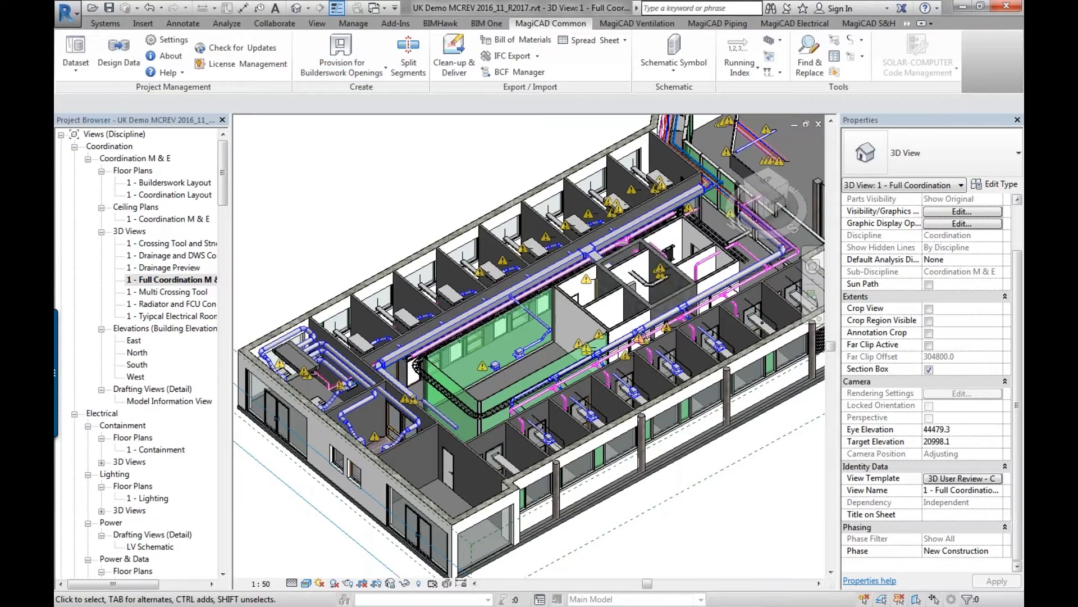
Step: Switch to the web browser and look through the upcoming and recorded MagiCAD for Revit webinars on the Webinars page
{"action": "left_click_drag", "start_coordinate": [55, 229], "coordinate": [591, 56]}
{"action": "double_click", "coordinate": [591, 56]}
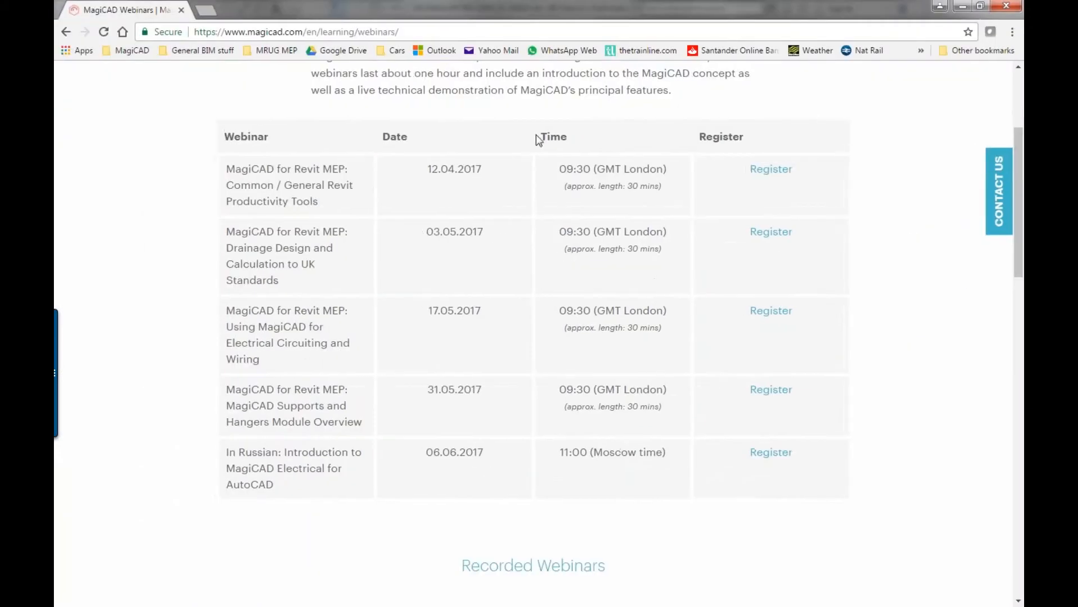
{"action": "scroll", "coordinate": [538, 139], "scroll_direction": "up", "scroll_amount": 4}
{"action": "mouse_move", "coordinate": [480, 89]}
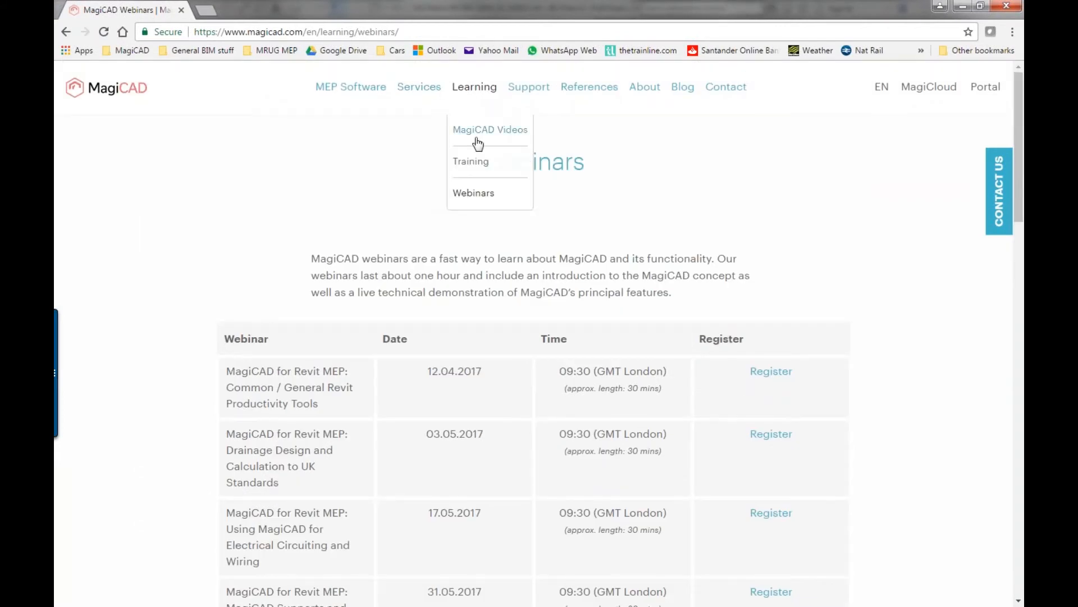
{"action": "scroll", "coordinate": [493, 273], "scroll_direction": "down", "scroll_amount": 5}
{"action": "scroll", "coordinate": [489, 304], "scroll_direction": "down", "scroll_amount": 8}
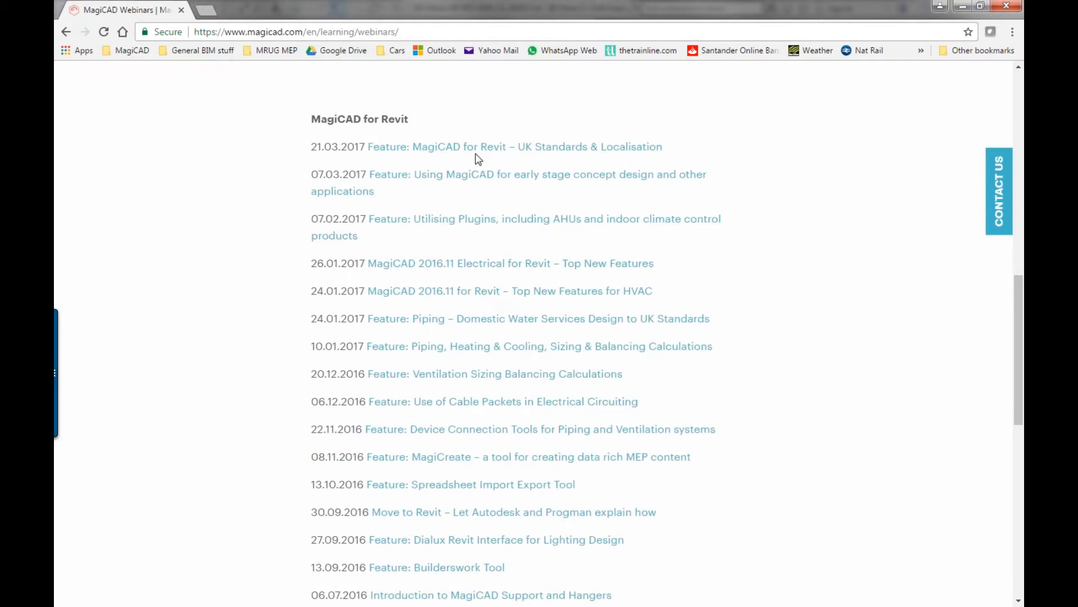
{"action": "scroll", "coordinate": [470, 359], "scroll_direction": "down", "scroll_amount": 2}
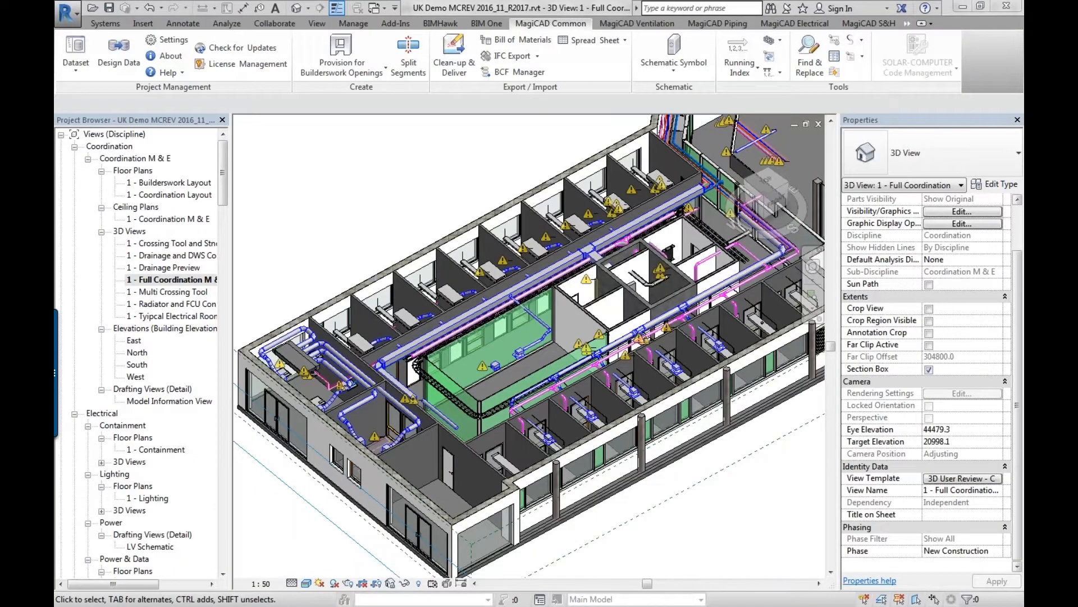
Step: Review the dataset's options for provision for builderswork openings and the related void provision add-in tools, leaving the settings as they are
{"action": "left_click", "coordinate": [345, 62]}
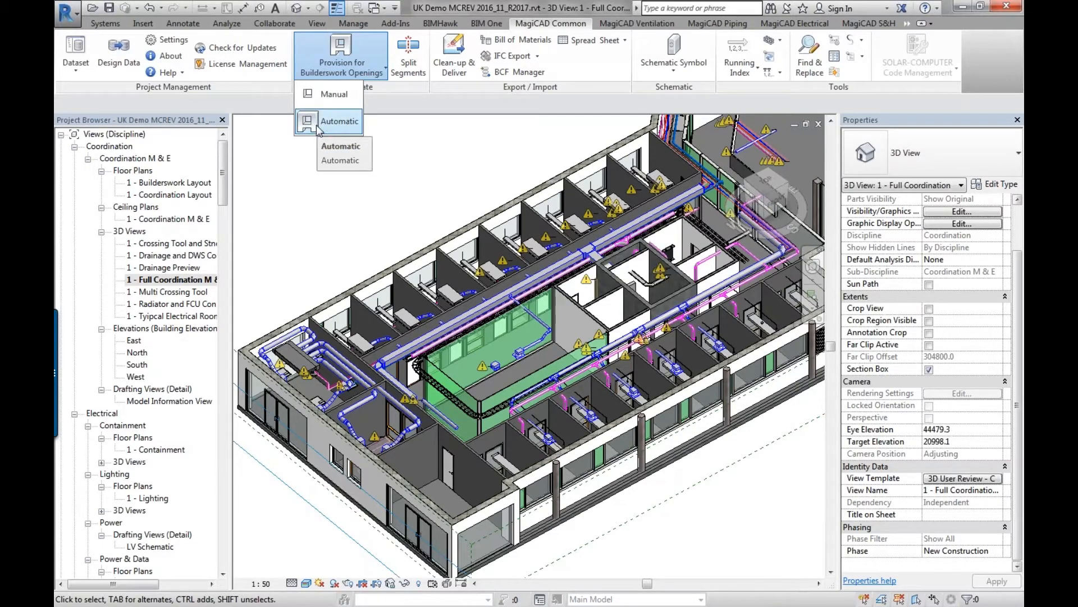
{"action": "left_click", "coordinate": [81, 64]}
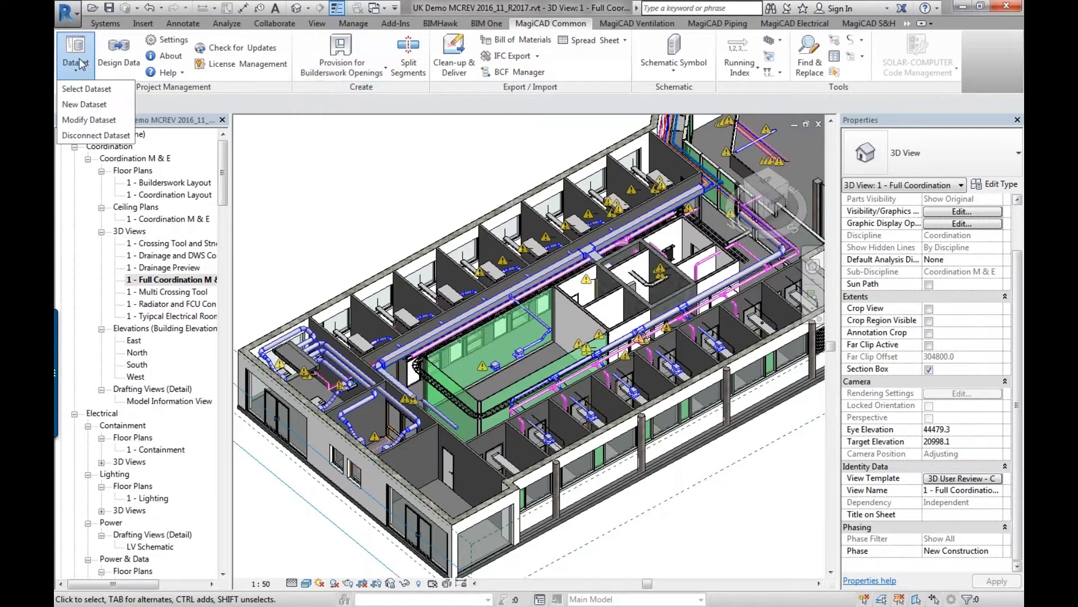
{"action": "left_click", "coordinate": [89, 120]}
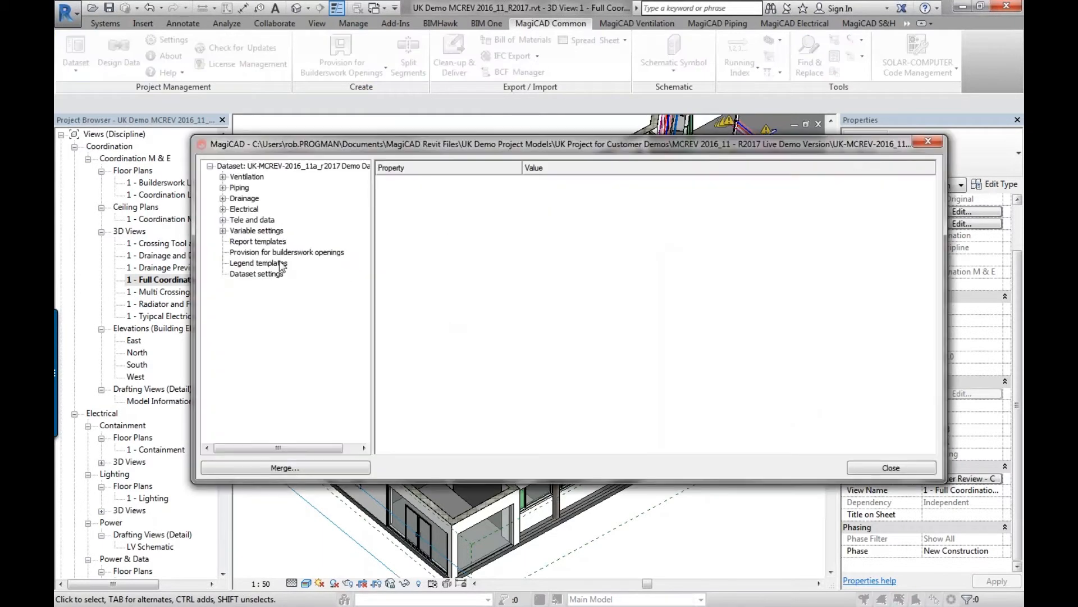
{"action": "left_click", "coordinate": [246, 253]}
{"action": "double_click", "coordinate": [264, 252]}
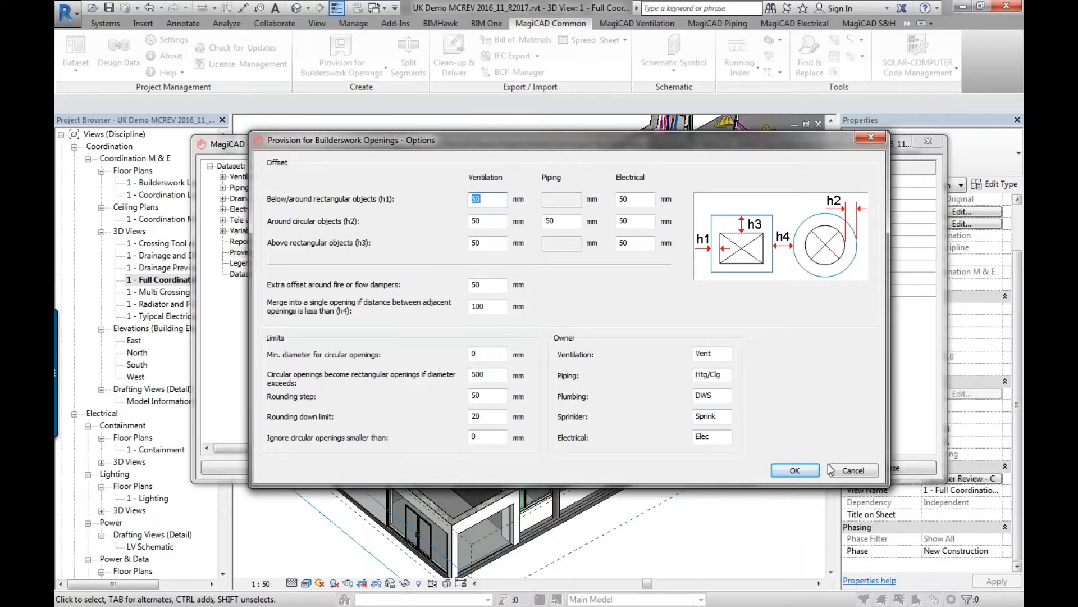
{"action": "left_click", "coordinate": [848, 471]}
{"action": "left_click", "coordinate": [892, 469]}
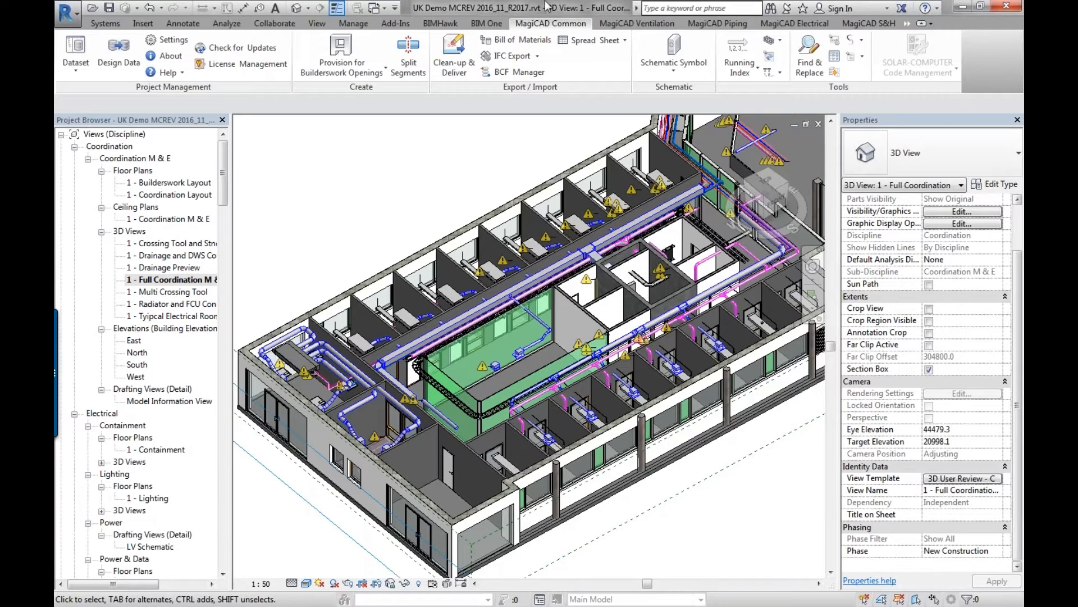
{"action": "left_click", "coordinate": [396, 23]}
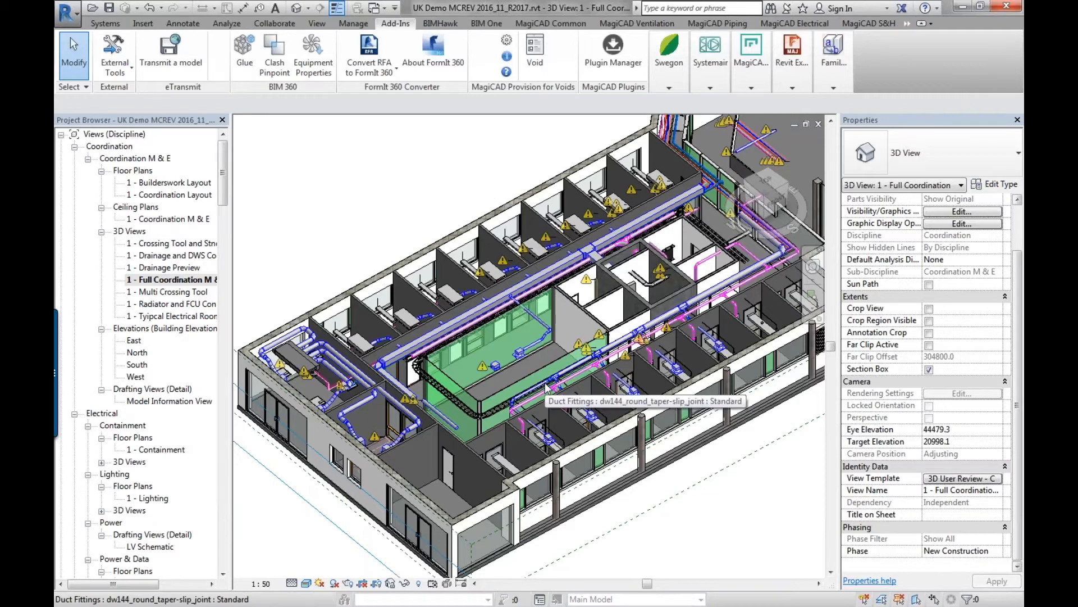
{"action": "left_click", "coordinate": [544, 25]}
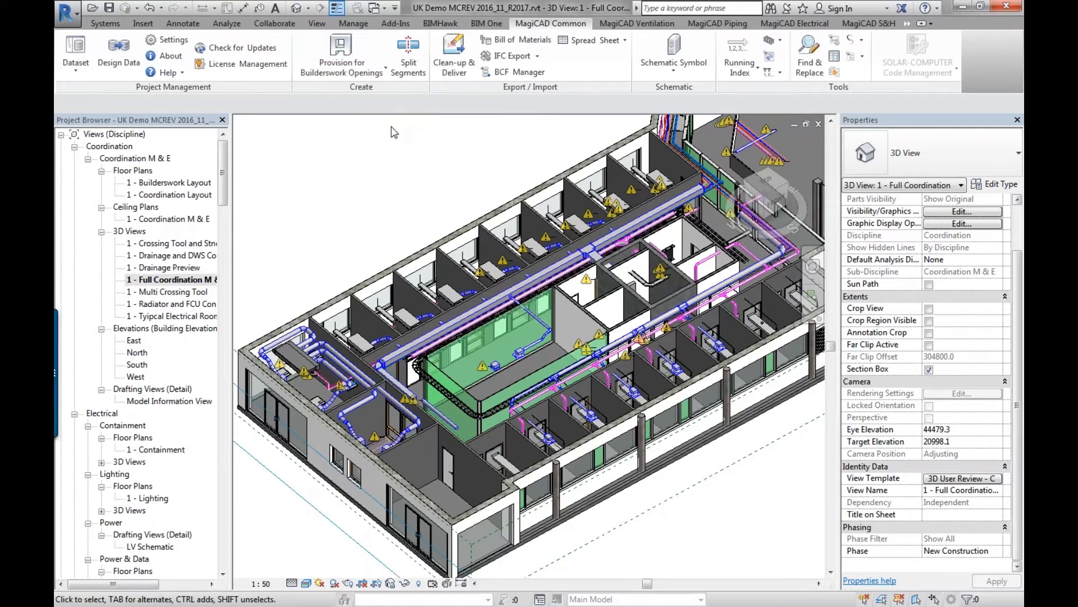
Step: Examine the Split Segments settings for ventilation, piping and electrical, including the cut lengths assigned to the EN 877 and Steel Pipe General pipes
{"action": "left_click", "coordinate": [406, 59]}
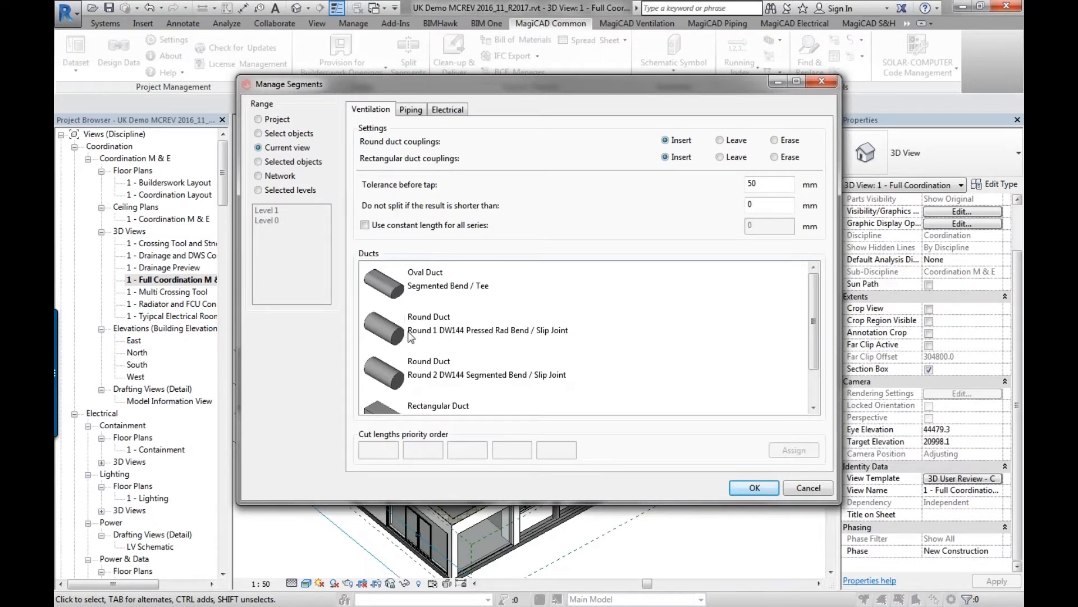
{"action": "left_click", "coordinate": [413, 111]}
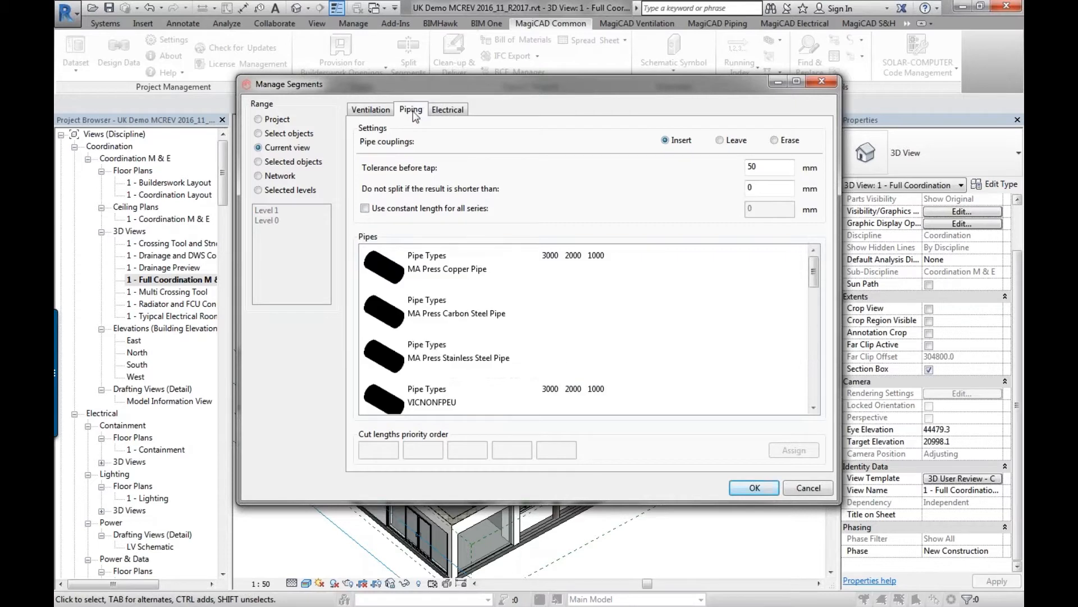
{"action": "left_click", "coordinate": [448, 111]}
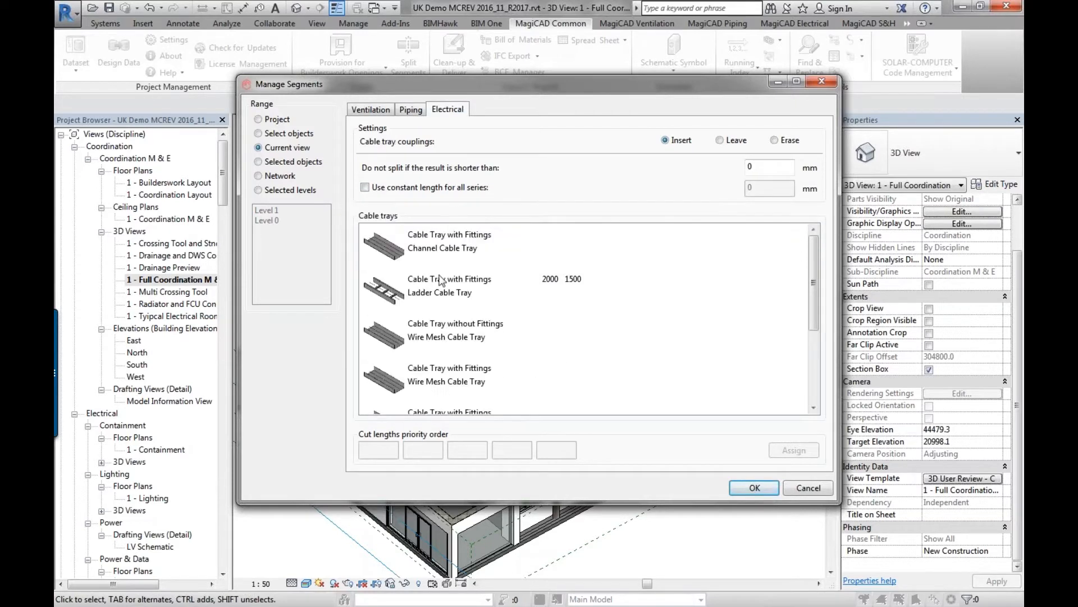
{"action": "left_click", "coordinate": [375, 113]}
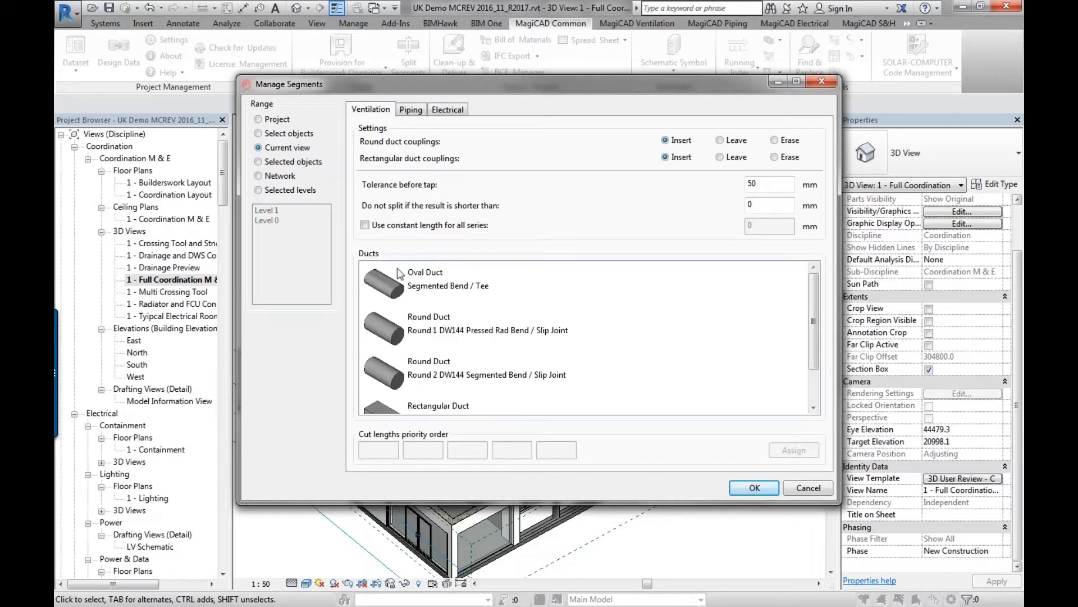
{"action": "left_click", "coordinate": [389, 339]}
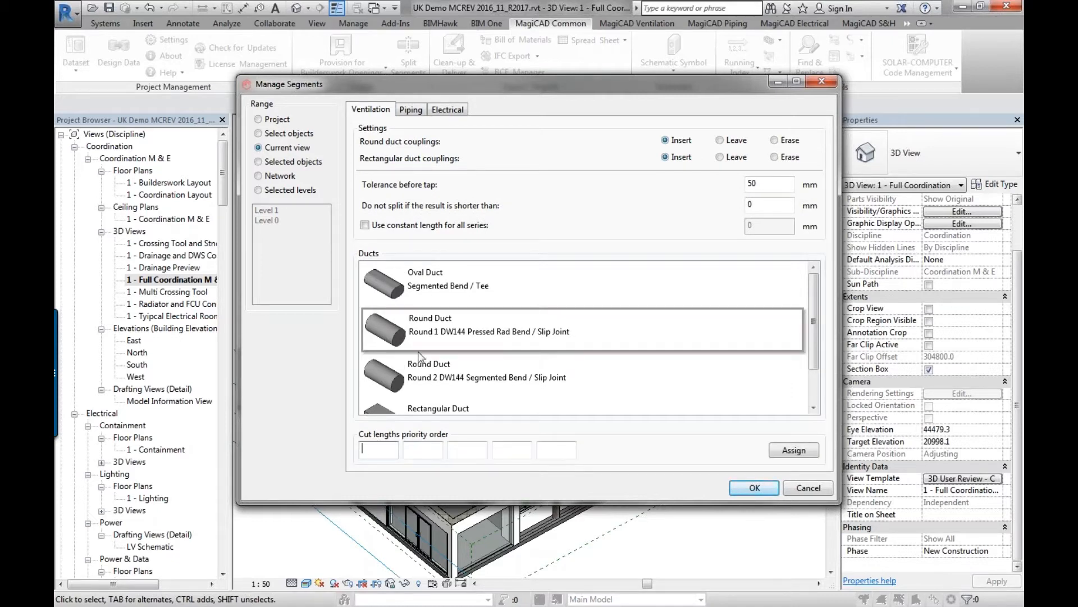
{"action": "left_click", "coordinate": [422, 392]}
{"action": "left_click", "coordinate": [412, 115]}
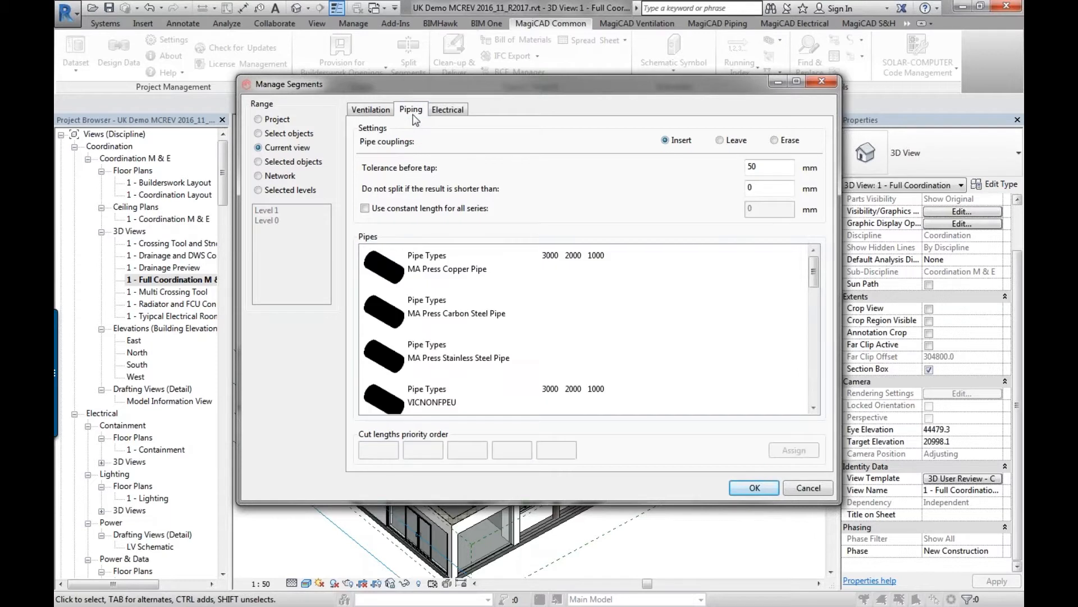
{"action": "left_click", "coordinate": [428, 398]}
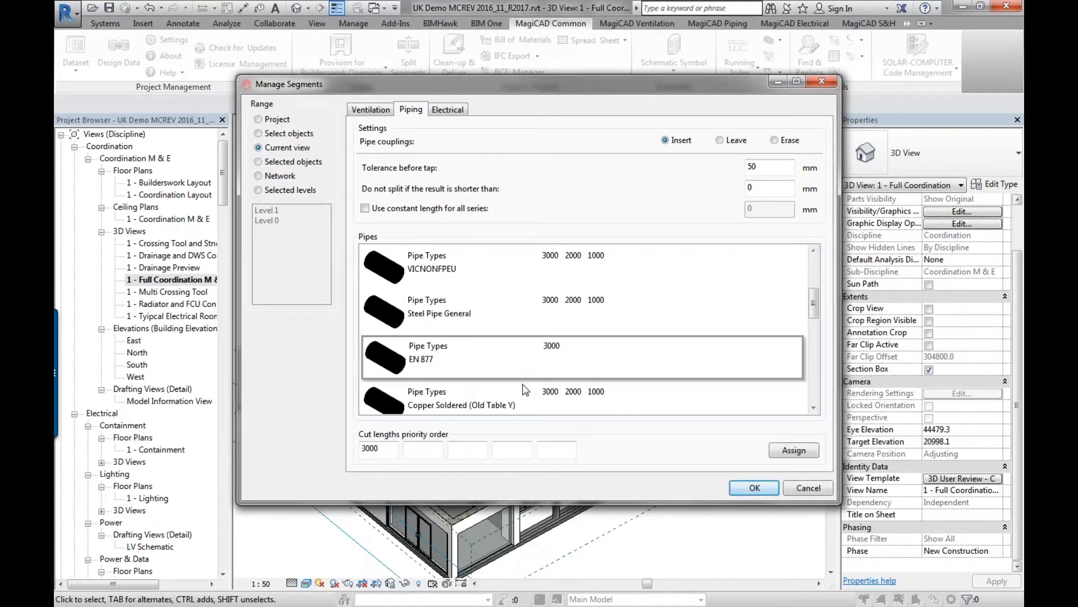
{"action": "left_click", "coordinate": [486, 315]}
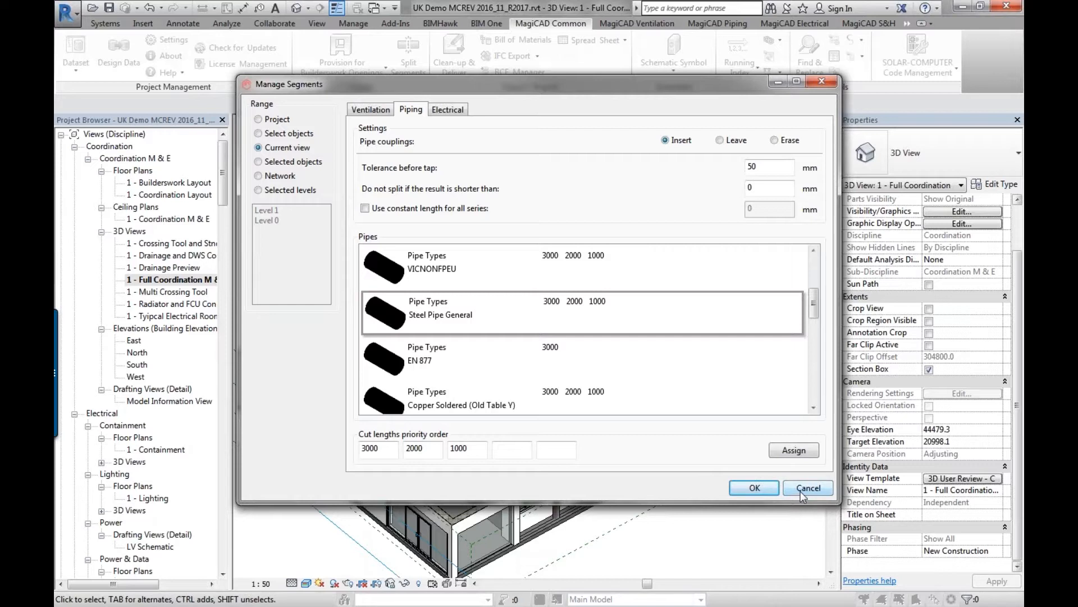
Step: Assign a 1000 mm cut length to the Round 2 DW144 Segmented Bend / Slip Joint duct and split the current view's segments
{"action": "left_click", "coordinate": [366, 111]}
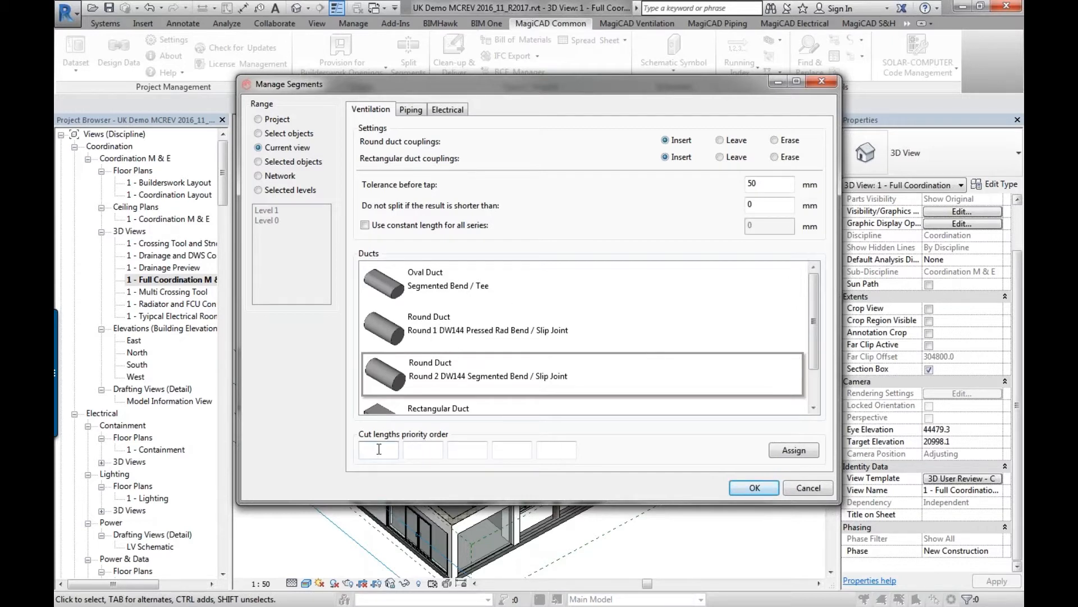
{"action": "type", "text": "1000"}
{"action": "left_click", "coordinate": [792, 450]}
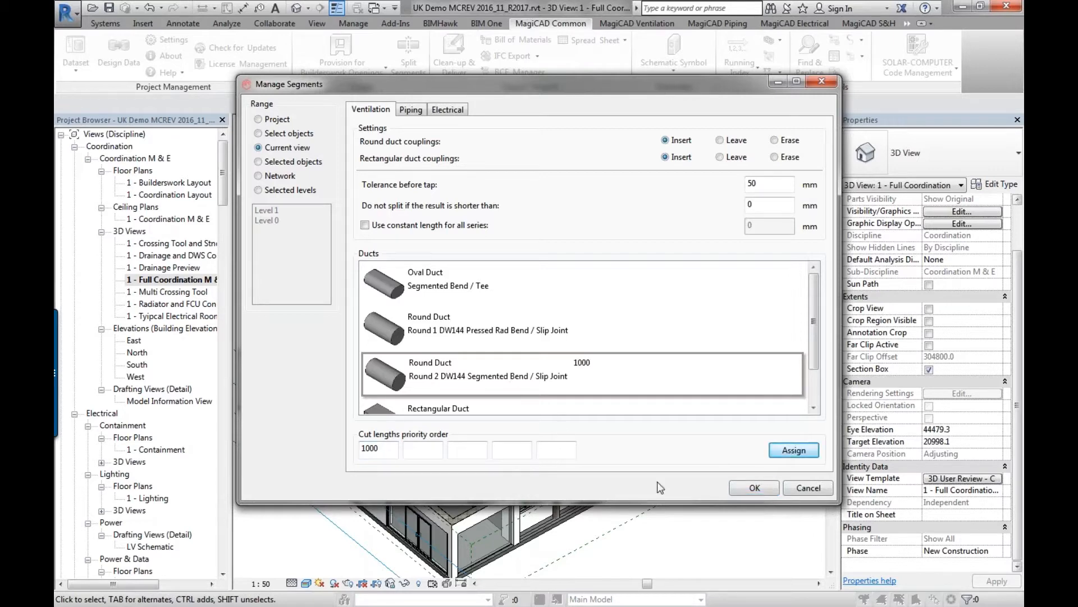
{"action": "left_click", "coordinate": [751, 488]}
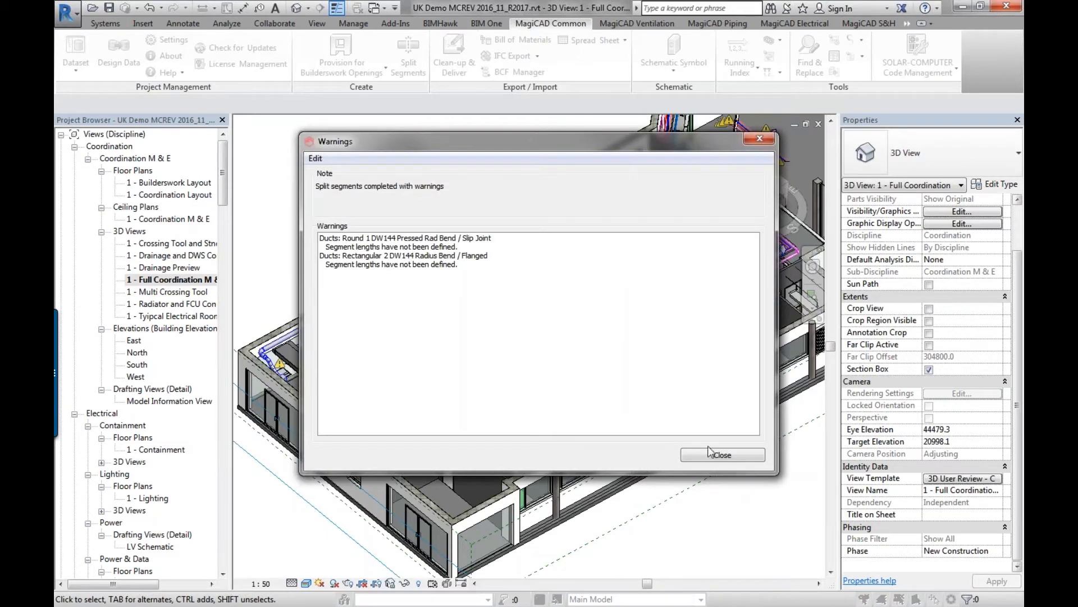
{"action": "left_click", "coordinate": [722, 455]}
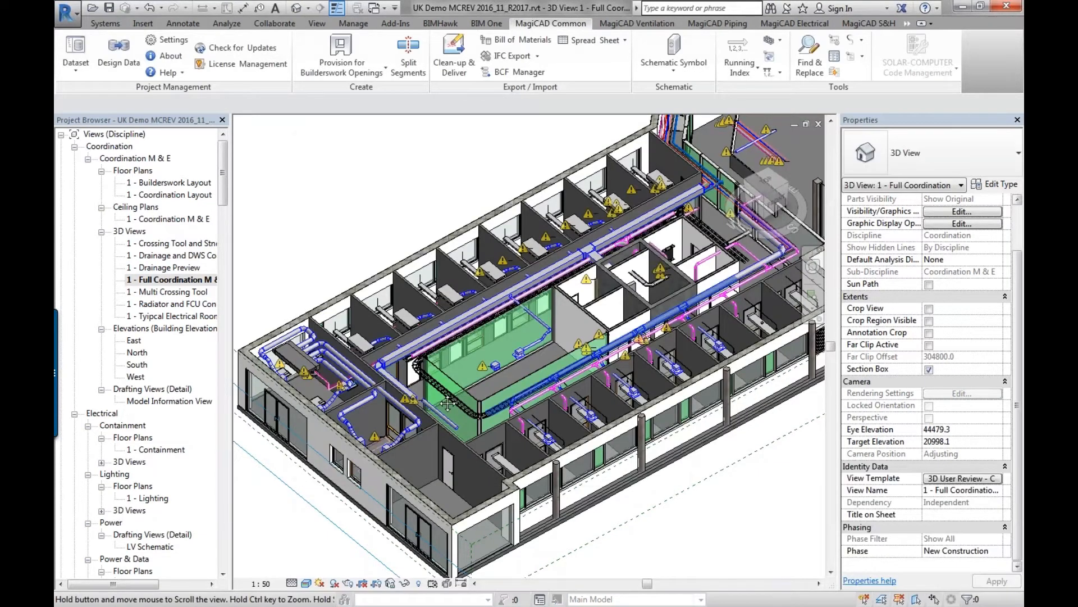
Step: Assign a 1000 mm cut length to the Round 1 DW144 Pressed Rad Bend / Slip Joint duct and split the current view's segments again
{"action": "middle_click_drag", "start_coordinate": [431, 402], "coordinate": [299, 426]}
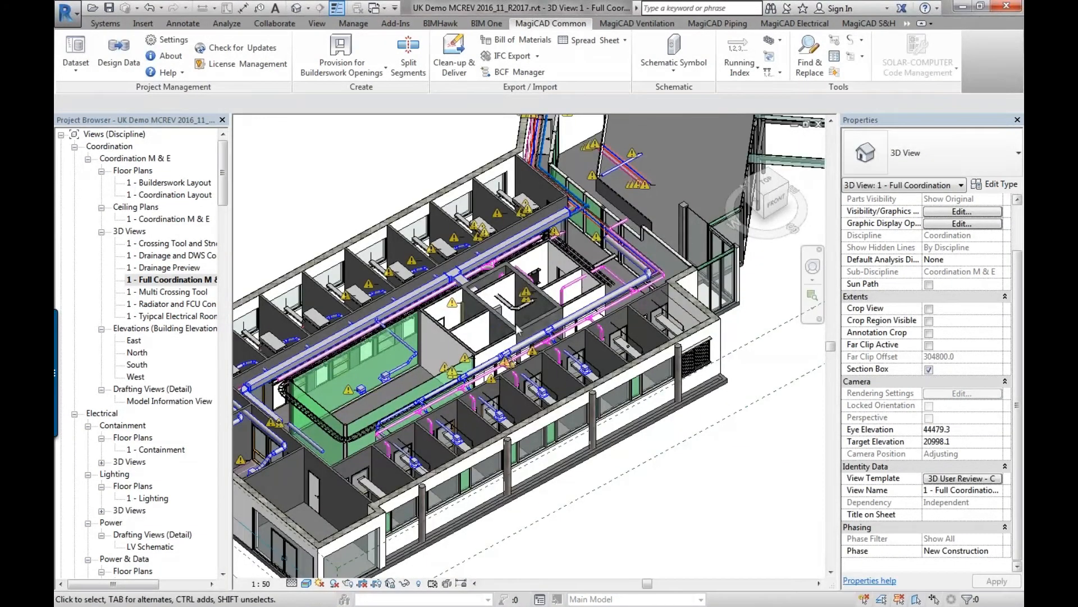
{"action": "scroll", "coordinate": [486, 306], "scroll_direction": "up", "scroll_amount": 3}
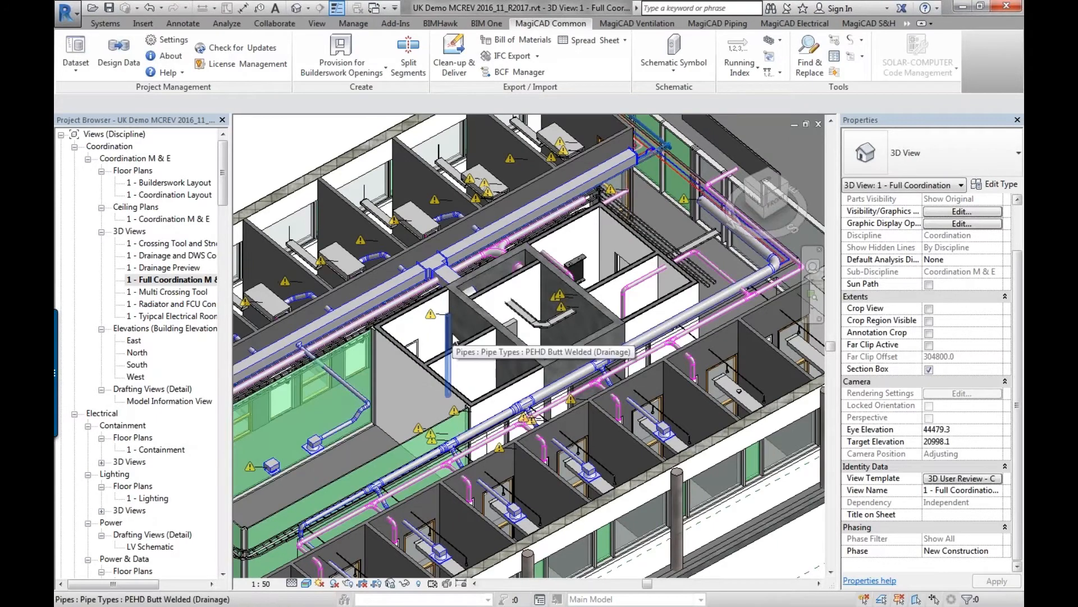
{"action": "left_click", "coordinate": [413, 61]}
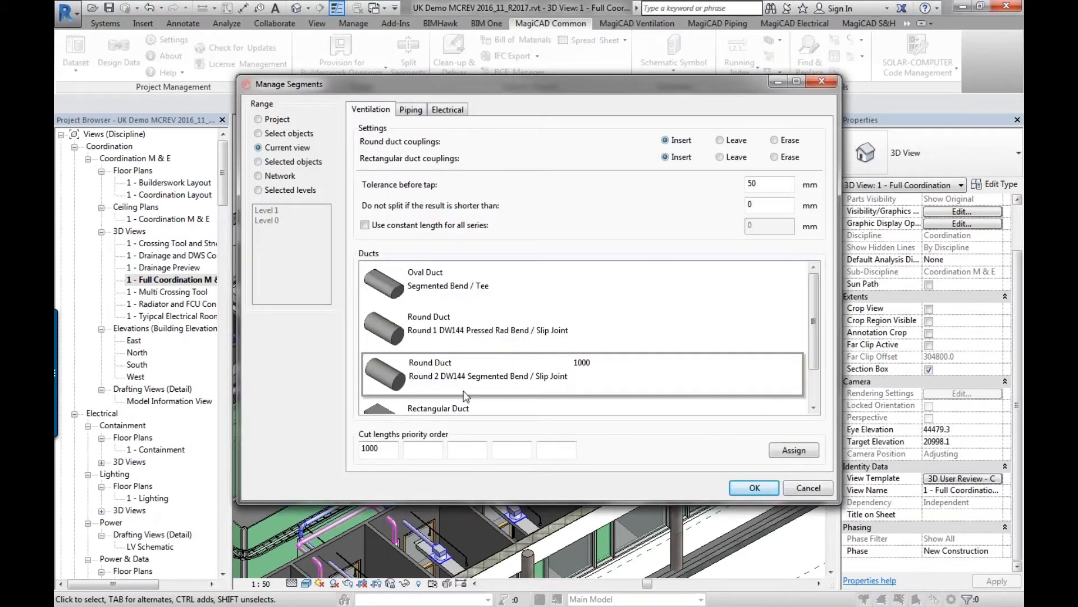
{"action": "left_click", "coordinate": [415, 326]}
{"action": "left_click", "coordinate": [369, 447]}
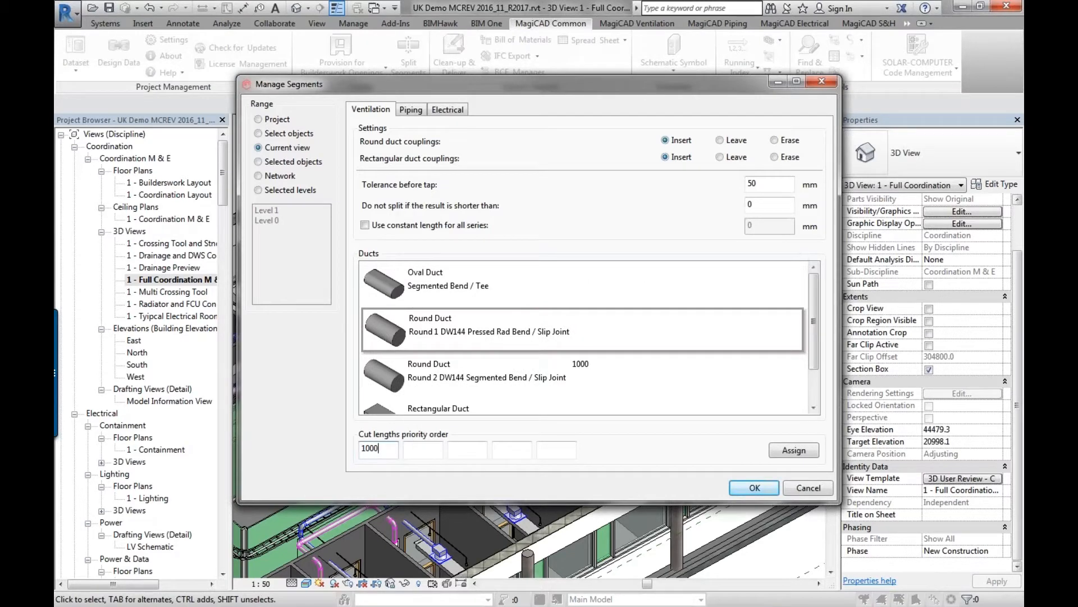
{"action": "left_click", "coordinate": [793, 449]}
{"action": "left_click", "coordinate": [753, 487]}
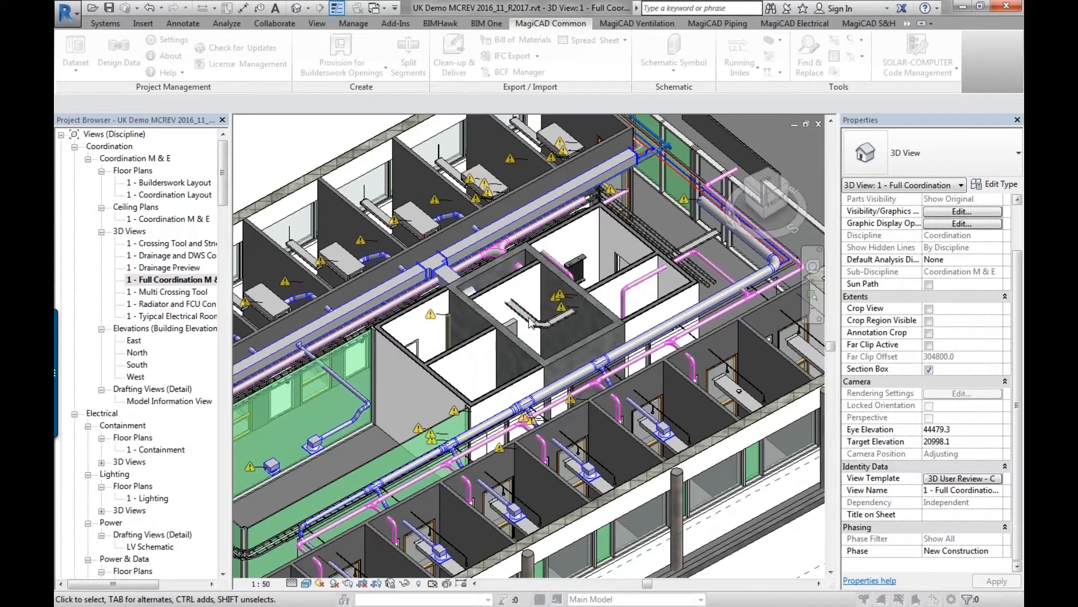
{"action": "left_click", "coordinate": [722, 454]}
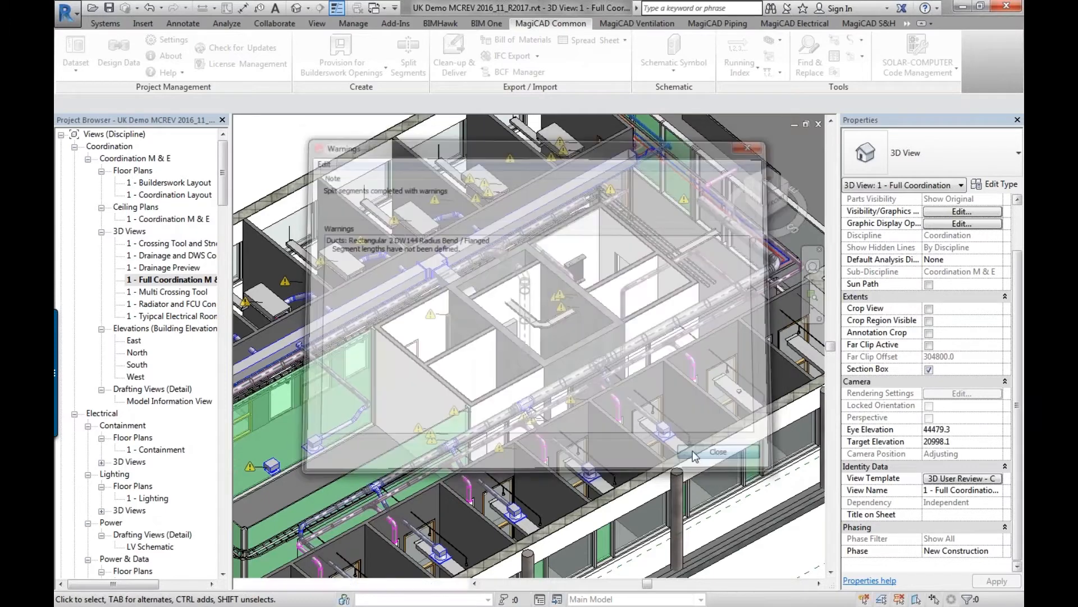
Step: Inspect the split round ducts along the corridor beside the row of small rooms in the 3D view
{"action": "scroll", "coordinate": [557, 416], "scroll_direction": "up", "scroll_amount": 5}
{"action": "scroll", "coordinate": [557, 415], "scroll_direction": "up", "scroll_amount": 3}
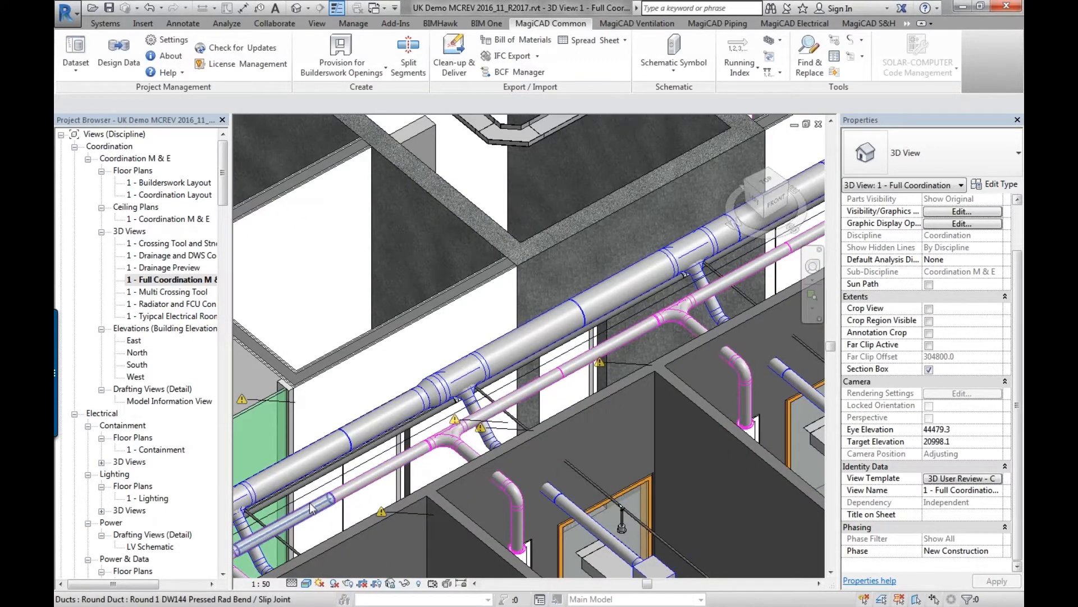
{"action": "scroll", "coordinate": [306, 507], "scroll_direction": "down", "scroll_amount": 1}
{"action": "middle_click_drag", "start_coordinate": [310, 505], "coordinate": [484, 274]}
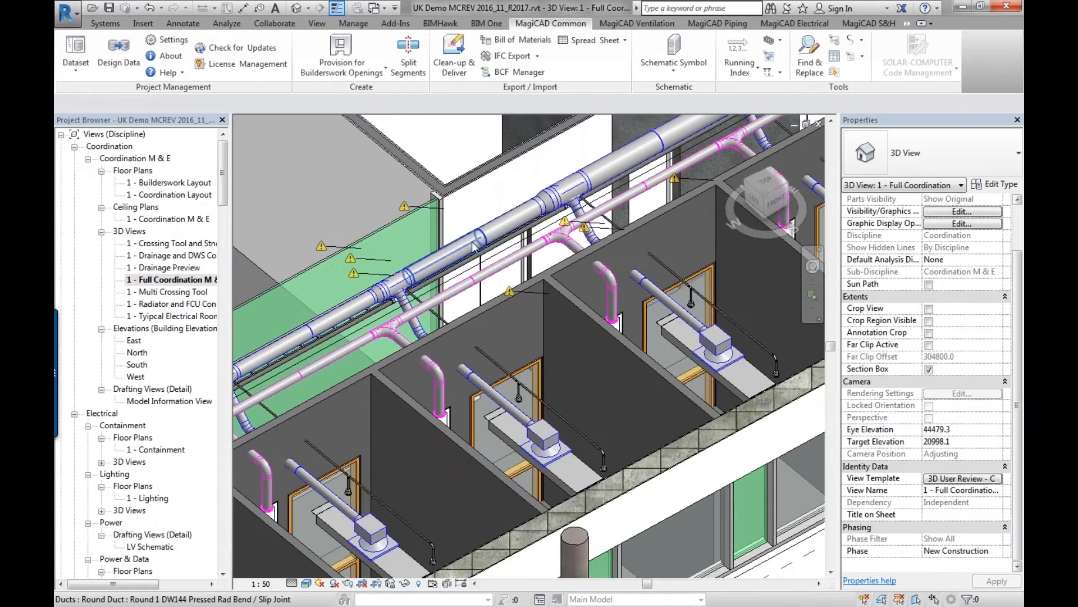
{"action": "middle_click_drag", "start_coordinate": [638, 166], "coordinate": [547, 284]}
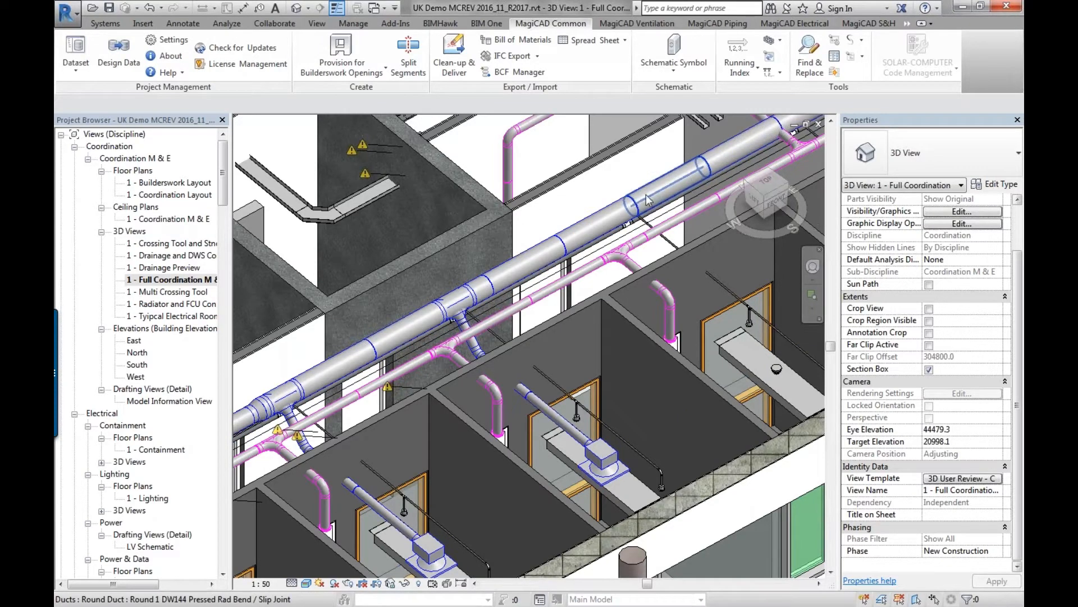
{"action": "scroll", "coordinate": [388, 298], "scroll_direction": "down", "scroll_amount": 5}
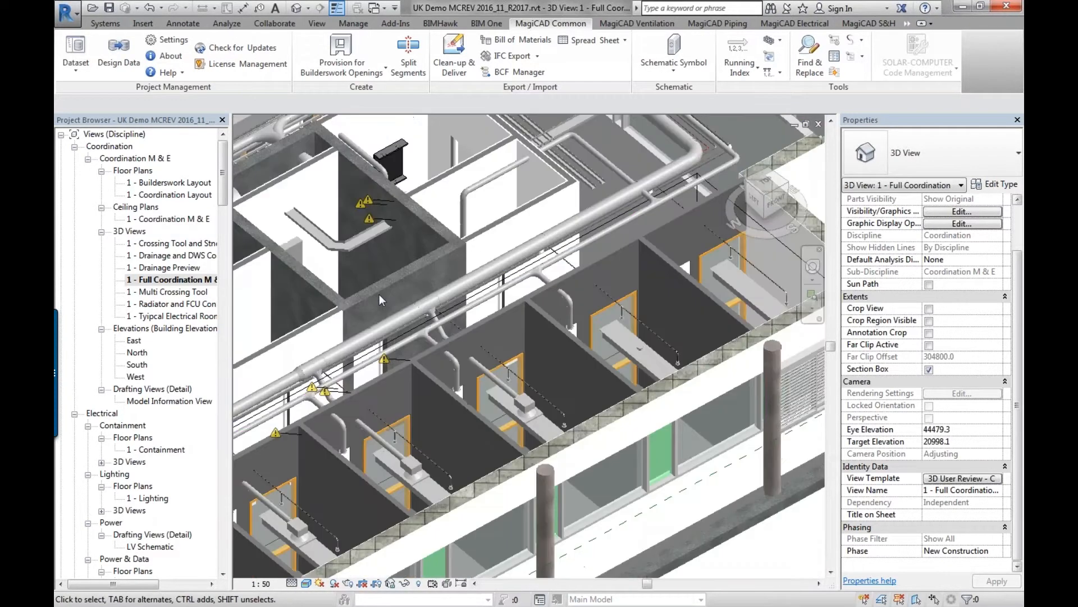
{"action": "scroll", "coordinate": [400, 335], "scroll_direction": "down", "scroll_amount": 5}
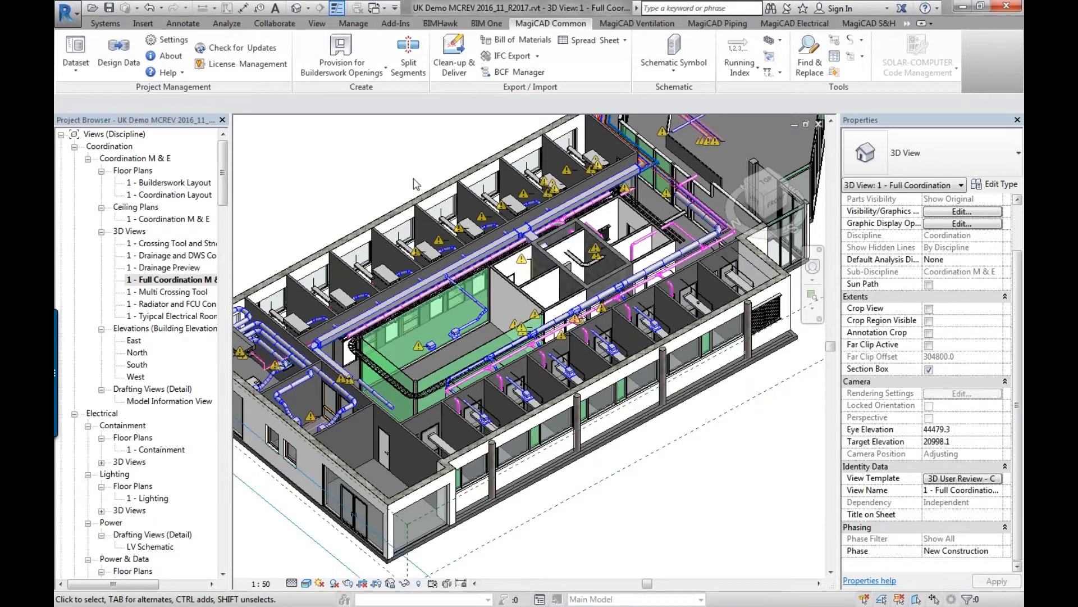
Step: Open the Clean-up and Deliver settings and check the source file path and the save location offered for the target file
{"action": "left_click", "coordinate": [454, 52]}
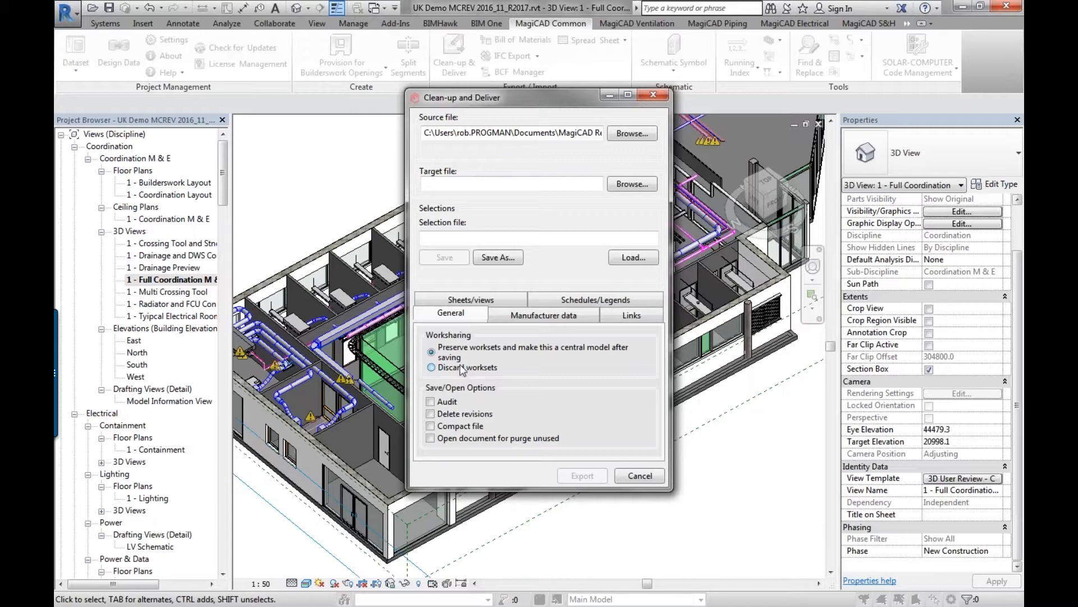
{"action": "left_click_drag", "start_coordinate": [503, 133], "coordinate": [686, 147]}
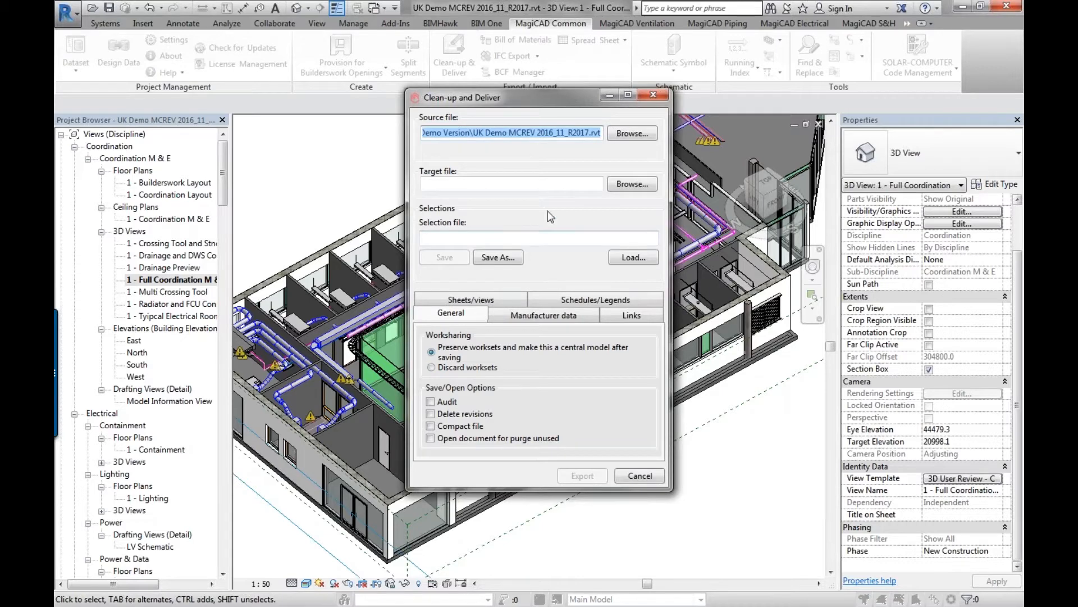
{"action": "left_click", "coordinate": [623, 191]}
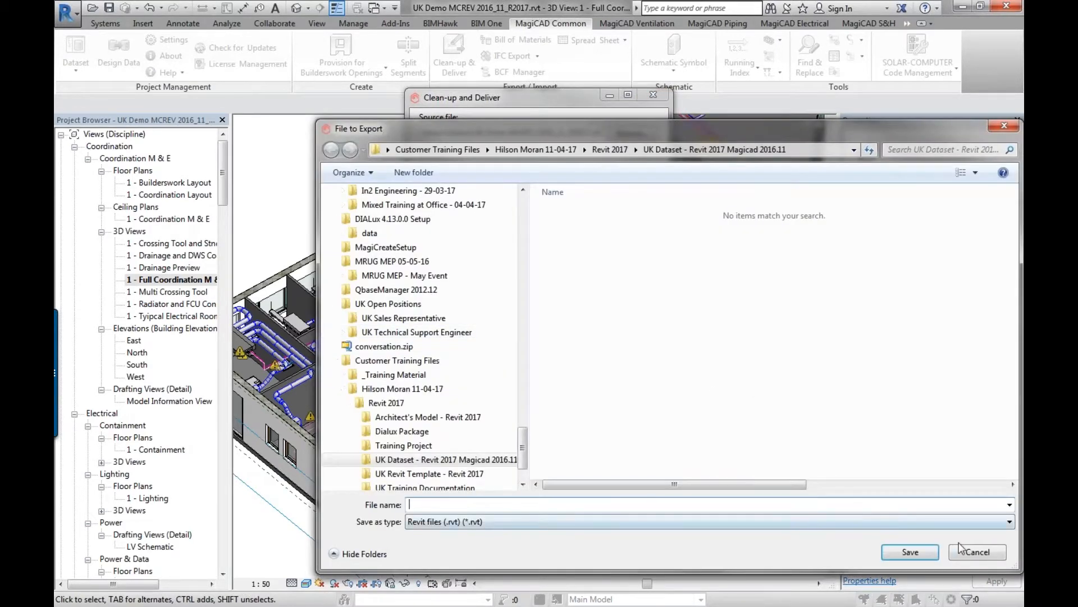
{"action": "left_click", "coordinate": [966, 553]}
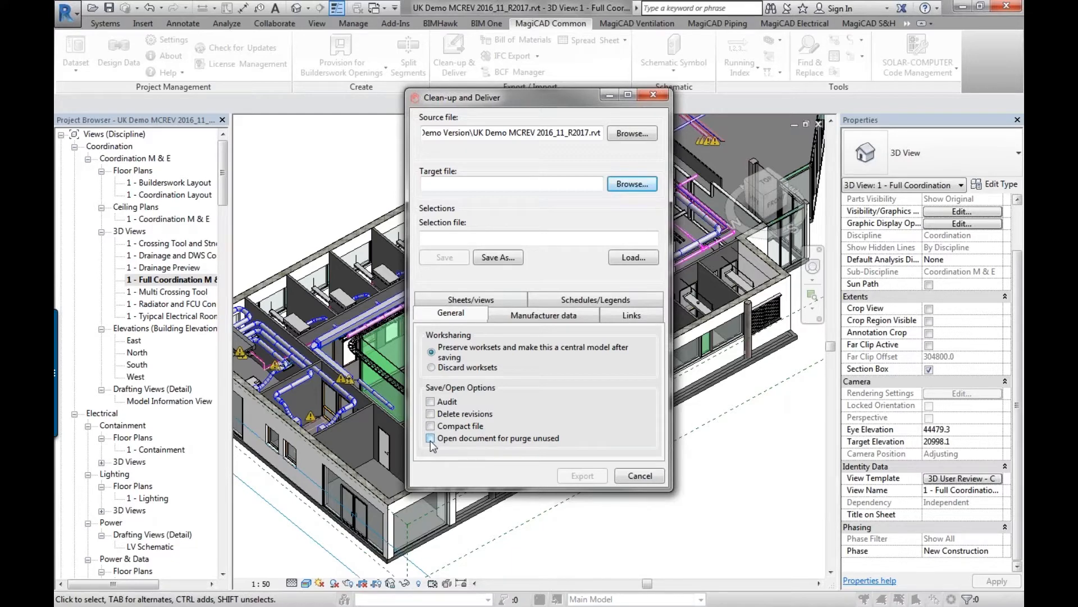
Step: Try limiting the manufacturer data clean-up to Mechanical Equipment and Plumbing Fixtures with Remove manufacturer data enabled, and cancel the clean-up
{"action": "left_click", "coordinate": [519, 315]}
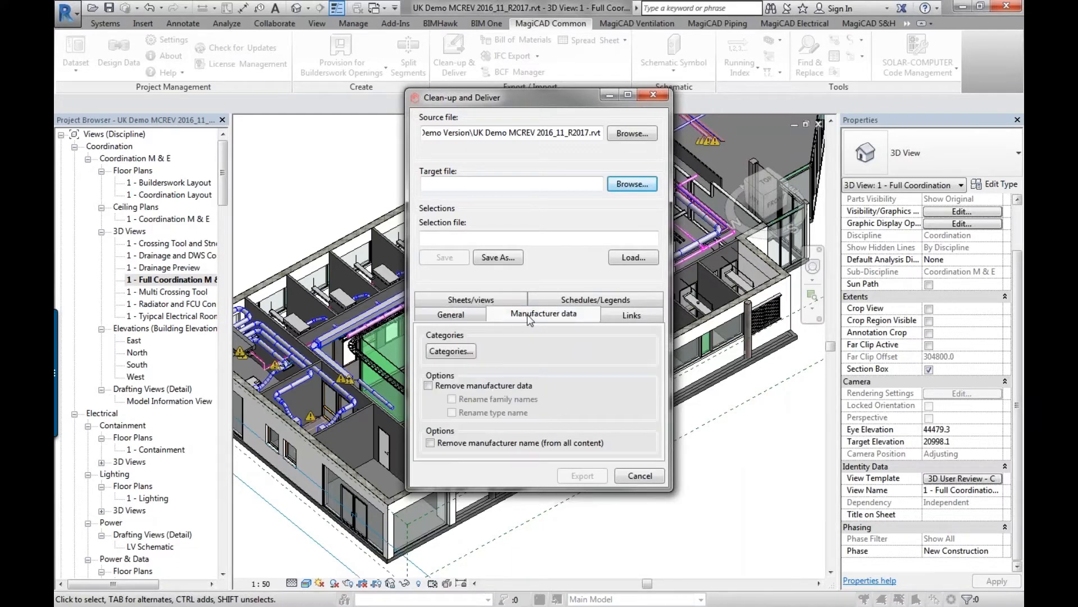
{"action": "left_click", "coordinate": [446, 351]}
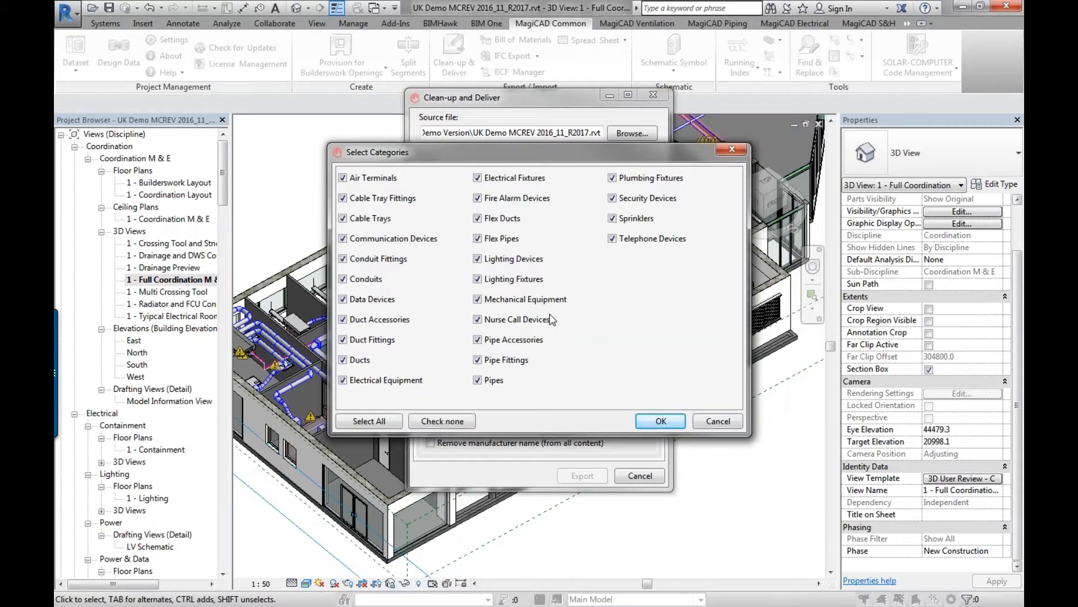
{"action": "left_click", "coordinate": [442, 421]}
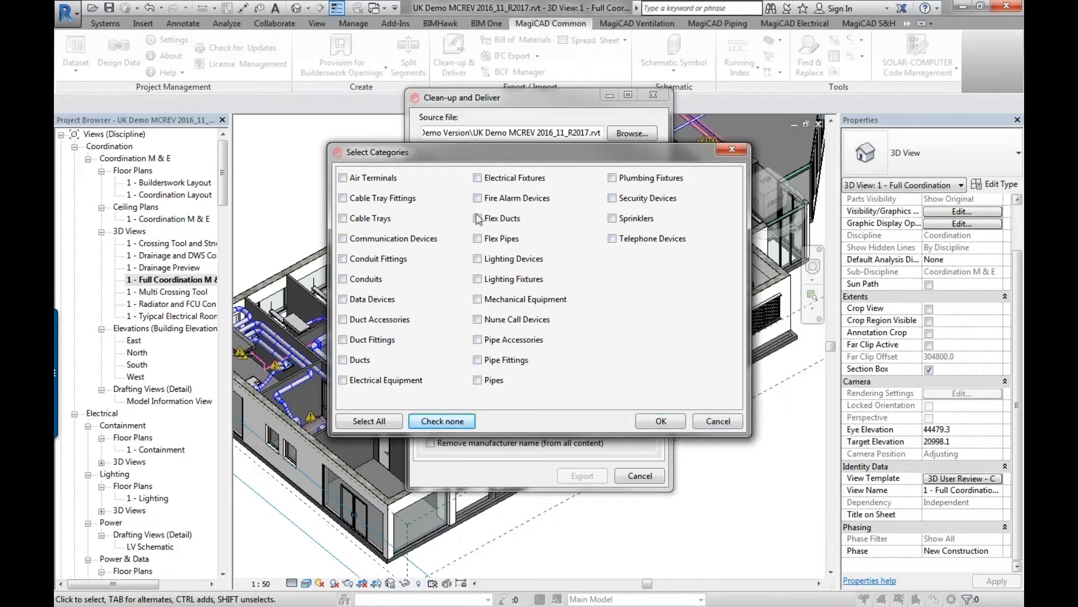
{"action": "left_click", "coordinate": [477, 298]}
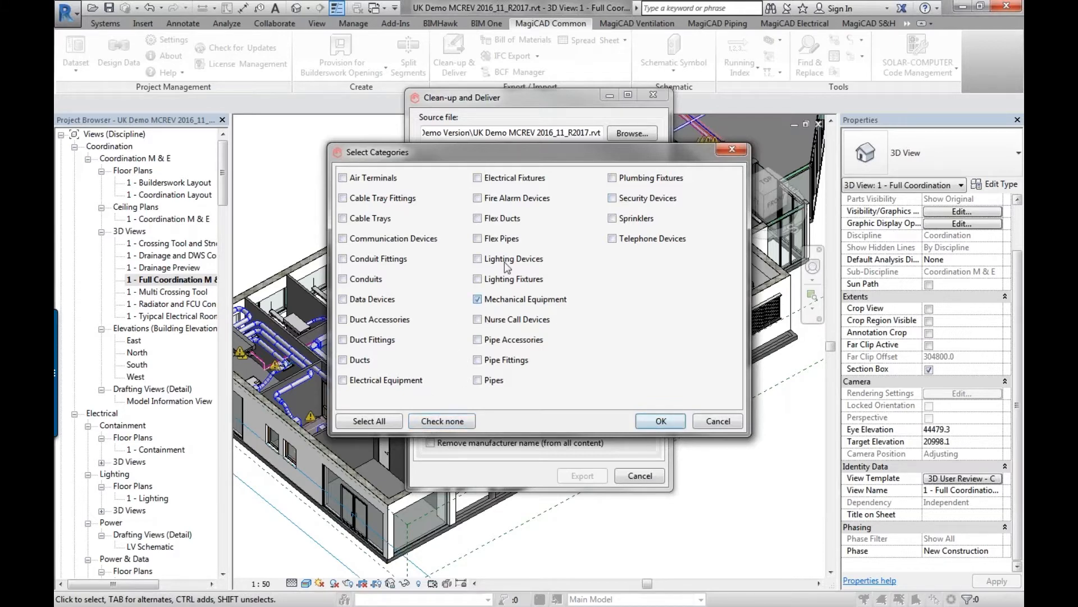
{"action": "left_click", "coordinate": [612, 178]}
{"action": "left_click", "coordinate": [675, 421]}
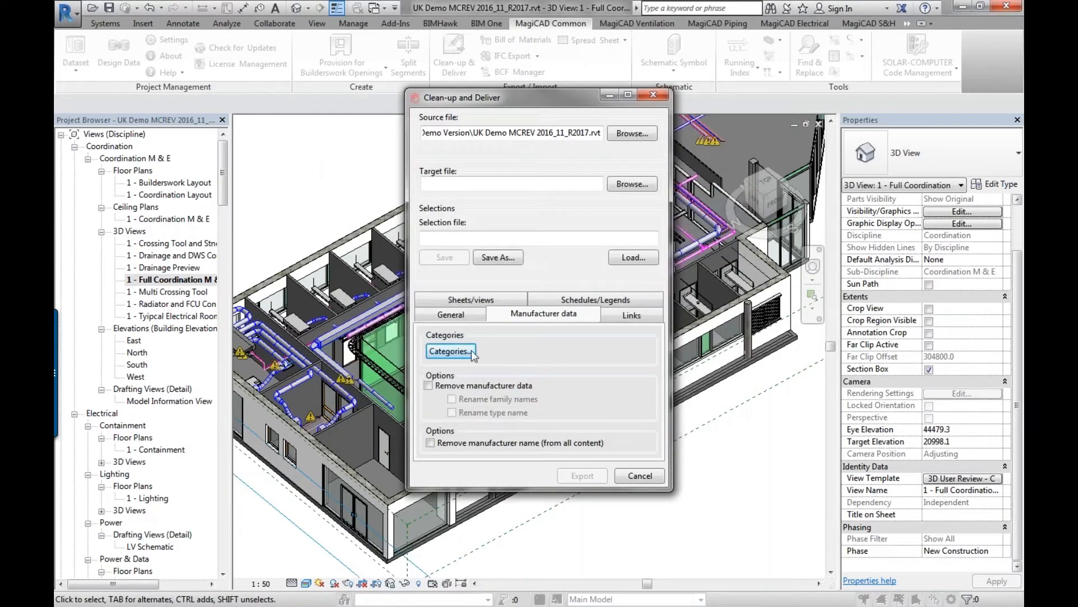
{"action": "left_click", "coordinate": [429, 386]}
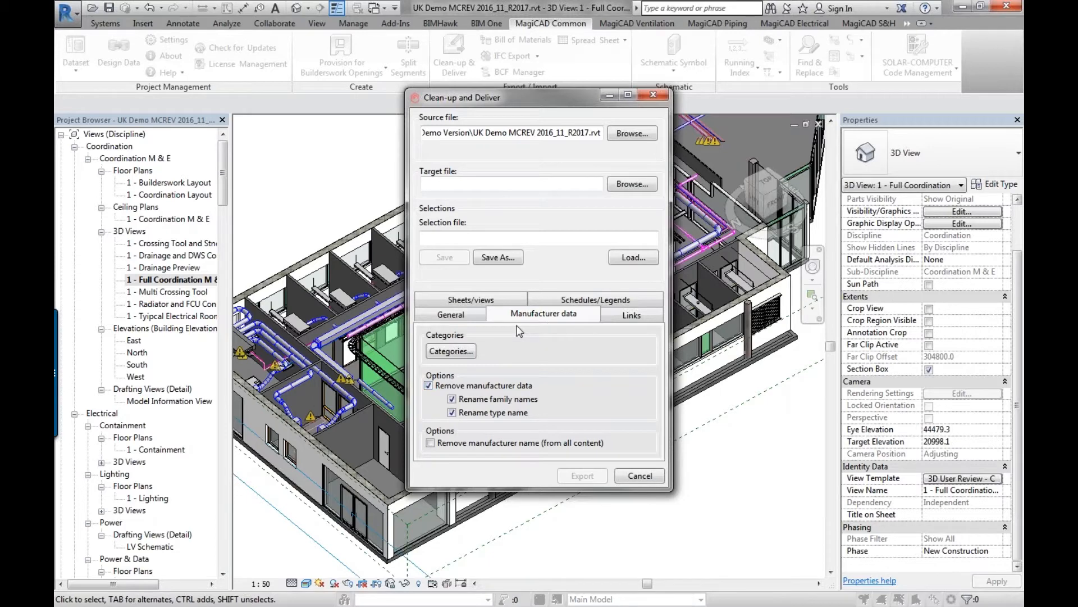
{"action": "left_click", "coordinate": [632, 479]}
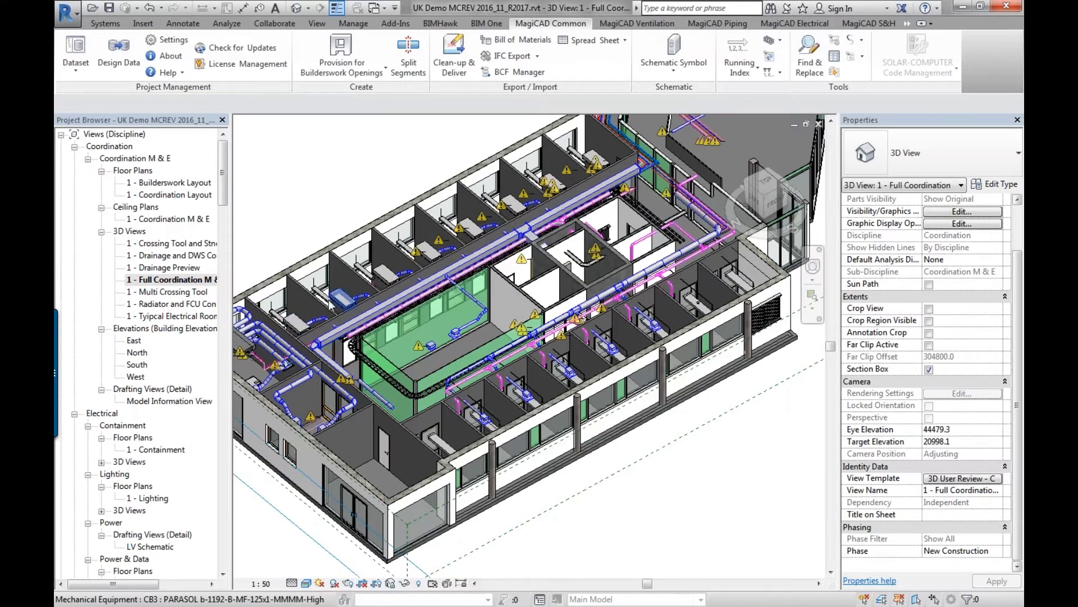
Step: Examine the type properties of the PARASOL chilled beam in the small room, including its manufacturer and product identity data
{"action": "left_click", "coordinate": [343, 298]}
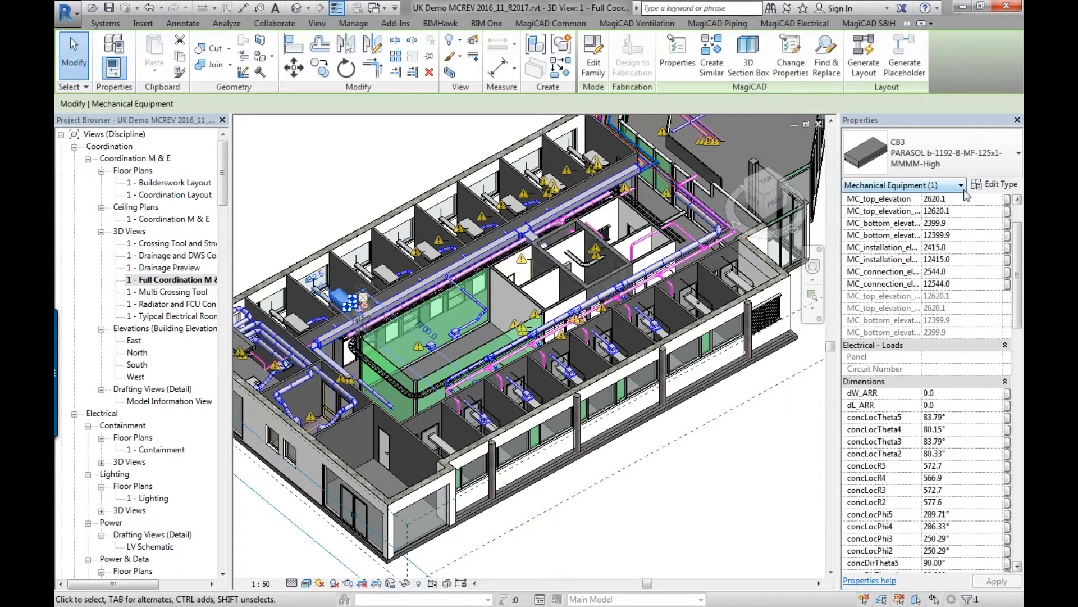
{"action": "left_click", "coordinate": [982, 185]}
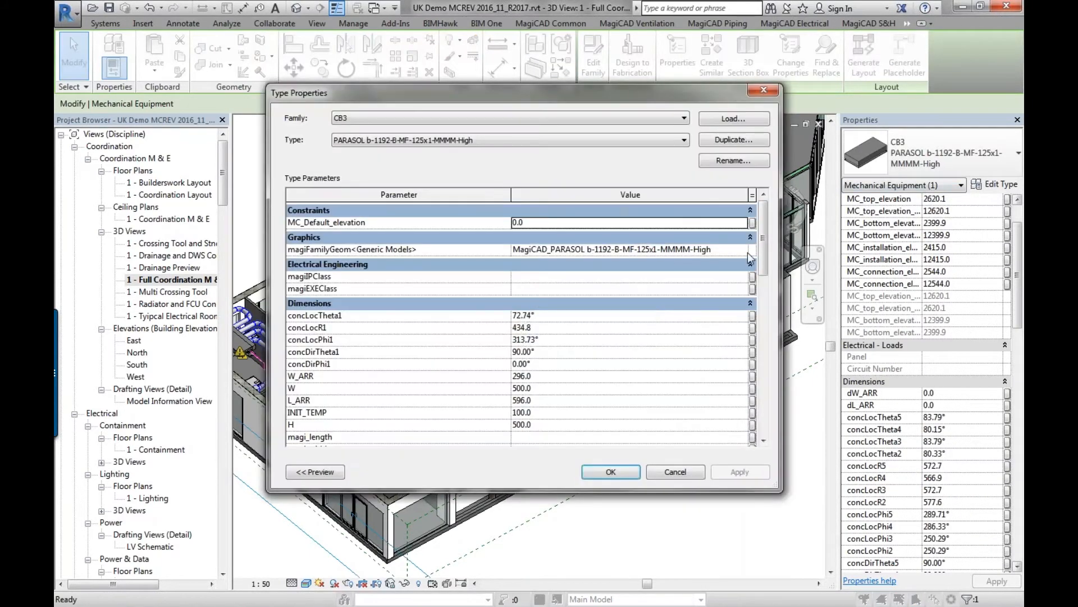
{"action": "left_click_drag", "start_coordinate": [766, 243], "coordinate": [765, 348]}
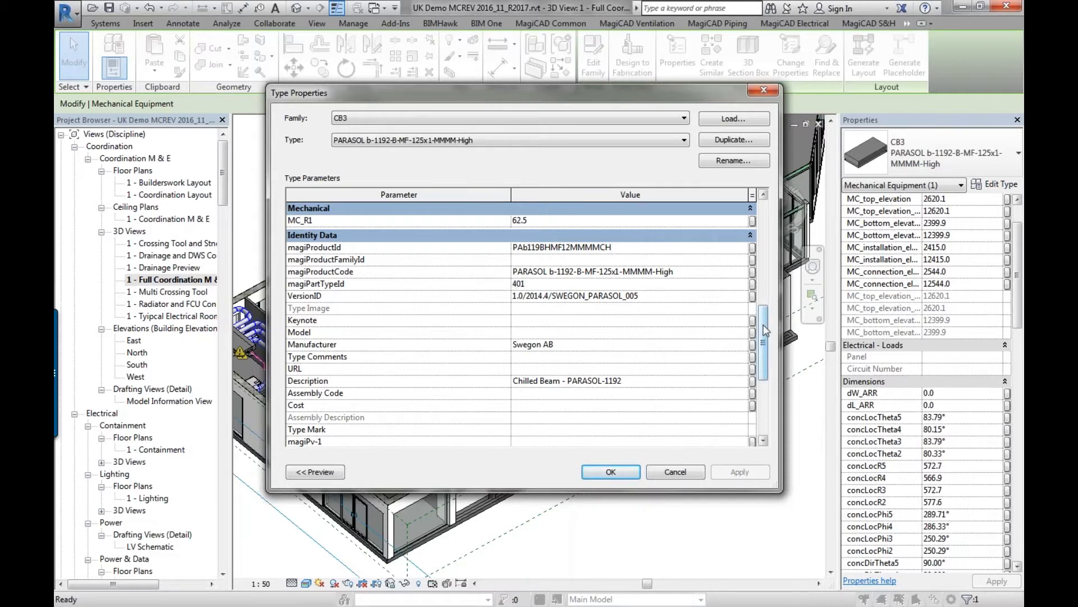
{"action": "left_click_drag", "start_coordinate": [764, 343], "coordinate": [764, 370]}
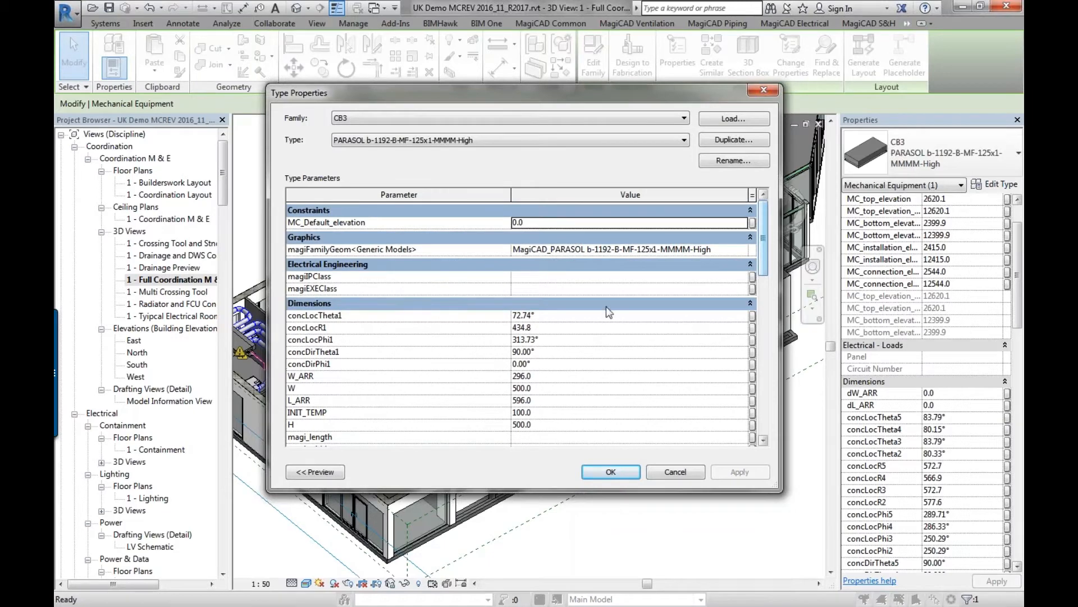
{"action": "left_click", "coordinate": [671, 473]}
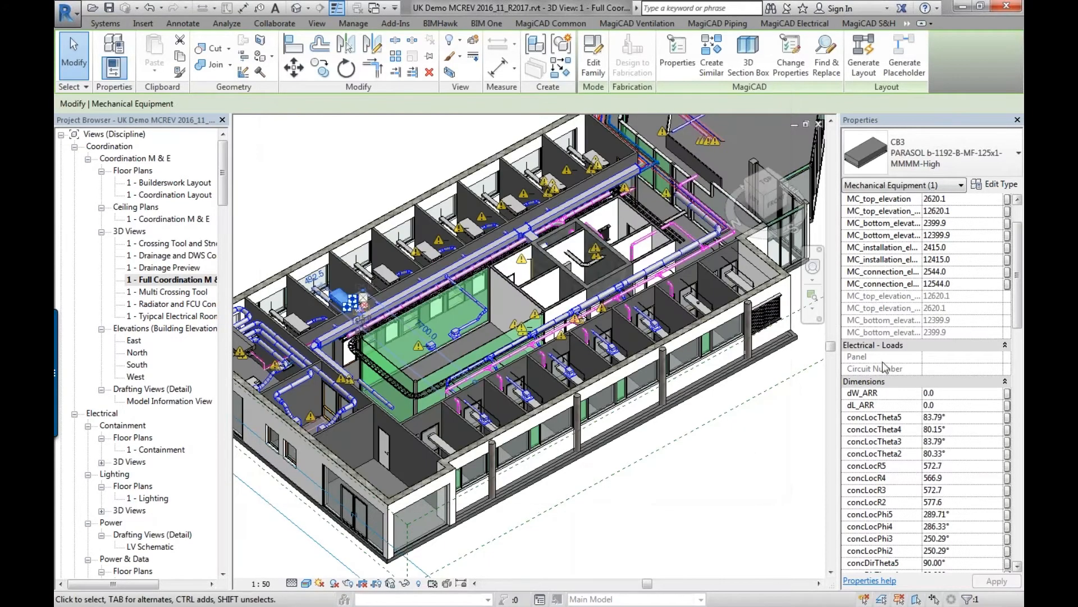
{"action": "left_click", "coordinate": [667, 499]}
Step: Reopen the Clean-up and Deliver settings and examine the manufacturer data options and the linked models available for export
{"action": "left_click", "coordinate": [454, 58]}
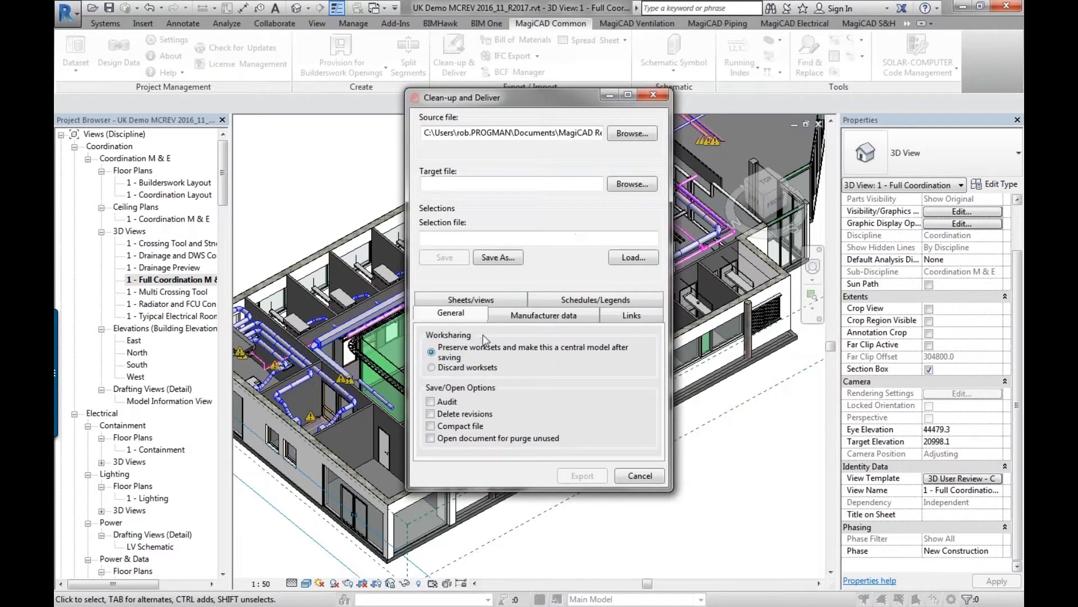
{"action": "left_click", "coordinate": [536, 313]}
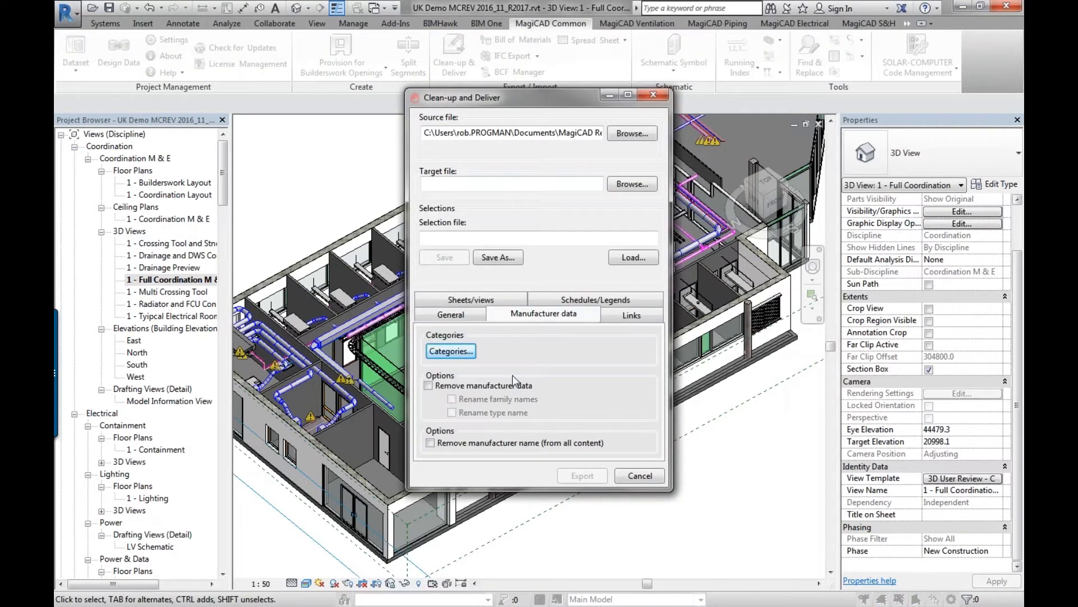
{"action": "left_click", "coordinate": [633, 316]}
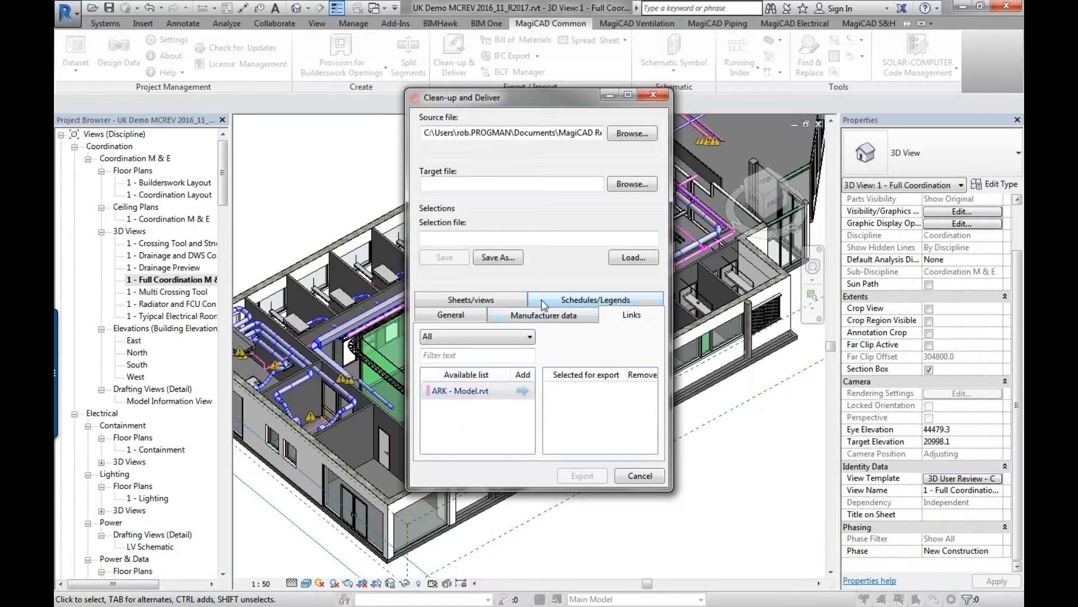
Step: Add the {3D} and 3D Ventilation views to the export selection and take 3D Ventilation out again
{"action": "left_click", "coordinate": [477, 303]}
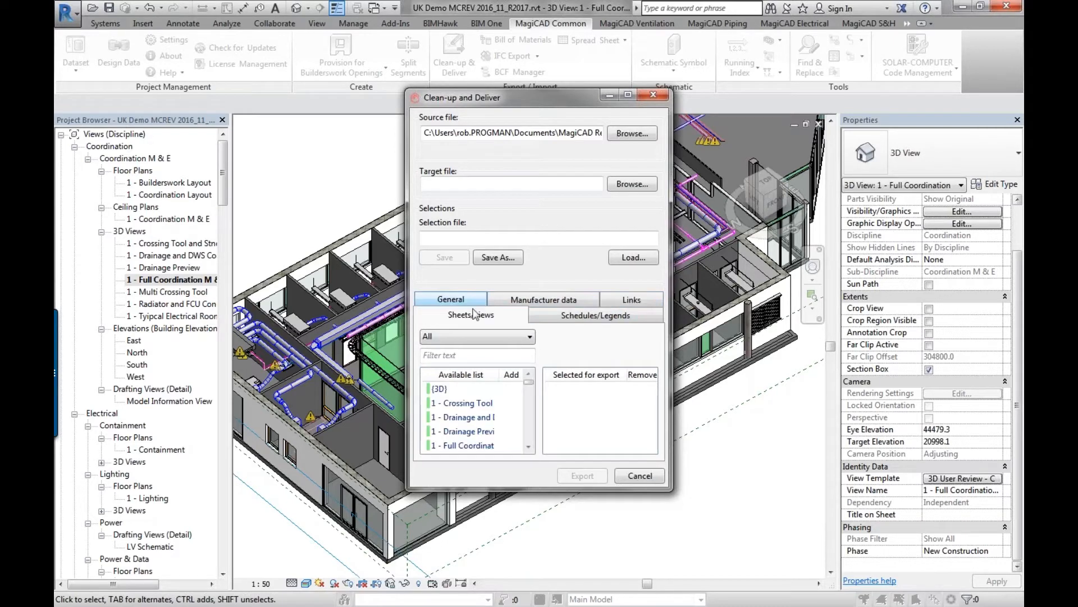
{"action": "left_click", "coordinate": [485, 335]}
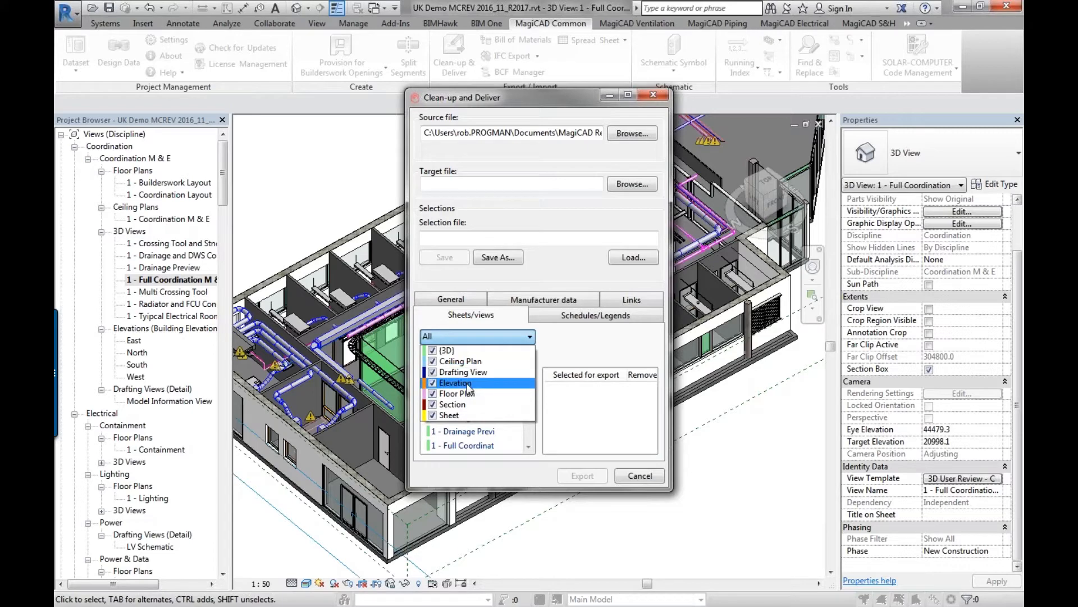
{"action": "left_click", "coordinate": [476, 339]}
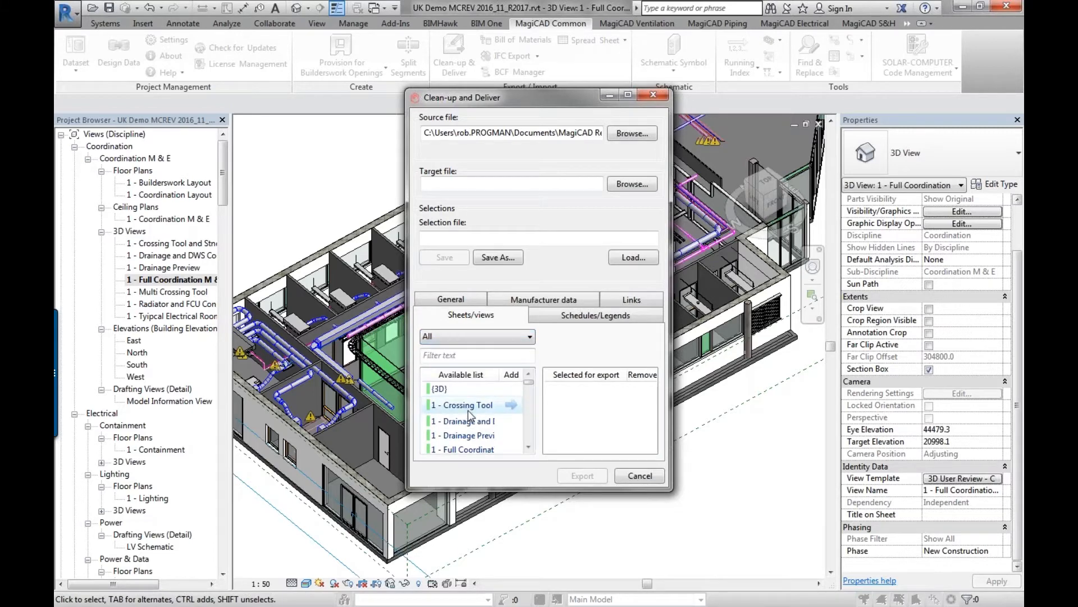
{"action": "left_click", "coordinate": [511, 389]}
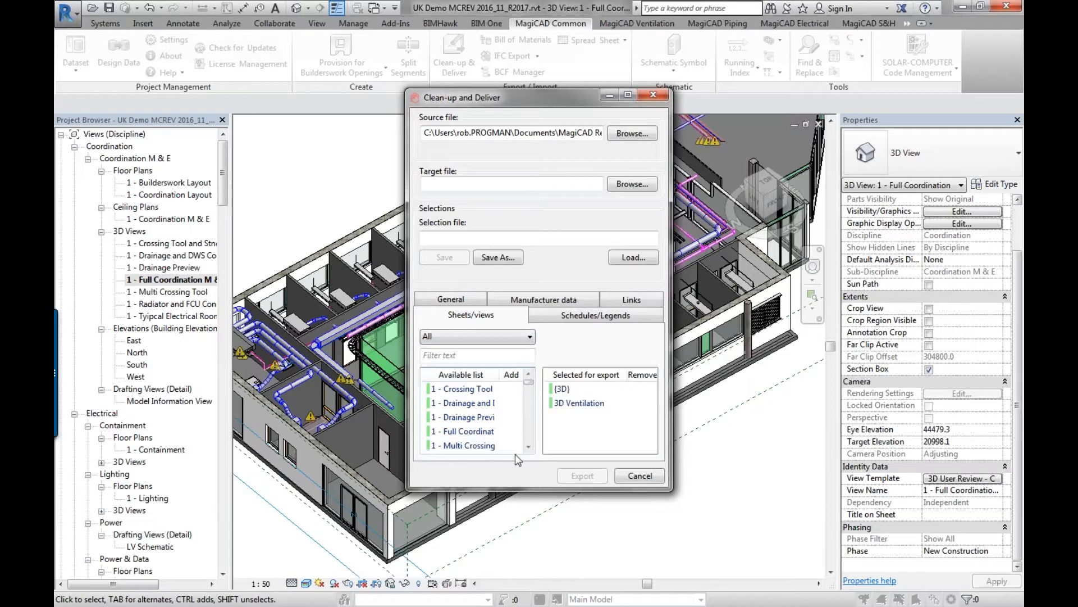
{"action": "mouse_move", "coordinate": [643, 408]}
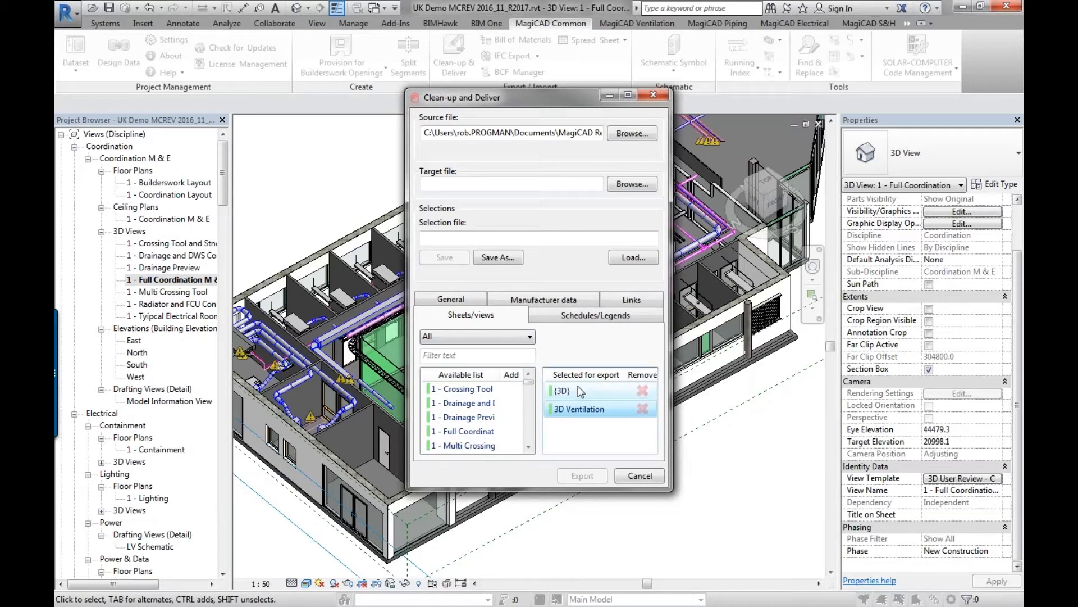
{"action": "left_click", "coordinate": [643, 405]}
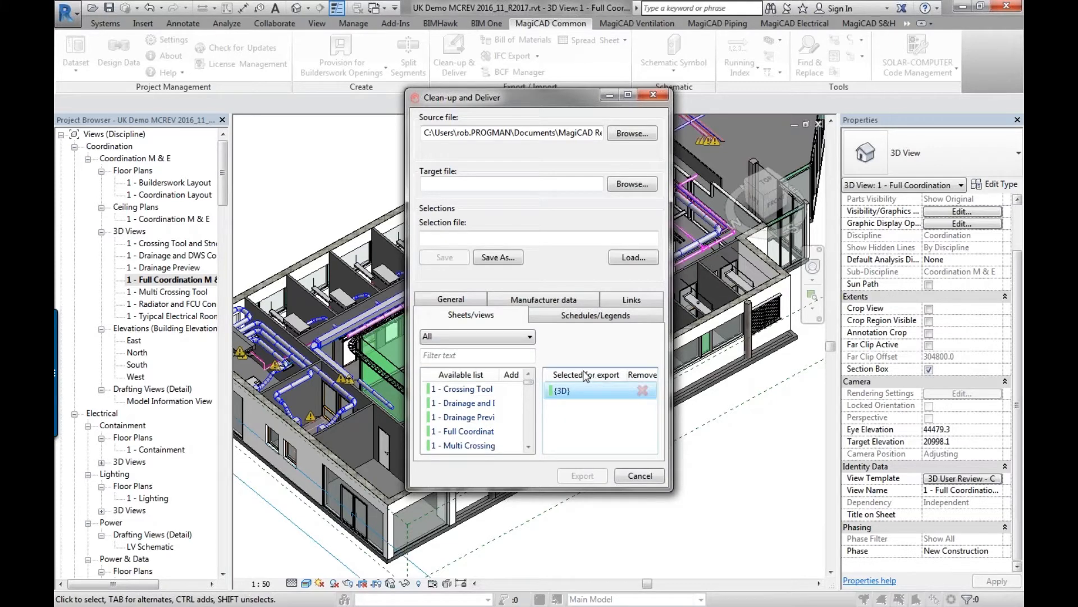
Step: Widen the Clean-up and Deliver dialog and examine the schedules and legends available for export and the option to save selections as XML
{"action": "left_click_drag", "start_coordinate": [664, 368], "coordinate": [781, 369]}
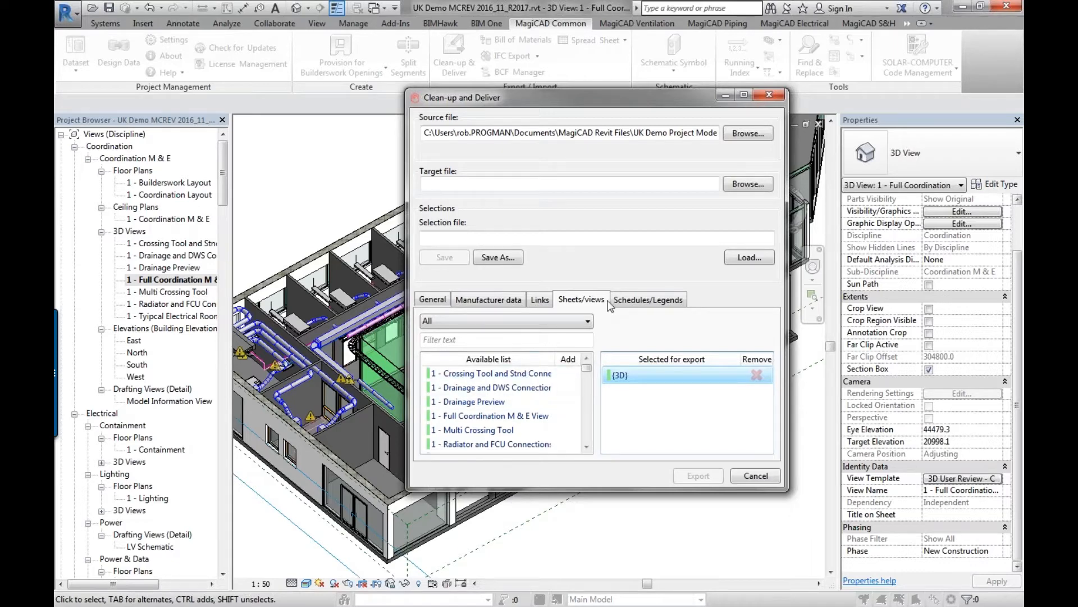
{"action": "left_click", "coordinate": [643, 300]}
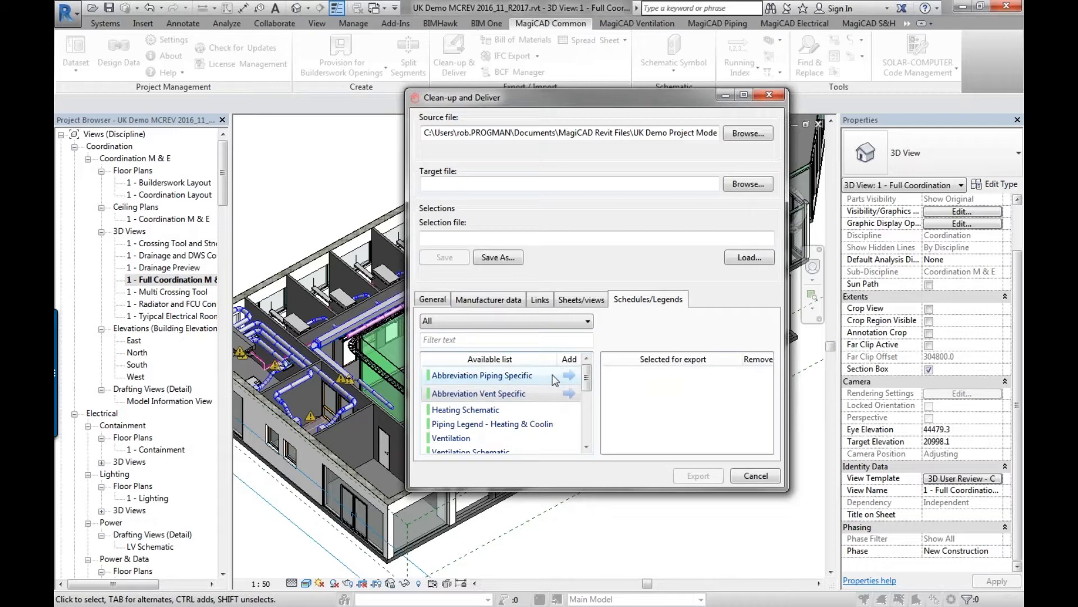
{"action": "mouse_move", "coordinate": [586, 379]}
{"action": "left_mouse_down"}
{"action": "mouse_move", "coordinate": [587, 438]}
{"action": "mouse_move", "coordinate": [590, 382]}
{"action": "left_mouse_up"}
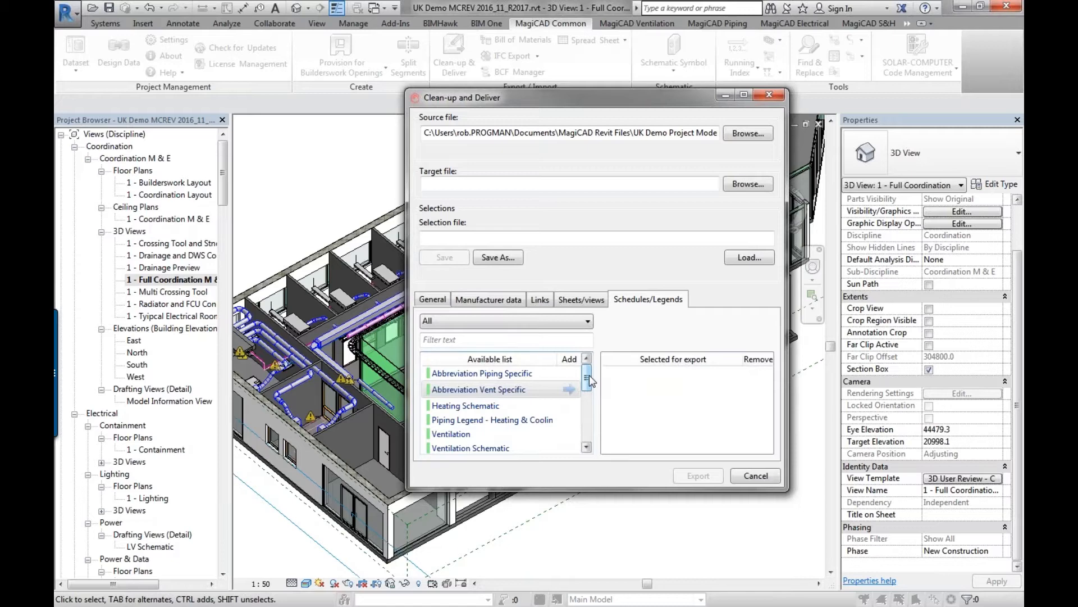
{"action": "left_click", "coordinate": [497, 258]}
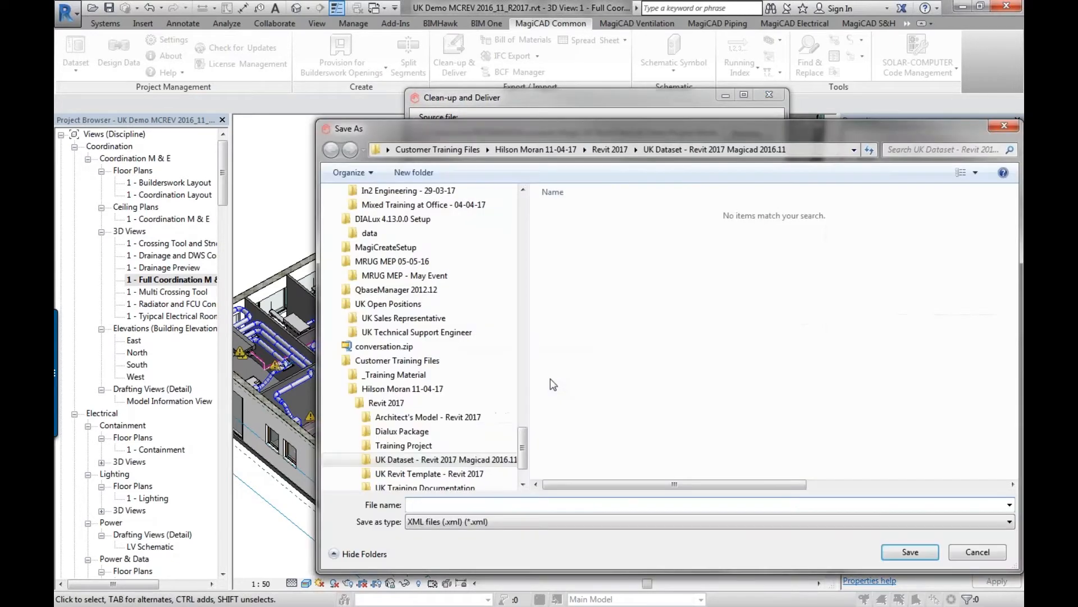
{"action": "left_click", "coordinate": [967, 550]}
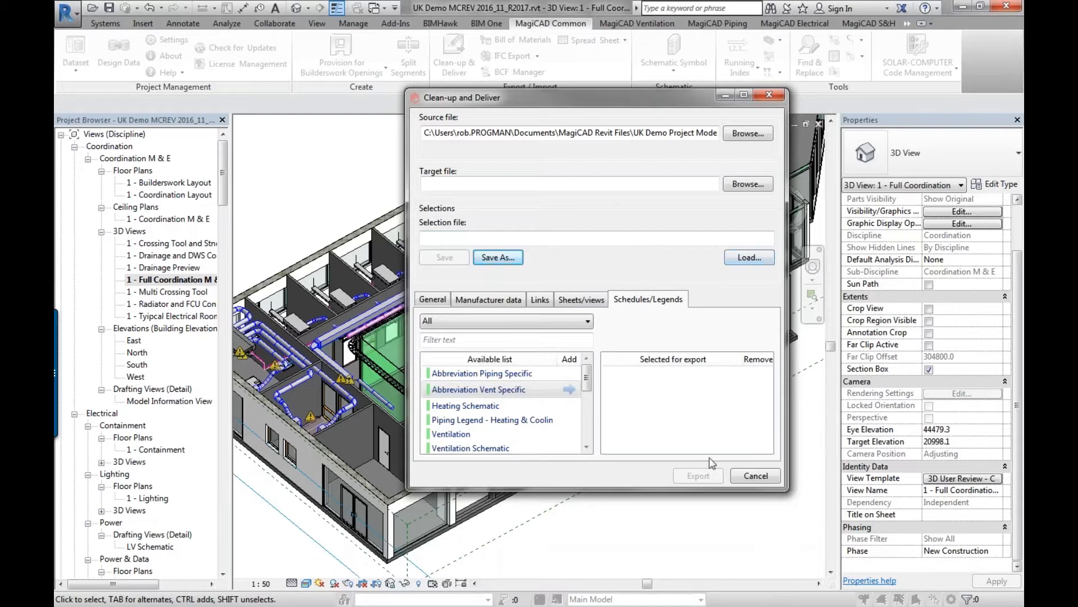
Step: Review the sheets/views, links, manufacturer data and general clean-up settings once more, and close Clean-up and Deliver without exporting
{"action": "left_click", "coordinate": [581, 301]}
{"action": "left_click", "coordinate": [540, 299]}
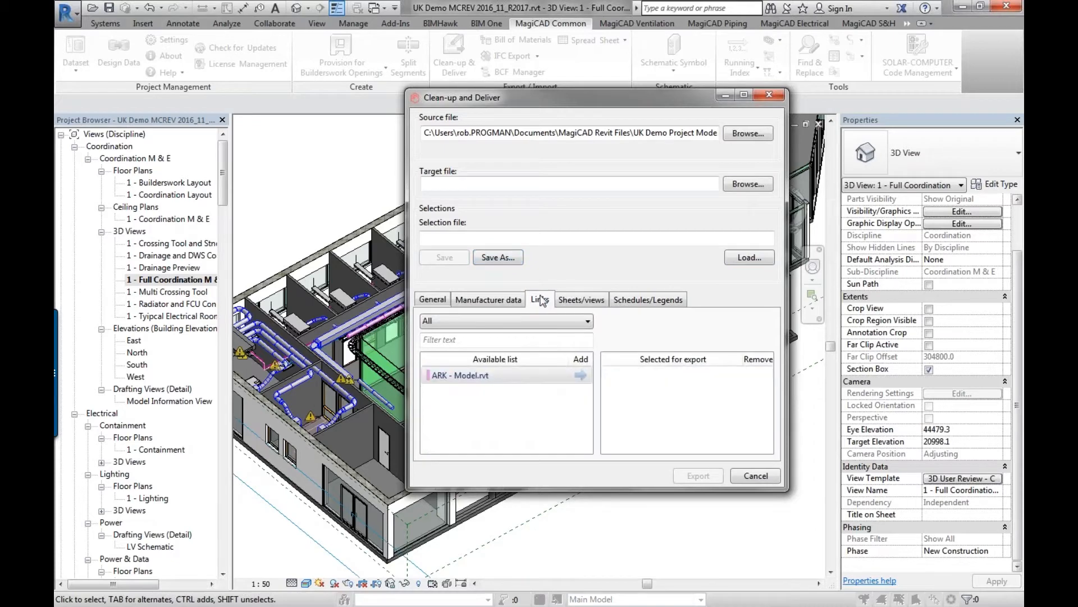
{"action": "left_click", "coordinate": [490, 299]}
{"action": "left_click", "coordinate": [437, 301]}
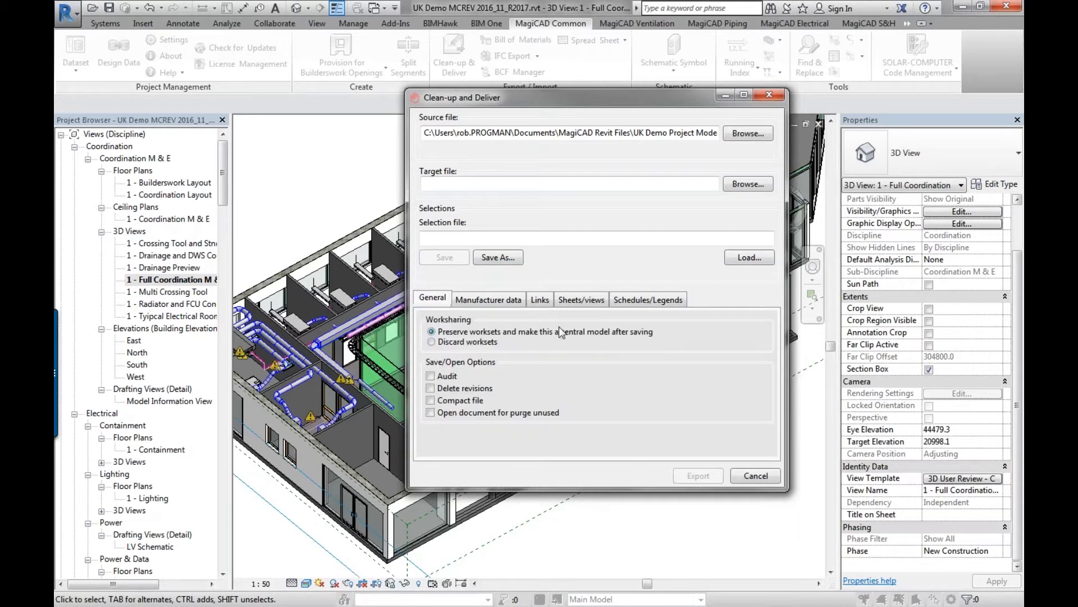
{"action": "left_click", "coordinate": [741, 478]}
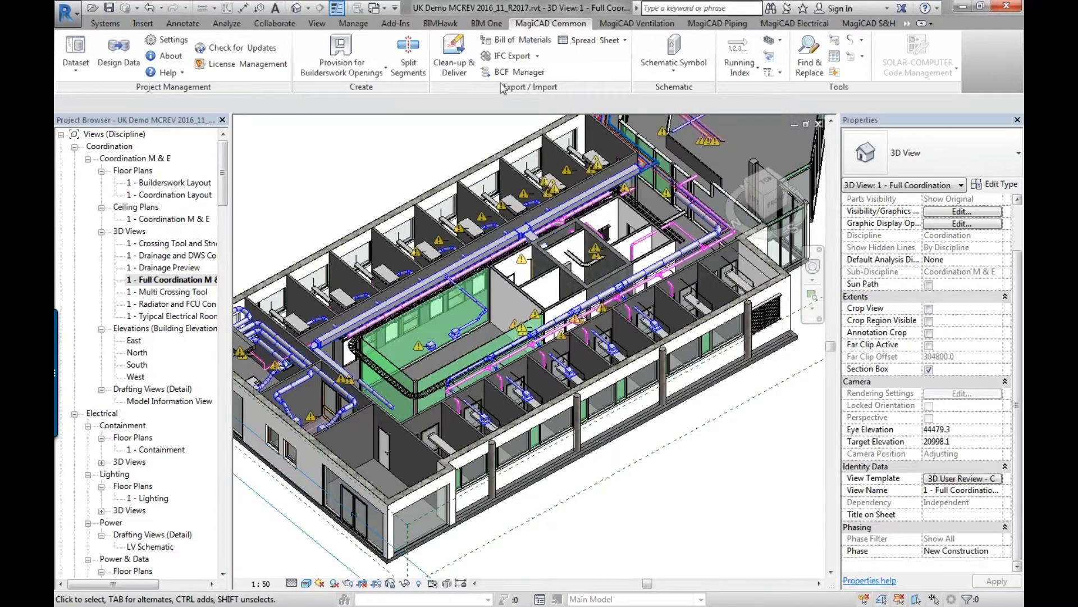
Step: Start a Bill of Materials report for the current view using the Ventilation (All) report template
{"action": "left_click", "coordinate": [510, 40]}
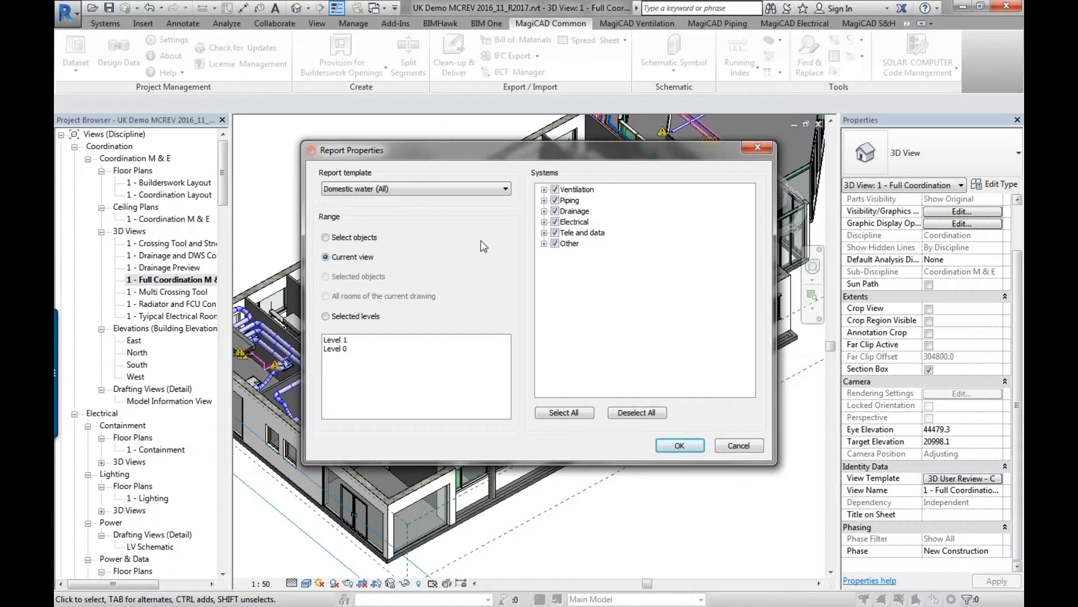
{"action": "left_click", "coordinate": [427, 189]}
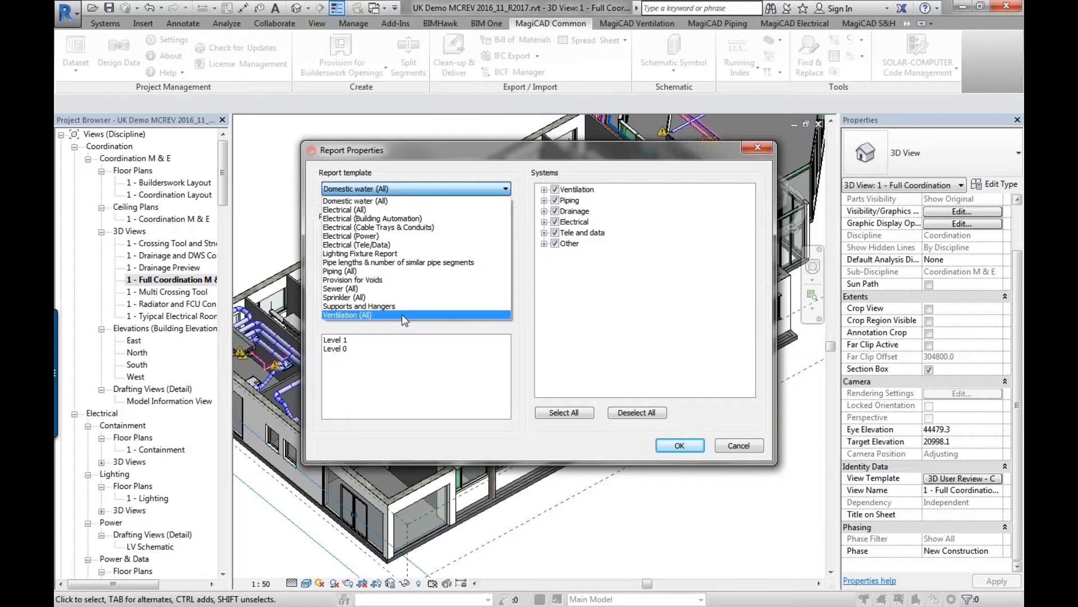
{"action": "left_click", "coordinate": [498, 191]}
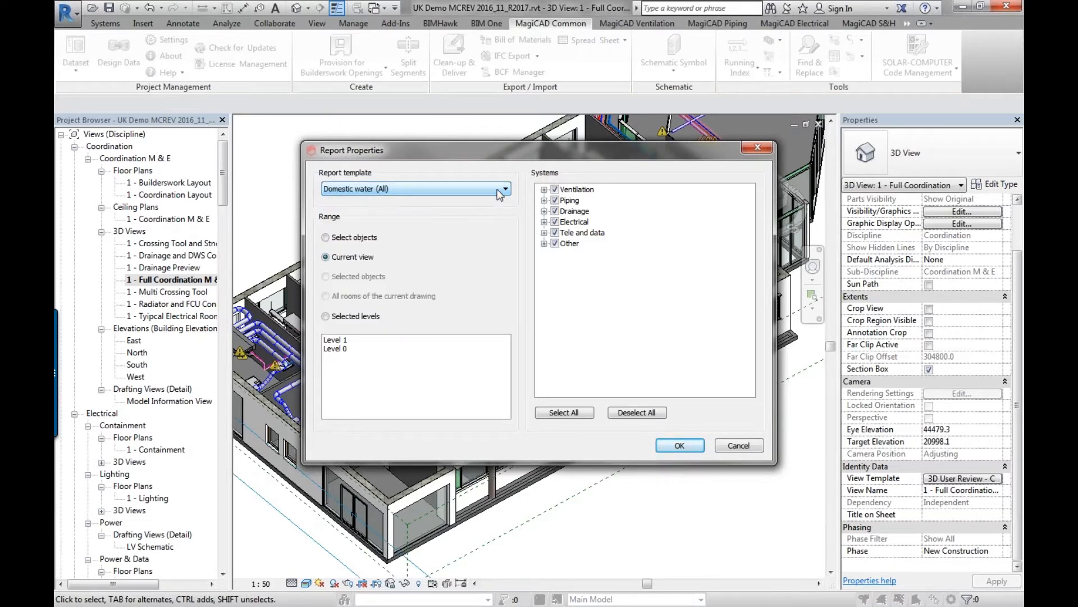
{"action": "left_click", "coordinate": [417, 188]}
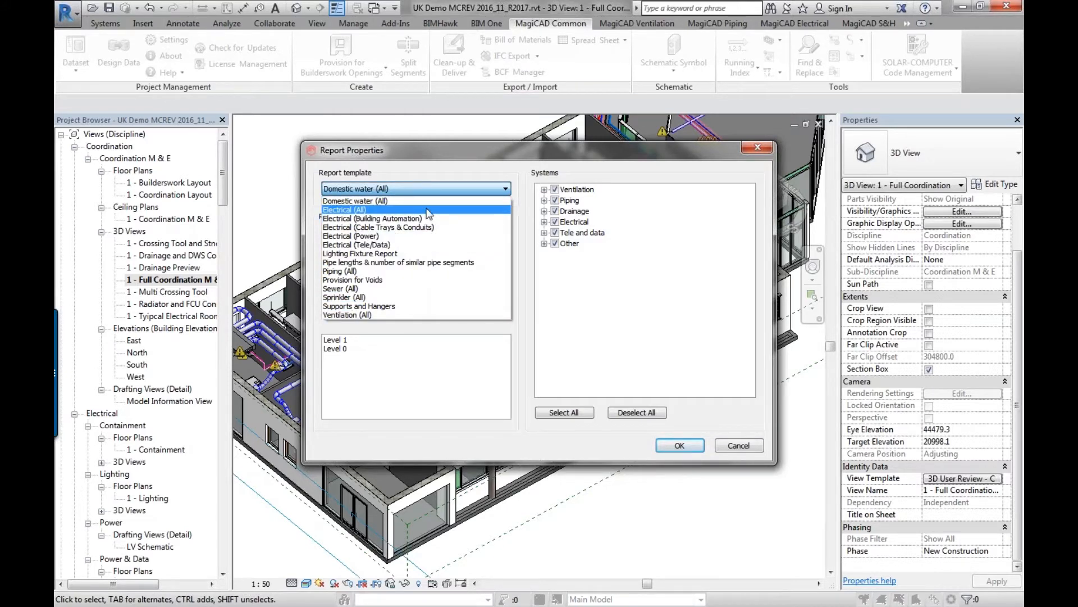
{"action": "left_click", "coordinate": [418, 314]}
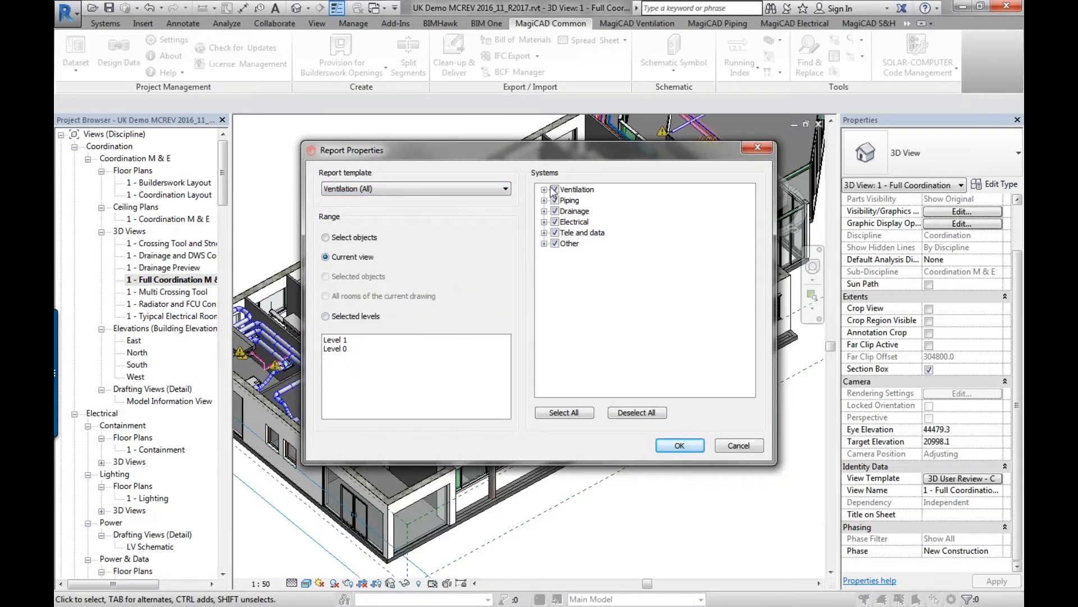
Step: Restrict the report to all Ventilation systems only and generate the bill of materials
{"action": "left_click", "coordinate": [638, 416]}
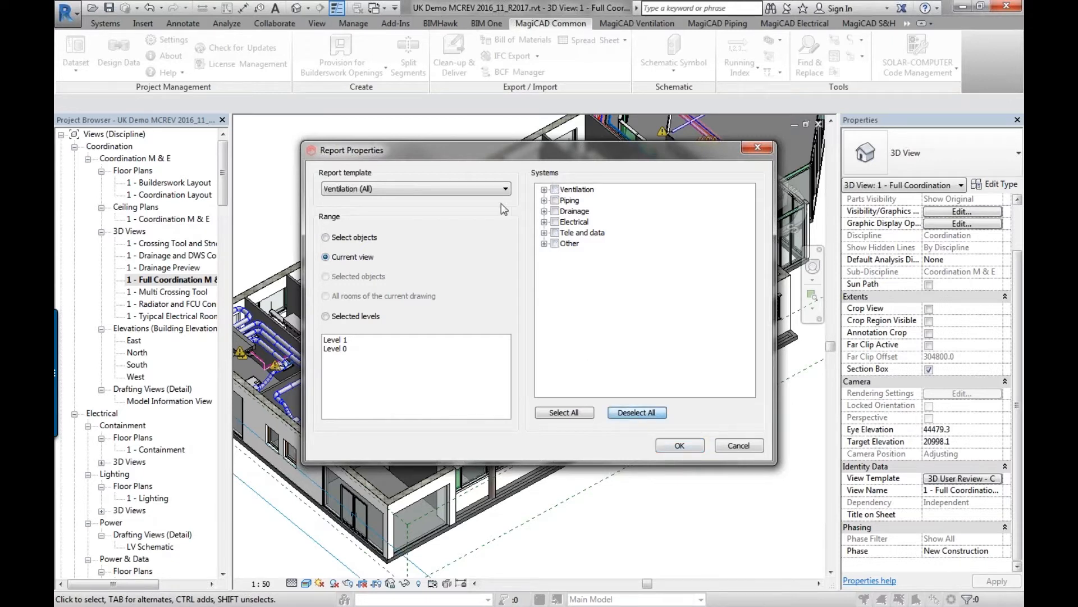
{"action": "left_click", "coordinate": [545, 190]}
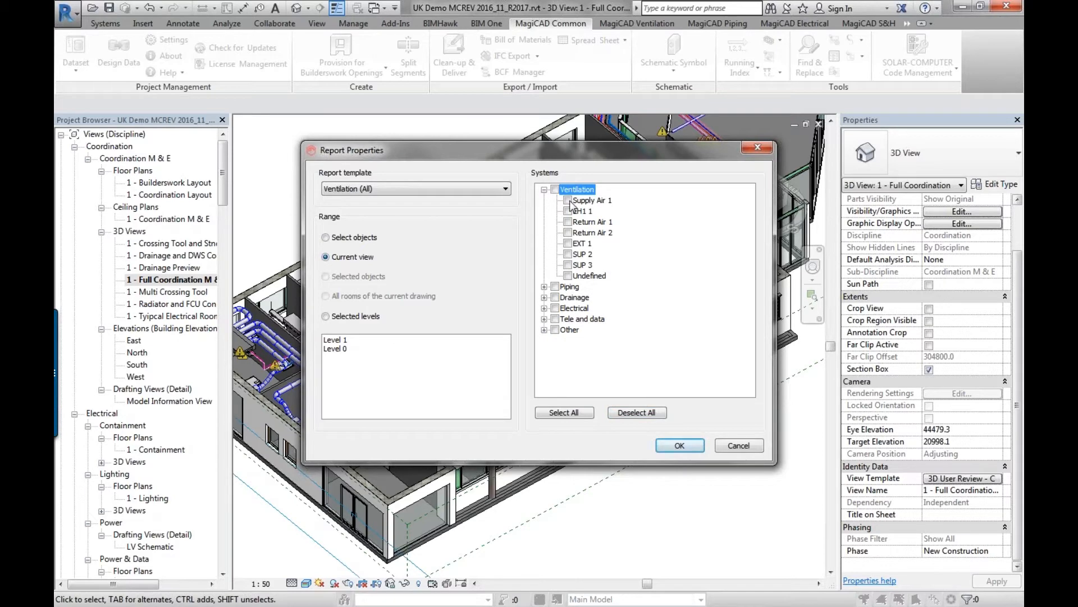
{"action": "left_click", "coordinate": [555, 189]}
{"action": "left_click", "coordinate": [679, 445]}
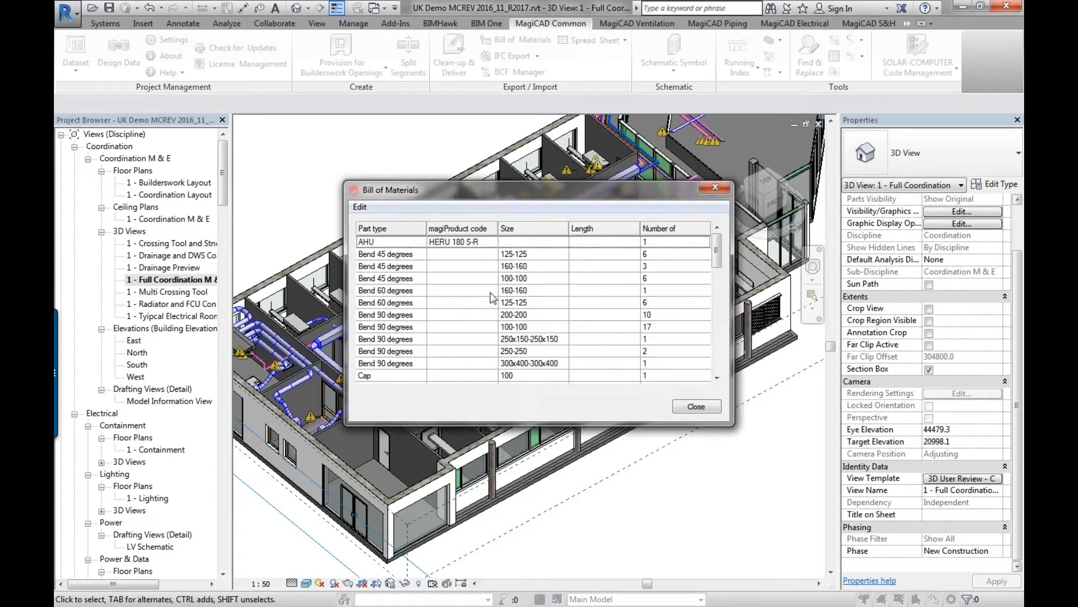
Step: Enlarge the Bill of Materials window and examine the AHU and bend entries with their sizes and quantities
{"action": "double_click", "coordinate": [572, 422]}
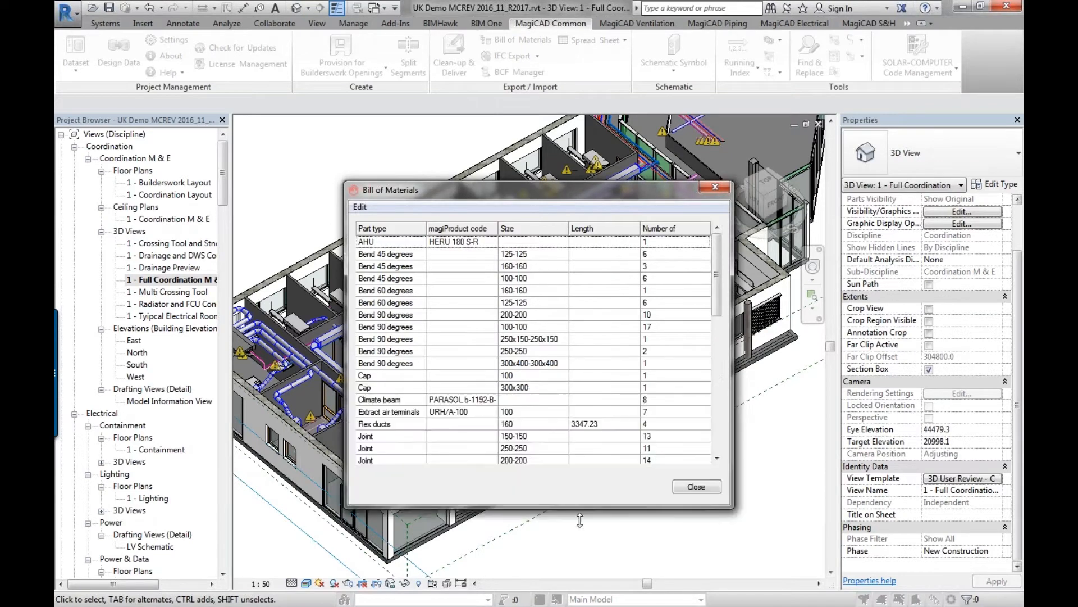
{"action": "left_click_drag", "start_coordinate": [542, 191], "coordinate": [486, 98]}
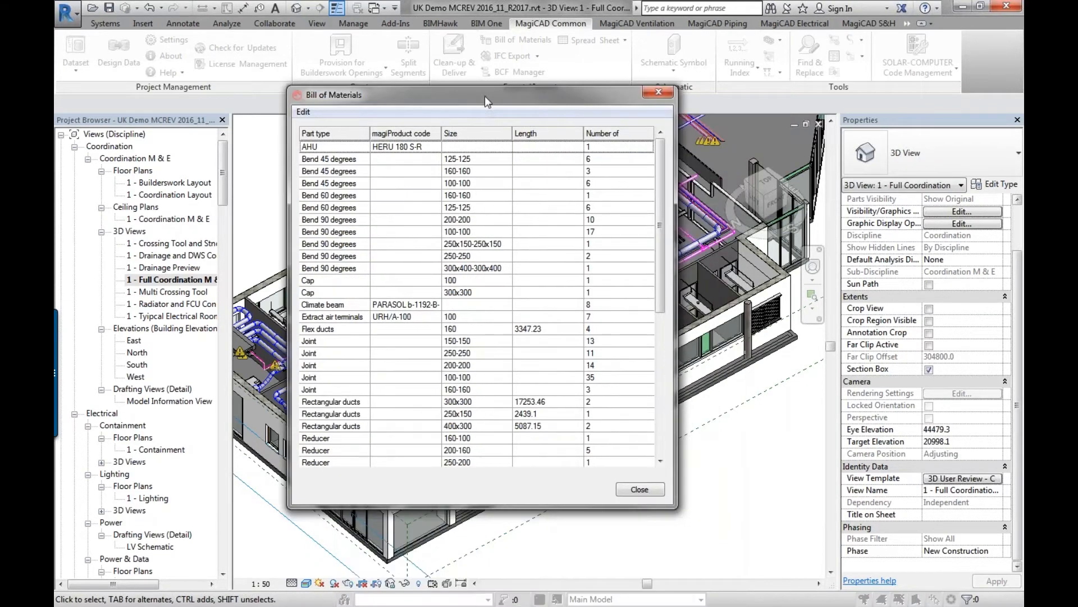
{"action": "left_click_drag", "start_coordinate": [675, 206], "coordinate": [812, 205]}
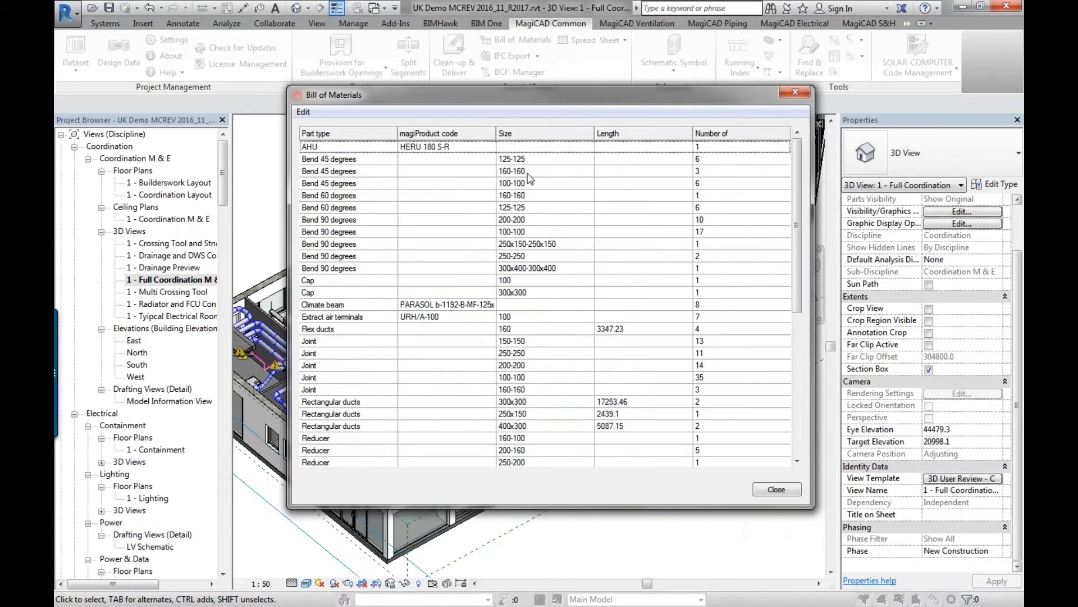
{"action": "left_click", "coordinate": [349, 147]}
{"action": "left_click", "coordinate": [365, 159]}
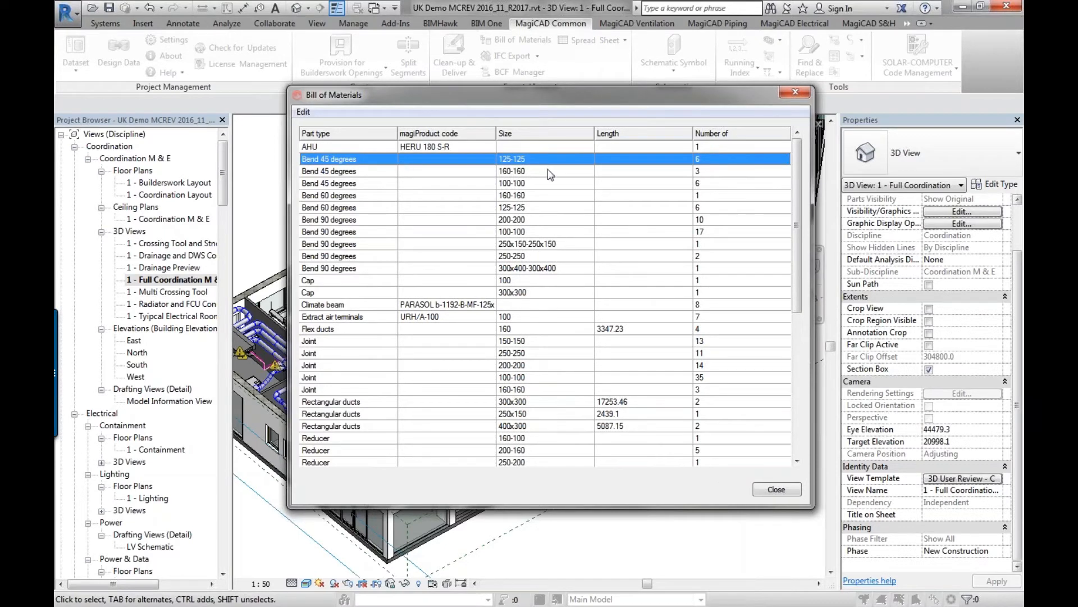
{"action": "left_click", "coordinate": [532, 218]}
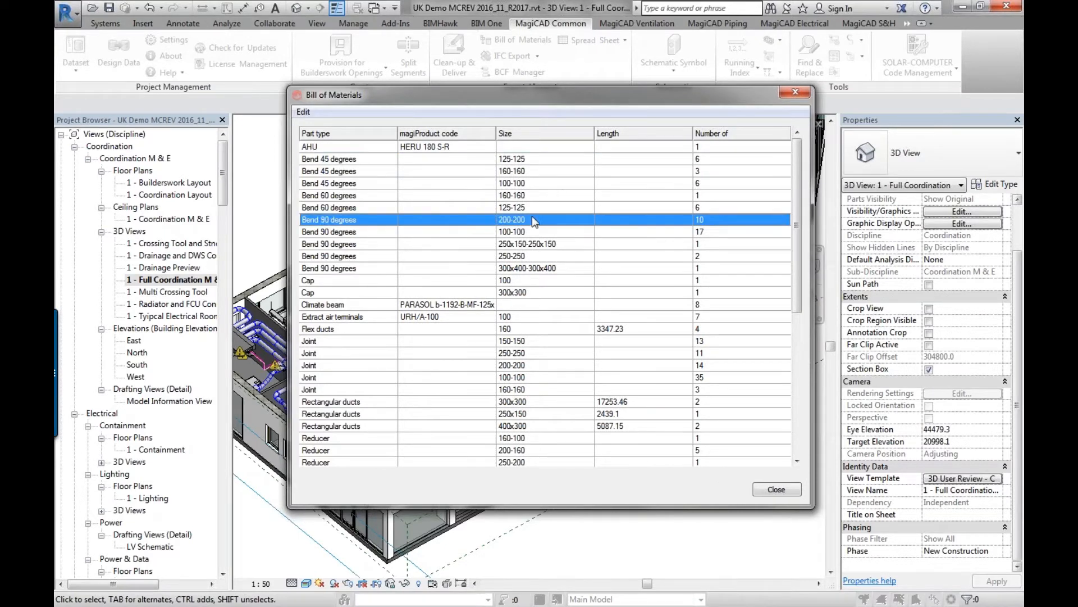
{"action": "left_click", "coordinate": [588, 267]}
Step: Examine the rectangular and round duct lengths and the supply air terminals' product codes in the bill of materials
{"action": "scroll", "coordinate": [548, 309], "scroll_direction": "down", "scroll_amount": 1}
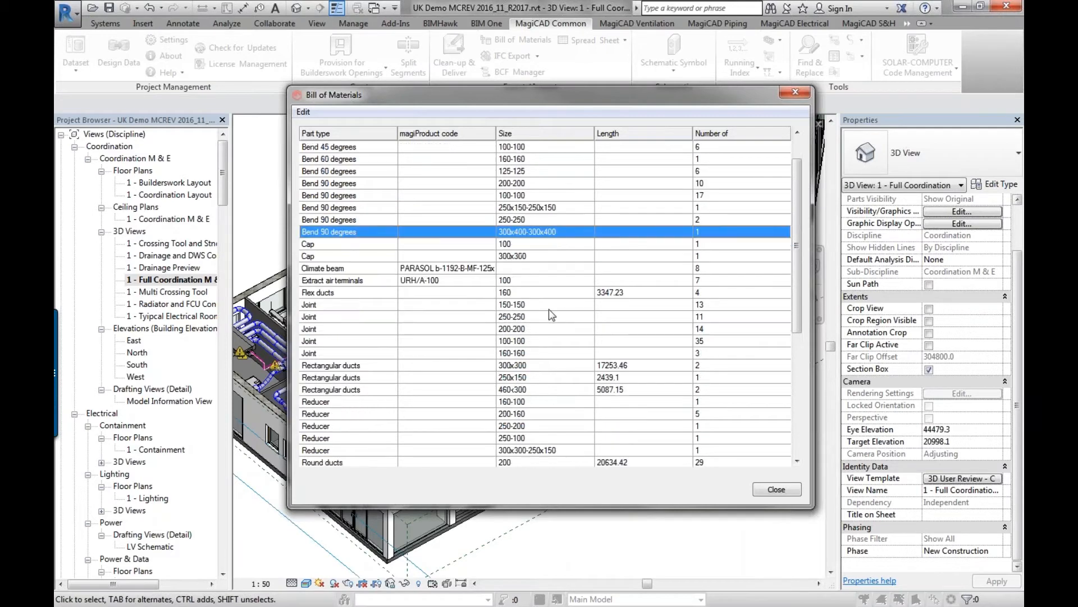
{"action": "scroll", "coordinate": [553, 244], "scroll_direction": "down", "scroll_amount": 3}
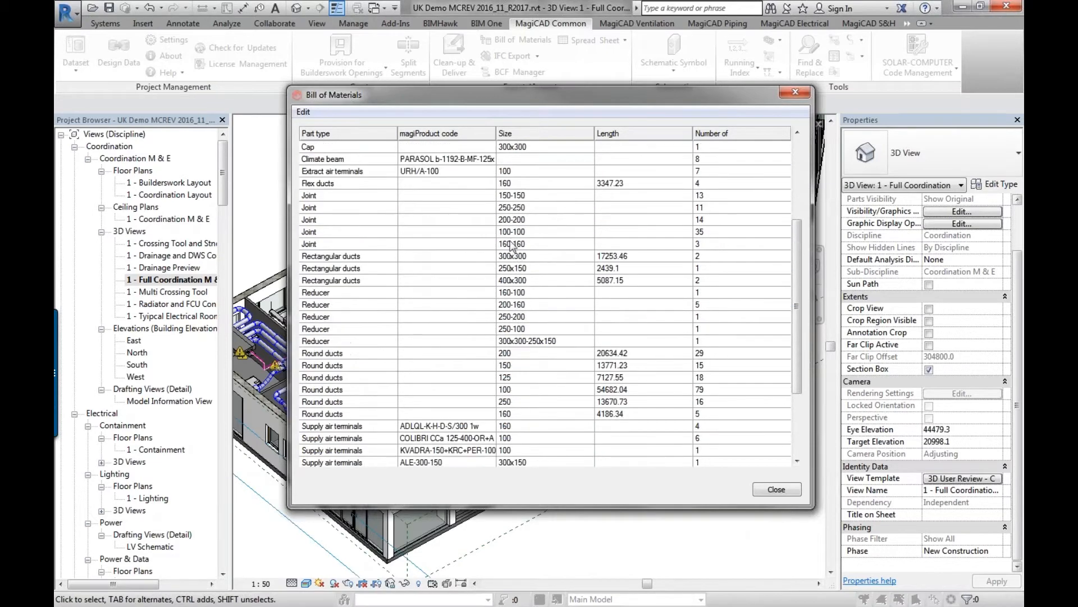
{"action": "left_click", "coordinate": [630, 259]}
{"action": "scroll", "coordinate": [526, 318], "scroll_direction": "down", "scroll_amount": 1}
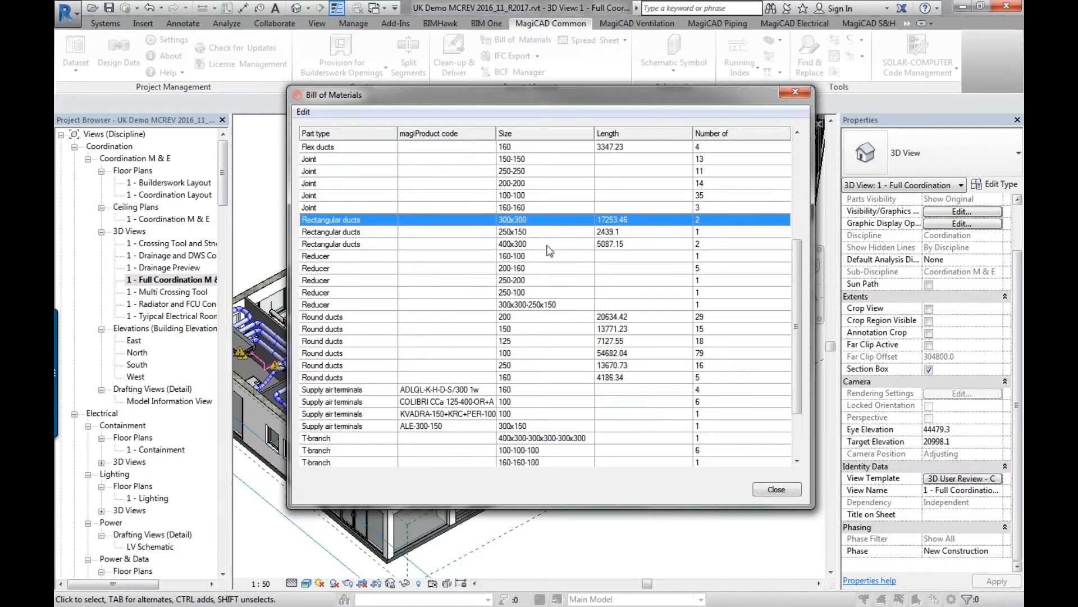
{"action": "left_click", "coordinate": [551, 341]}
{"action": "scroll", "coordinate": [547, 344], "scroll_direction": "down", "scroll_amount": 2}
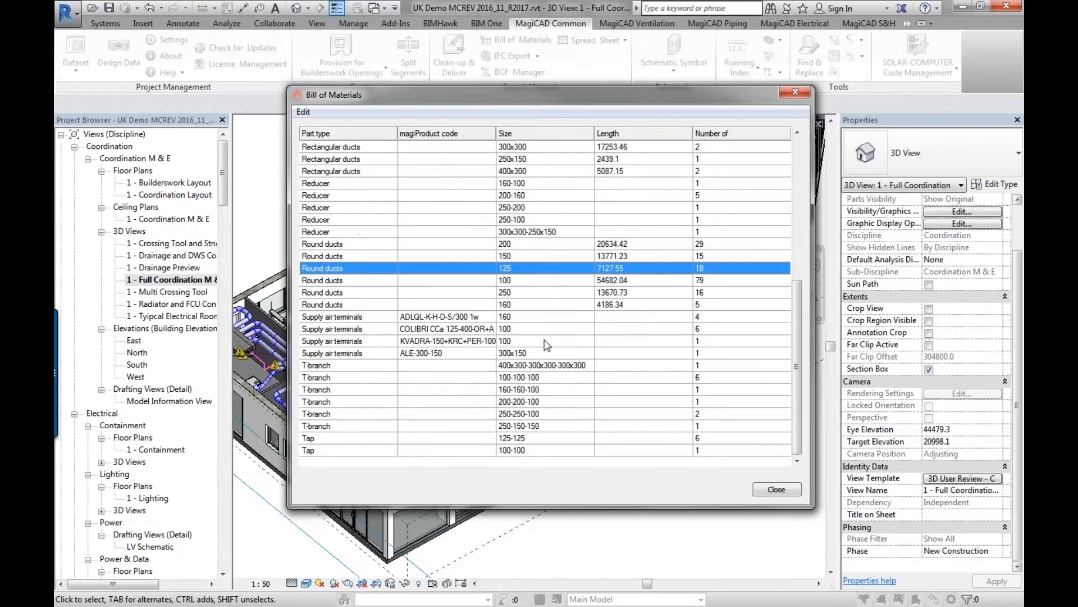
{"action": "left_click", "coordinate": [461, 327]}
{"action": "left_click", "coordinate": [460, 354]}
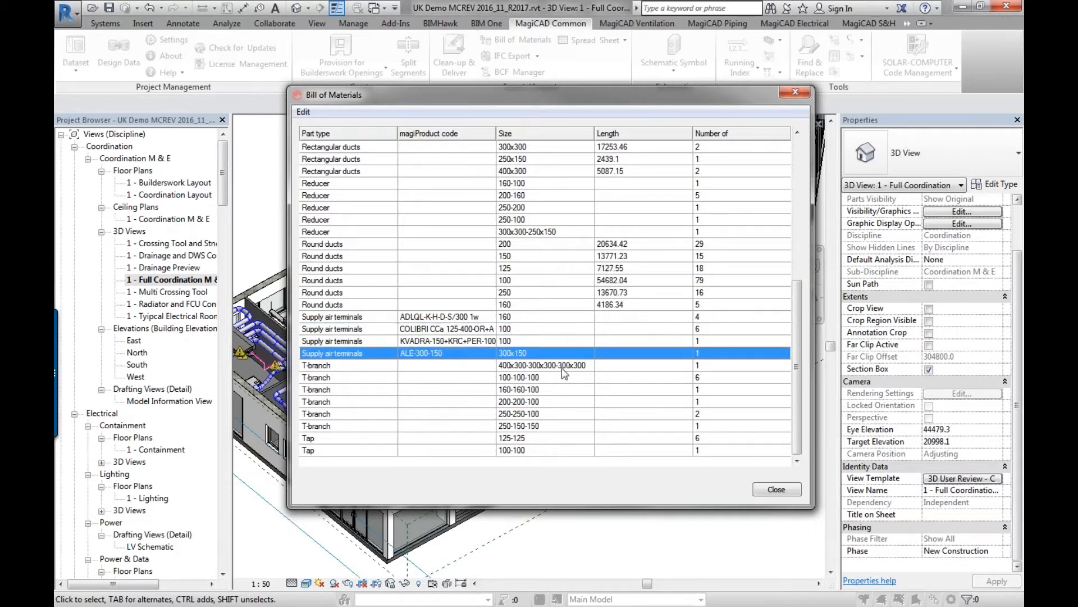
Step: Check the option for copying the report to the clipboard, review the list from its beginning, and close the bill of materials
{"action": "left_click", "coordinate": [305, 110]}
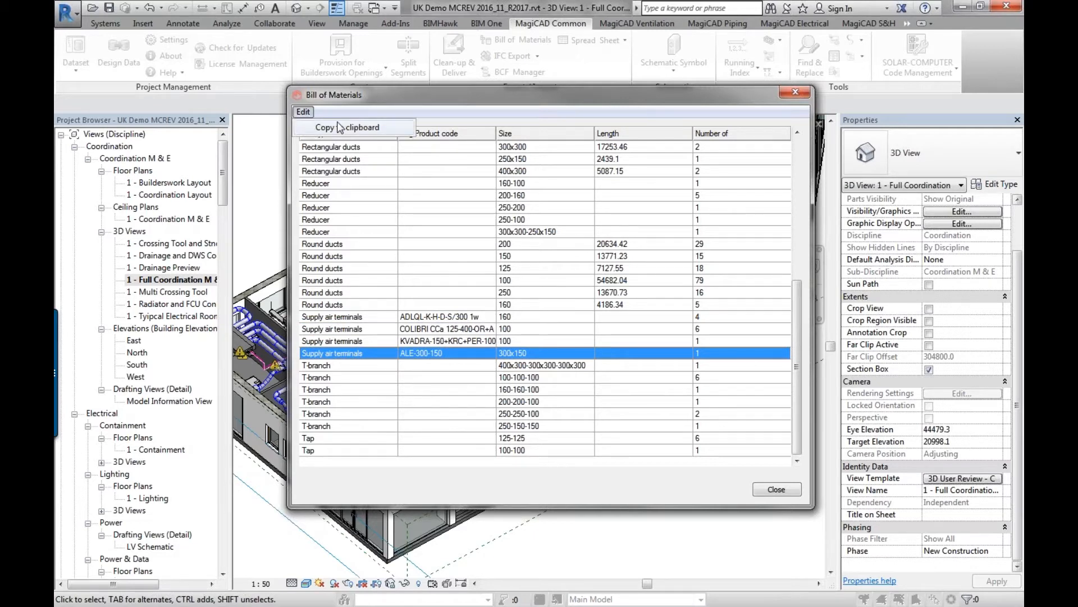
{"action": "left_click", "coordinate": [607, 309]}
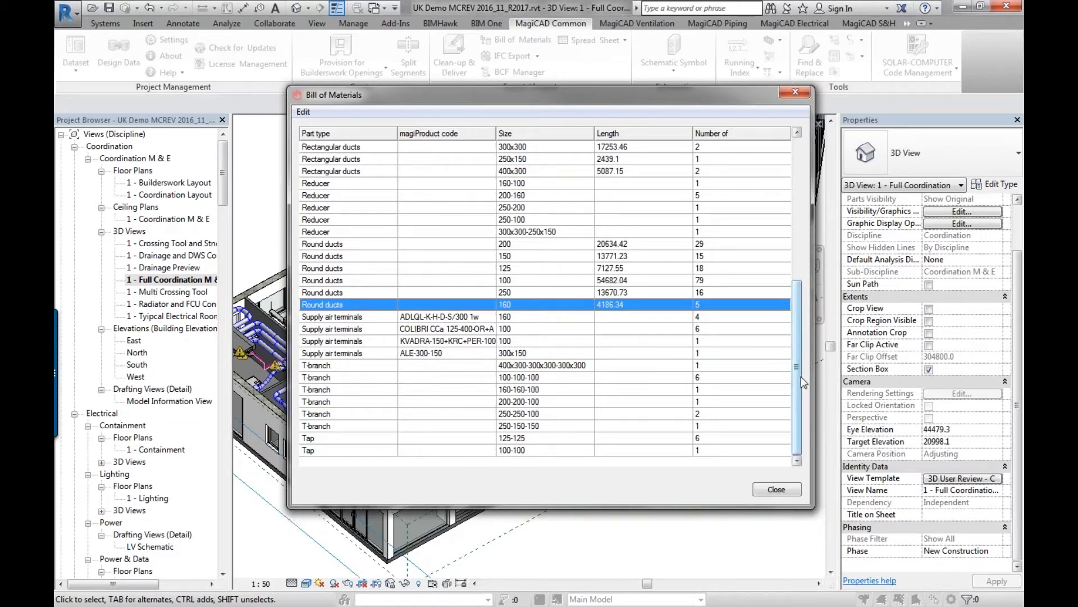
{"action": "left_click_drag", "start_coordinate": [794, 365], "coordinate": [794, 226]}
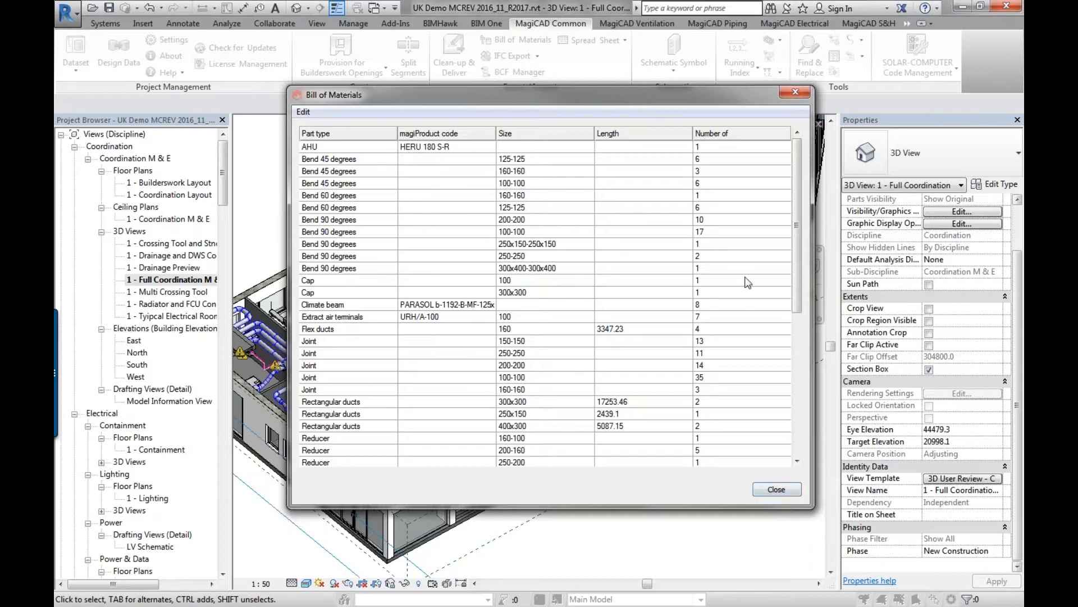
{"action": "left_click", "coordinate": [776, 489]}
Step: Open the Ventilation (All) report template in the project dataset and examine the part types and columns it includes
{"action": "left_click", "coordinate": [76, 56]}
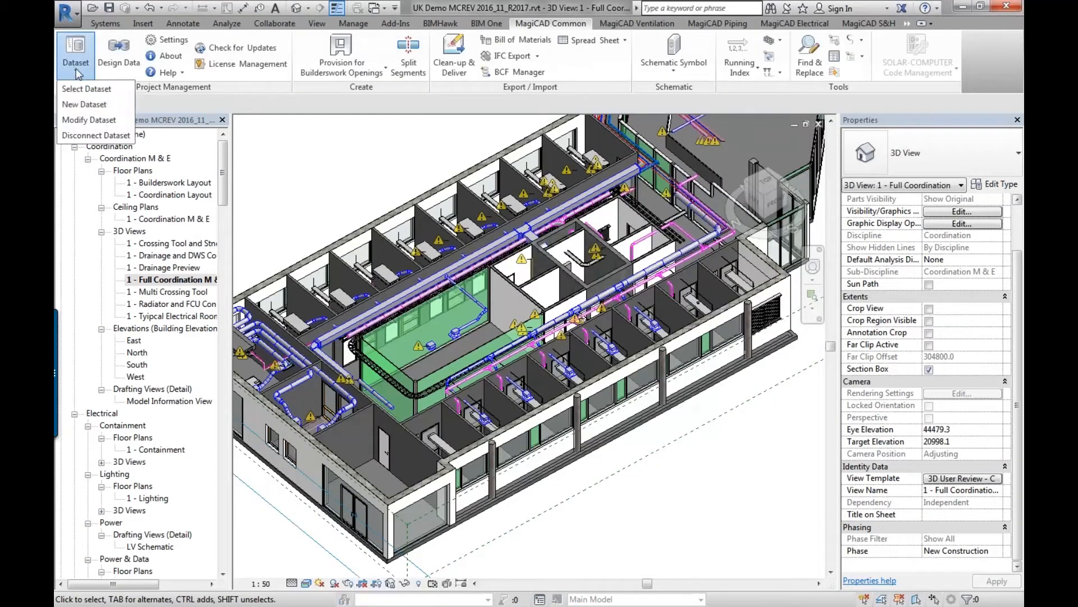
{"action": "left_click", "coordinate": [110, 131]}
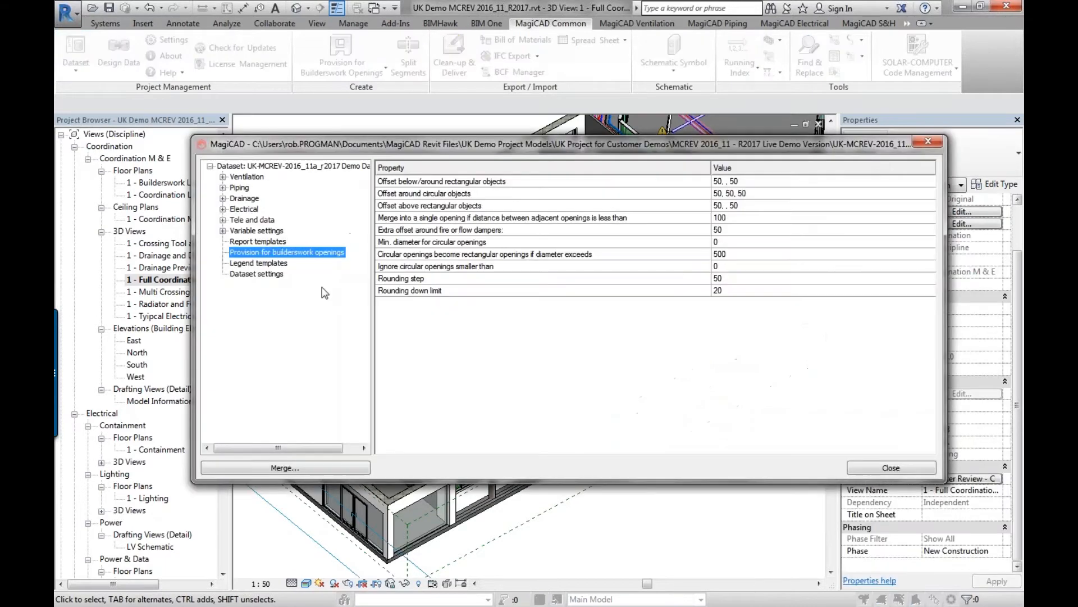
{"action": "left_click", "coordinate": [256, 242]}
{"action": "left_click", "coordinate": [442, 340]}
{"action": "double_click", "coordinate": [442, 339]}
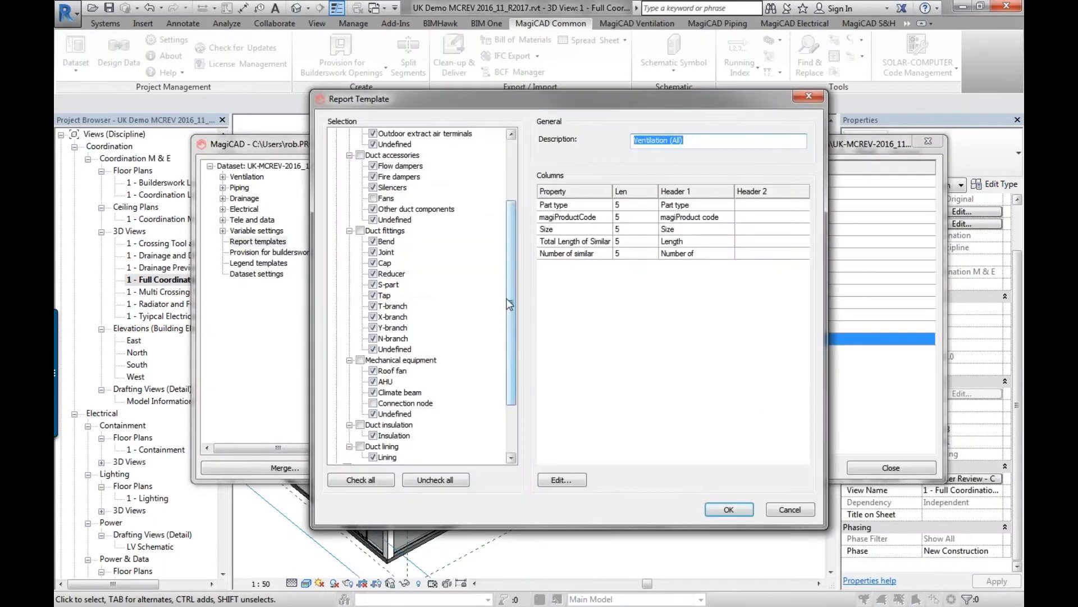
{"action": "left_click_drag", "start_coordinate": [512, 291], "coordinate": [416, 114]}
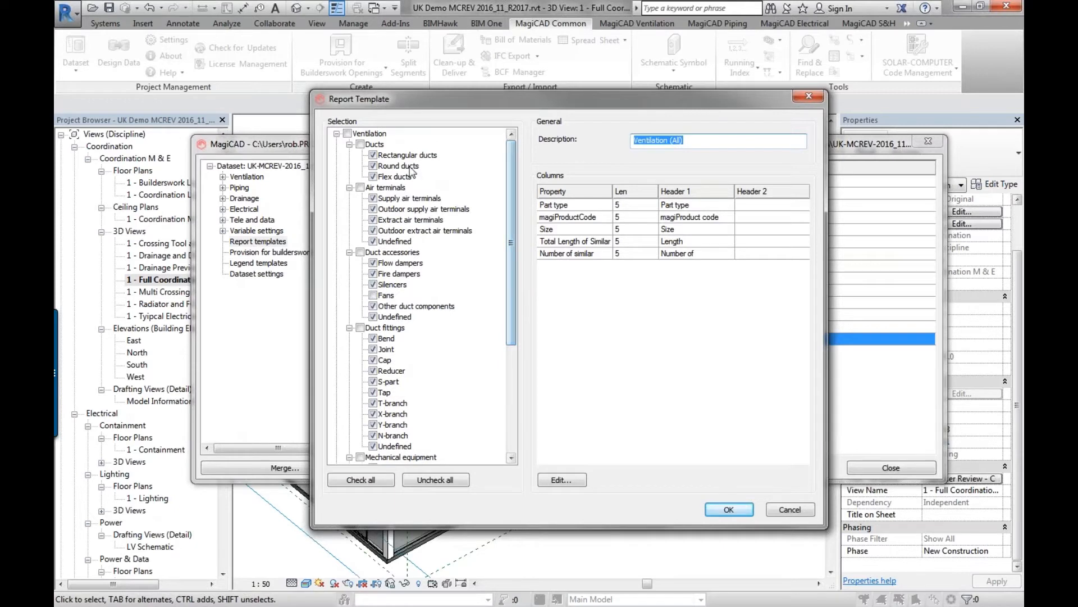
Step: Examine the Mechanical and Identity Data columns available for the report template, and close the template and dataset without changes
{"action": "left_click", "coordinate": [562, 480]}
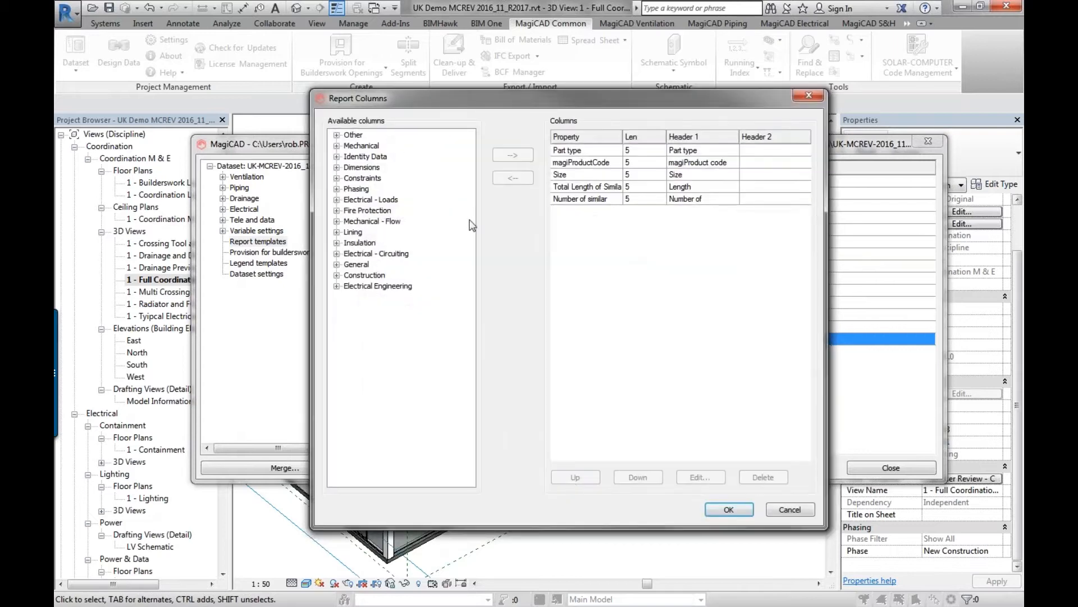
{"action": "left_click", "coordinate": [337, 146]}
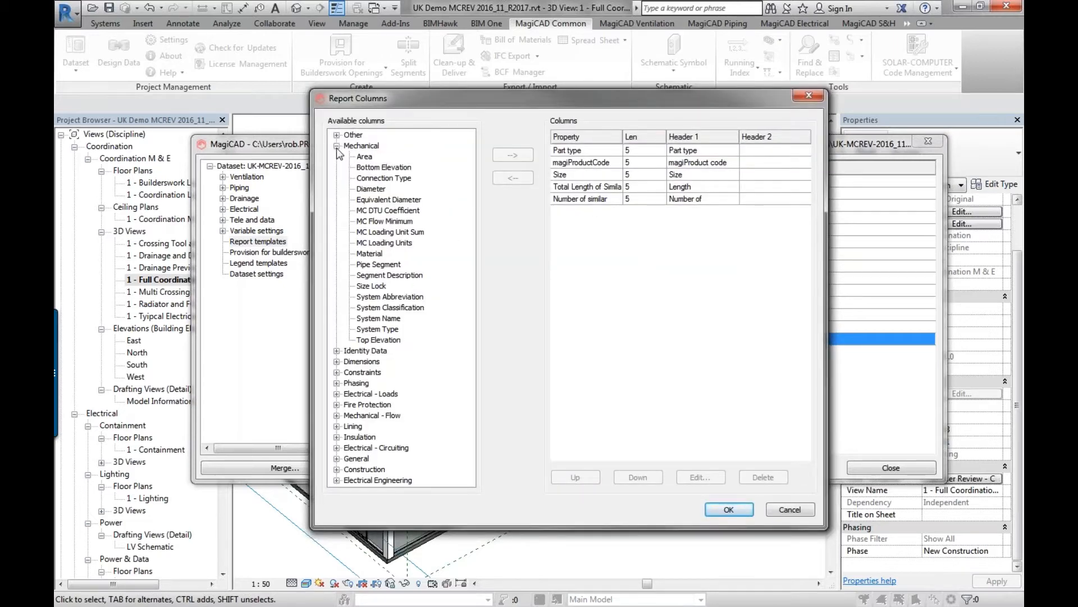
{"action": "left_click", "coordinate": [337, 351]}
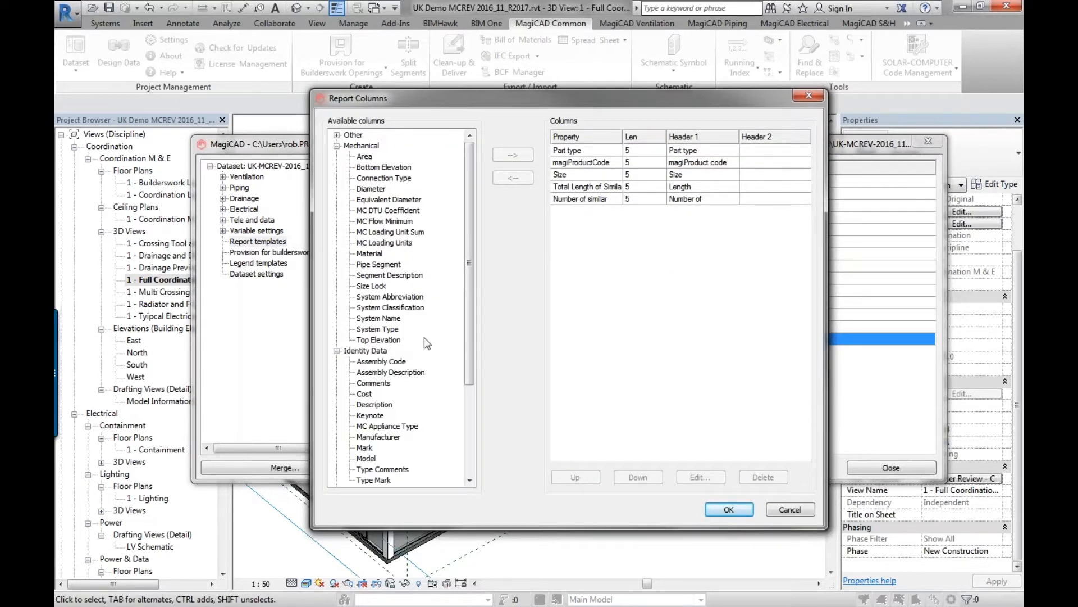
{"action": "left_click_drag", "start_coordinate": [467, 336], "coordinate": [469, 433]}
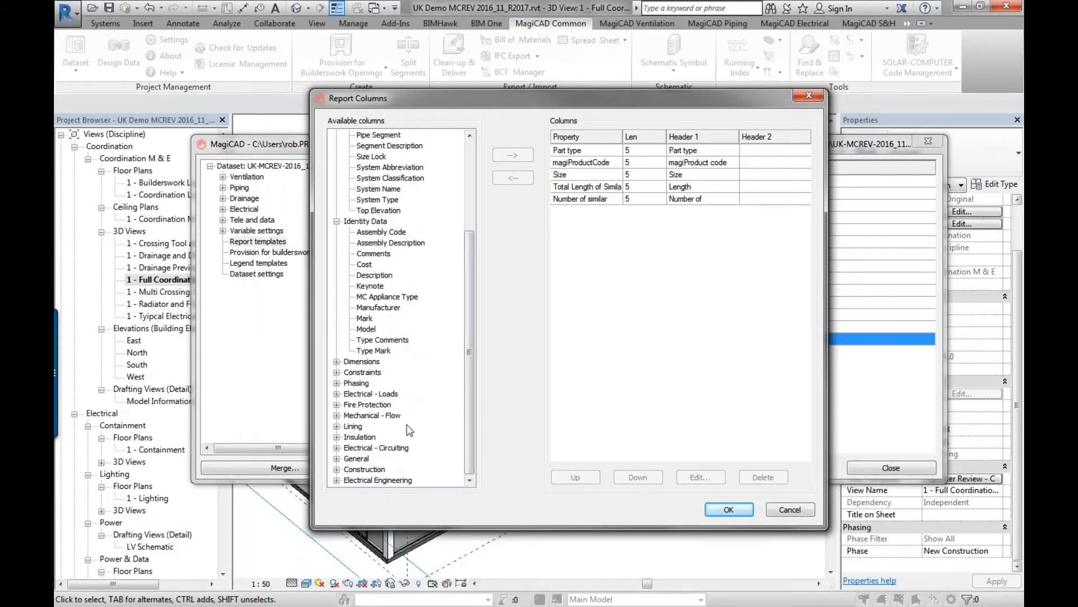
{"action": "left_click", "coordinate": [790, 510]}
{"action": "left_click", "coordinate": [789, 509]}
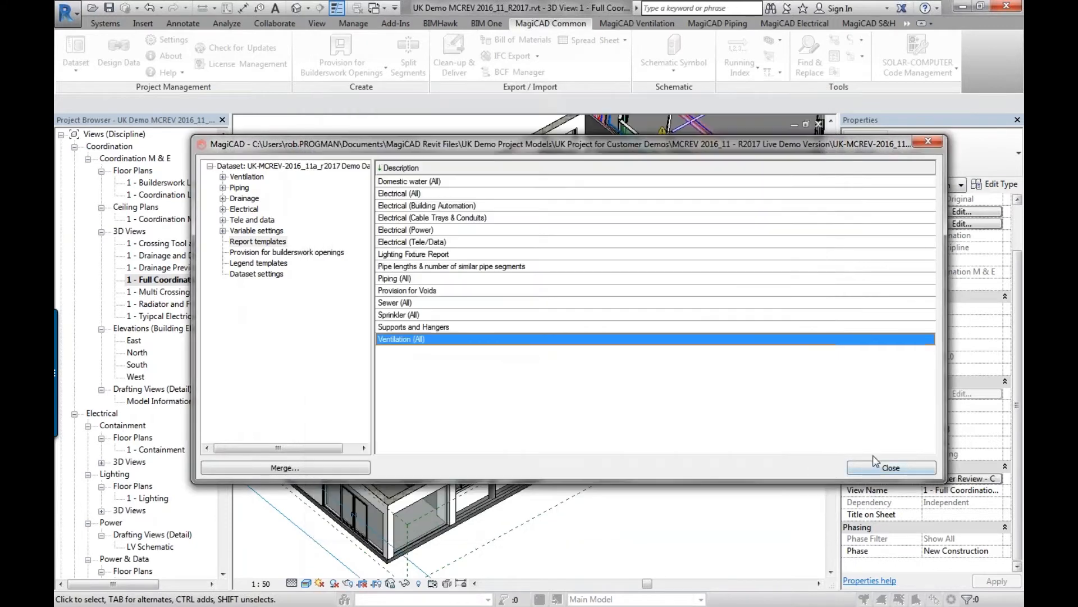
{"action": "left_click", "coordinate": [891, 467]}
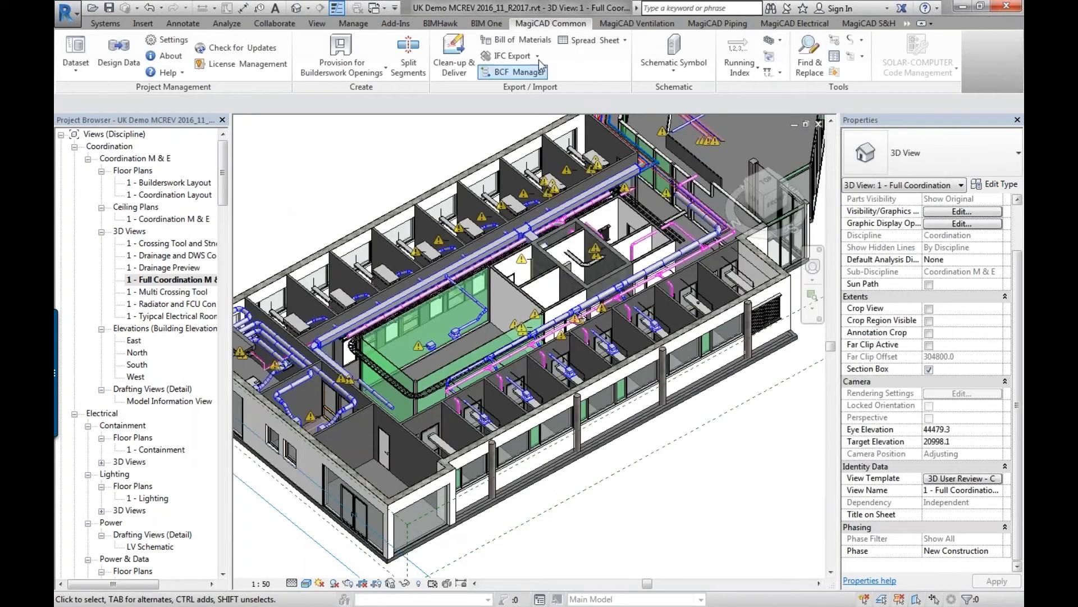
Step: Open Spreadsheet Export with the current view as its range
{"action": "left_click", "coordinate": [584, 41]}
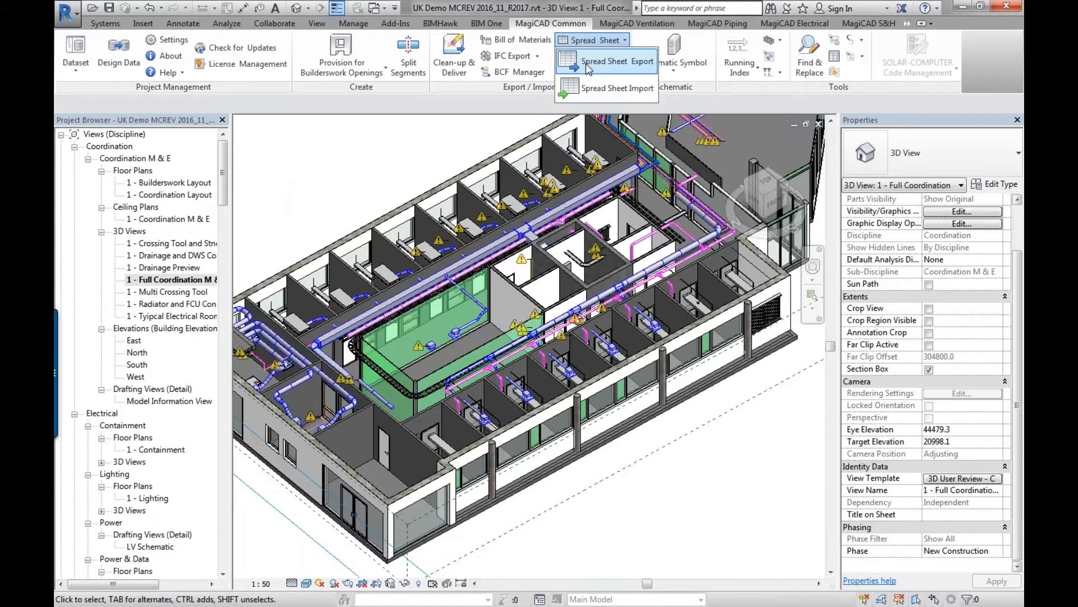
{"action": "left_click", "coordinate": [617, 62]}
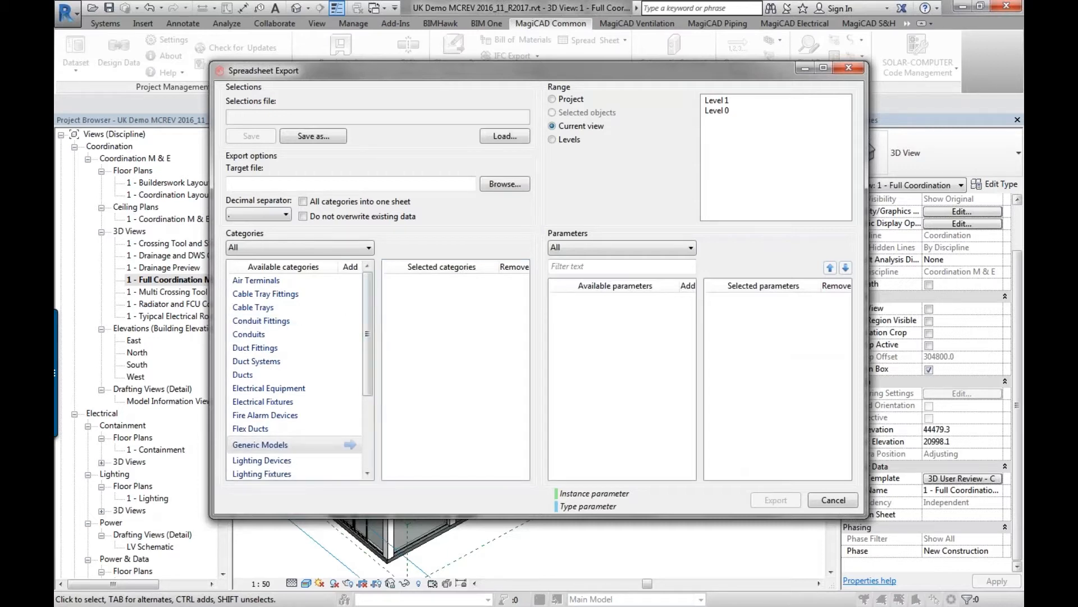
{"action": "left_click", "coordinate": [848, 68]}
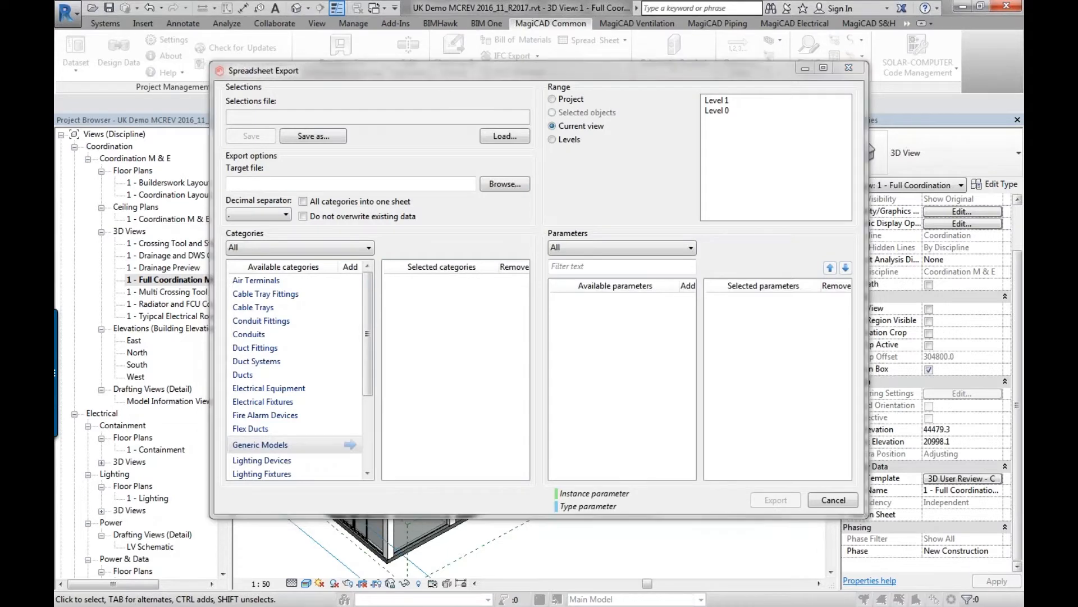
{"action": "left_click_drag", "start_coordinate": [55, 234], "coordinate": [951, 2]}
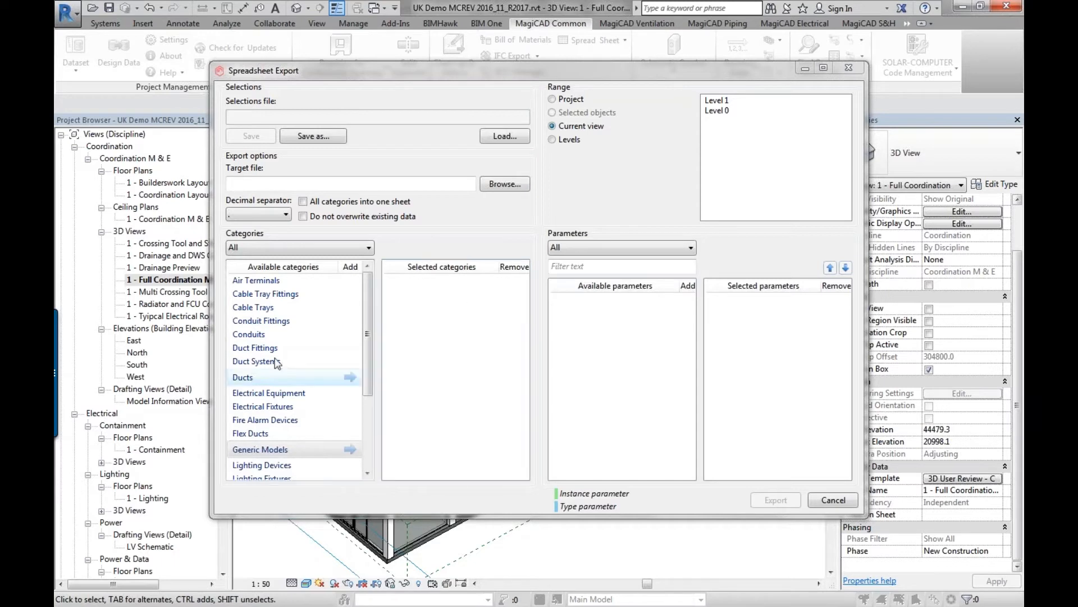
Step: Set the export range to the whole project and select Cable Trays, Cable Tray Fittings, Conduits and Conduit Fittings as categories
{"action": "left_click_drag", "start_coordinate": [364, 305], "coordinate": [363, 407]}
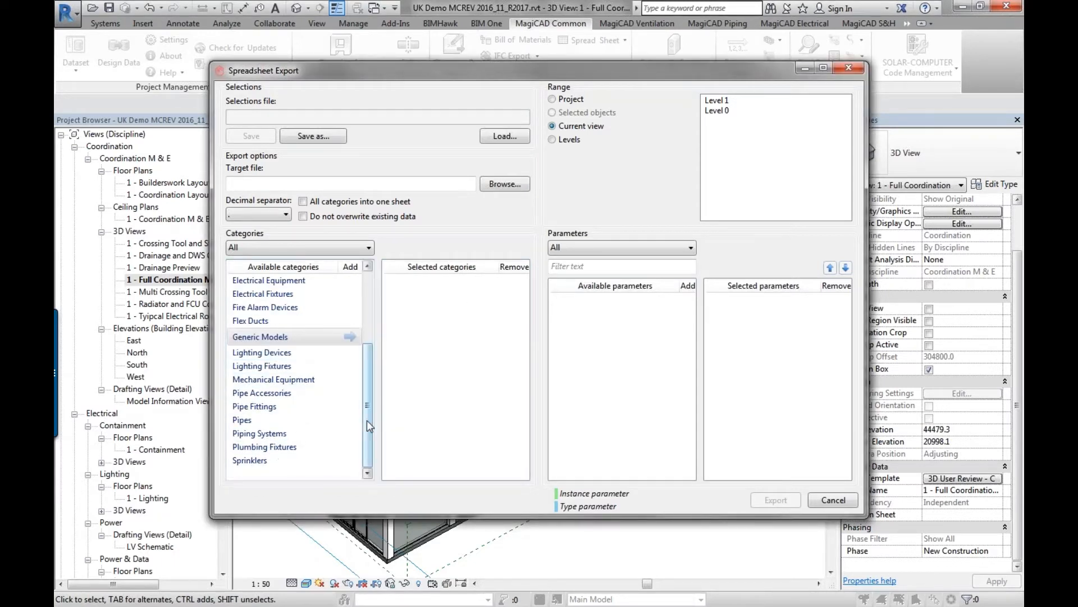
{"action": "left_click_drag", "start_coordinate": [366, 420], "coordinate": [366, 322]}
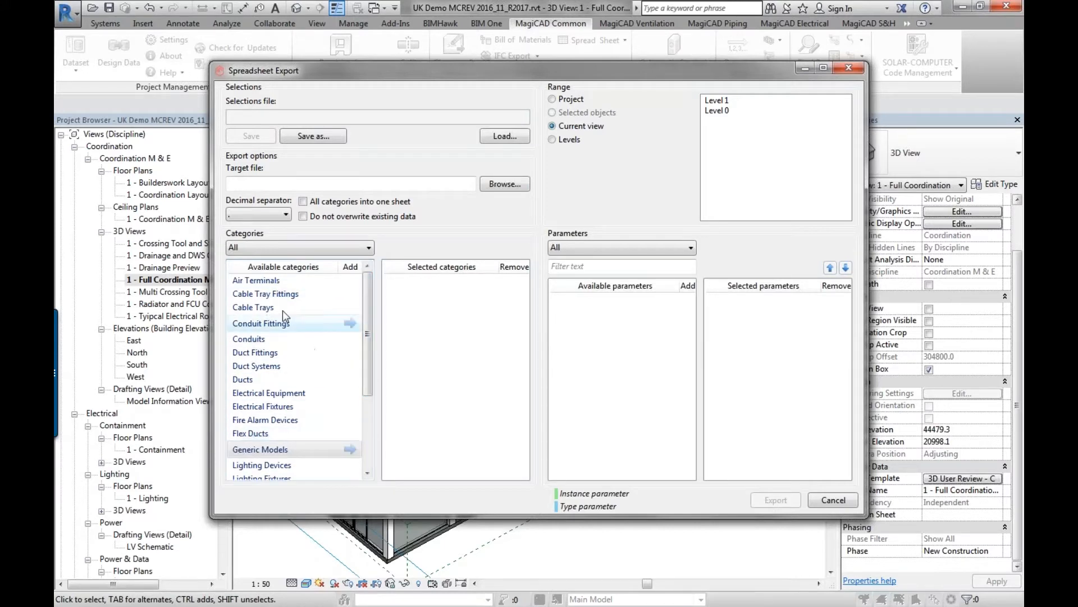
{"action": "left_click", "coordinate": [553, 99]}
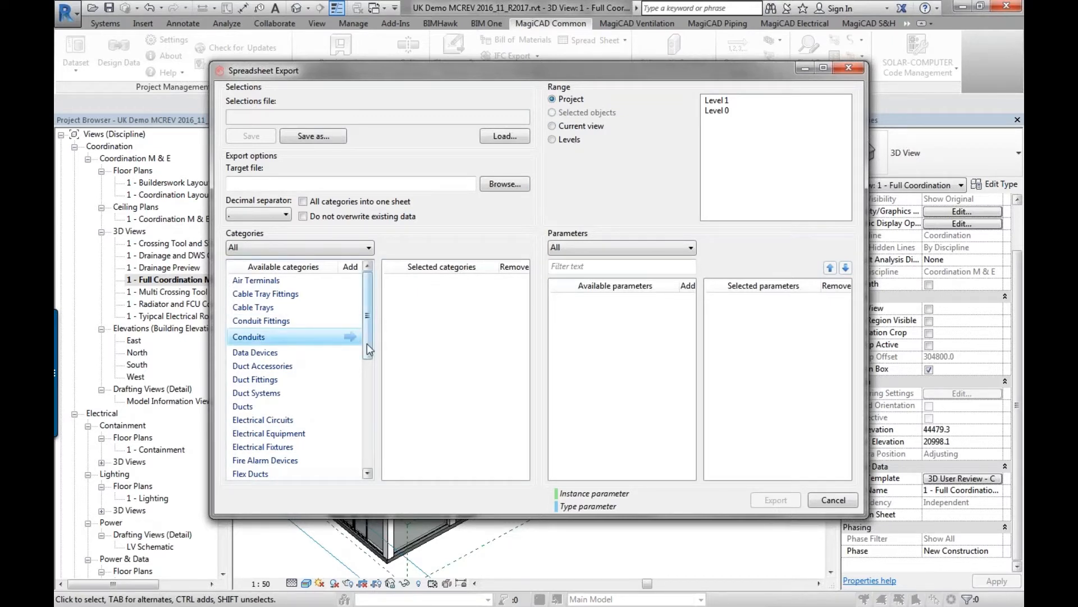
{"action": "left_click", "coordinate": [350, 310]}
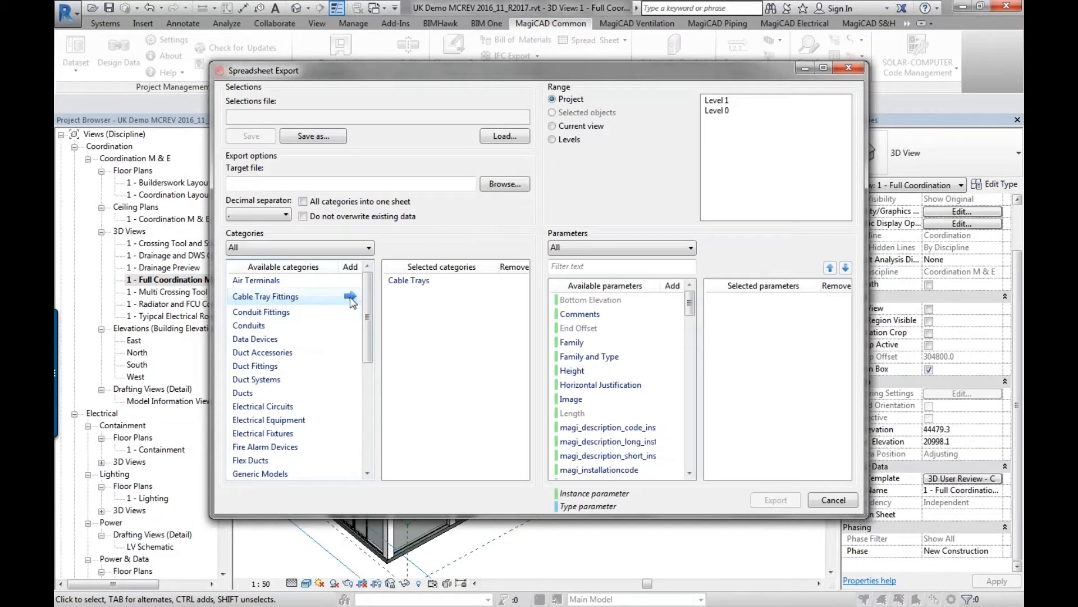
{"action": "left_click", "coordinate": [350, 297]}
{"action": "left_click", "coordinate": [349, 310]}
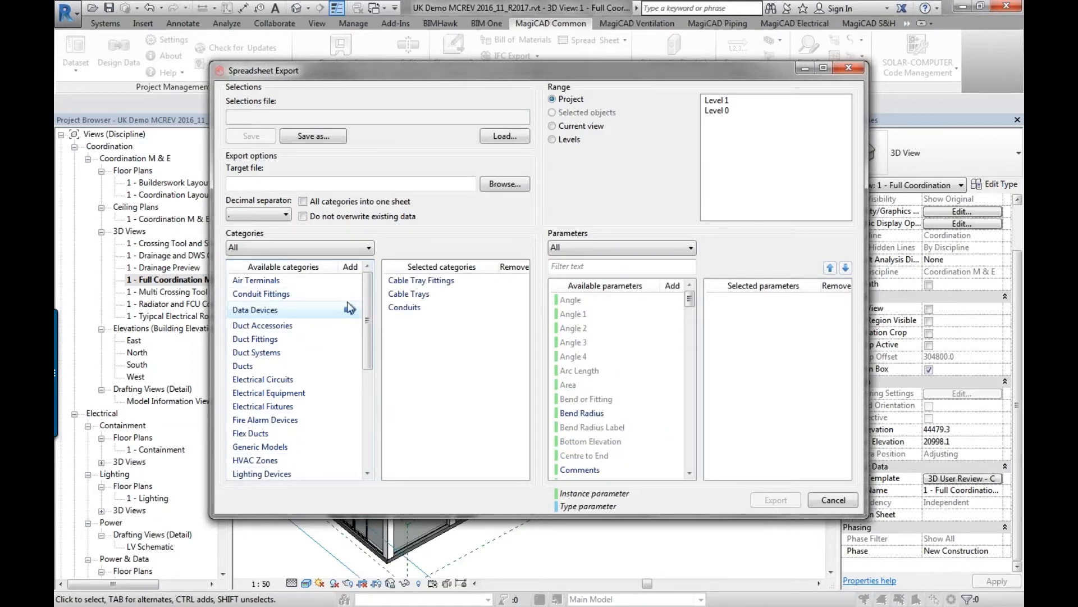
{"action": "left_click", "coordinate": [350, 293]}
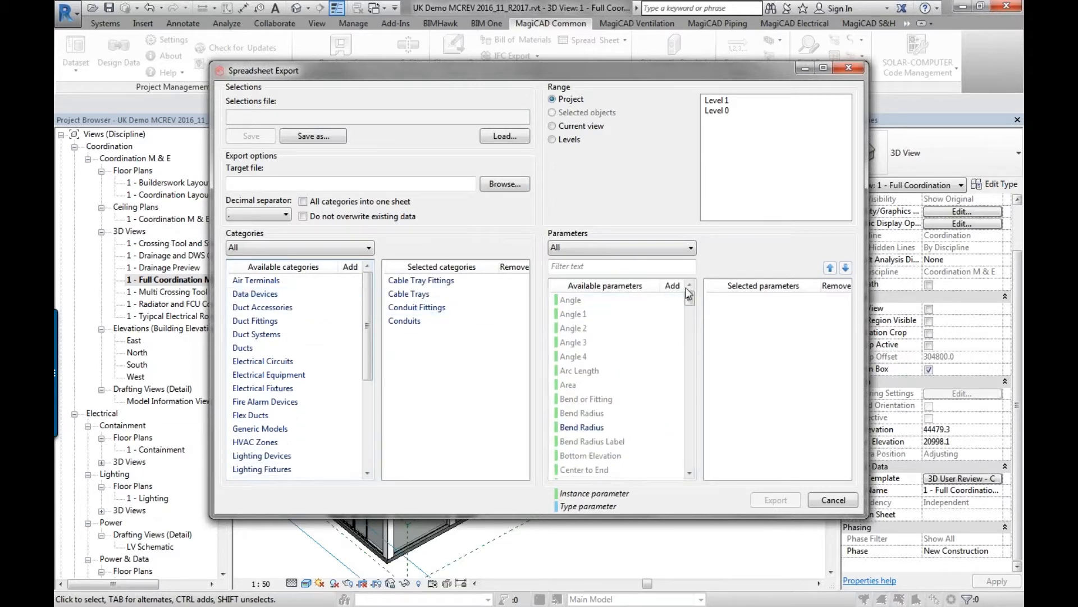
Step: Check the parameter type filter options, filter the parameters by "leng" and select Length and Tray Length for export
{"action": "left_click", "coordinate": [640, 249]}
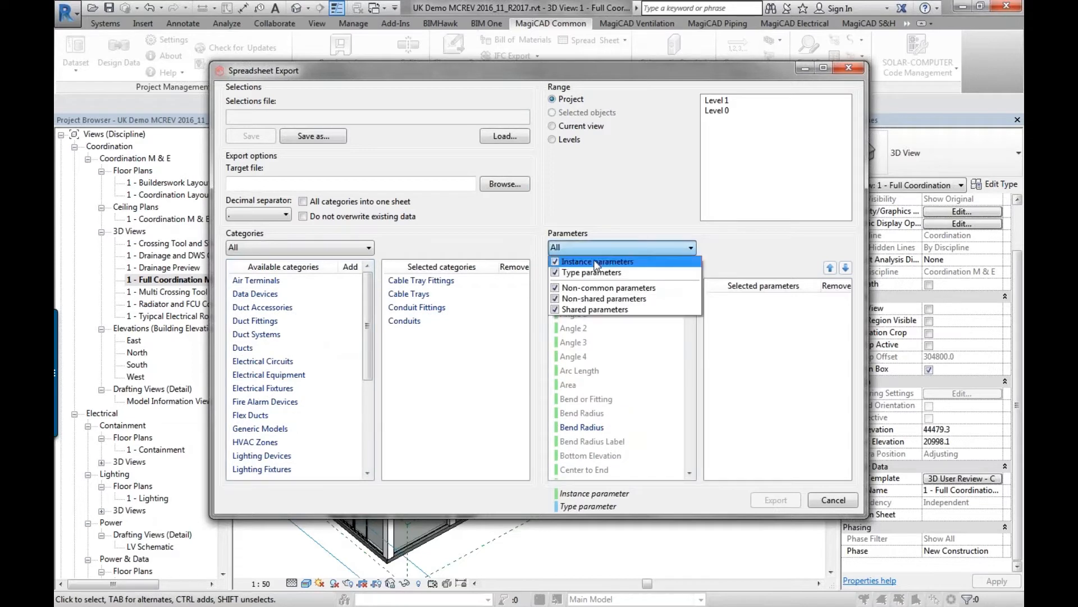
{"action": "left_click", "coordinate": [605, 207]}
{"action": "left_click", "coordinate": [606, 267]}
{"action": "type", "text": "le"}
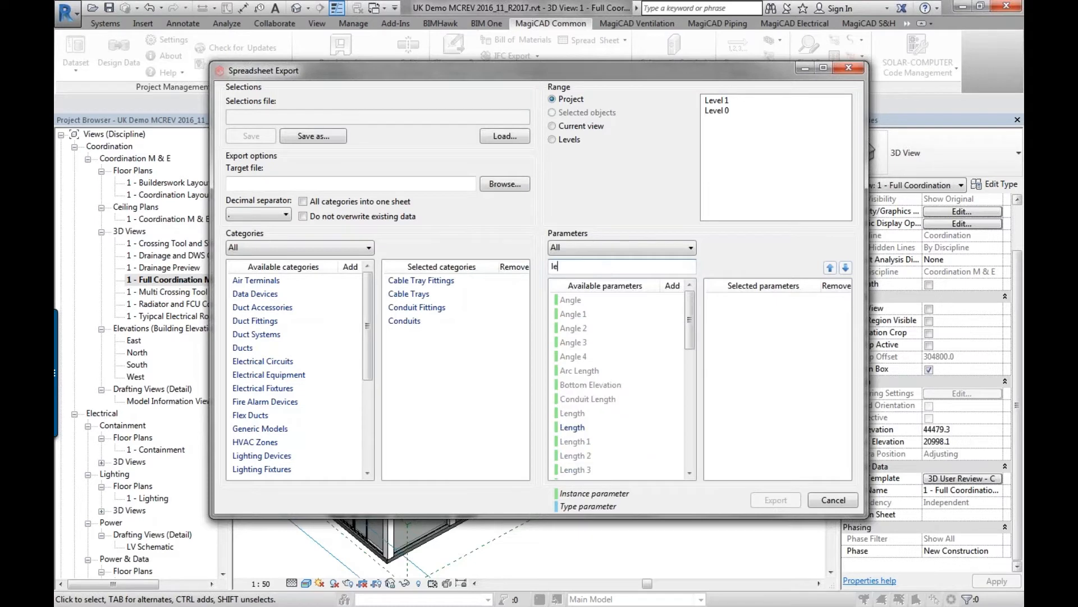
{"action": "type", "text": "ng"}
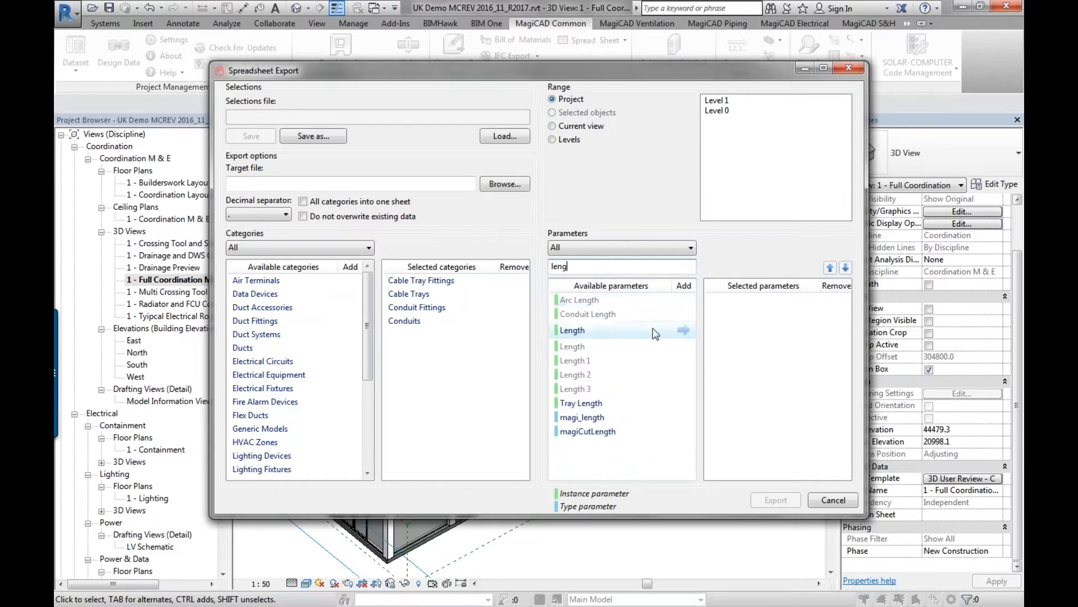
{"action": "left_click", "coordinate": [683, 332]}
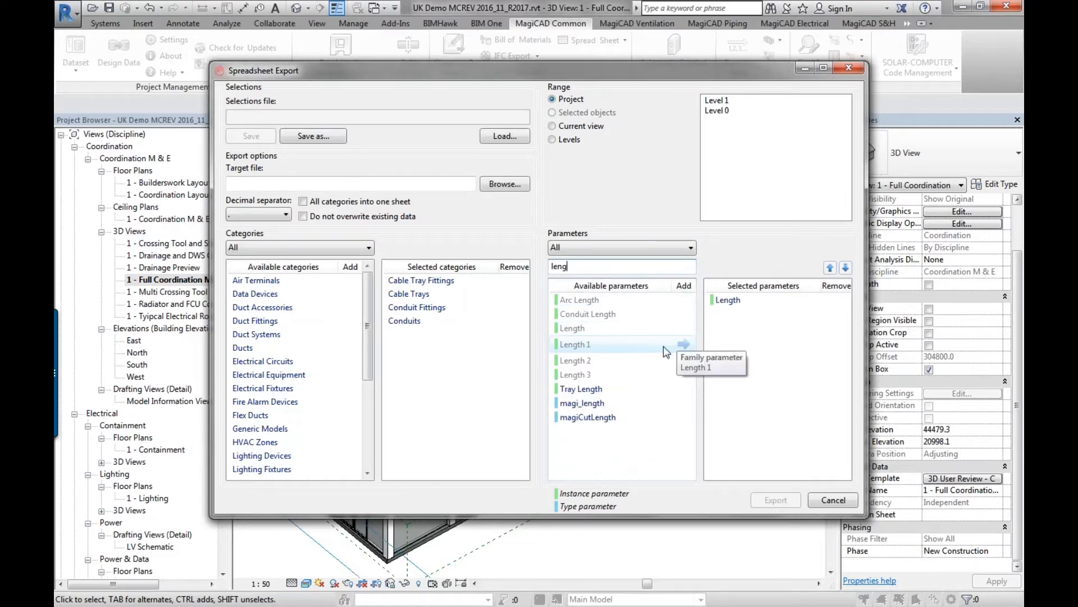
{"action": "left_click", "coordinate": [683, 385]}
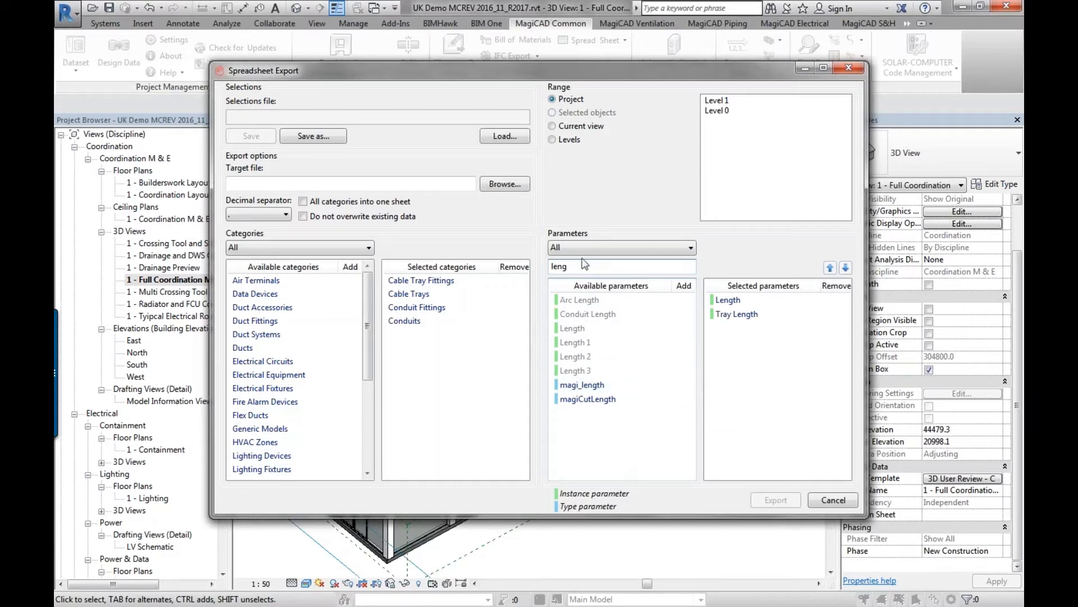
Step: Filter the parameters by "sys", select magiSystemCode and magiSystemName, and close Spreadsheet Export without exporting
{"action": "double_click", "coordinate": [580, 269]}
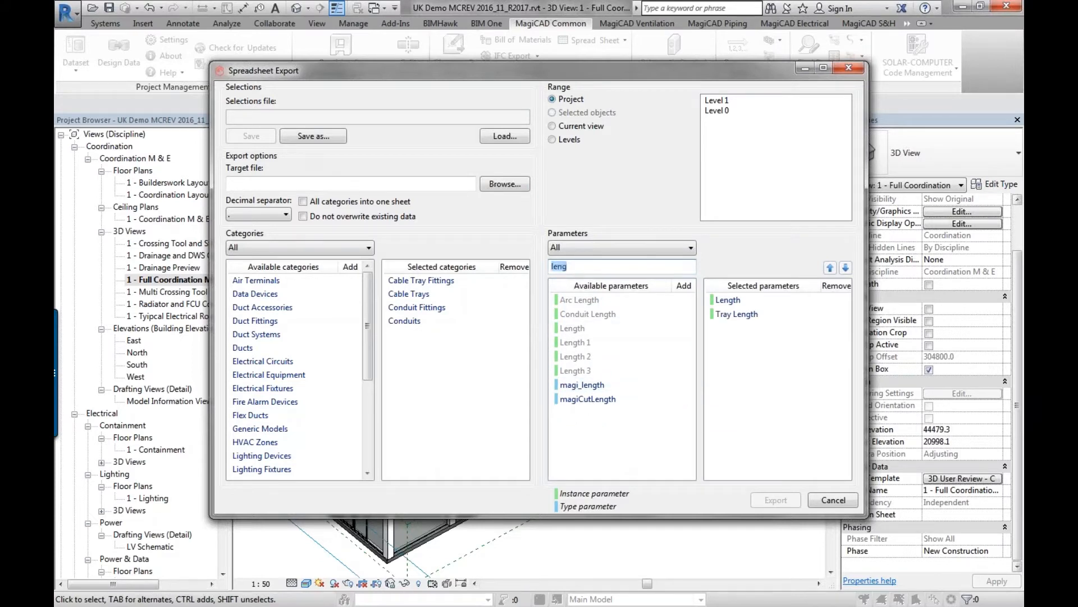
{"action": "type", "text": "sys"}
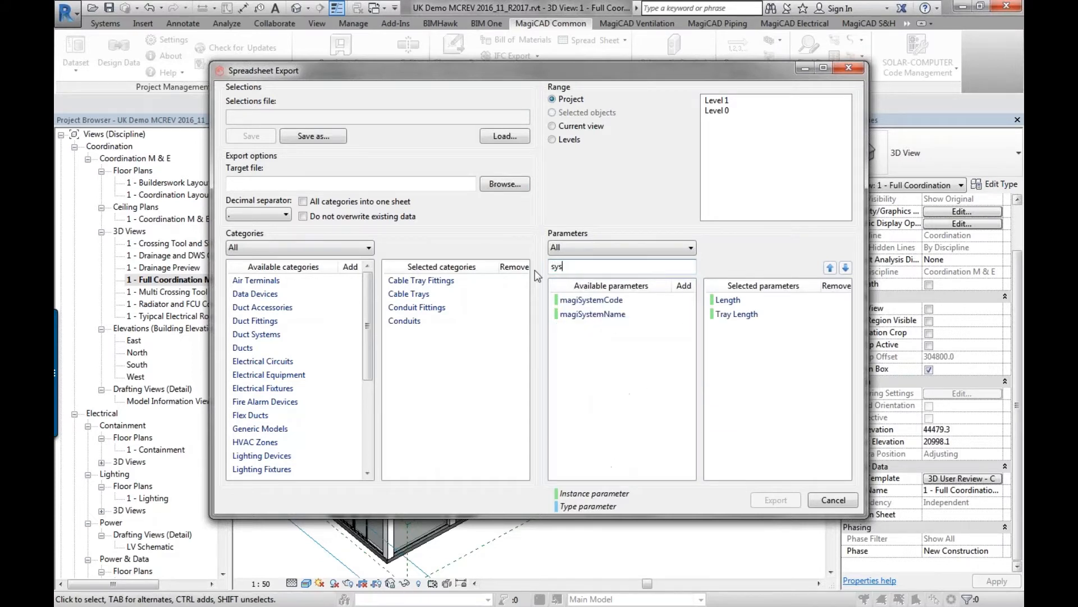
{"action": "left_click", "coordinate": [684, 304]}
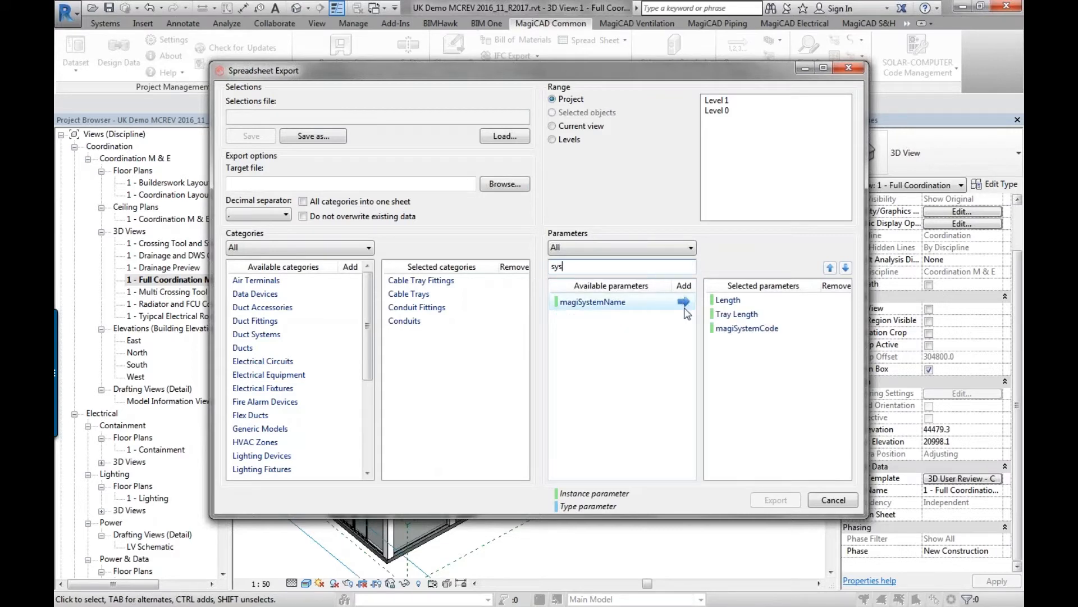
{"action": "left_click", "coordinate": [685, 304]}
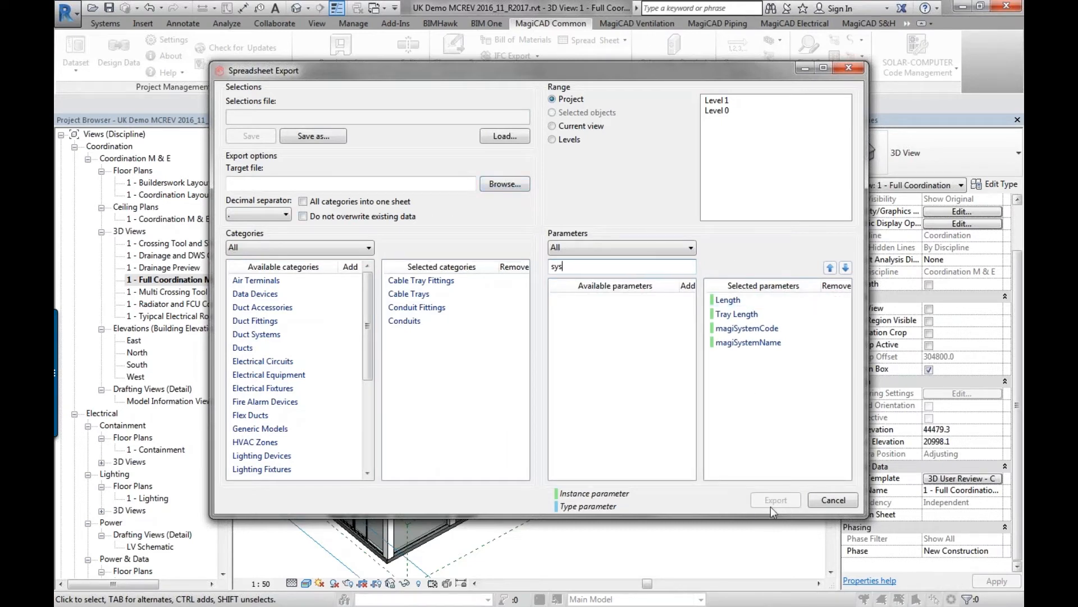
{"action": "left_click", "coordinate": [837, 501]}
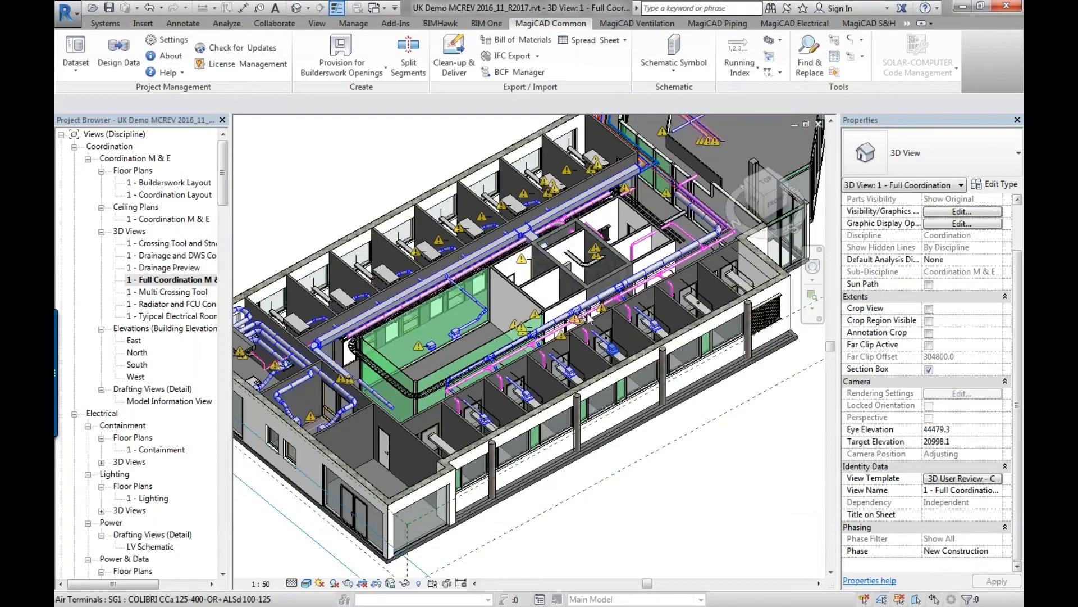
Step: Open the spreadsheet import's xlsx file selection and close it without importing a file
{"action": "left_click", "coordinate": [573, 44]}
{"action": "left_click", "coordinate": [598, 89]}
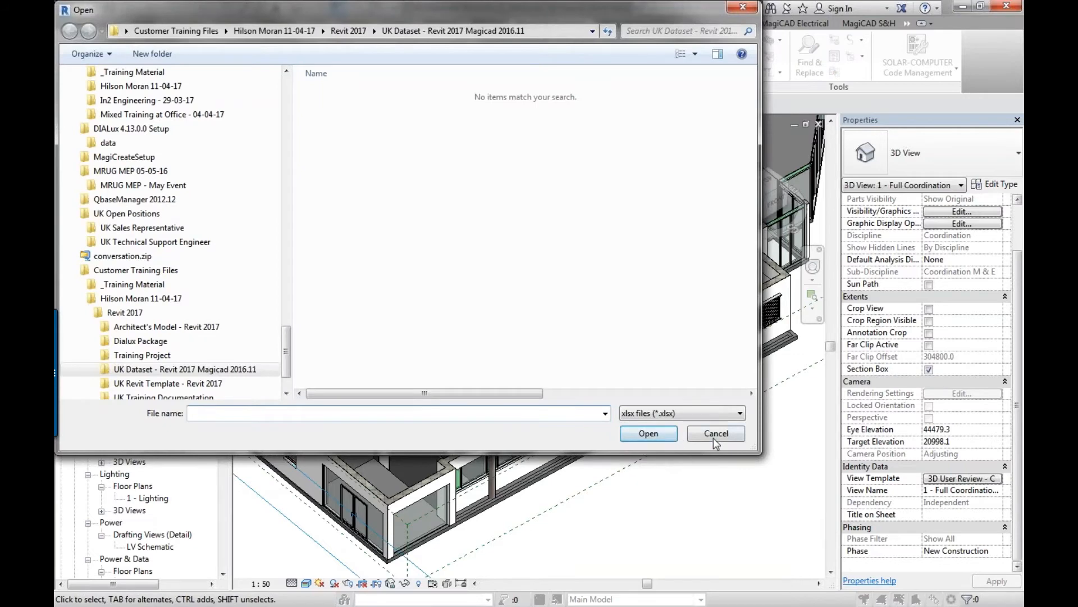
{"action": "left_click", "coordinate": [717, 435]}
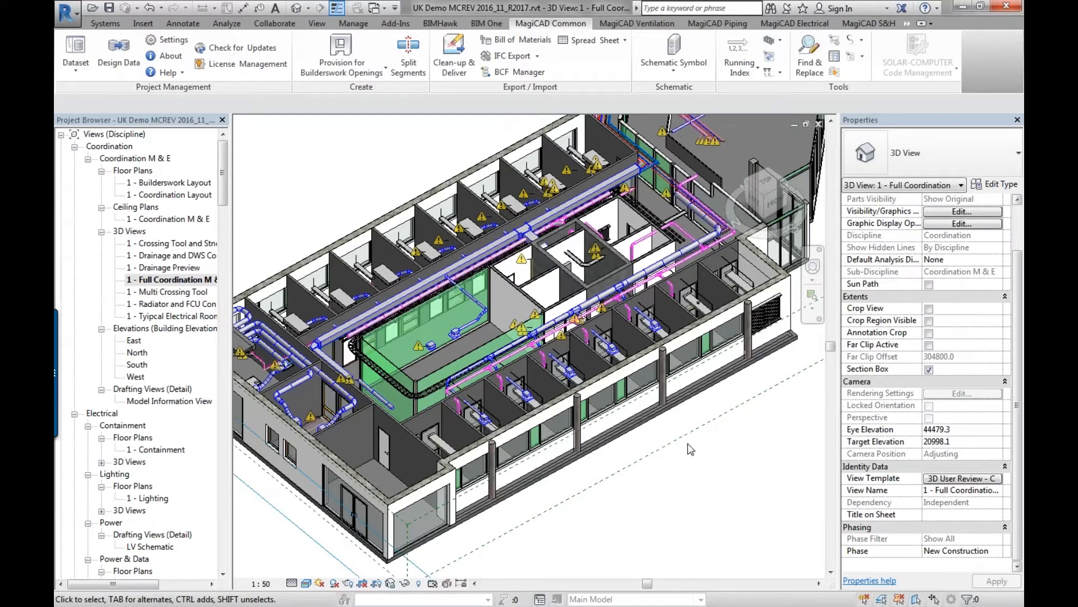
Step: Examine the IFC part types and properties of the MagiCAD Pset_AirTerminal property set, and close the Property Set Manager without changes
{"action": "left_click", "coordinate": [538, 57]}
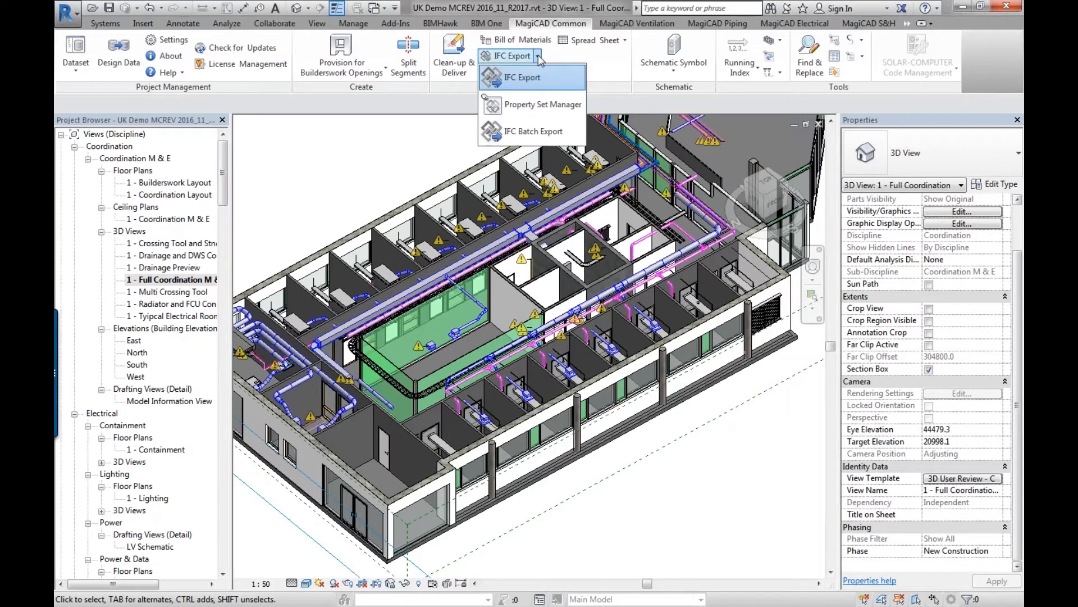
{"action": "left_click", "coordinate": [528, 109]}
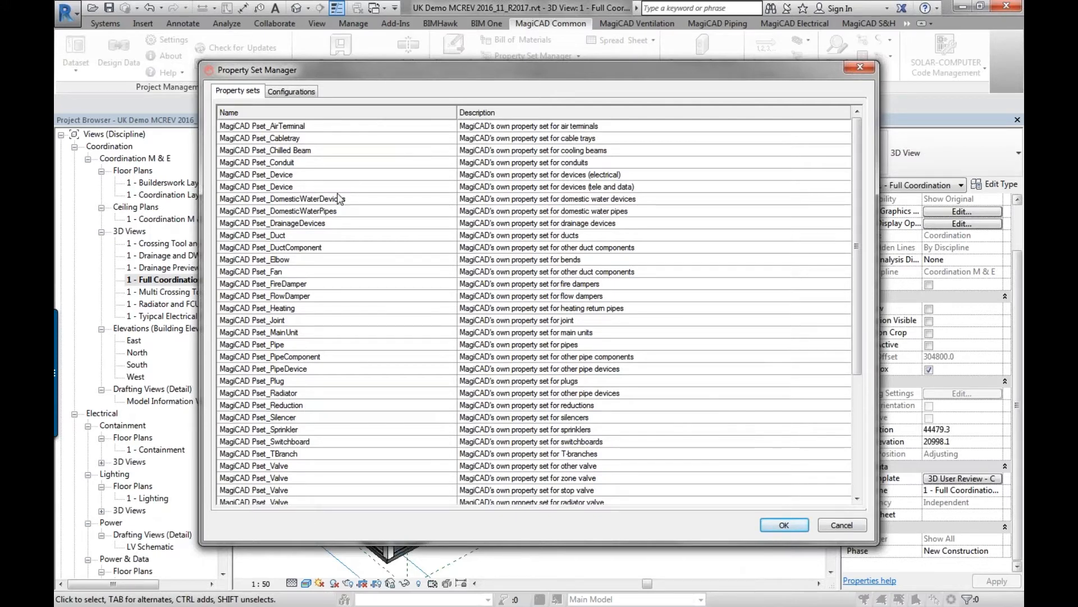
{"action": "double_click", "coordinate": [440, 127]}
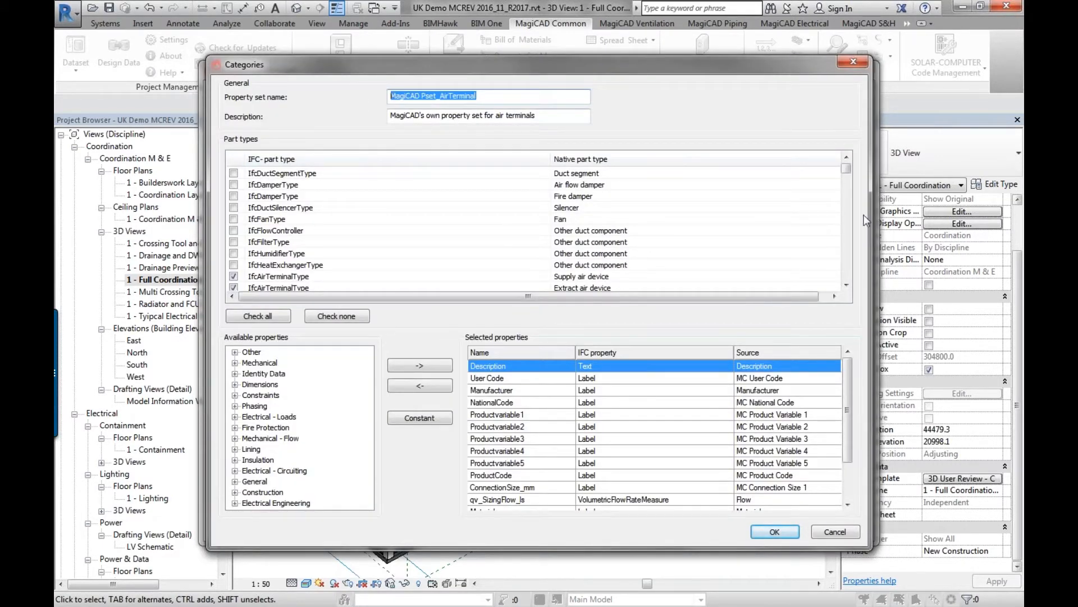
{"action": "left_click", "coordinate": [284, 163]}
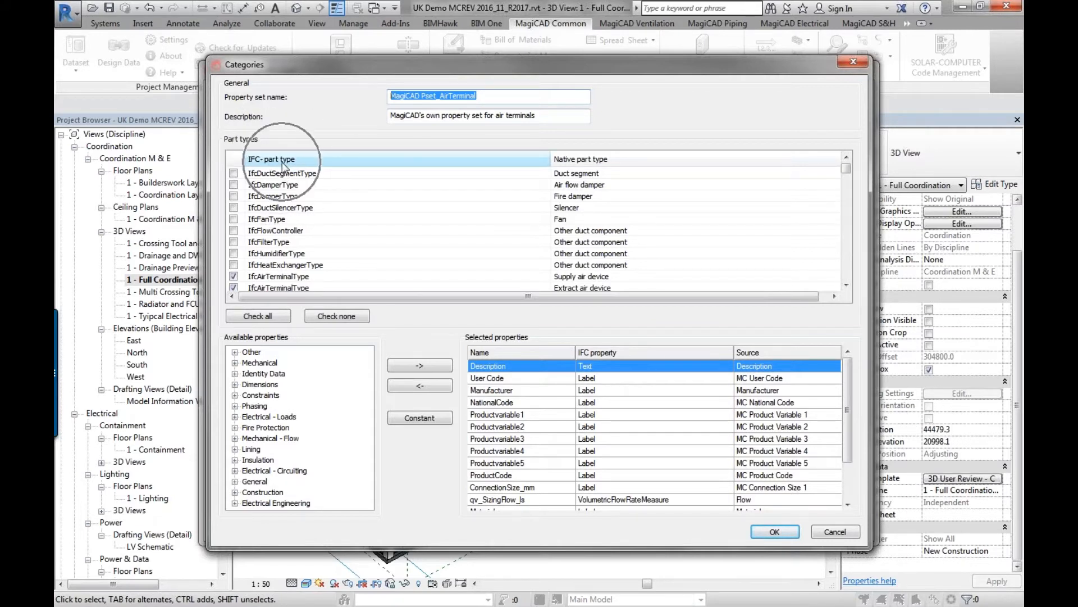
{"action": "scroll", "coordinate": [292, 236], "scroll_direction": "down", "scroll_amount": 2}
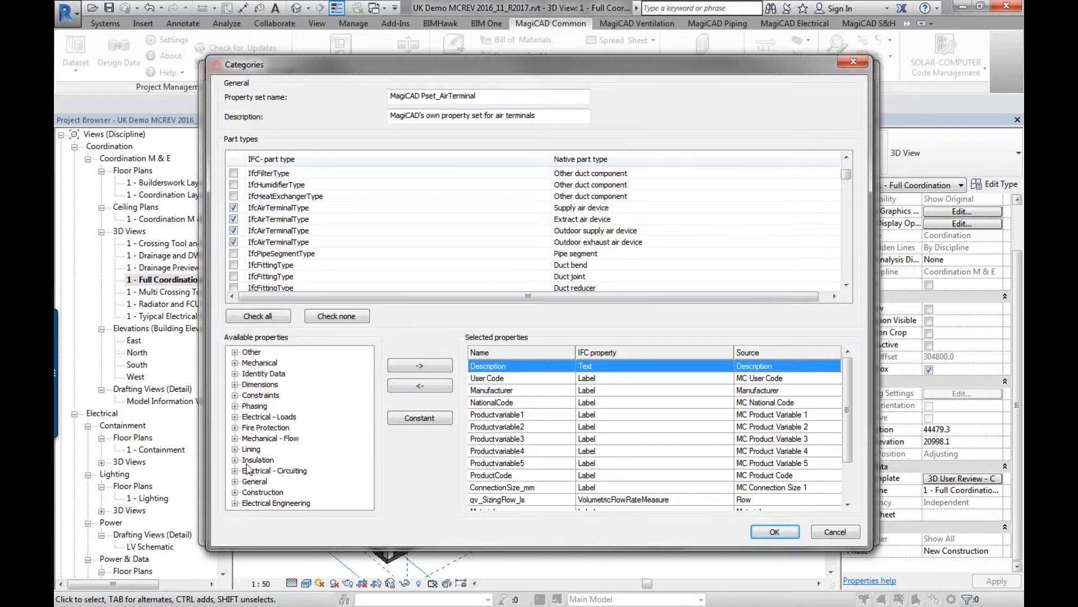
{"action": "left_click", "coordinate": [833, 531]}
{"action": "left_click", "coordinate": [842, 526]}
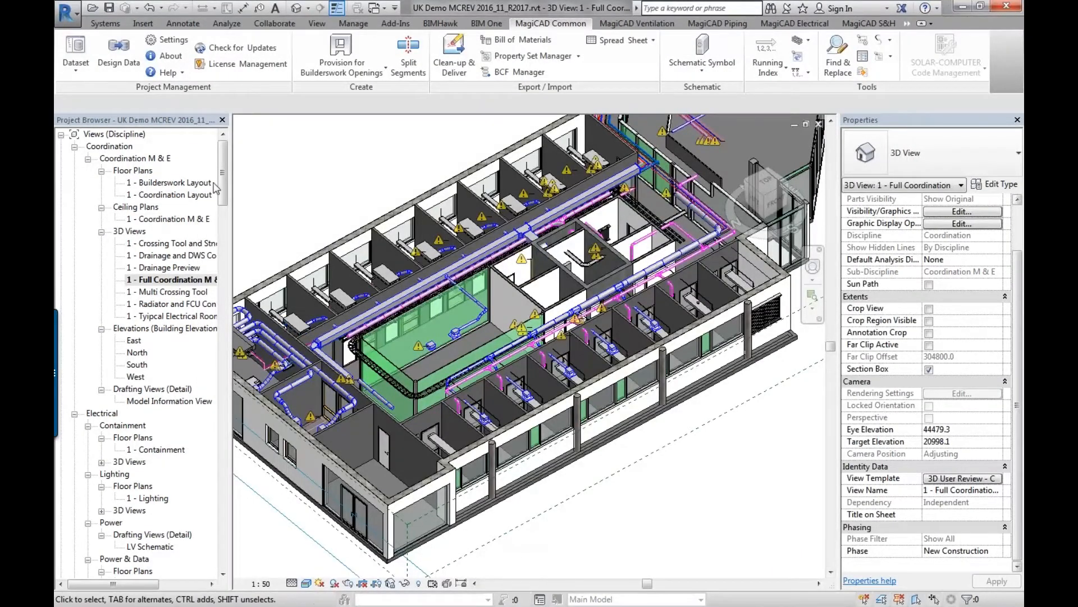
Step: Open Revit's own IFC export, examine the property set options in its setup, and close the setup without changes
{"action": "left_click", "coordinate": [64, 16]}
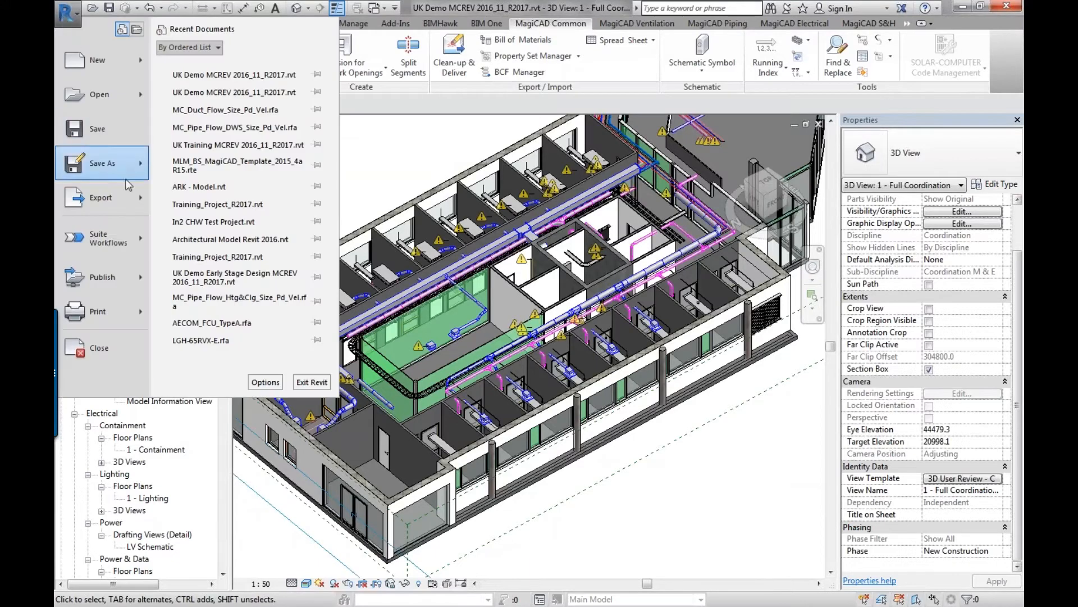
{"action": "mouse_move", "coordinate": [104, 198]}
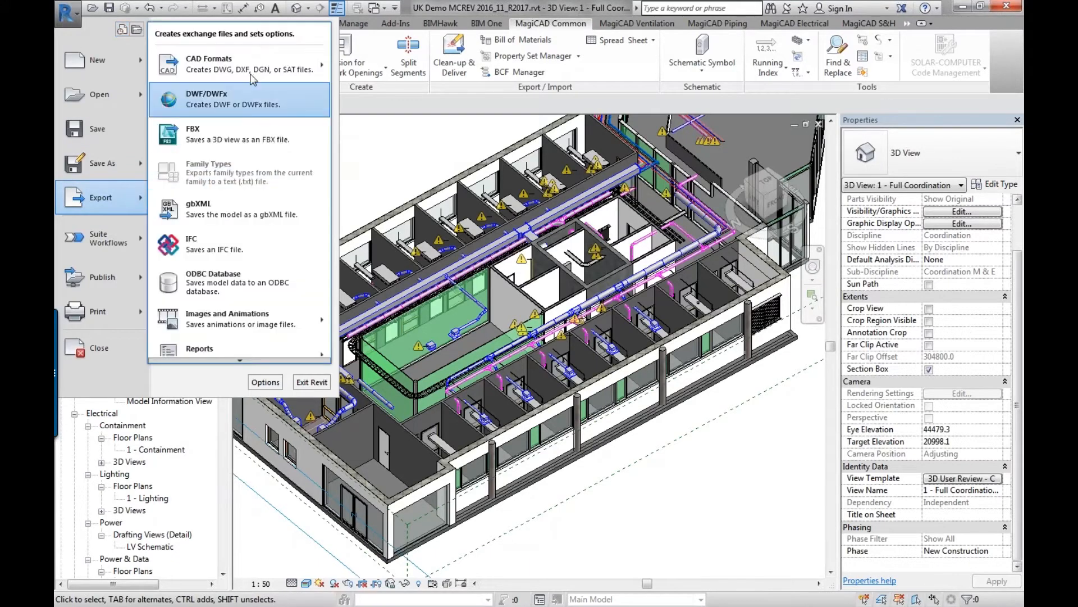
{"action": "left_click", "coordinate": [244, 245]}
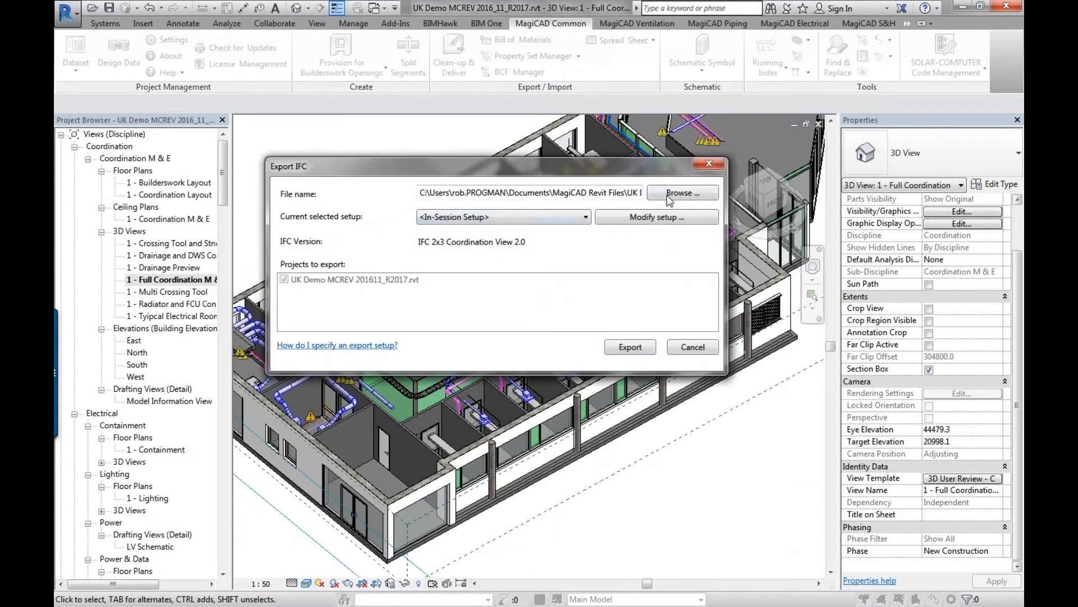
{"action": "left_click", "coordinate": [679, 216]}
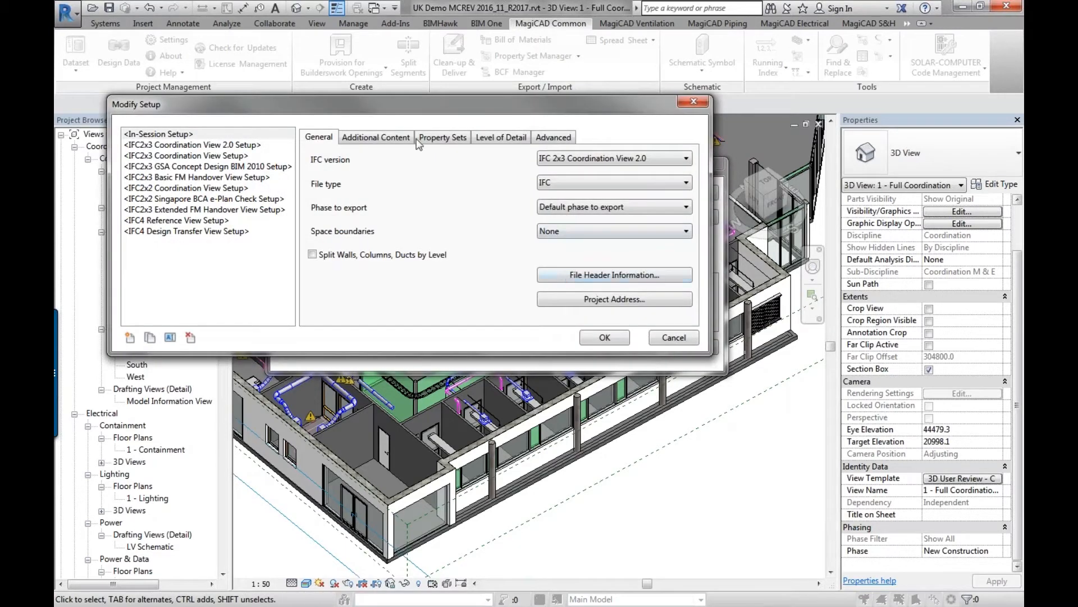
{"action": "left_click_drag", "start_coordinate": [398, 114], "coordinate": [463, 203]}
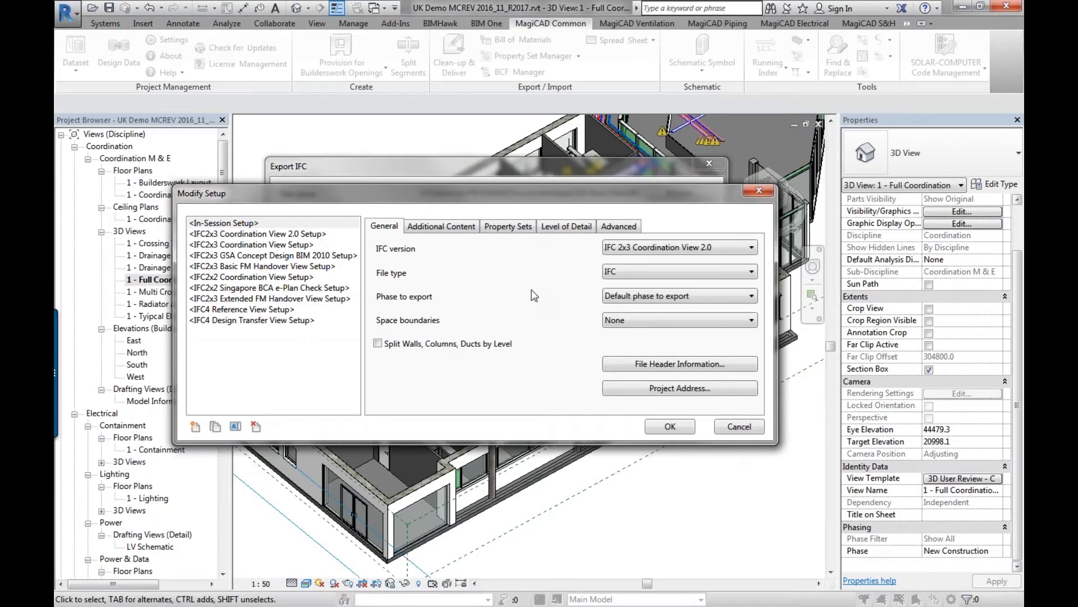
{"action": "left_click", "coordinate": [513, 228]}
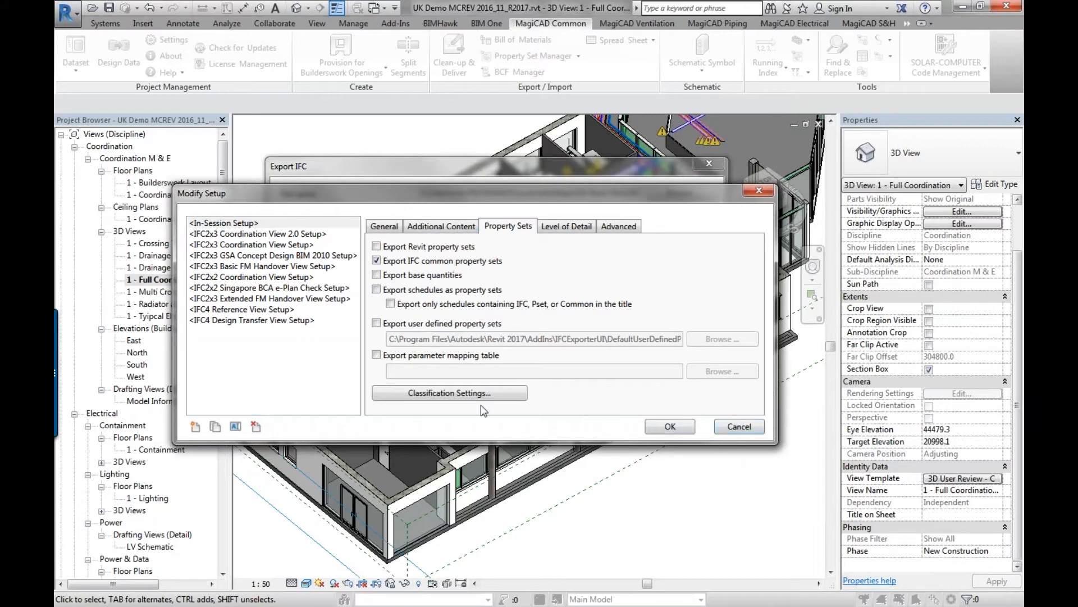
{"action": "left_click", "coordinate": [752, 427]}
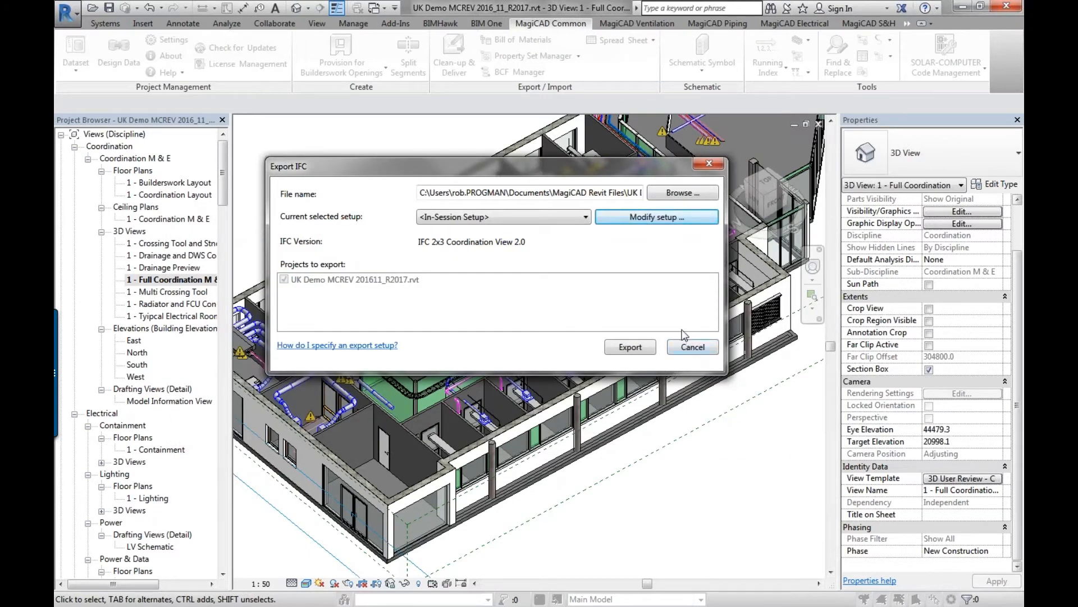
Step: Check the IFC version choices in the Revit export setup, and leave the setup and the export without exporting
{"action": "left_click", "coordinate": [621, 220]}
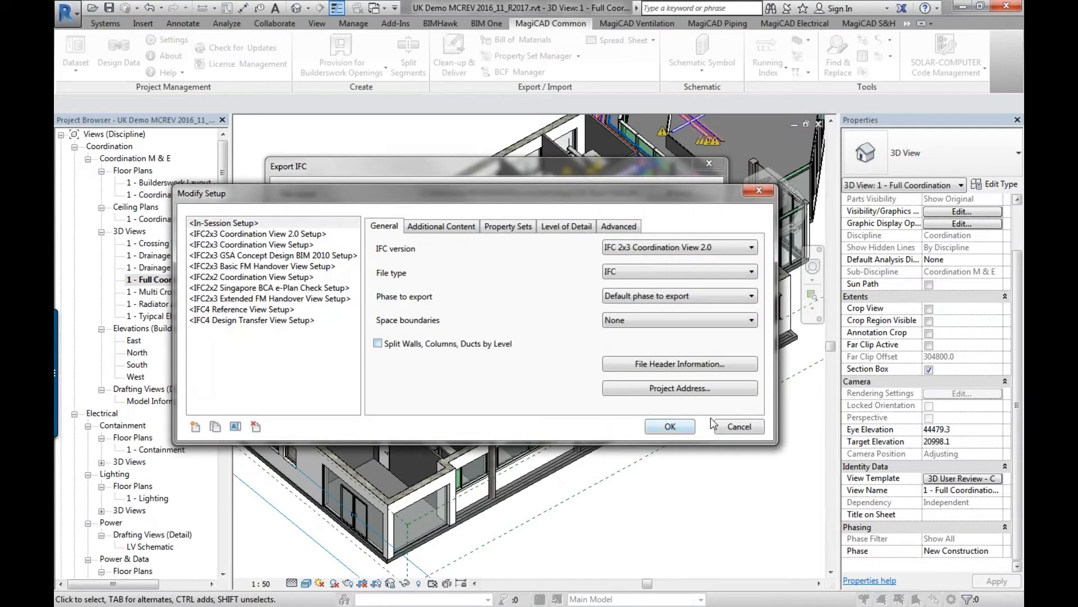
{"action": "left_click", "coordinate": [668, 250]}
{"action": "left_click", "coordinate": [668, 251]}
{"action": "left_click", "coordinate": [738, 428]}
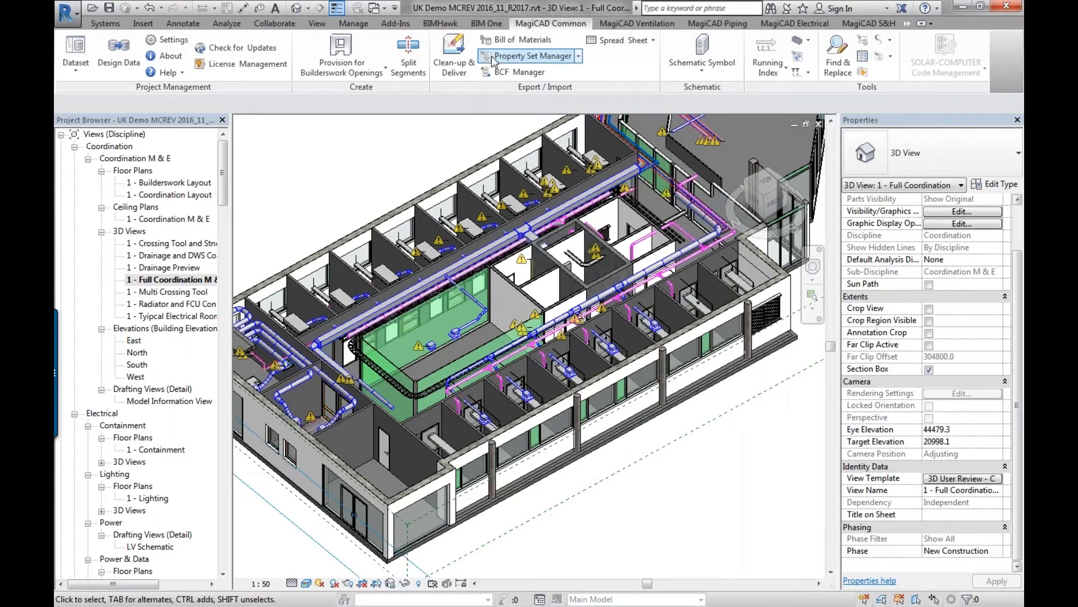
Step: Check the IFC4 schema option in the MagiCAD IFC Exporter, and close the exporter without exporting
{"action": "left_click", "coordinate": [579, 56]}
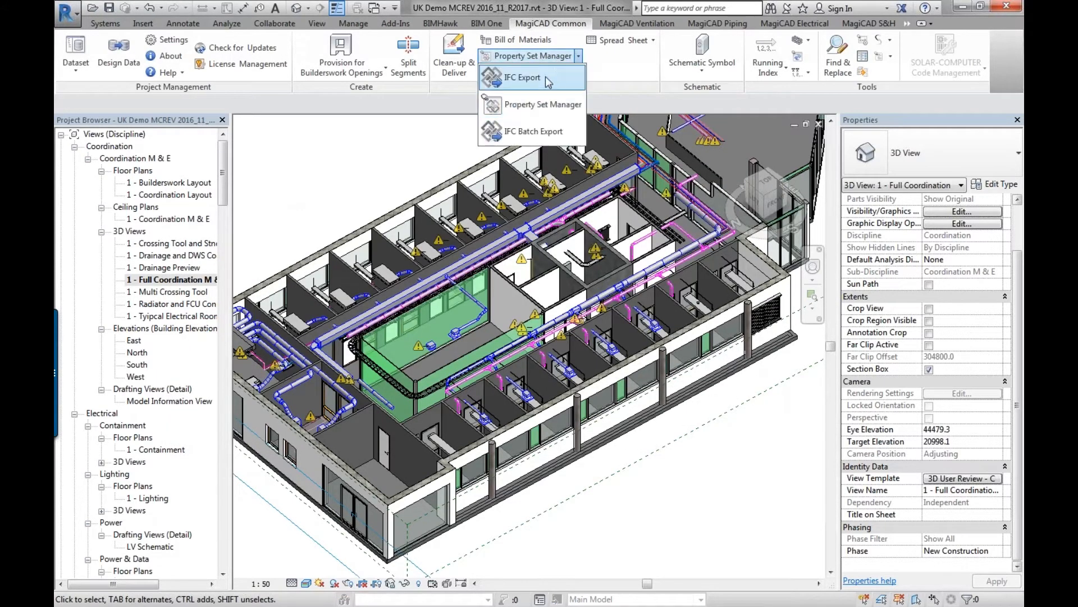
{"action": "left_click", "coordinate": [546, 77]}
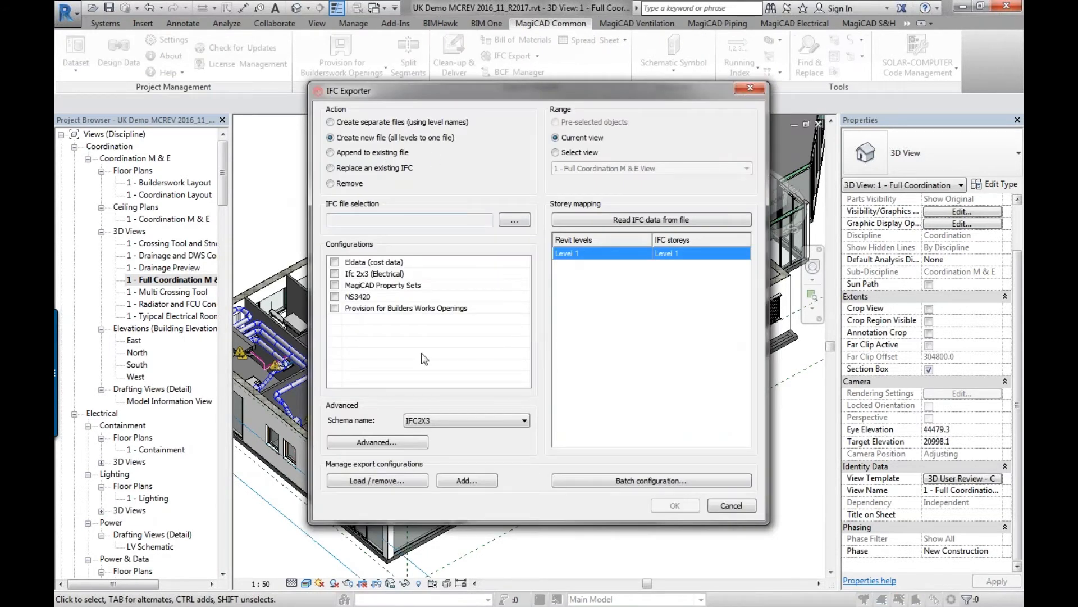
{"action": "left_click", "coordinate": [522, 420]}
{"action": "left_click", "coordinate": [497, 433]}
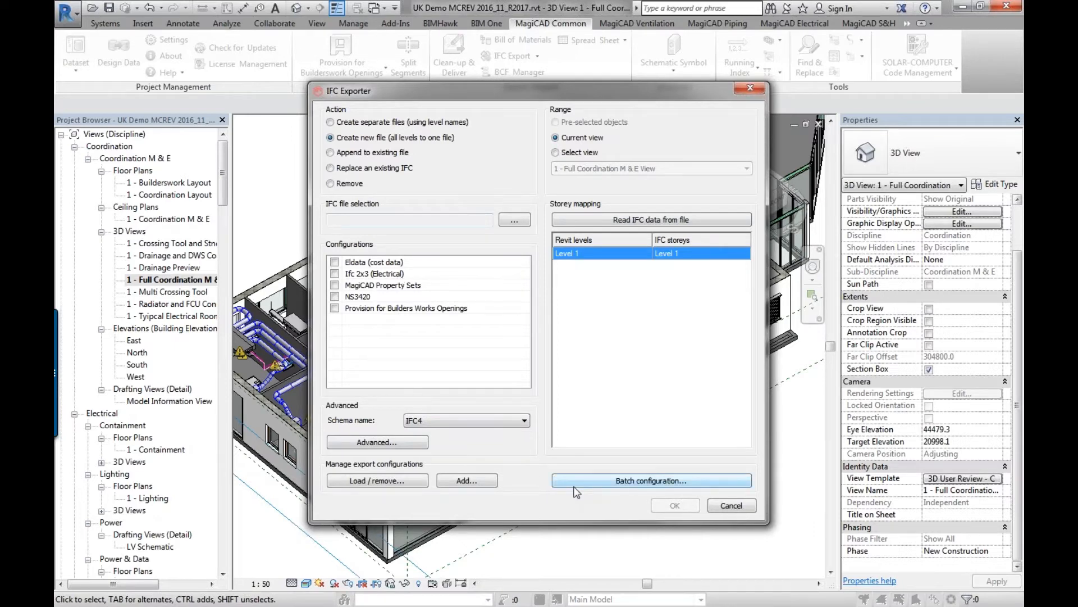
{"action": "left_click", "coordinate": [724, 507]}
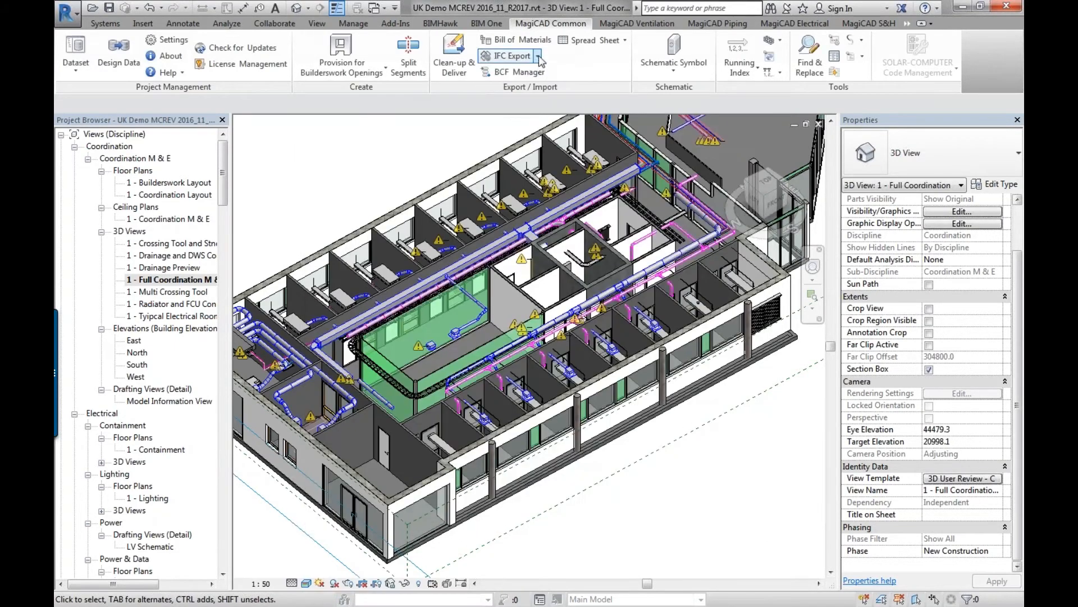
Step: Try to run the MagiCAD IFC Batch Export
{"action": "left_click", "coordinate": [538, 57]}
{"action": "left_click", "coordinate": [534, 130]}
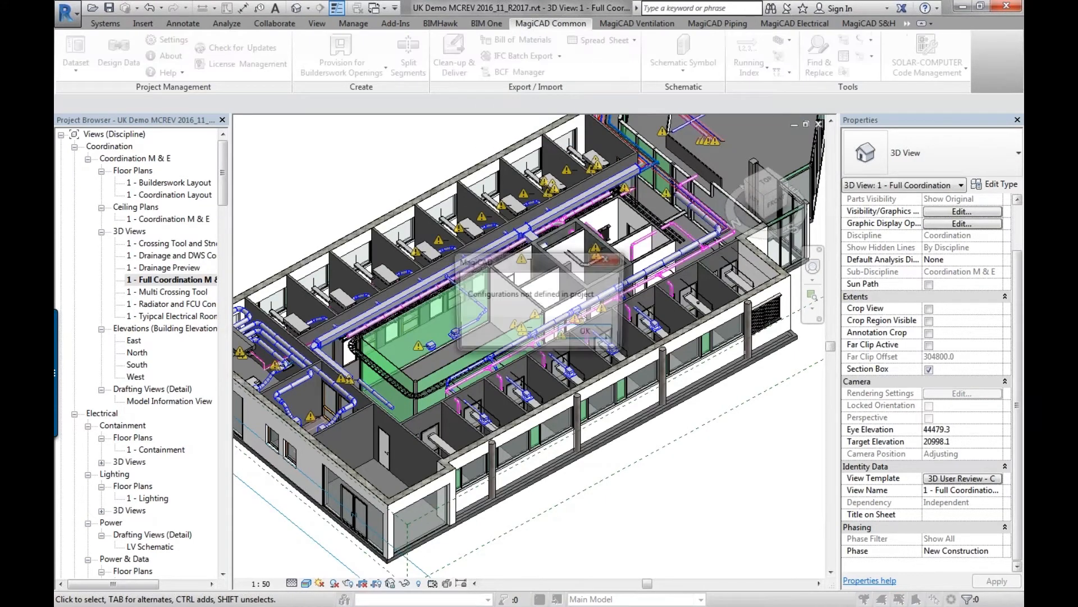
{"action": "left_click", "coordinate": [584, 331]}
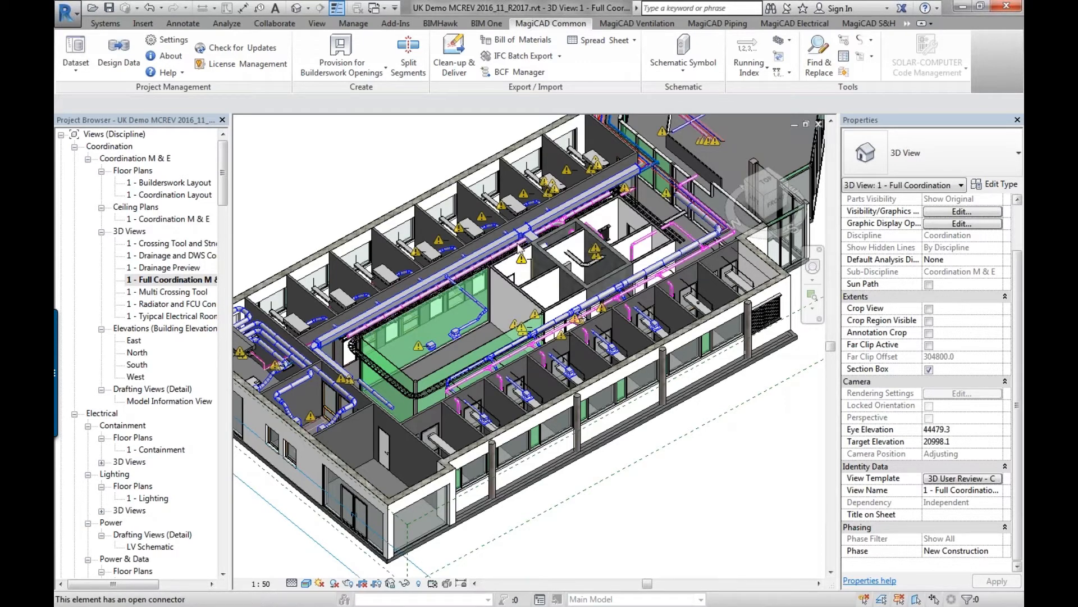
Step: Open the BCF Manager and examine the Duct/ BWIC topic's first viewpoint image and its component list
{"action": "left_click", "coordinate": [509, 74]}
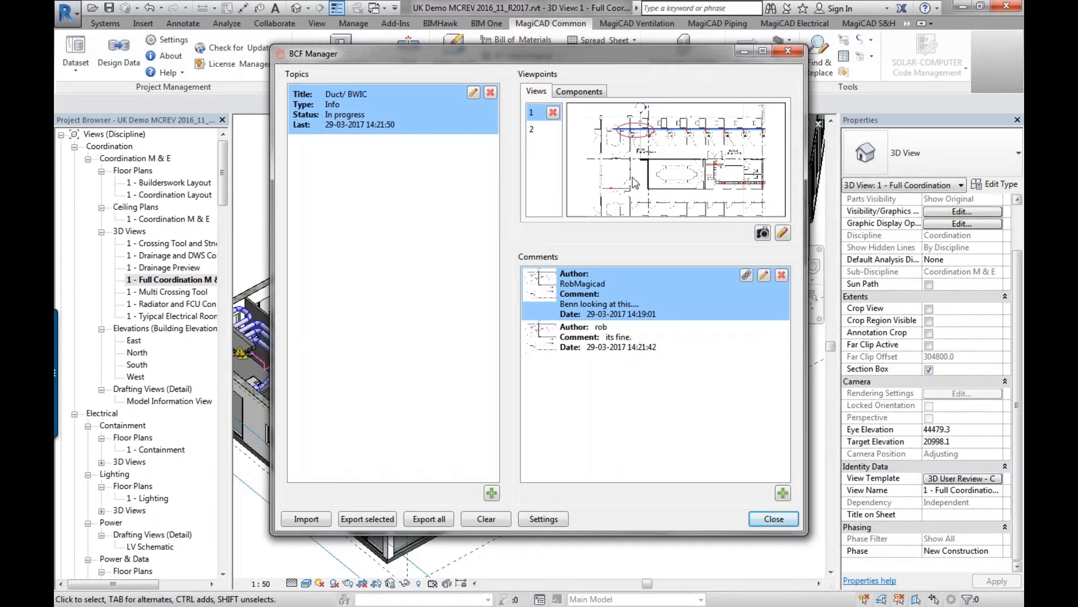
{"action": "mouse_move", "coordinate": [635, 184]}
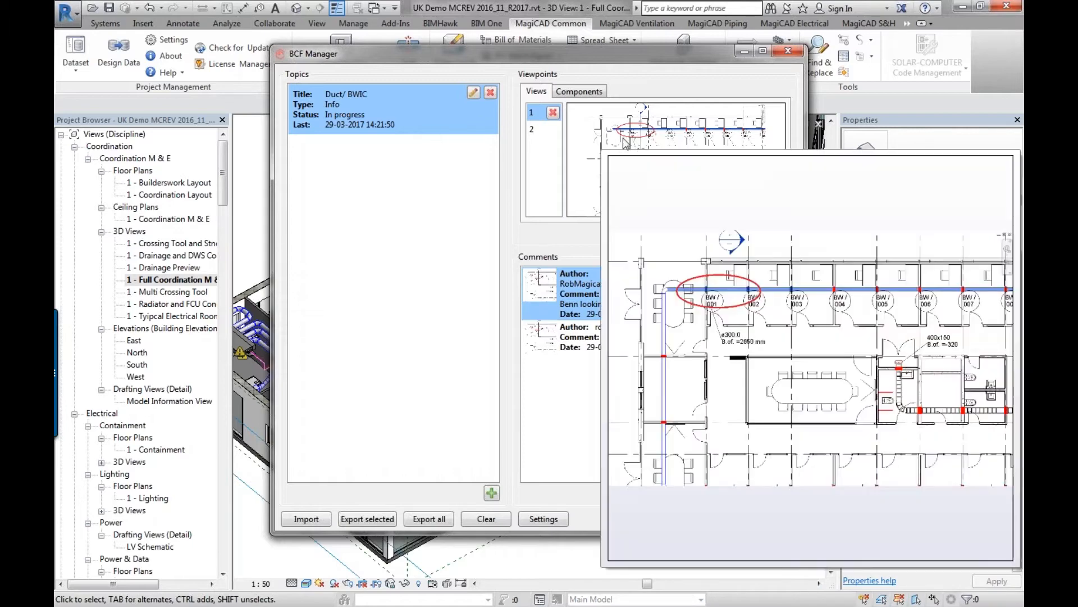
{"action": "left_click", "coordinate": [584, 93]}
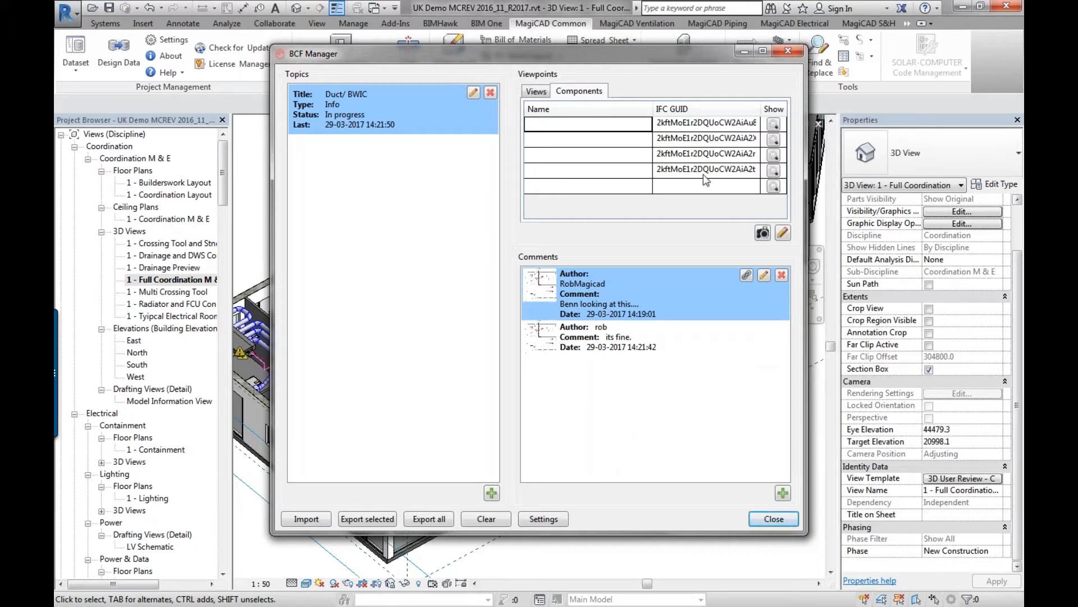
{"action": "left_click", "coordinate": [536, 91]}
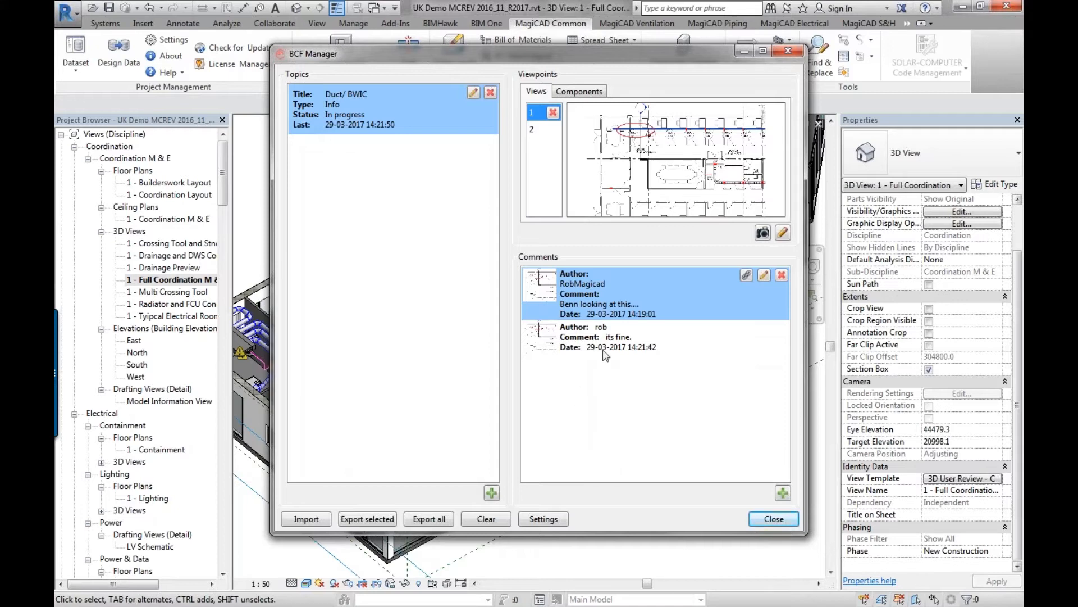
Step: Review both comments of the Duct/ BWIC topic together with their marked-up viewpoint and components
{"action": "left_click", "coordinate": [638, 285]}
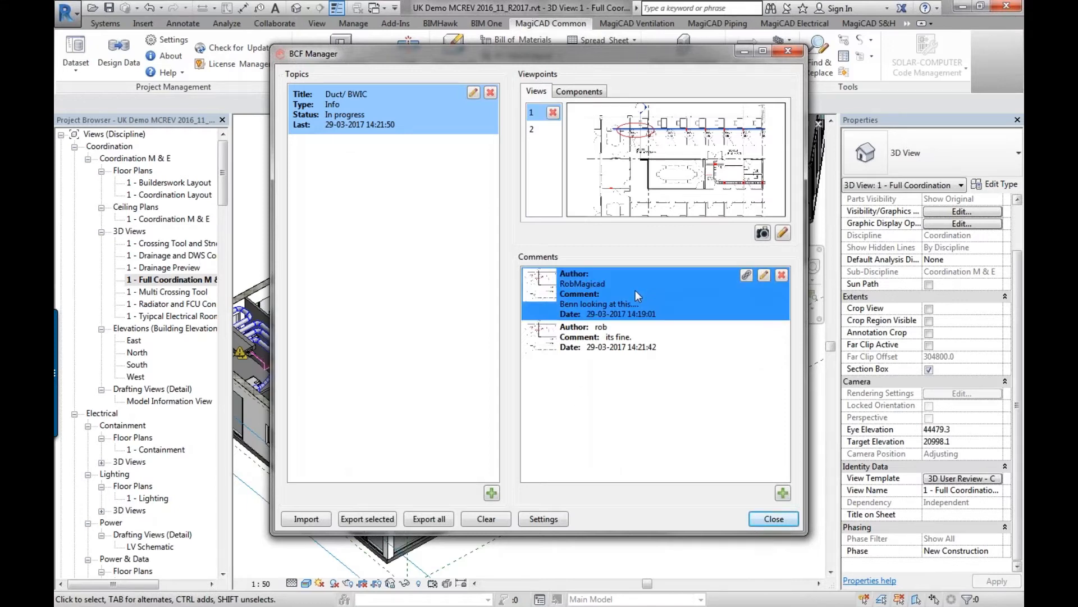
{"action": "left_click", "coordinate": [384, 111]}
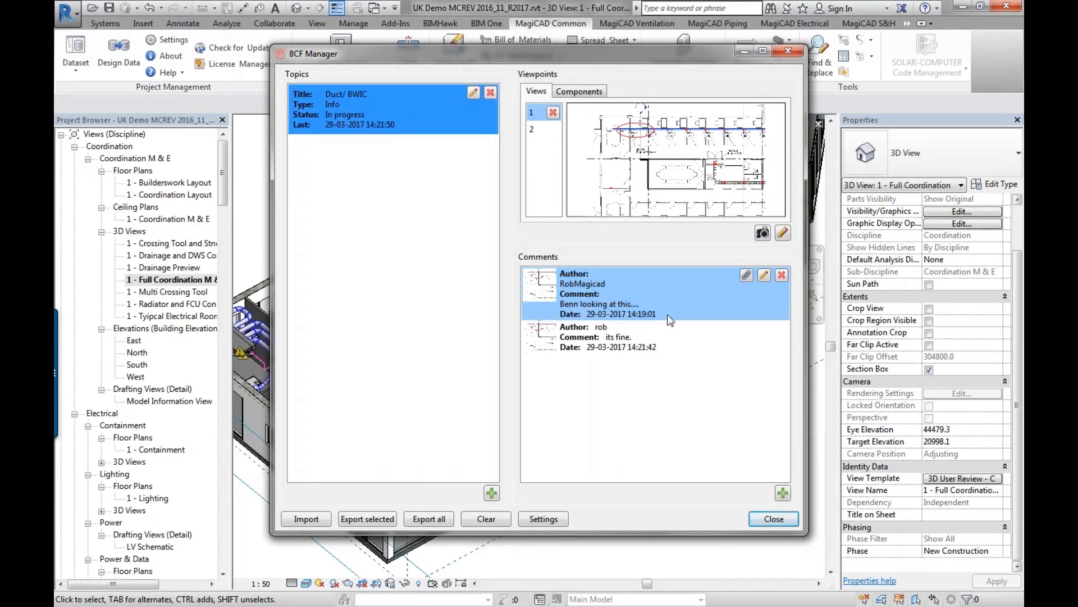
{"action": "left_click", "coordinate": [669, 338]}
{"action": "mouse_move", "coordinate": [674, 162]}
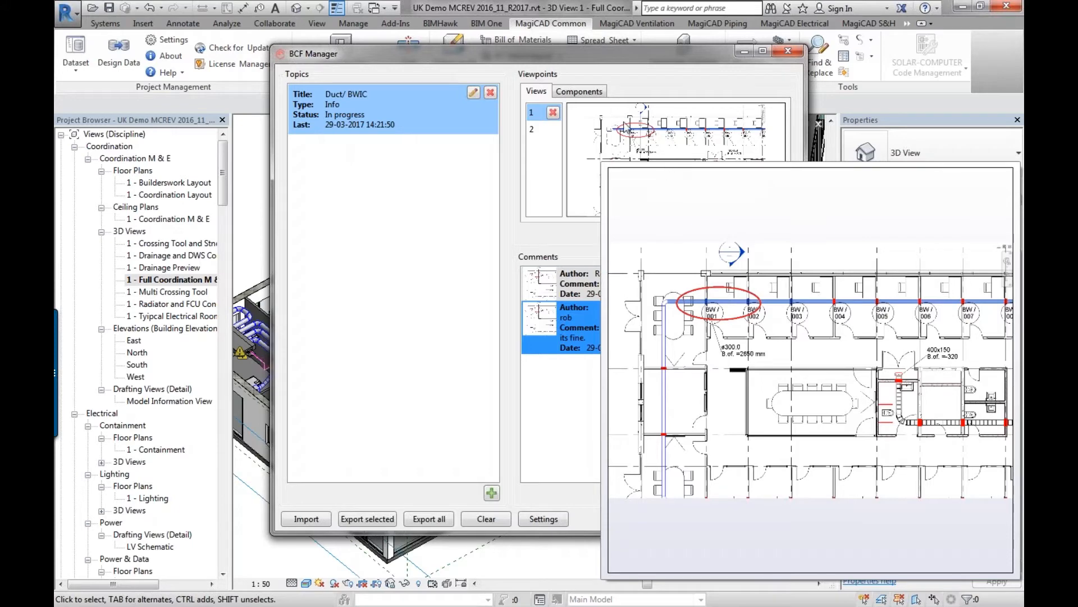
{"action": "left_click", "coordinate": [577, 92]}
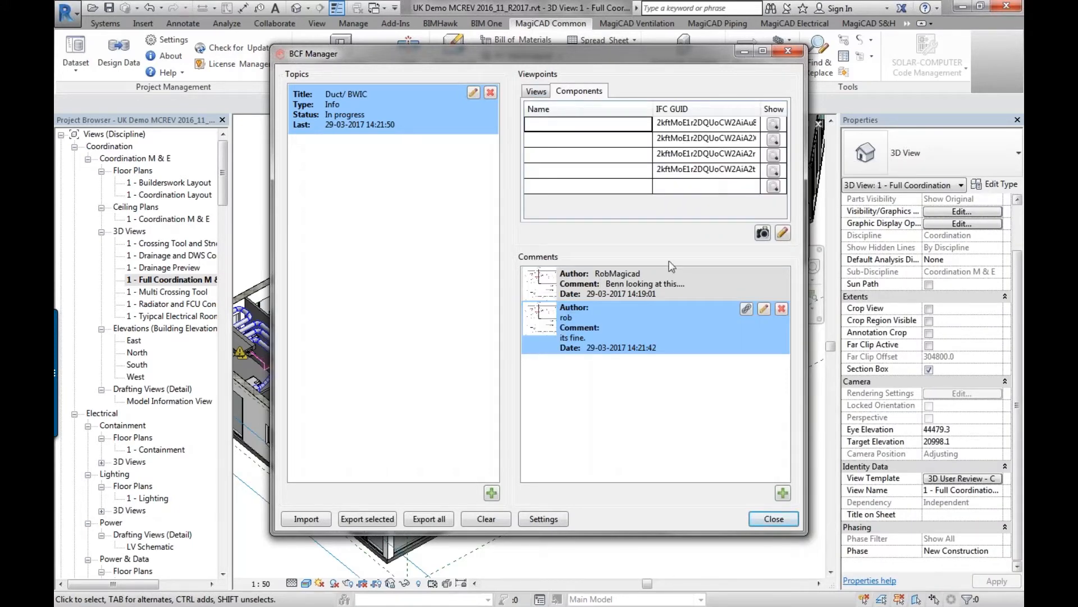
{"action": "left_click", "coordinate": [657, 281]}
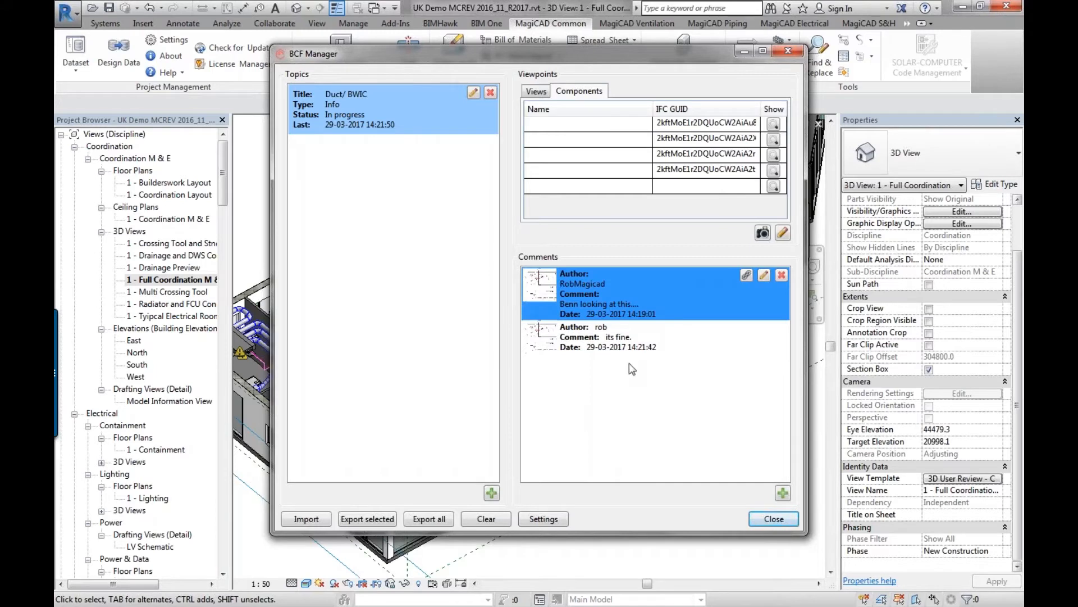
{"action": "left_click", "coordinate": [672, 343]}
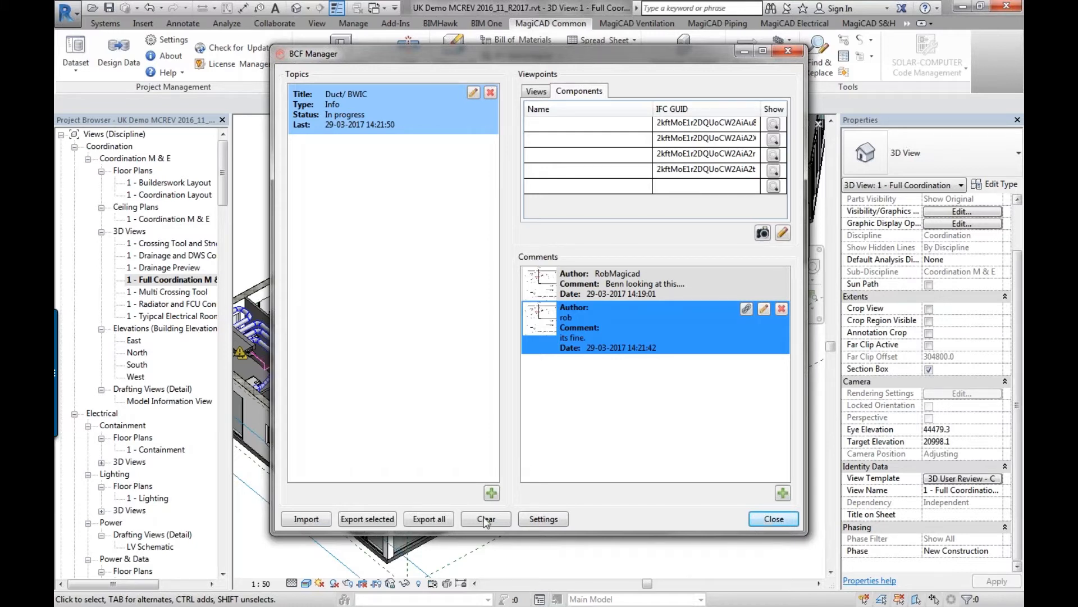
Step: Check the title, type and status fields of a new BCF topic, discard it, and close the BCF Manager
{"action": "left_click", "coordinate": [492, 492]}
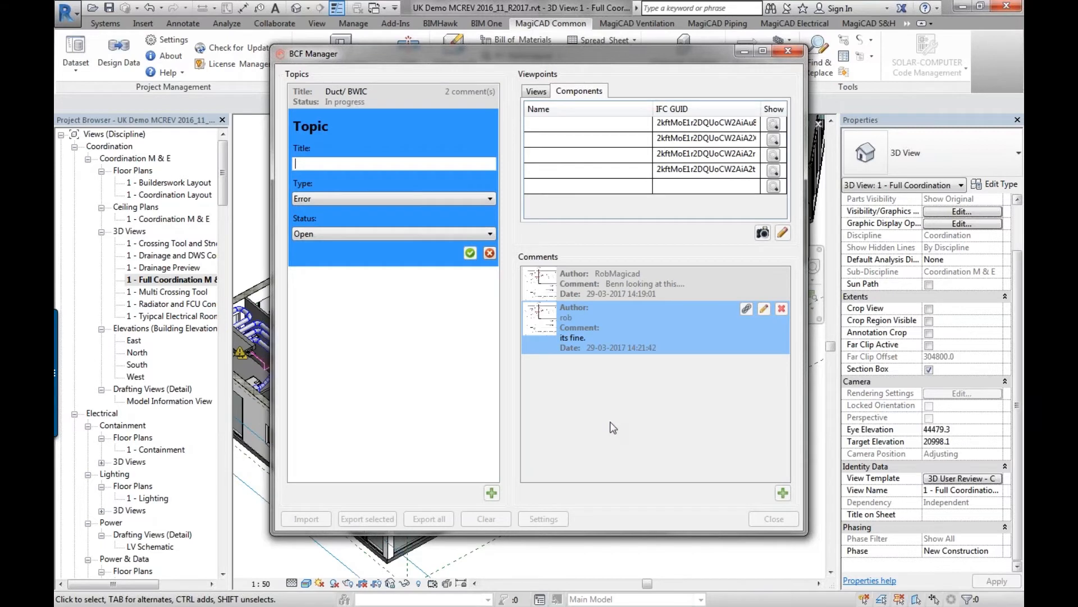
{"action": "left_click", "coordinate": [490, 253]}
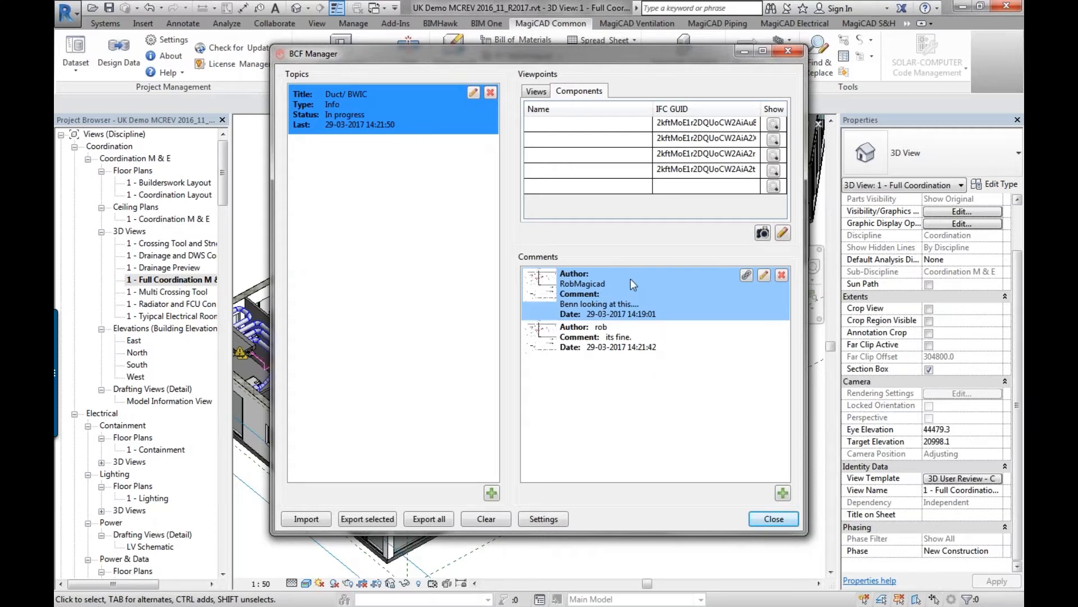
{"action": "left_click", "coordinate": [774, 518]}
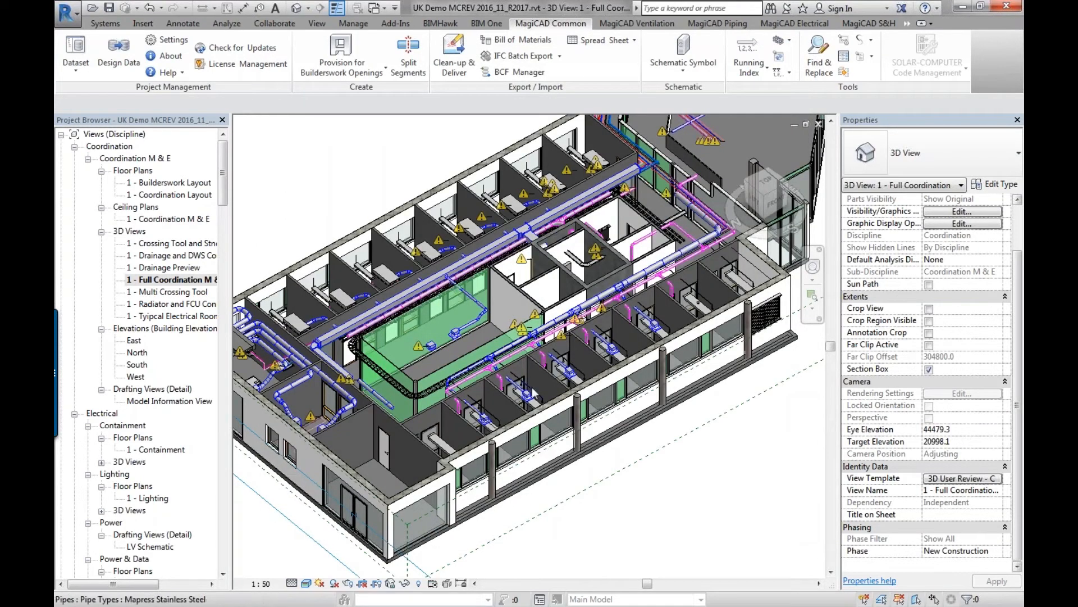
Step: Open the Heating Schematic drafting view under the mechanical Heating and Cooling Piping views
{"action": "double_click", "coordinate": [164, 281]}
{"action": "scroll", "coordinate": [163, 297], "scroll_direction": "down", "scroll_amount": 5}
{"action": "scroll", "coordinate": [163, 304], "scroll_direction": "down", "scroll_amount": 6}
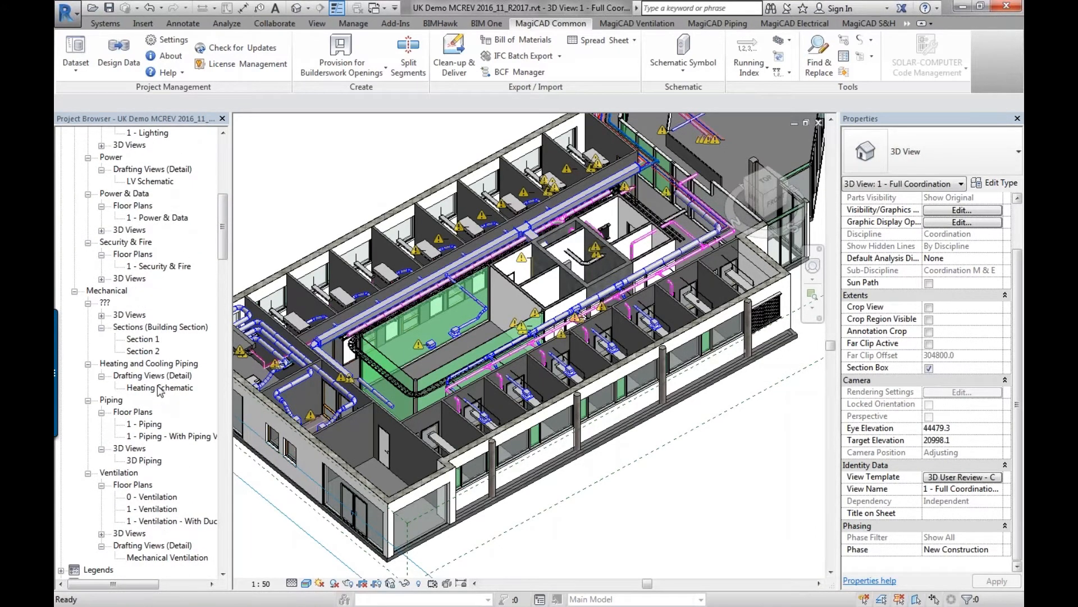
{"action": "double_click", "coordinate": [159, 388]}
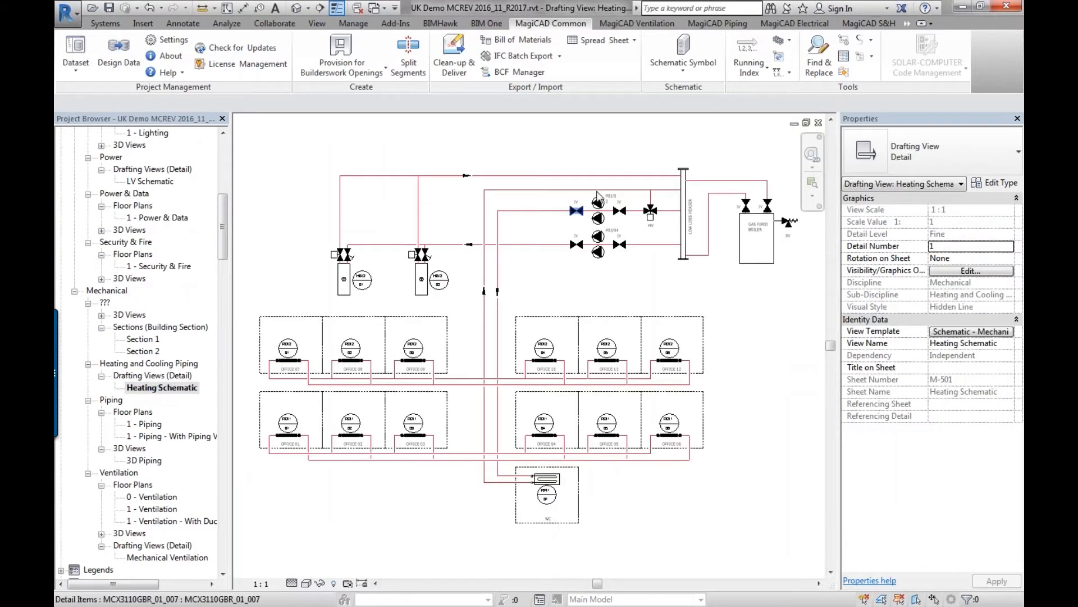
Step: Open the MagiCAD schematic symbol selection and choose the GBR symbol series
{"action": "left_click", "coordinate": [698, 73]}
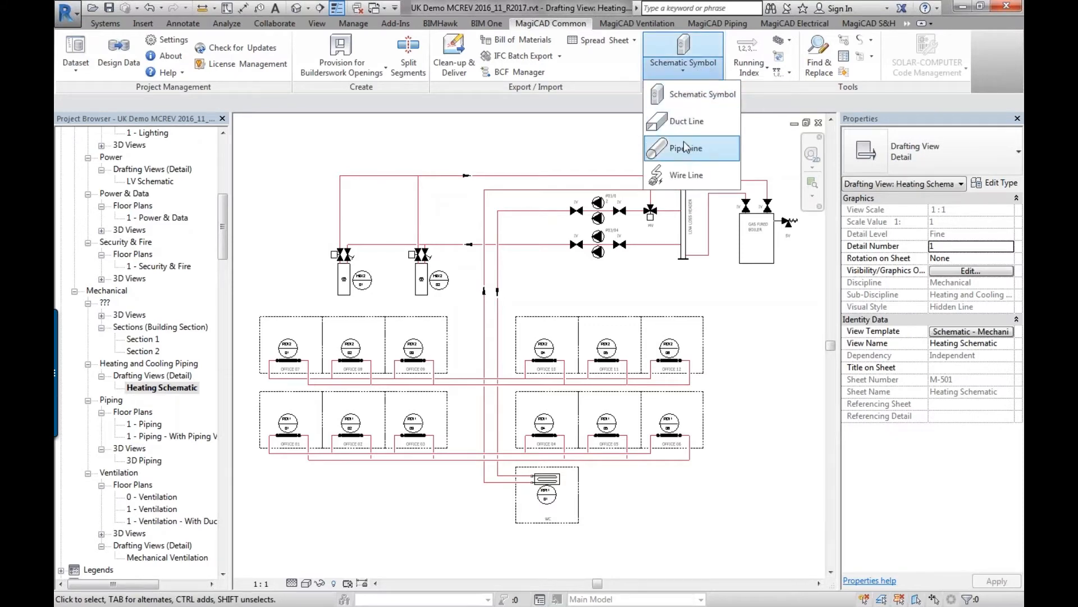
{"action": "left_click", "coordinate": [696, 95]}
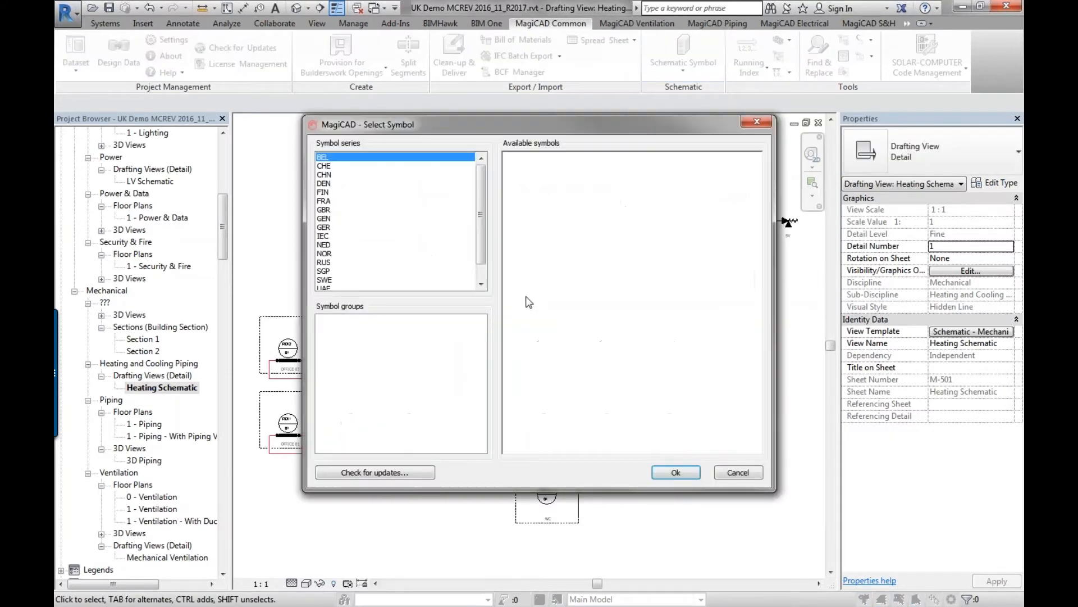
{"action": "left_click", "coordinate": [339, 210]}
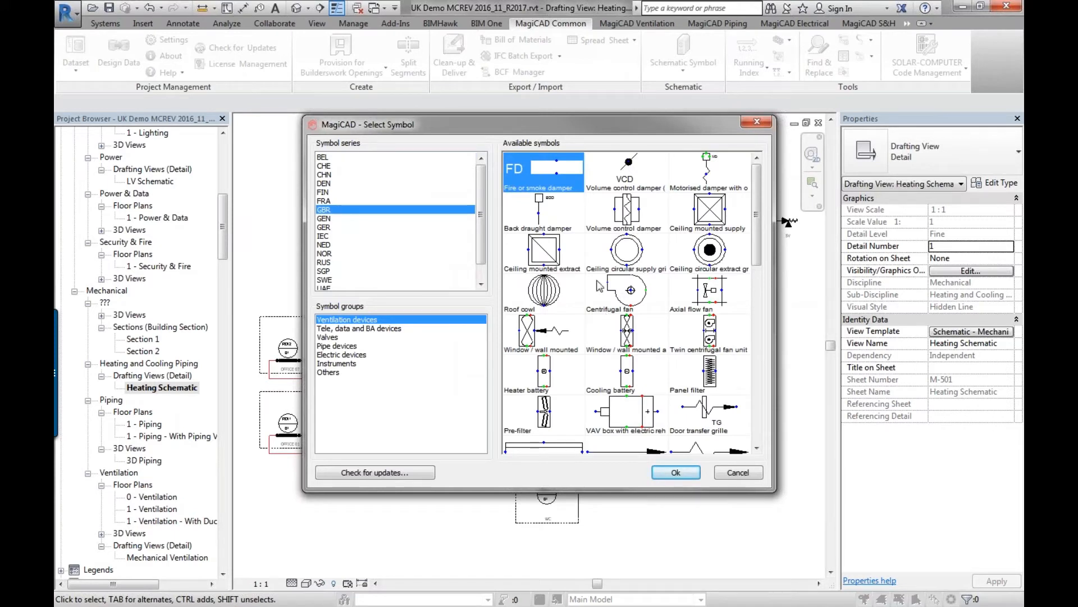
Step: Examine the GBR ventilation device and pipe device symbols, including the centrifugal fan and the in-line twin head pump
{"action": "left_click", "coordinate": [626, 301]}
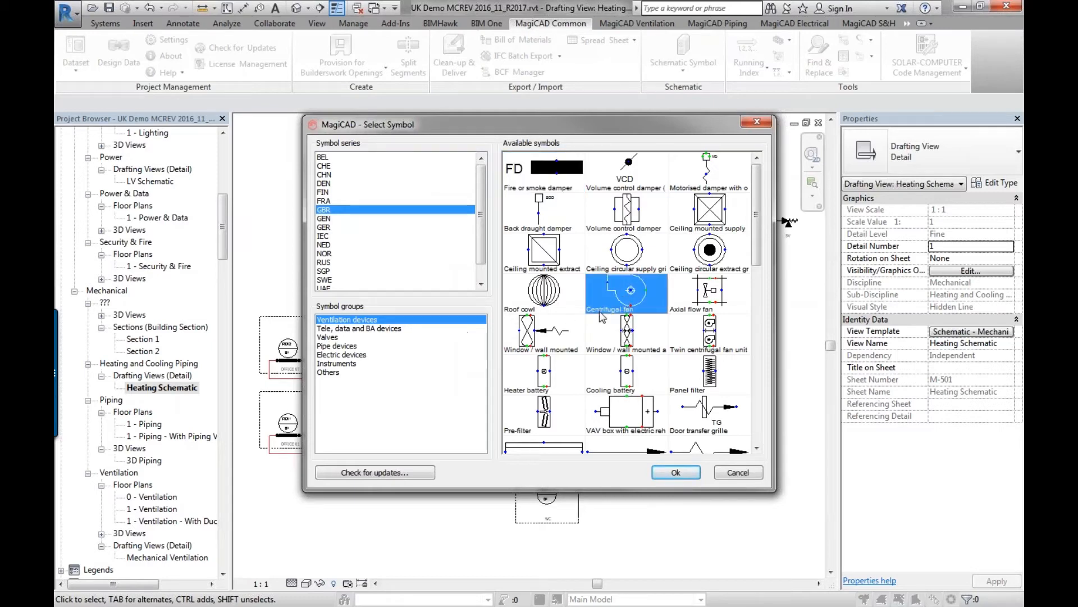
{"action": "left_click", "coordinate": [381, 337]}
{"action": "left_click", "coordinate": [376, 346]}
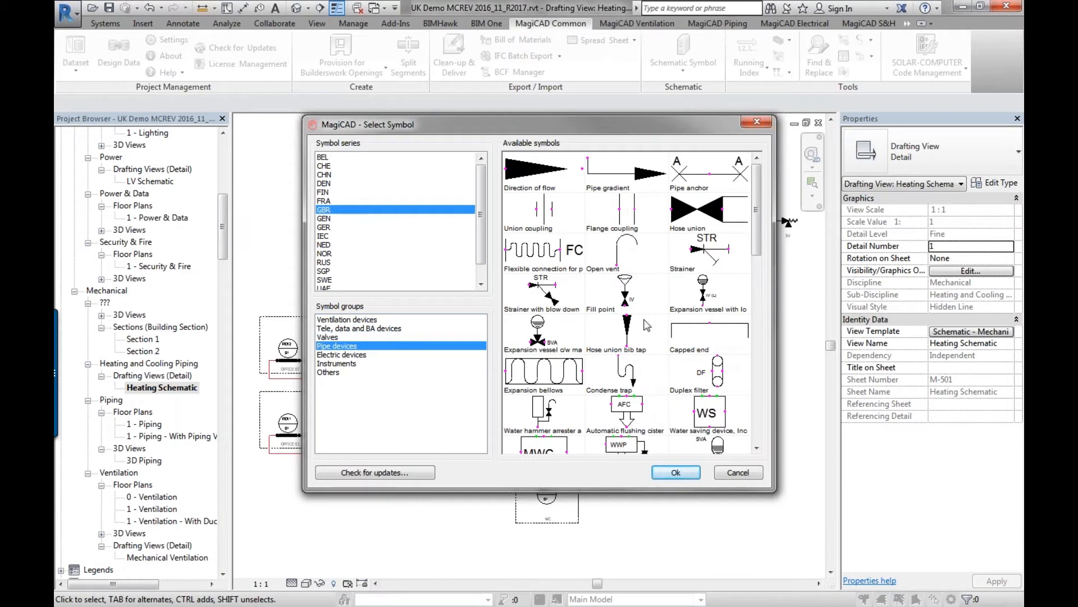
{"action": "left_click", "coordinate": [628, 364]}
{"action": "scroll", "coordinate": [629, 365], "scroll_direction": "down", "scroll_amount": 5}
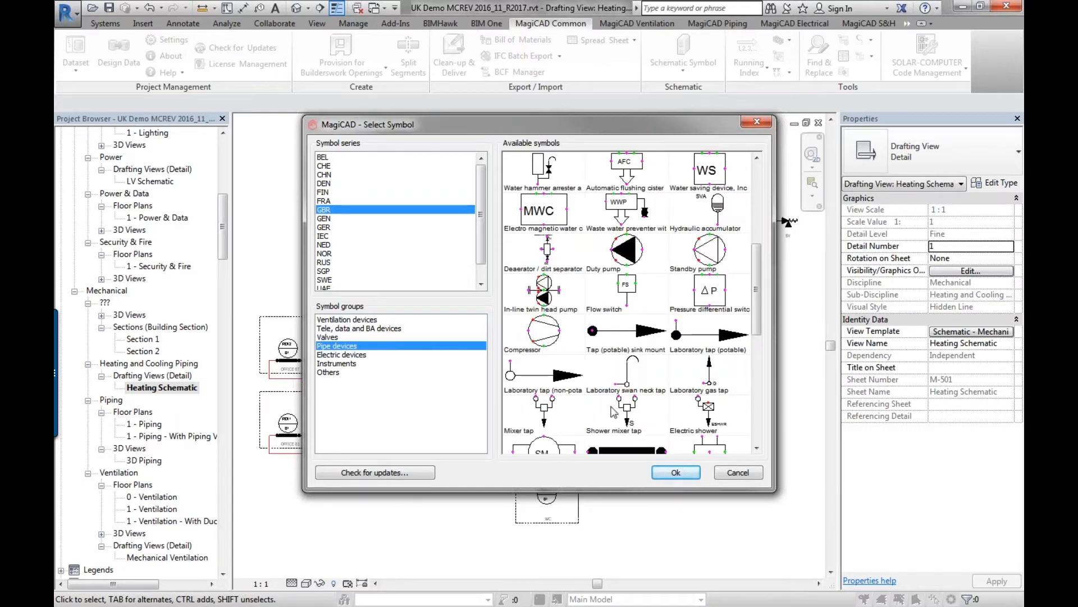
{"action": "left_click", "coordinate": [549, 304]}
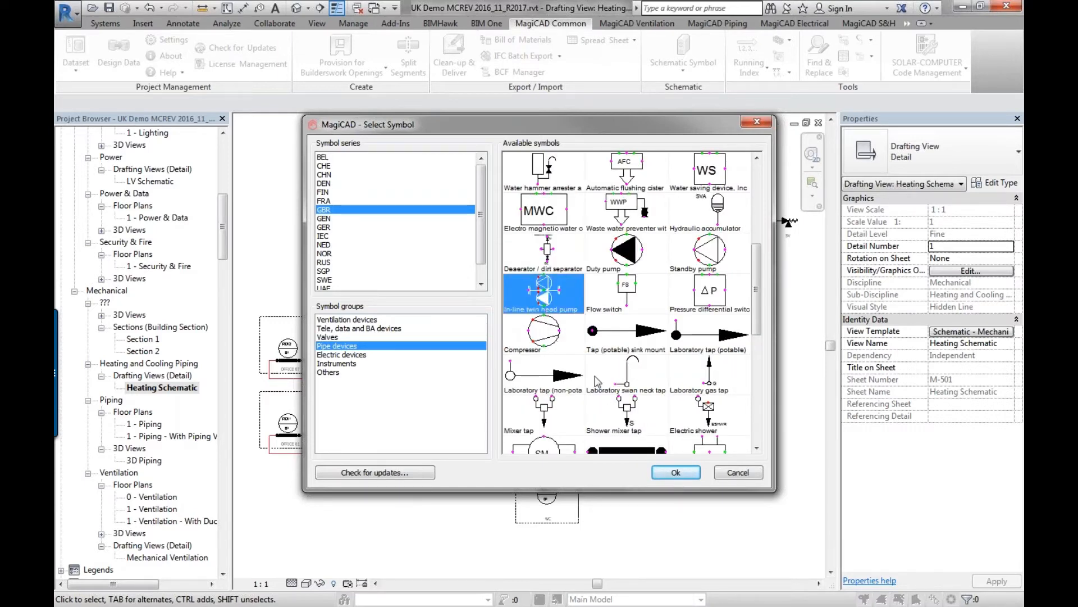
{"action": "scroll", "coordinate": [598, 382], "scroll_direction": "down", "scroll_amount": 5}
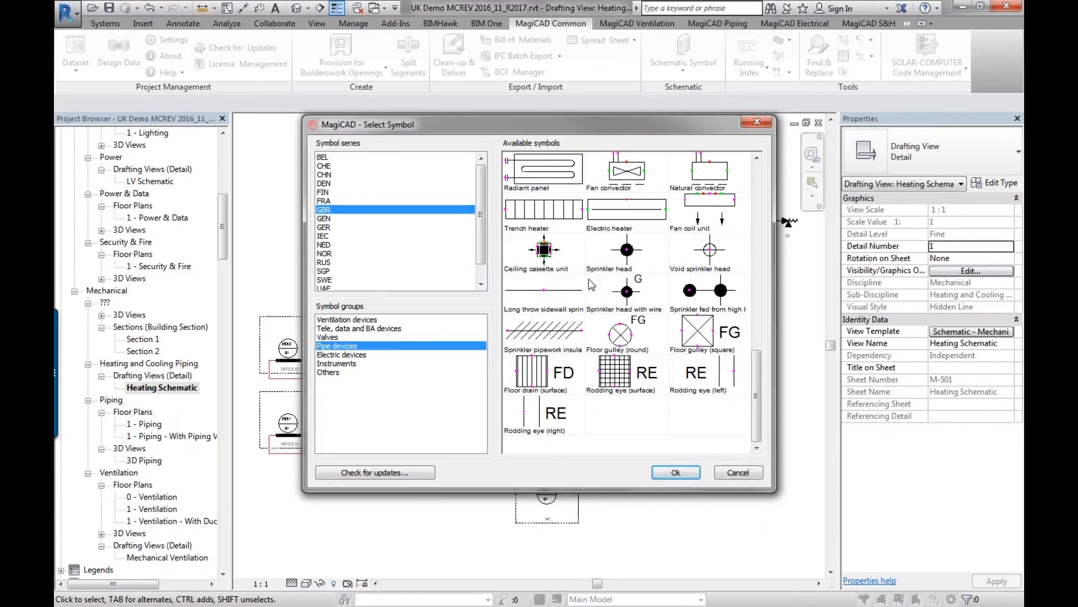
Step: Place the GBR double regulating valve symbol on the heating pipe line between the P03/04 pumps' isolating valve and the flow arrow
{"action": "left_click", "coordinate": [353, 337]}
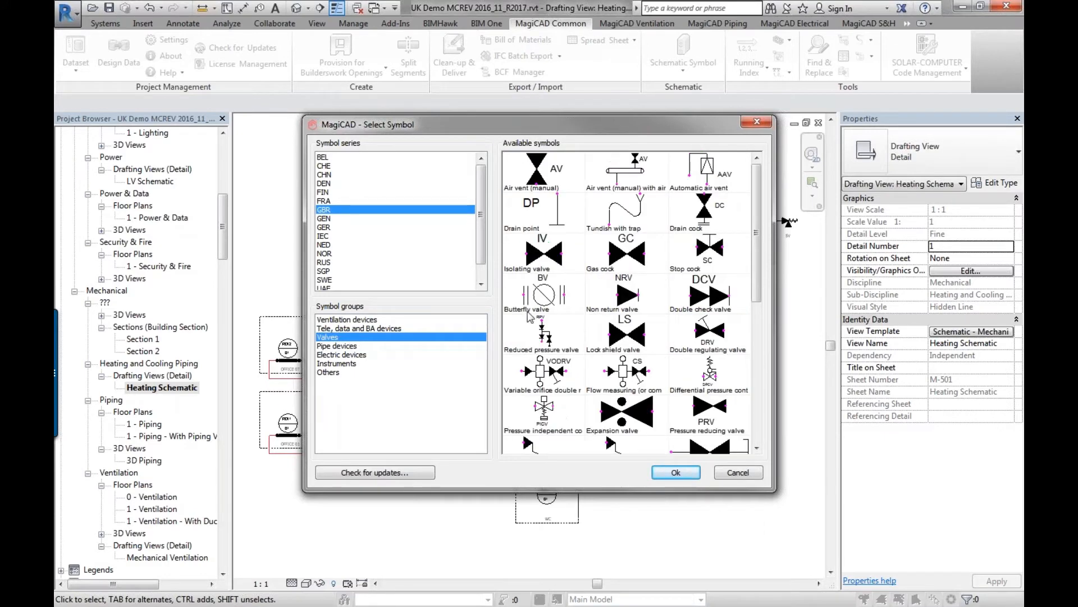
{"action": "left_click", "coordinate": [619, 269]}
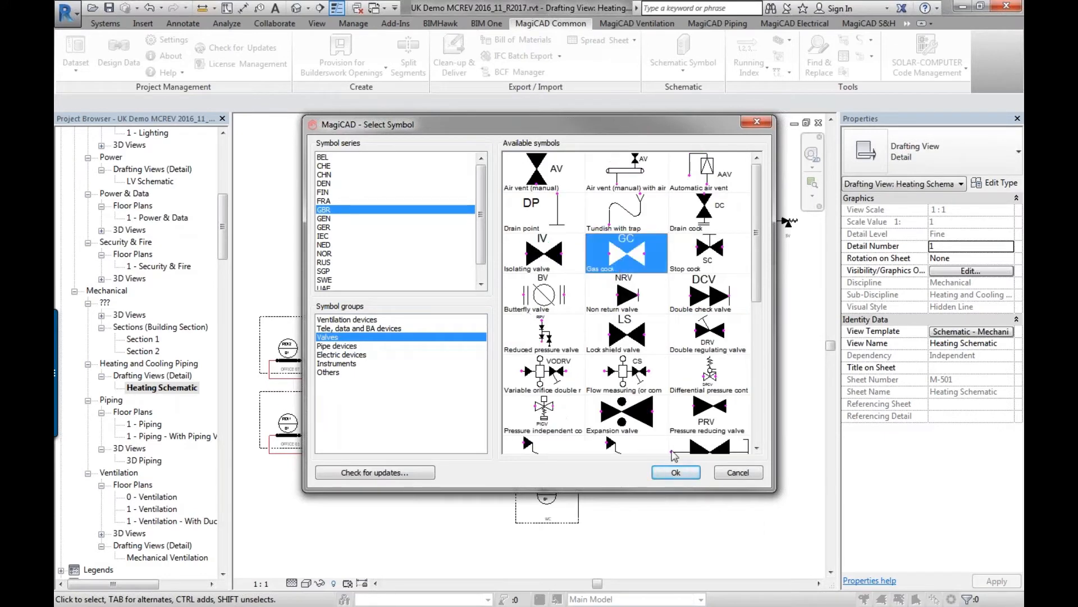
{"action": "left_click", "coordinate": [706, 340]}
{"action": "left_click", "coordinate": [676, 474]}
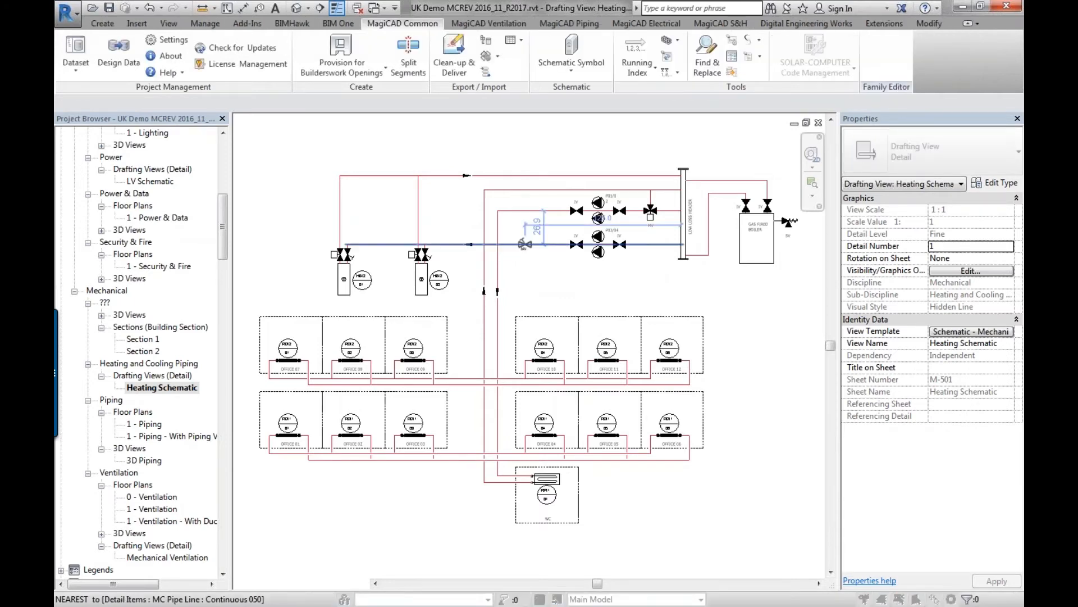
{"action": "scroll", "coordinate": [515, 246], "scroll_direction": "up", "scroll_amount": 5}
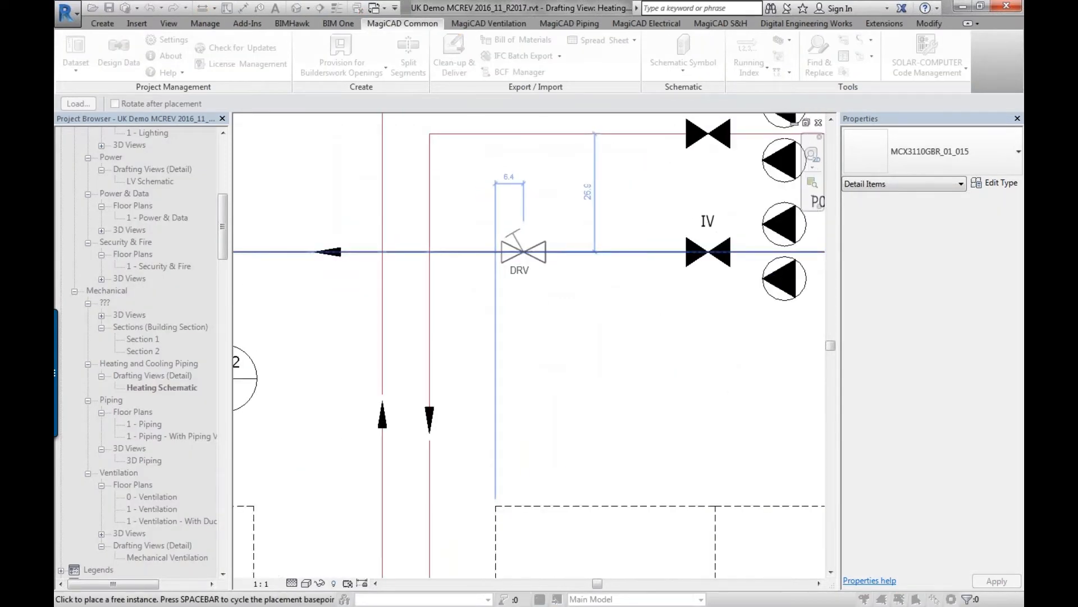
{"action": "left_click", "coordinate": [523, 251]}
{"action": "key", "text": "Escape"}
{"action": "key", "text": "Escape"}
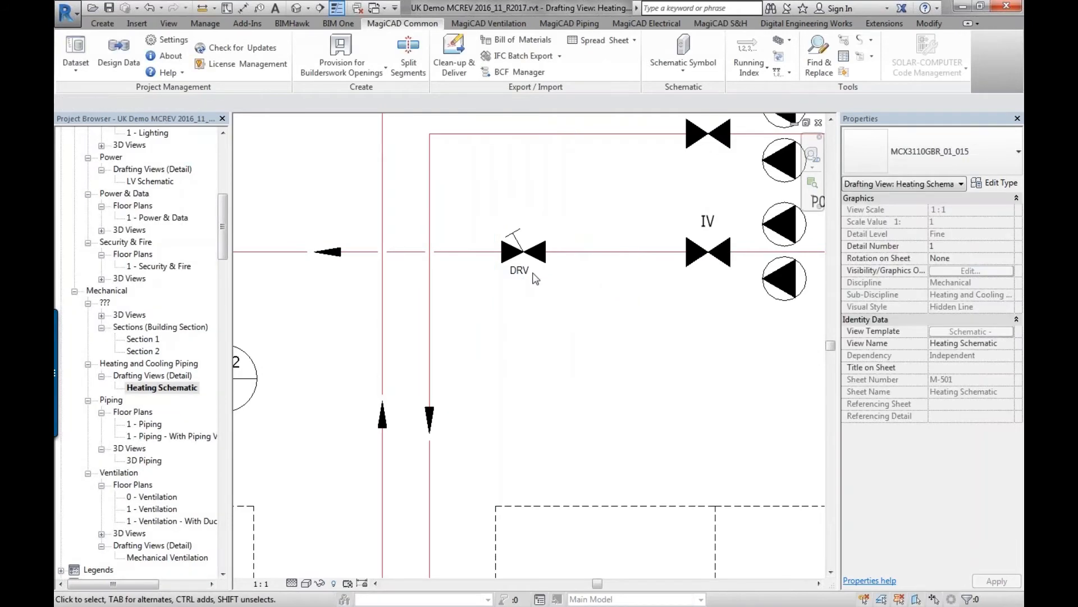
{"action": "scroll", "coordinate": [533, 272], "scroll_direction": "down", "scroll_amount": 2}
{"action": "scroll", "coordinate": [533, 273], "scroll_direction": "down", "scroll_amount": 5}
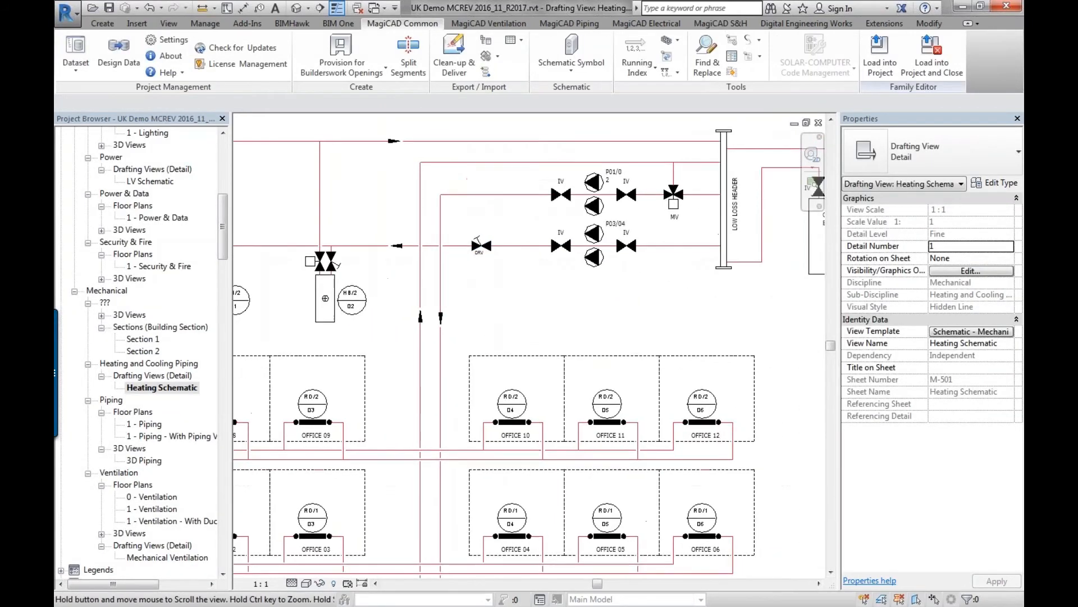
Step: Reopen the schematic symbol selection and examine the GBR ventilation device and Tele, data and BA device symbols
{"action": "middle_click_drag", "start_coordinate": [512, 315], "coordinate": [513, 295]}
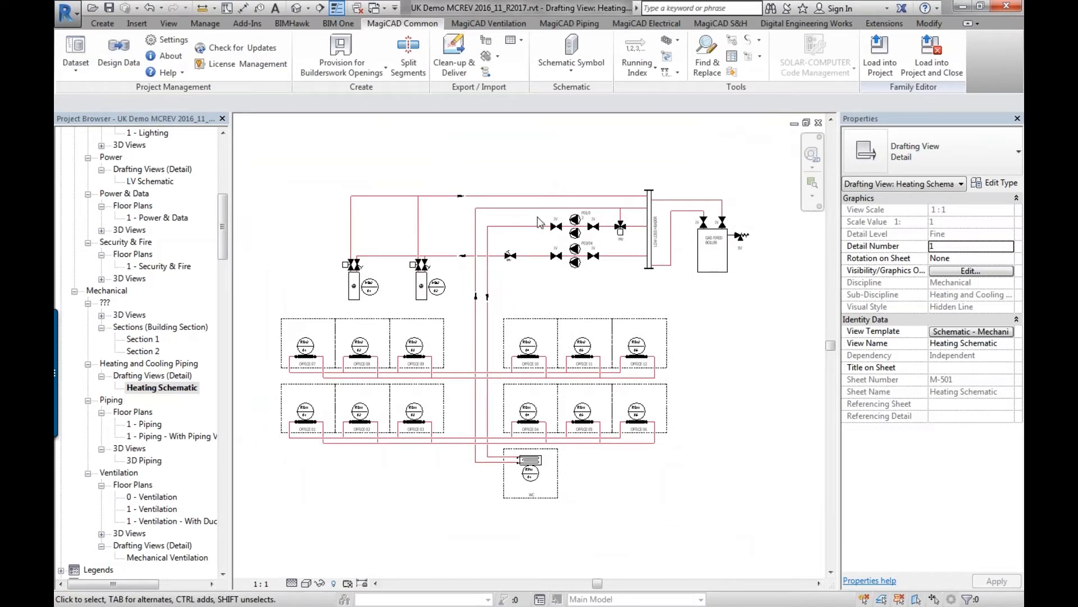
{"action": "left_click", "coordinate": [572, 70]}
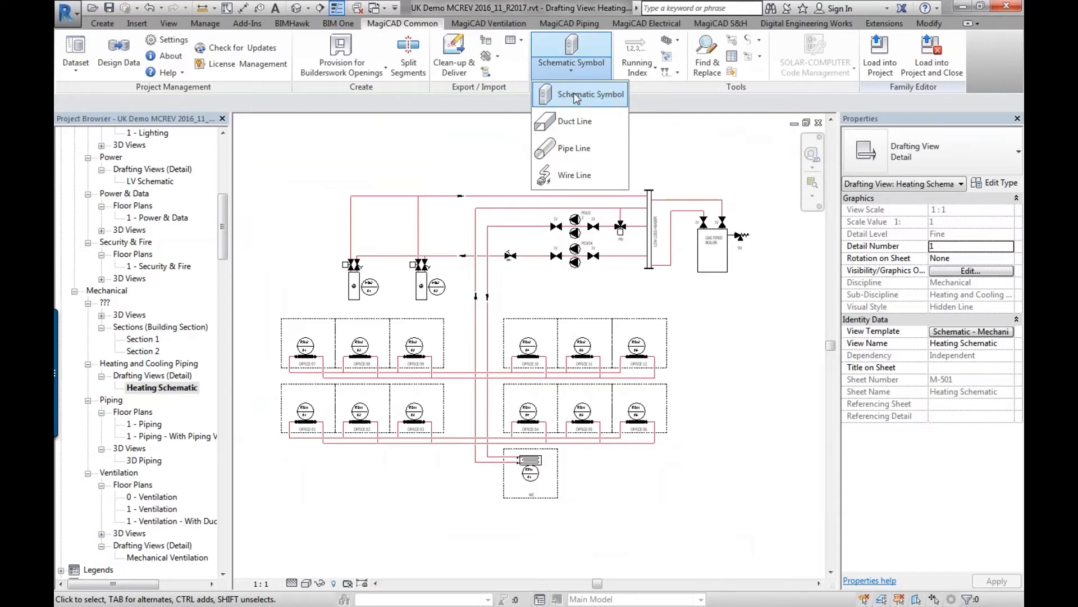
{"action": "left_click", "coordinate": [579, 97]}
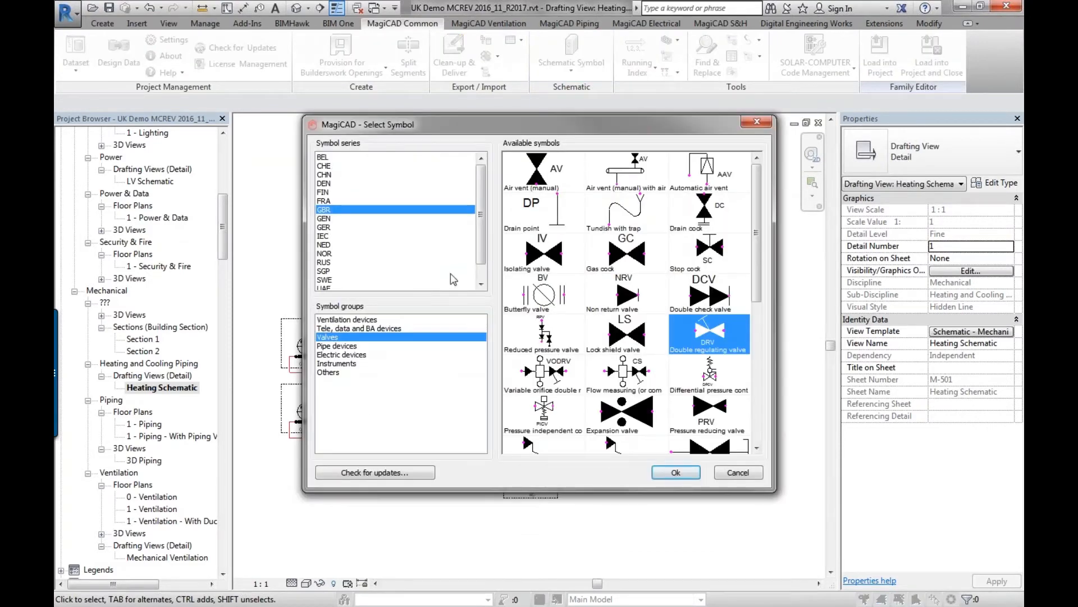
{"action": "left_click", "coordinate": [346, 319]}
{"action": "left_click_drag", "start_coordinate": [758, 220], "coordinate": [756, 413]}
{"action": "left_click", "coordinate": [397, 330]}
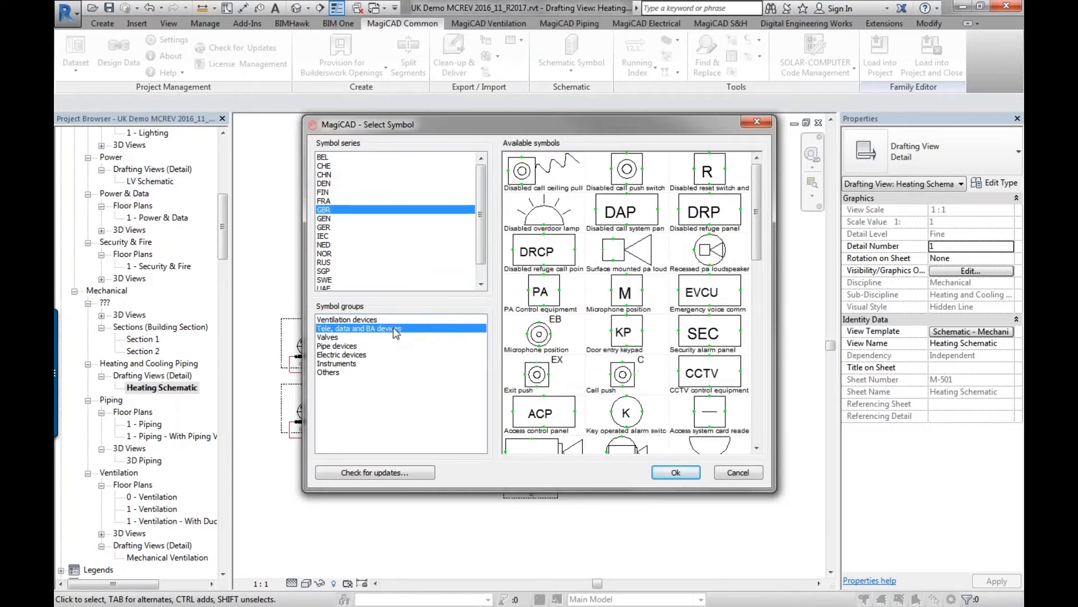
{"action": "left_click_drag", "start_coordinate": [758, 205], "coordinate": [756, 359]}
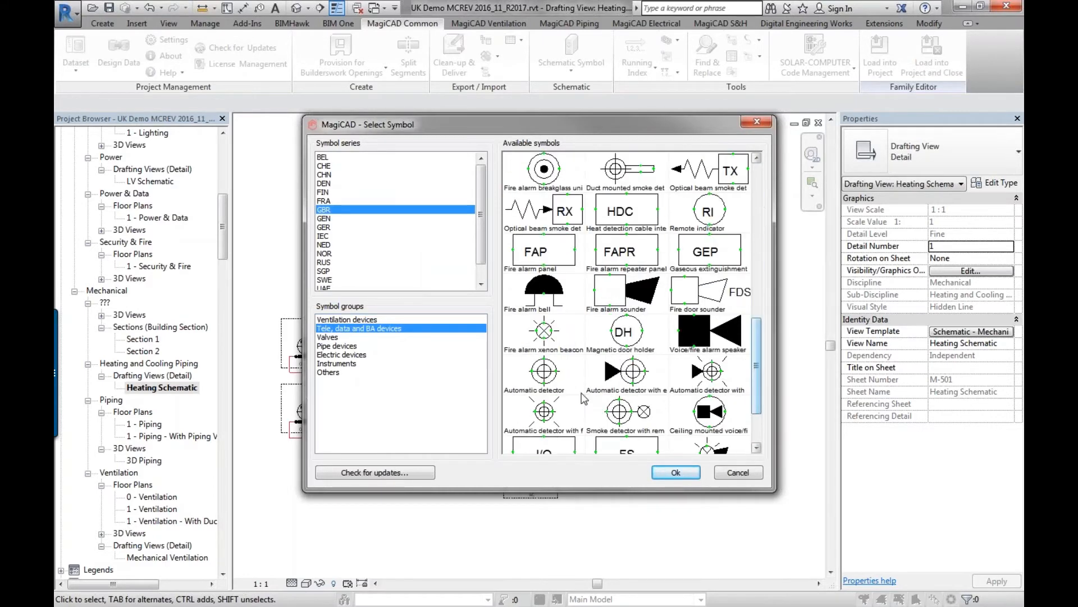
Step: Examine the GBR pipe device and electric device symbols, and leave the symbol selection without placing one
{"action": "left_click", "coordinate": [363, 347]}
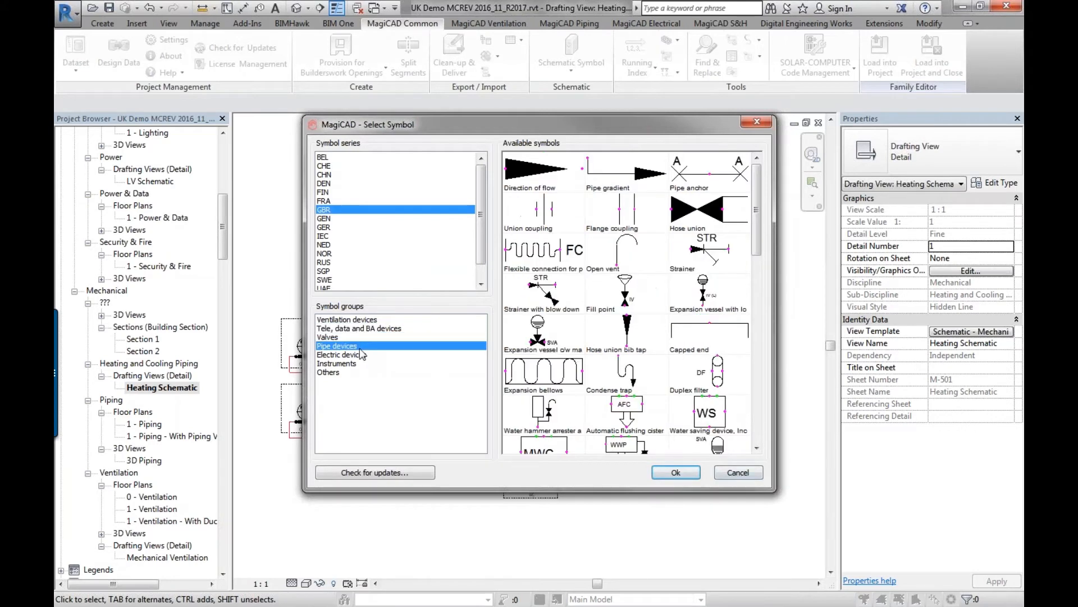
{"action": "left_click", "coordinate": [362, 355]}
{"action": "left_click_drag", "start_coordinate": [748, 236], "coordinate": [769, 401]}
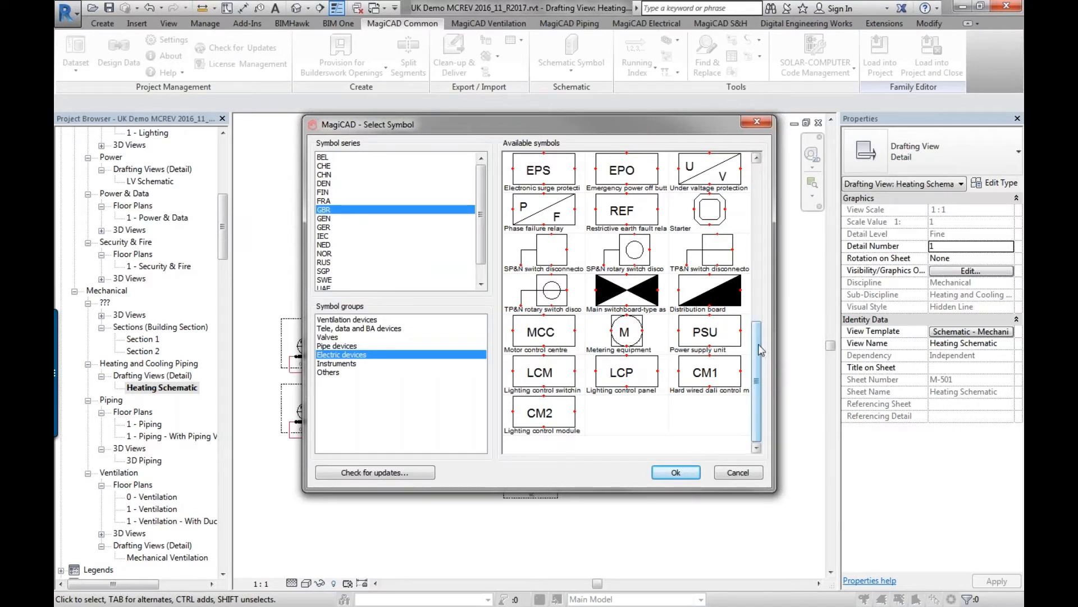
{"action": "scroll", "coordinate": [760, 348], "scroll_direction": "up", "scroll_amount": 1}
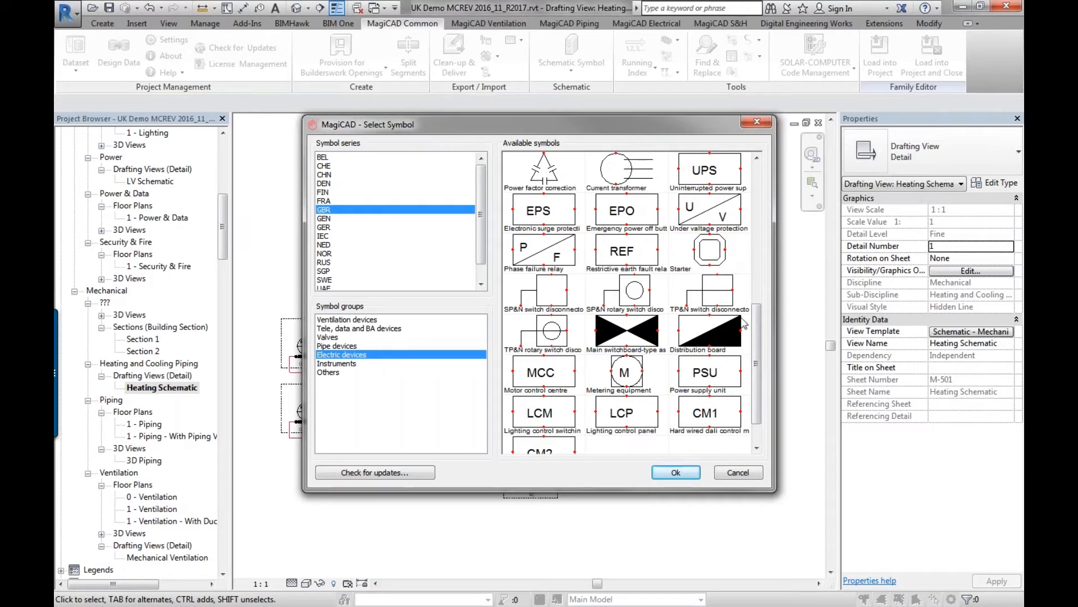
{"action": "left_click_drag", "start_coordinate": [761, 373], "coordinate": [762, 219]}
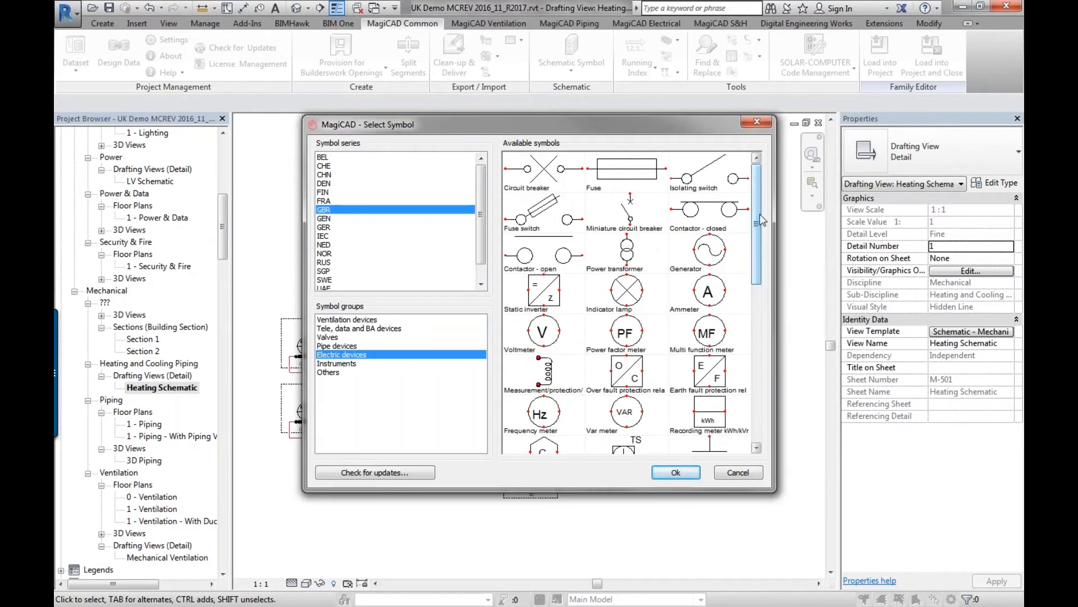
{"action": "left_click", "coordinate": [737, 472]}
{"action": "scroll", "coordinate": [556, 252], "scroll_direction": "up", "scroll_amount": 5}
{"action": "scroll", "coordinate": [462, 422], "scroll_direction": "down", "scroll_amount": 1}
{"action": "middle_click_drag", "start_coordinate": [551, 337], "coordinate": [339, 445]}
{"action": "scroll", "coordinate": [339, 444], "scroll_direction": "down", "scroll_amount": 1}
{"action": "middle_click_drag", "start_coordinate": [511, 301], "coordinate": [670, 196]}
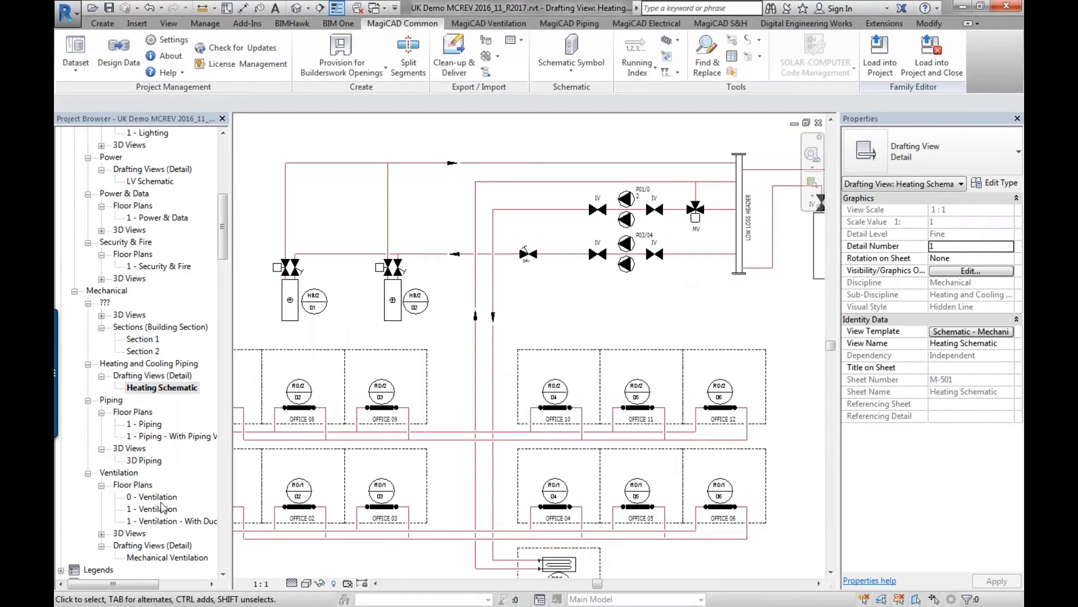
Step: Open the LV Schematic drafting view under electrical Power and examine its incoming transformer supply and distribution boards
{"action": "left_click", "coordinate": [162, 388]}
{"action": "scroll", "coordinate": [162, 388], "scroll_direction": "down", "scroll_amount": 1}
{"action": "scroll", "coordinate": [162, 394], "scroll_direction": "up", "scroll_amount": 2}
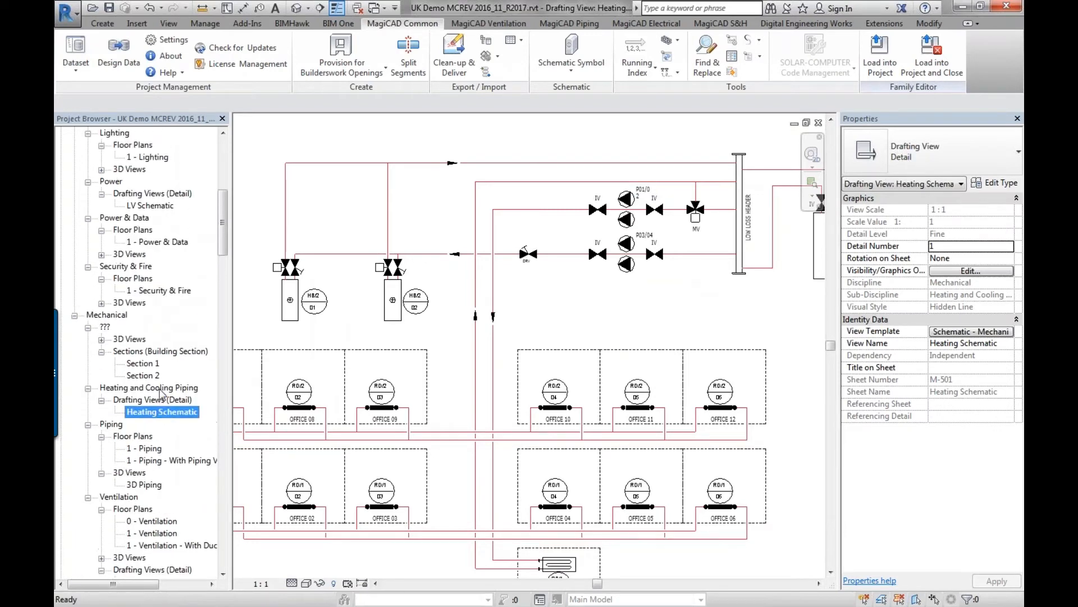
{"action": "scroll", "coordinate": [162, 393], "scroll_direction": "up", "scroll_amount": 4}
{"action": "double_click", "coordinate": [159, 303]}
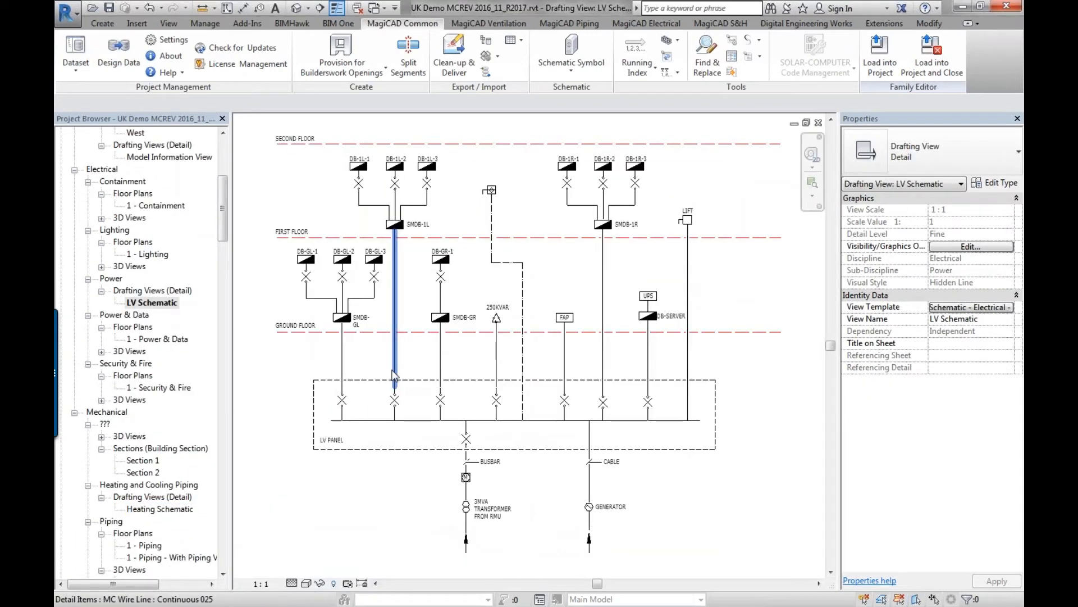
{"action": "middle_click_drag", "start_coordinate": [734, 441], "coordinate": [729, 525]}
{"action": "scroll", "coordinate": [458, 529], "scroll_direction": "up", "scroll_amount": 2}
{"action": "middle_click_drag", "start_coordinate": [443, 503], "coordinate": [424, 306]}
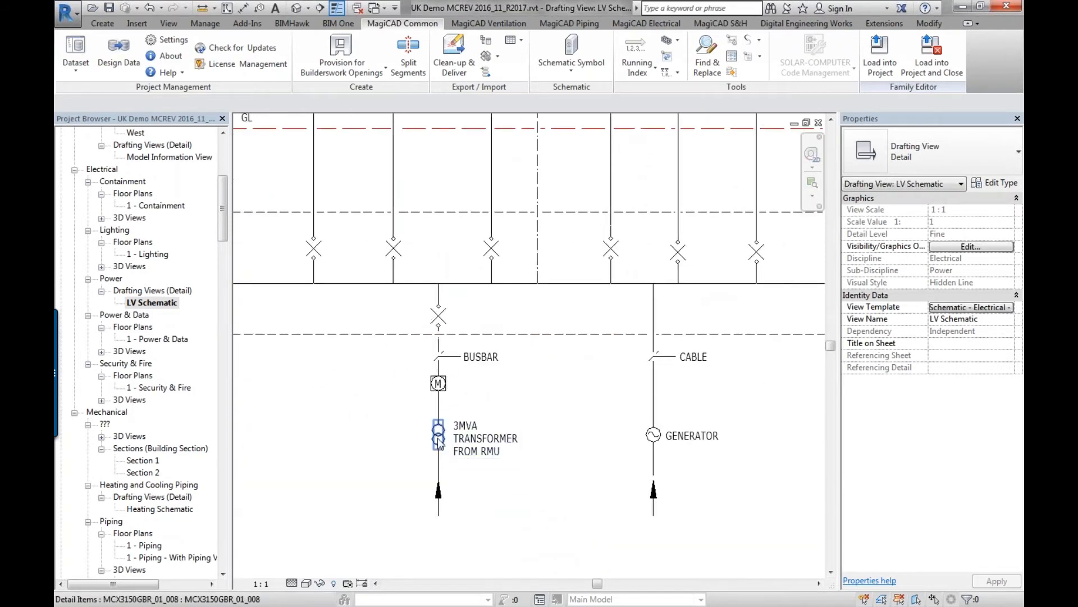
{"action": "scroll", "coordinate": [438, 373], "scroll_direction": "down", "scroll_amount": 2}
{"action": "middle_click_drag", "start_coordinate": [516, 290], "coordinate": [569, 426]}
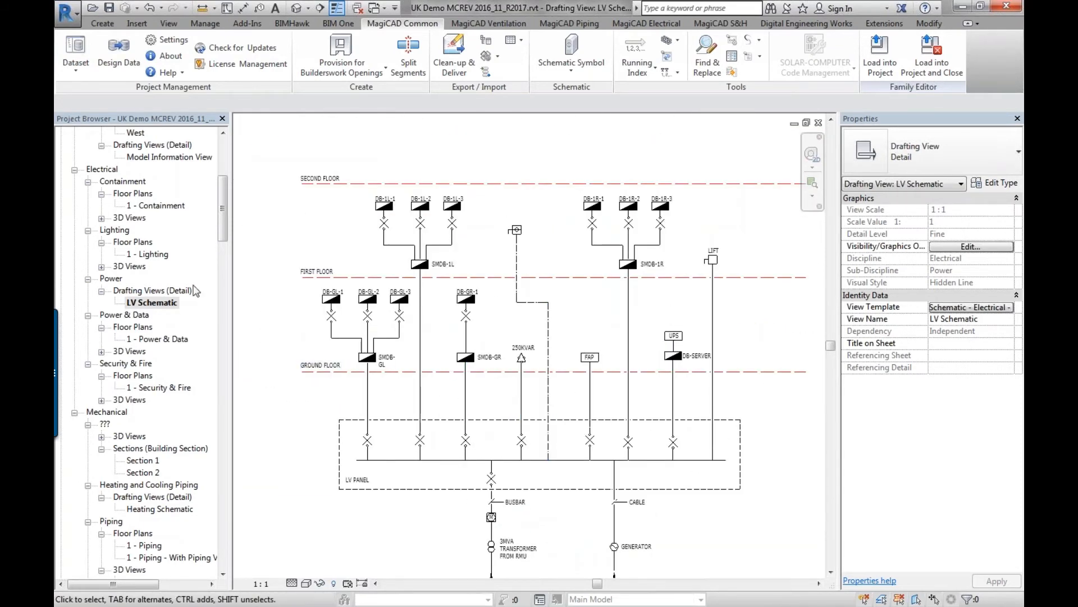
Step: View the Mechanical Ventilation drafting view under Ventilation, and close the open schematic views
{"action": "scroll", "coordinate": [205, 281], "scroll_direction": "down", "scroll_amount": 9}
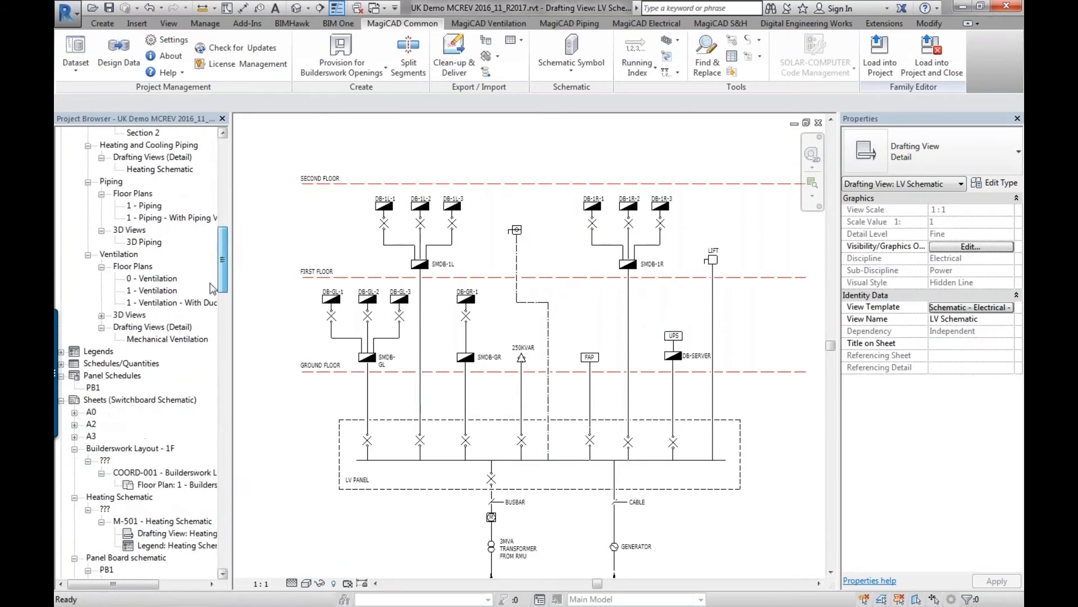
{"action": "double_click", "coordinate": [199, 338]}
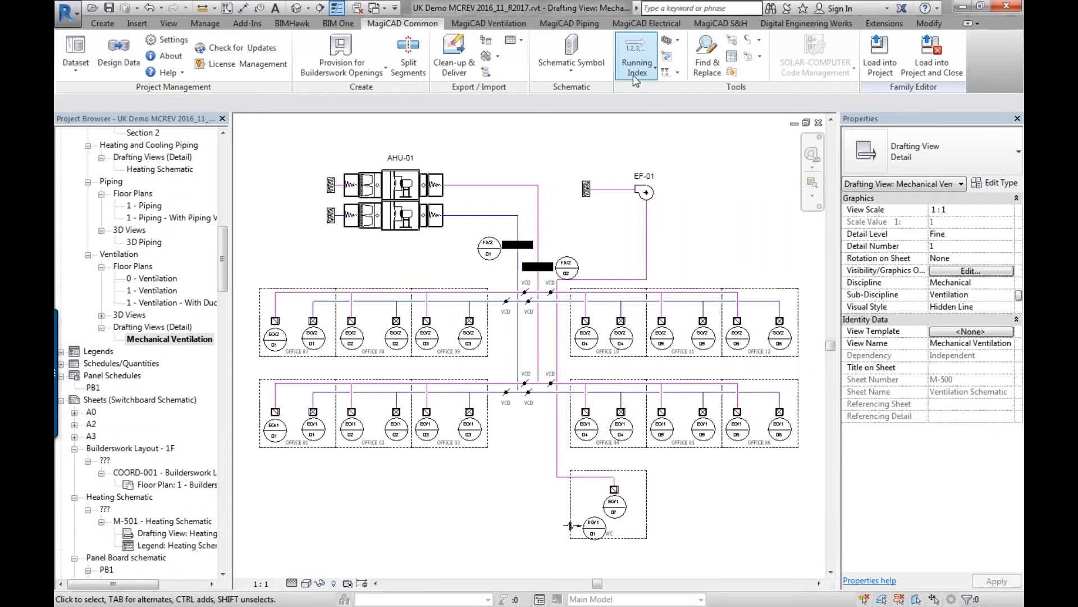
{"action": "left_click", "coordinate": [819, 122]}
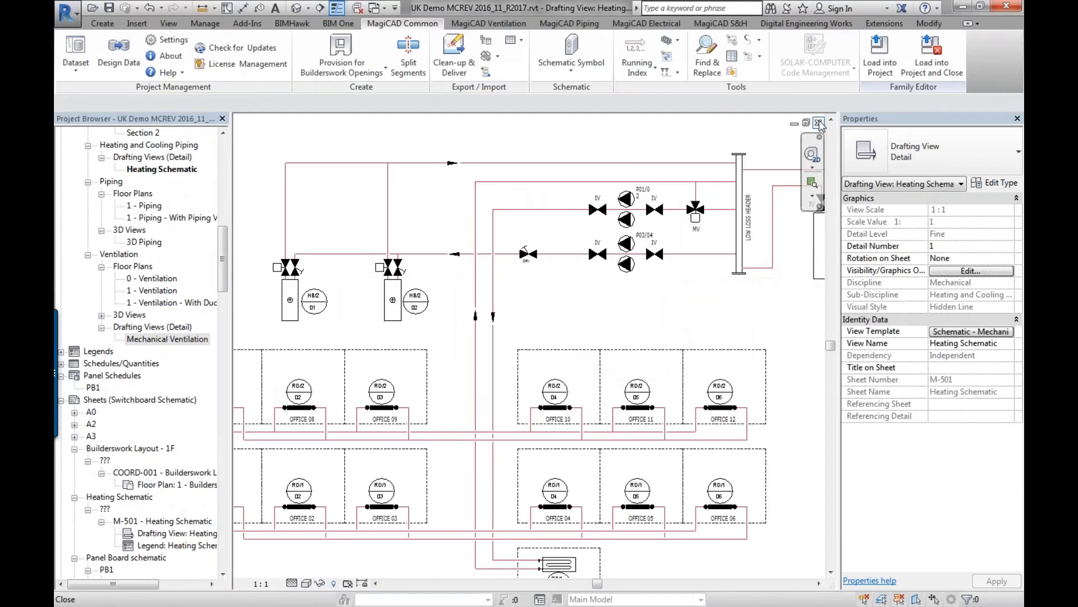
{"action": "left_click", "coordinate": [819, 122]}
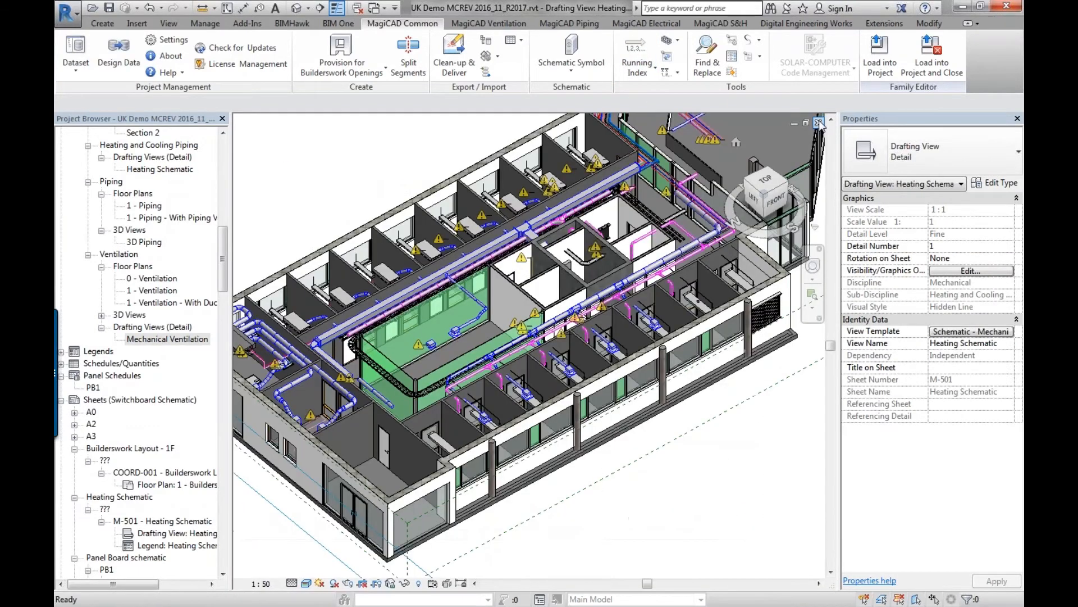
Step: Open the 1 - Ventilation floor plan at the row of offices with climate beams
{"action": "left_click", "coordinate": [151, 291]}
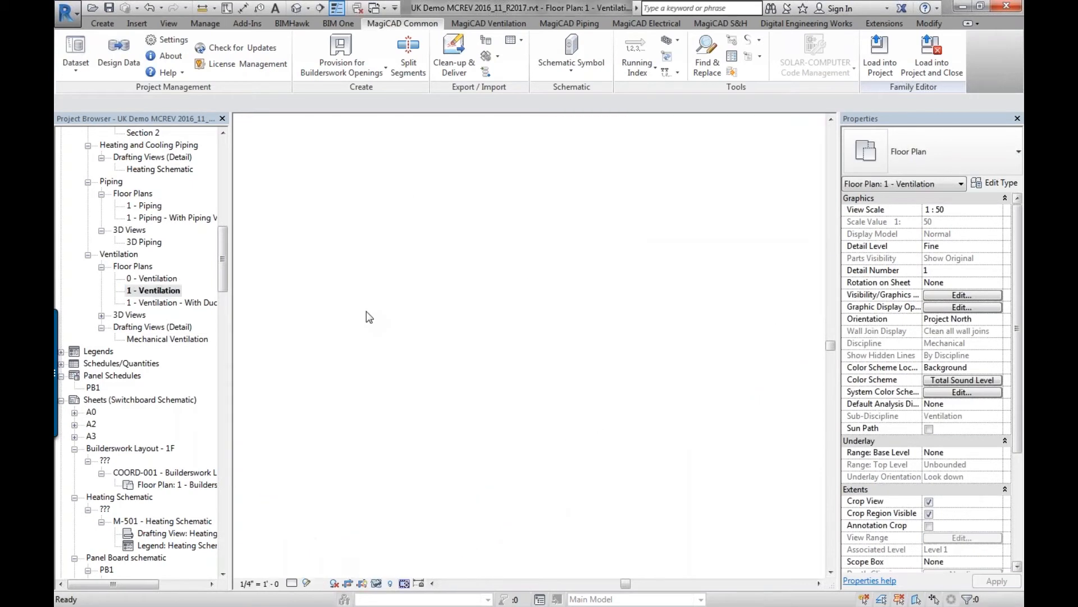
{"action": "scroll", "coordinate": [384, 419], "scroll_direction": "up", "scroll_amount": 5}
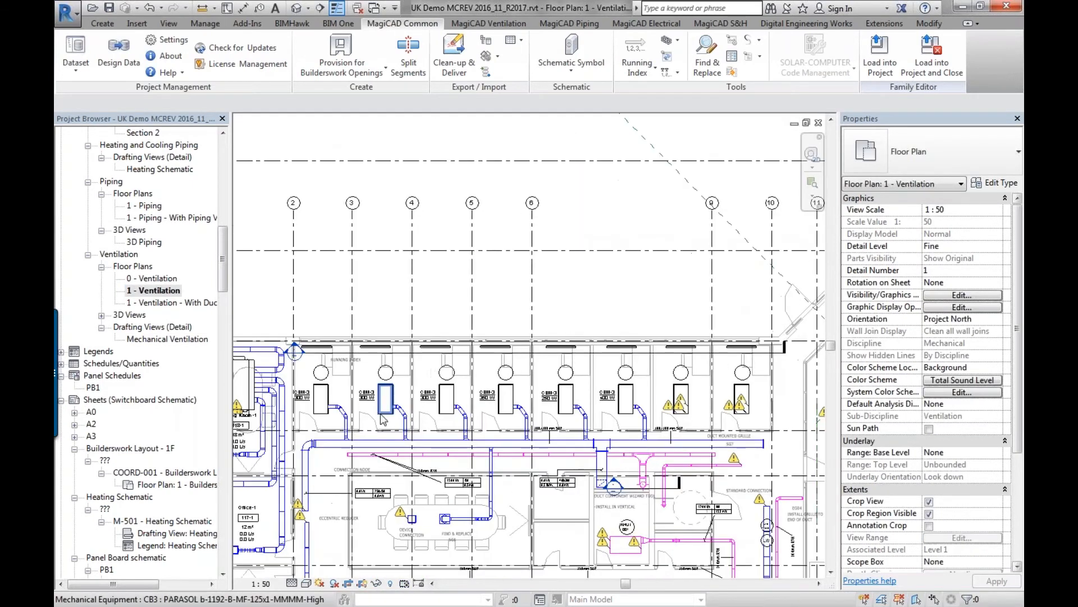
{"action": "scroll", "coordinate": [466, 331], "scroll_direction": "up", "scroll_amount": 2}
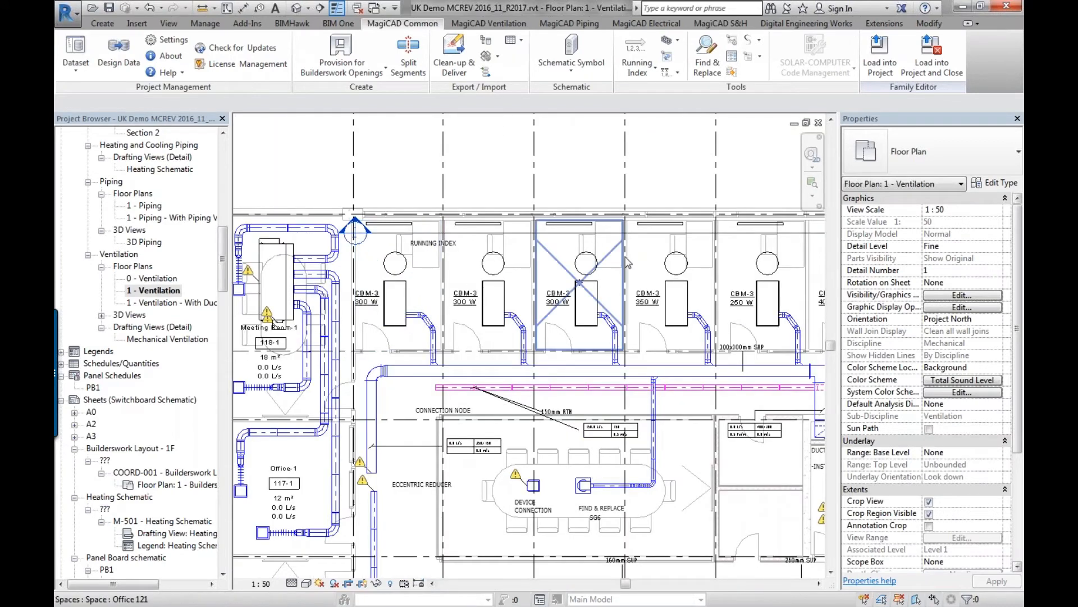
Step: Start installing a running index with the HE Heating Devices group and the CB Climate Beam format
{"action": "left_click", "coordinate": [639, 71]}
{"action": "left_click", "coordinate": [646, 100]}
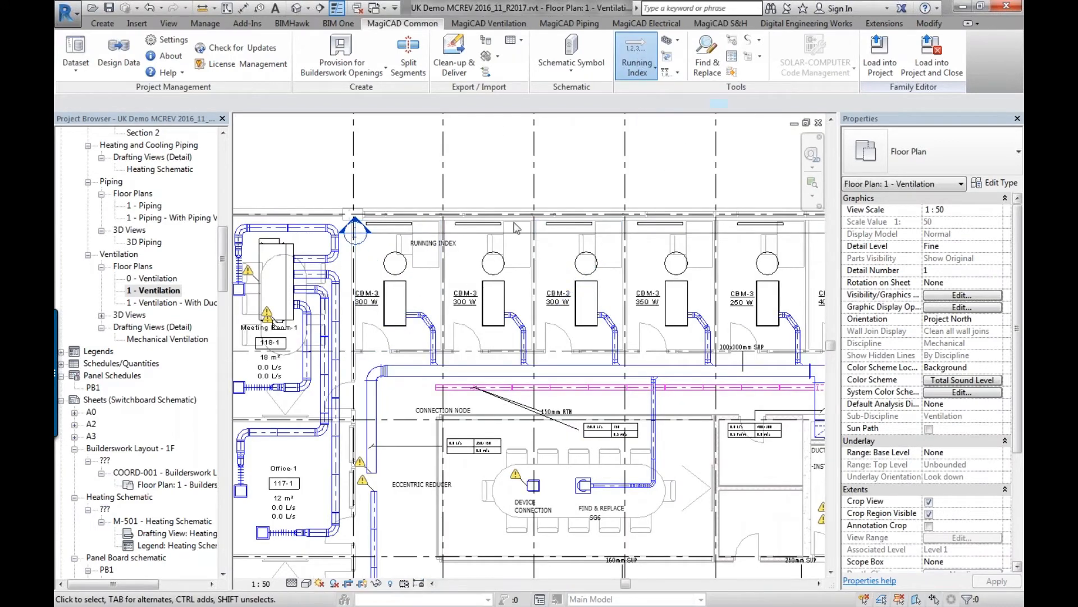
{"action": "left_click", "coordinate": [576, 121]}
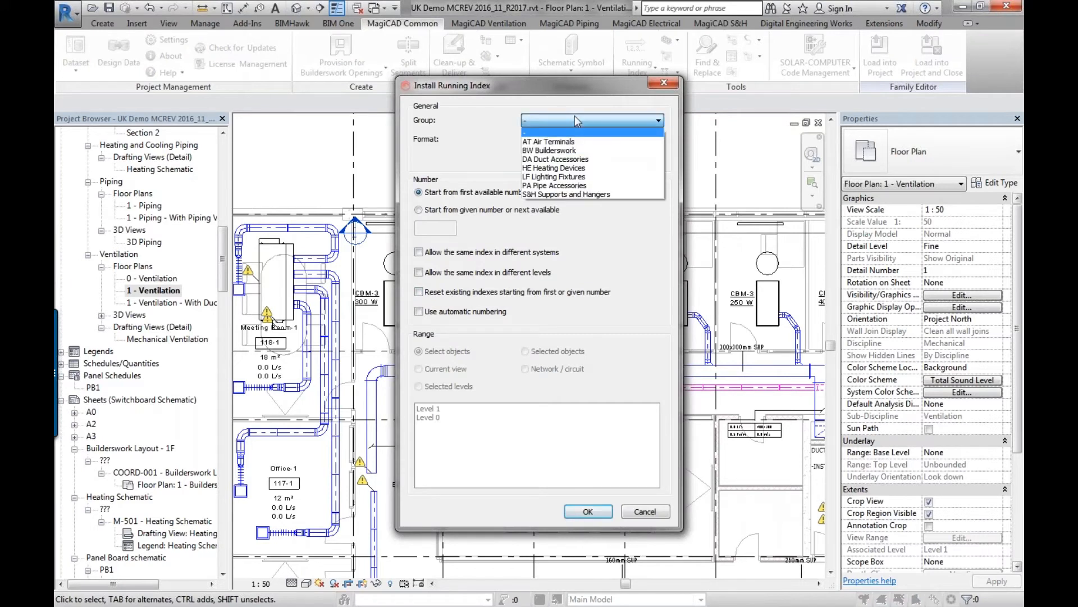
{"action": "left_click", "coordinate": [556, 159]}
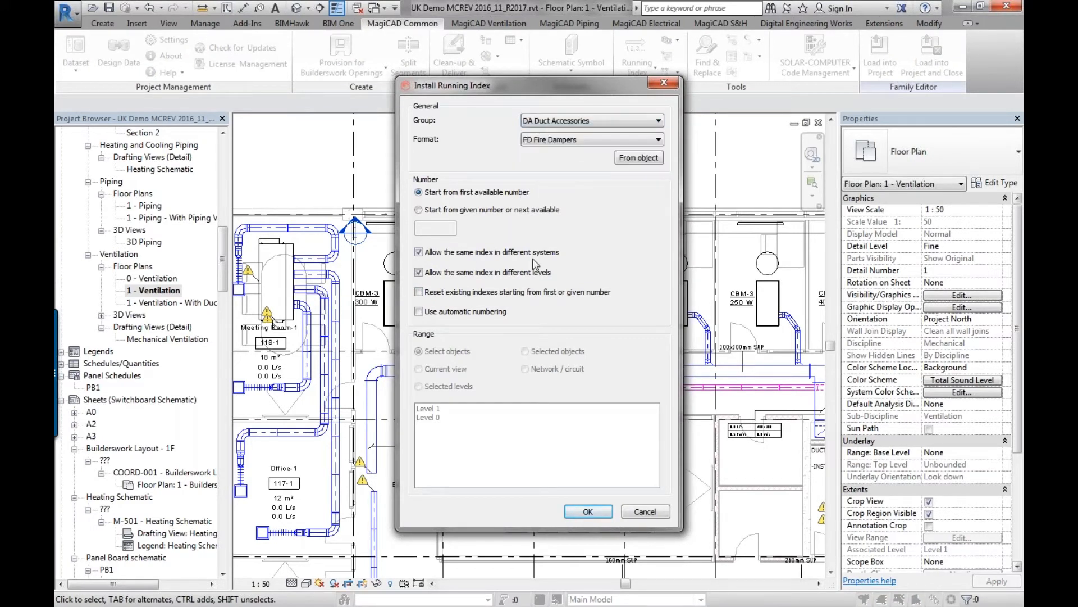
{"action": "left_click", "coordinate": [556, 120]}
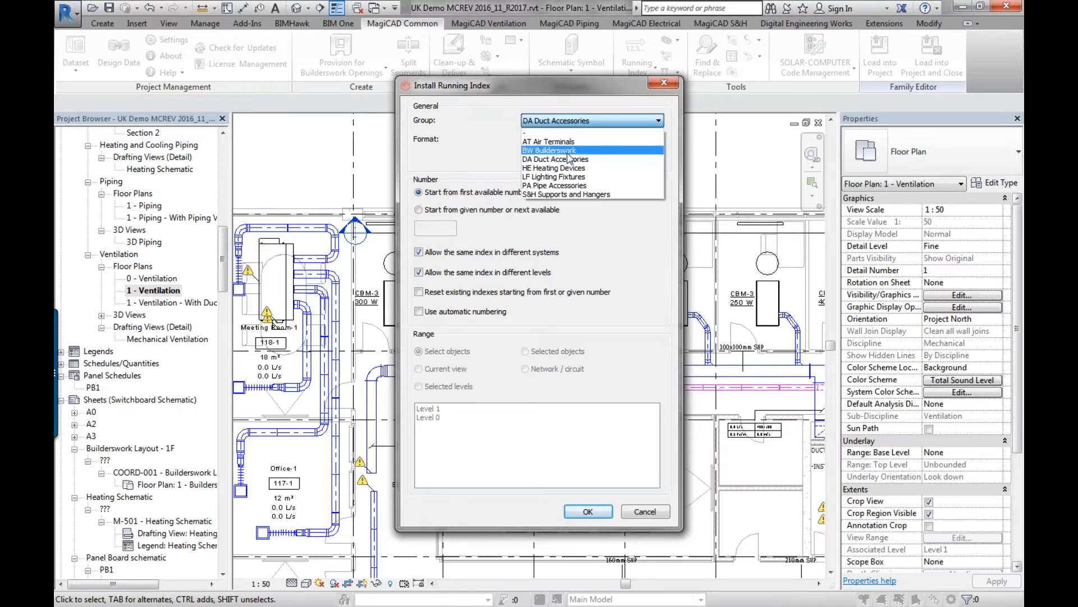
{"action": "left_click", "coordinate": [570, 161]}
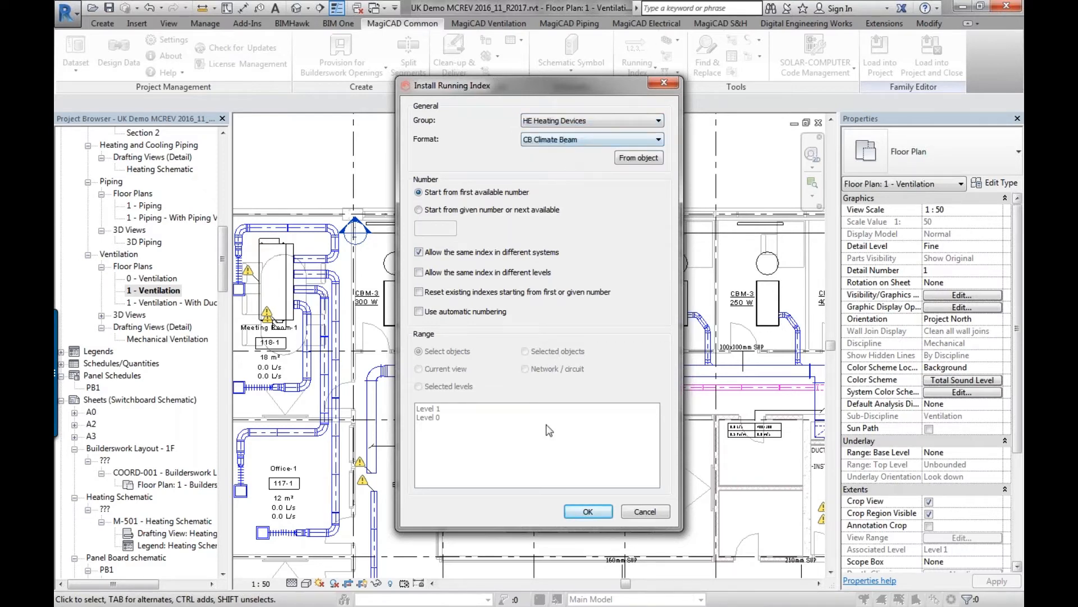
{"action": "left_click", "coordinate": [587, 511]}
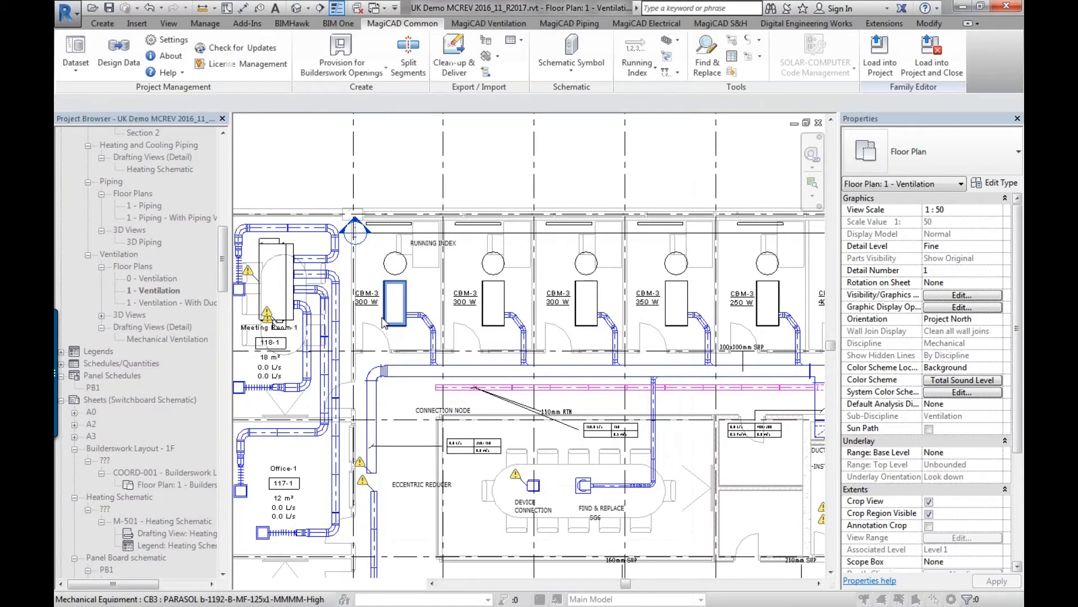
Step: Assign consecutive running indexes to the first seven climate beams along the upper row of offices
{"action": "left_click", "coordinate": [395, 303]}
{"action": "left_click", "coordinate": [493, 303]}
{"action": "left_click", "coordinate": [586, 306]}
{"action": "left_click", "coordinate": [670, 316]}
{"action": "scroll", "coordinate": [676, 248], "scroll_direction": "up", "scroll_amount": 5}
{"action": "middle_click_drag", "start_coordinate": [667, 359], "coordinate": [286, 347]}
{"action": "left_click", "coordinate": [481, 399]}
{"action": "left_click", "coordinate": [692, 400]}
{"action": "middle_click_drag", "start_coordinate": [695, 400], "coordinate": [432, 393]}
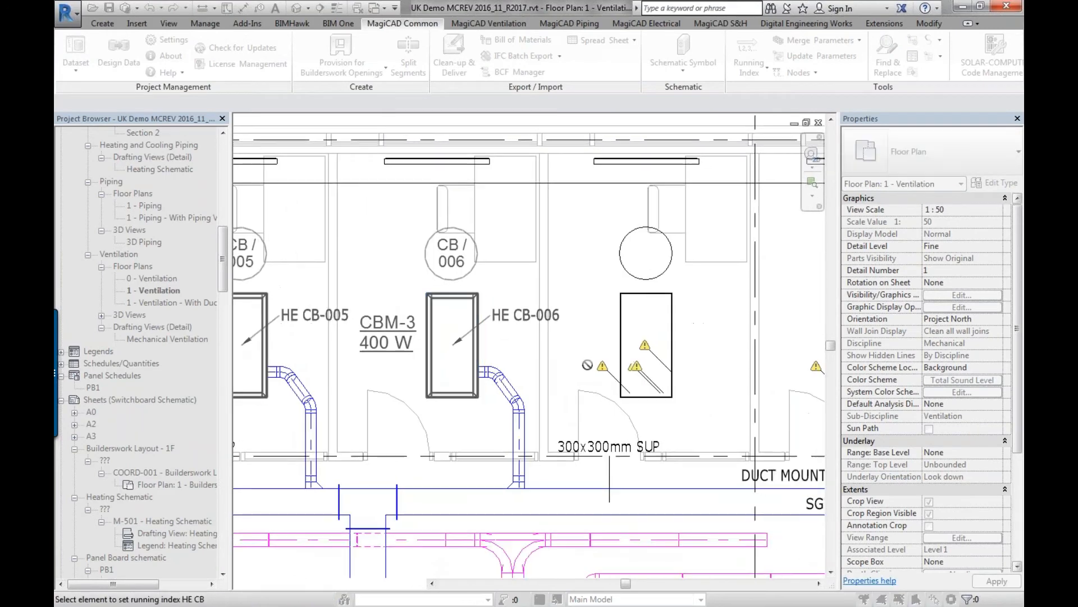
{"action": "left_click", "coordinate": [640, 393]}
Step: Keep the seventh climate beam's existing index, assign the next running index to the eighth beam, and end the numbering
{"action": "scroll", "coordinate": [640, 396], "scroll_direction": "down", "scroll_amount": 3}
{"action": "scroll", "coordinate": [423, 386], "scroll_direction": "up", "scroll_amount": 2}
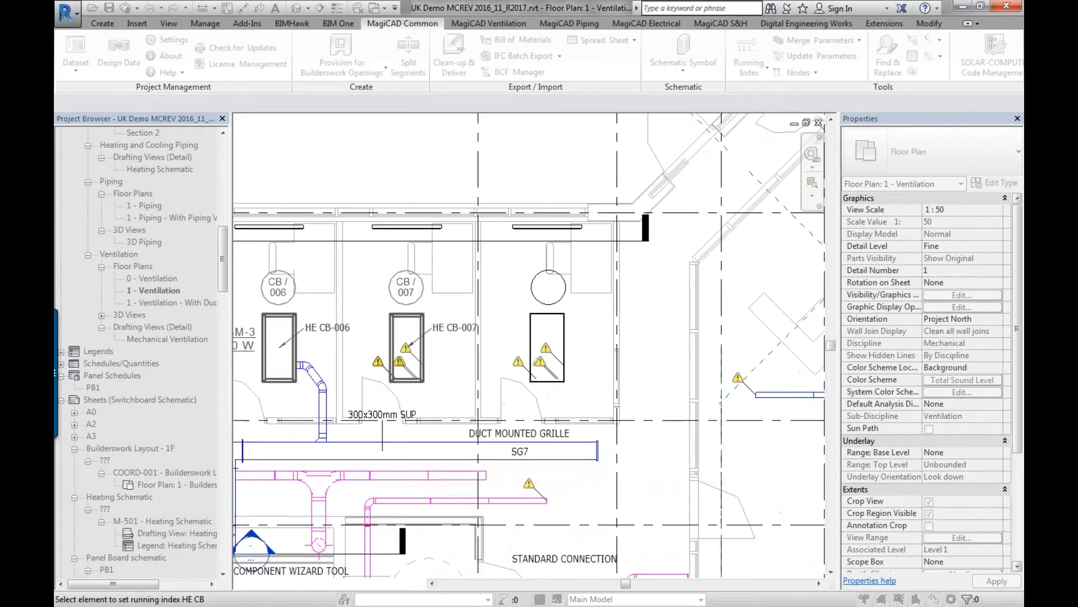
{"action": "left_click", "coordinate": [422, 385]}
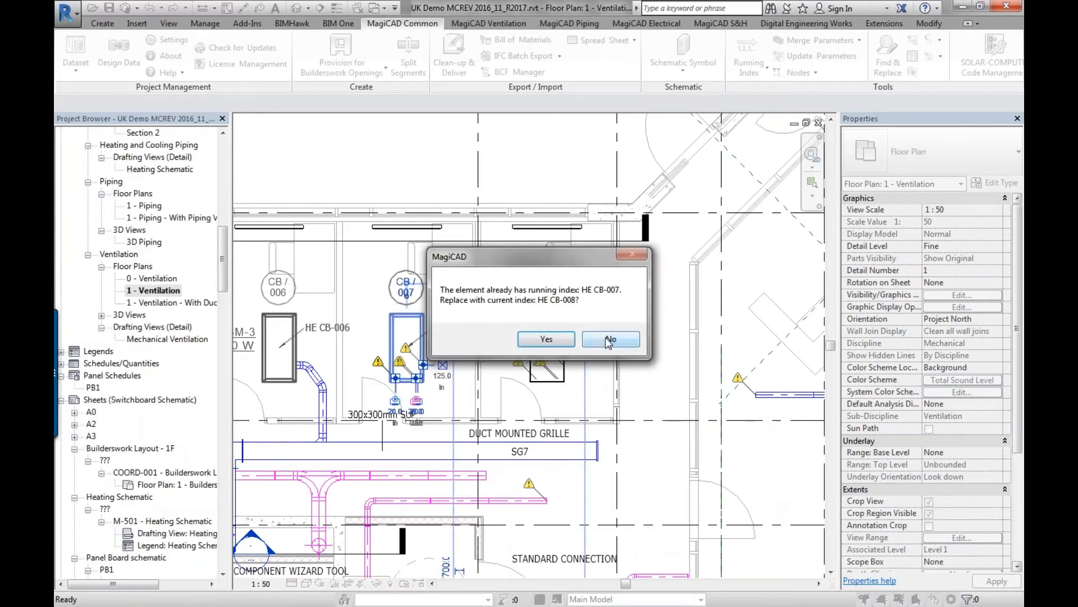
{"action": "left_click", "coordinate": [610, 339]}
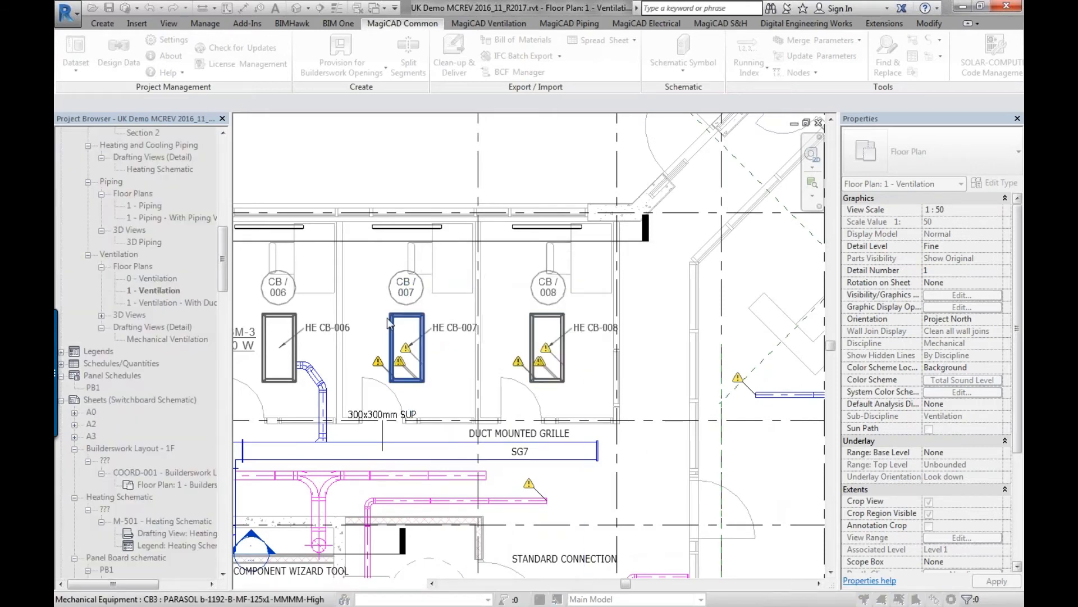
{"action": "key", "text": "Escape"}
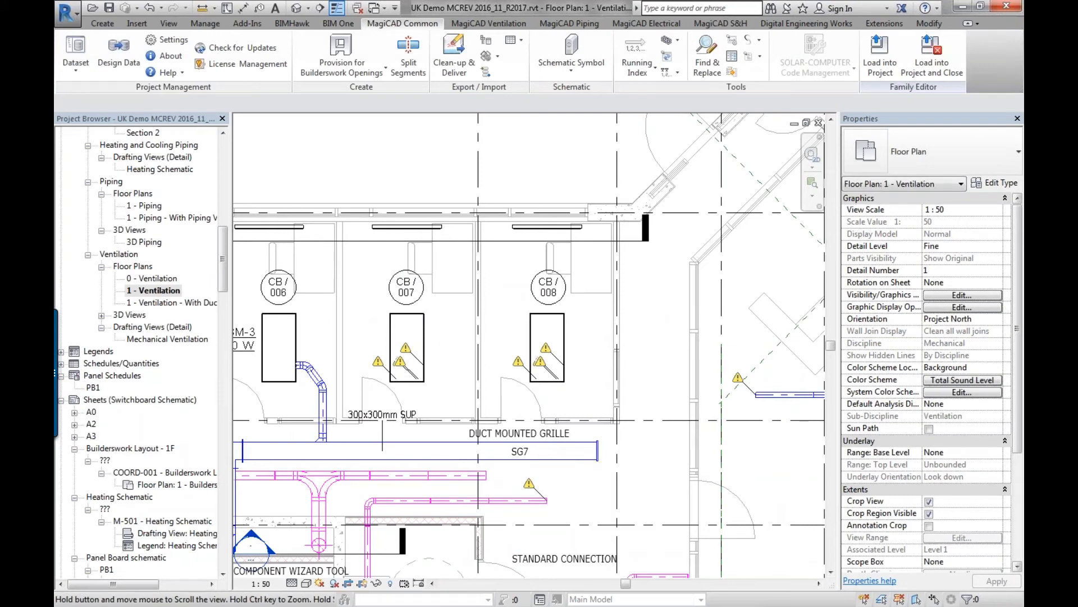
Step: Open the running index manager and list the CB climate beam indexes in the HE group
{"action": "middle_click_drag", "start_coordinate": [339, 394], "coordinate": [410, 355]}
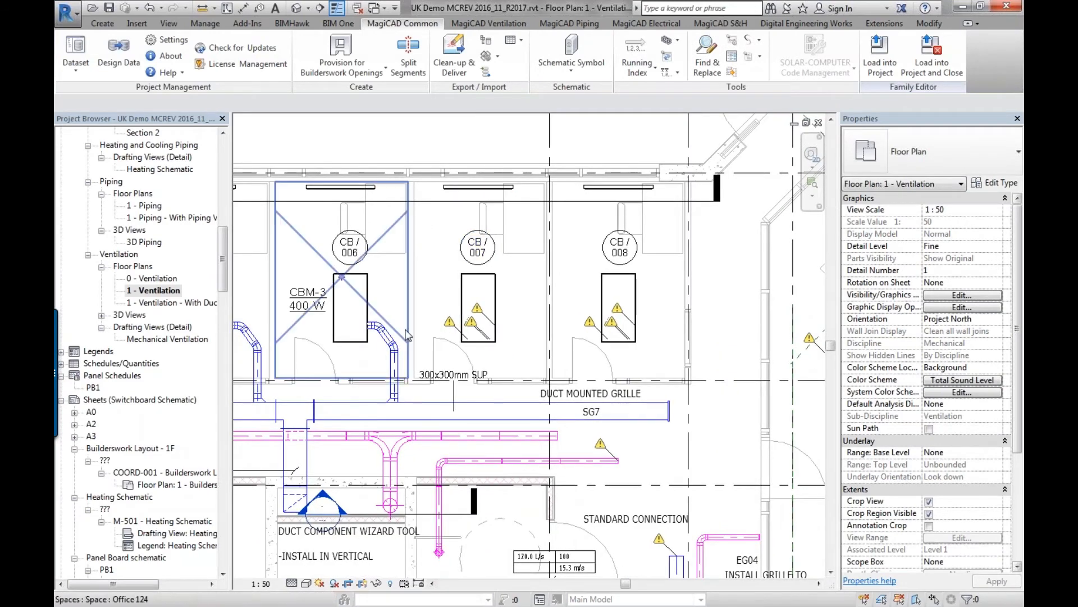
{"action": "scroll", "coordinate": [425, 226], "scroll_direction": "down", "scroll_amount": 3}
{"action": "scroll", "coordinate": [349, 321], "scroll_direction": "down", "scroll_amount": 3}
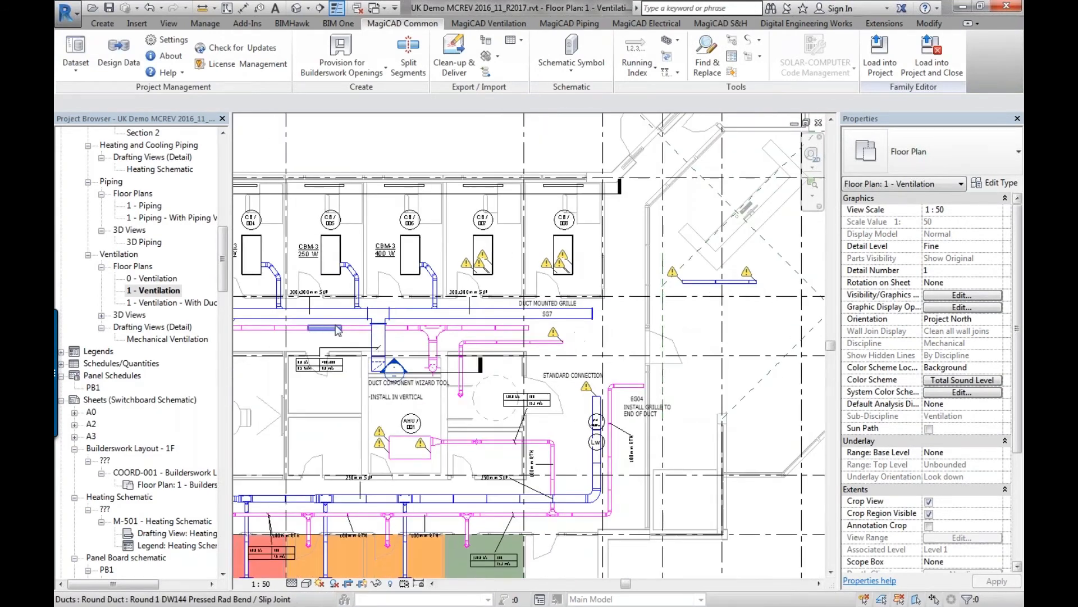
{"action": "middle_click_drag", "start_coordinate": [348, 322], "coordinate": [444, 291]}
{"action": "left_click", "coordinate": [637, 65]}
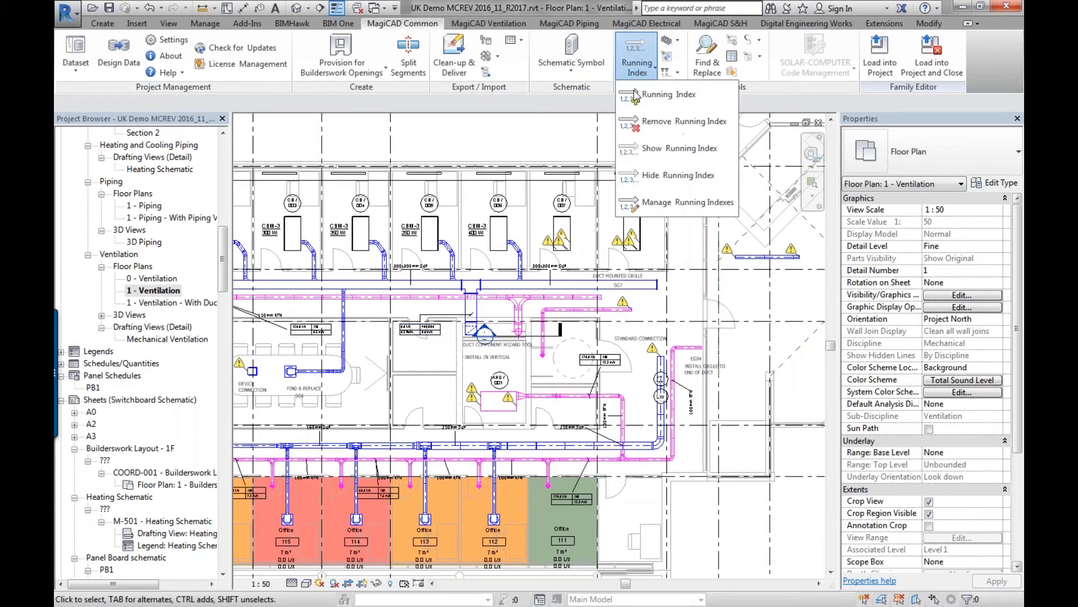
{"action": "left_click", "coordinate": [674, 202]}
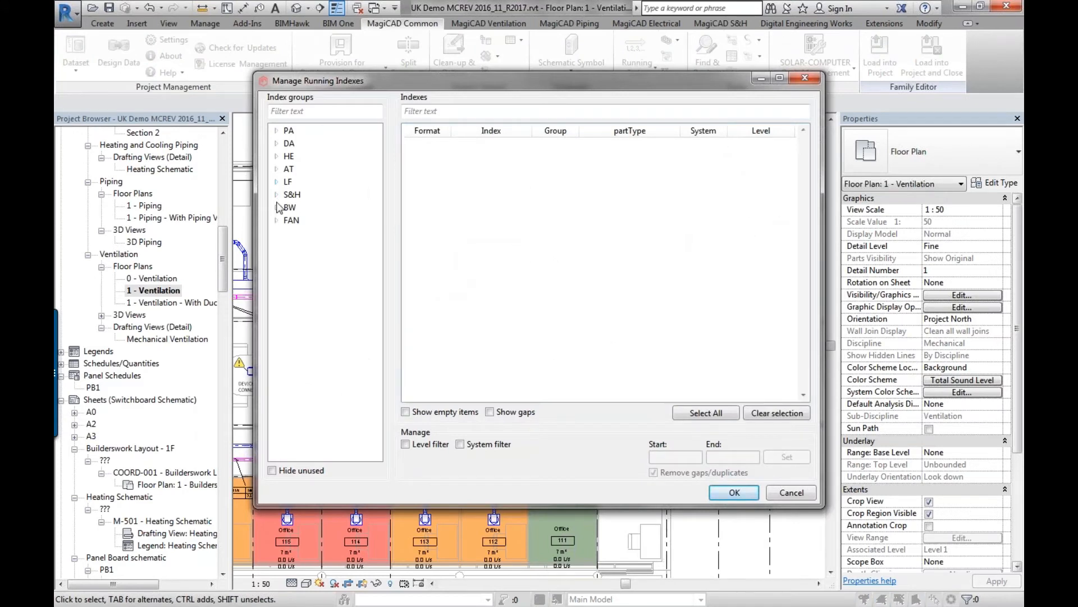
{"action": "left_click", "coordinate": [276, 157]}
{"action": "left_click", "coordinate": [302, 194]}
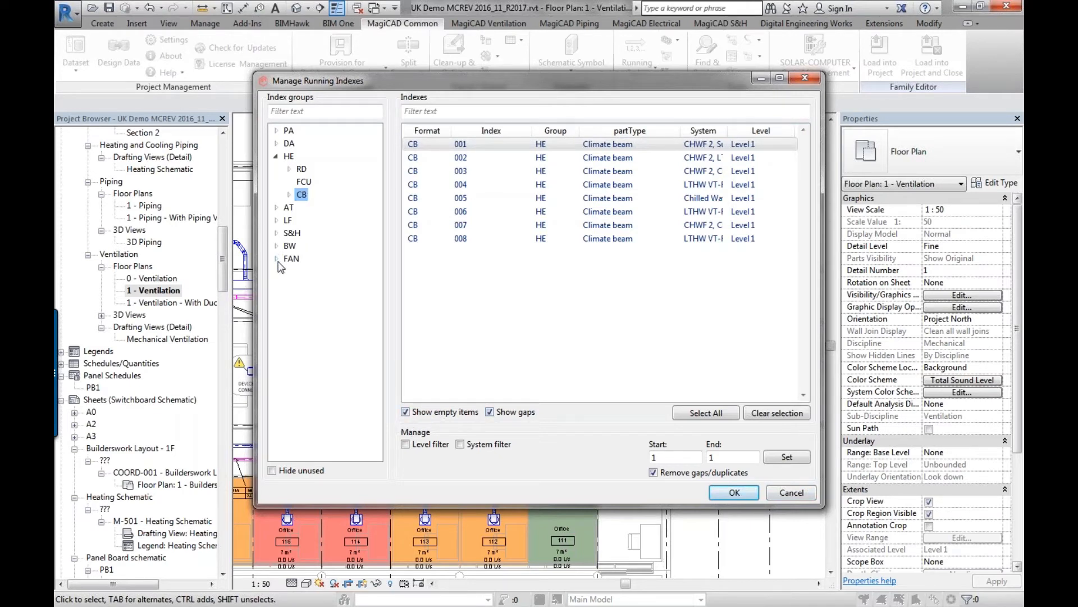
Step: Assign running indexes 1 to 4 to all four unnumbered generic models in the BW group and accept the changes
{"action": "left_click", "coordinate": [303, 259]}
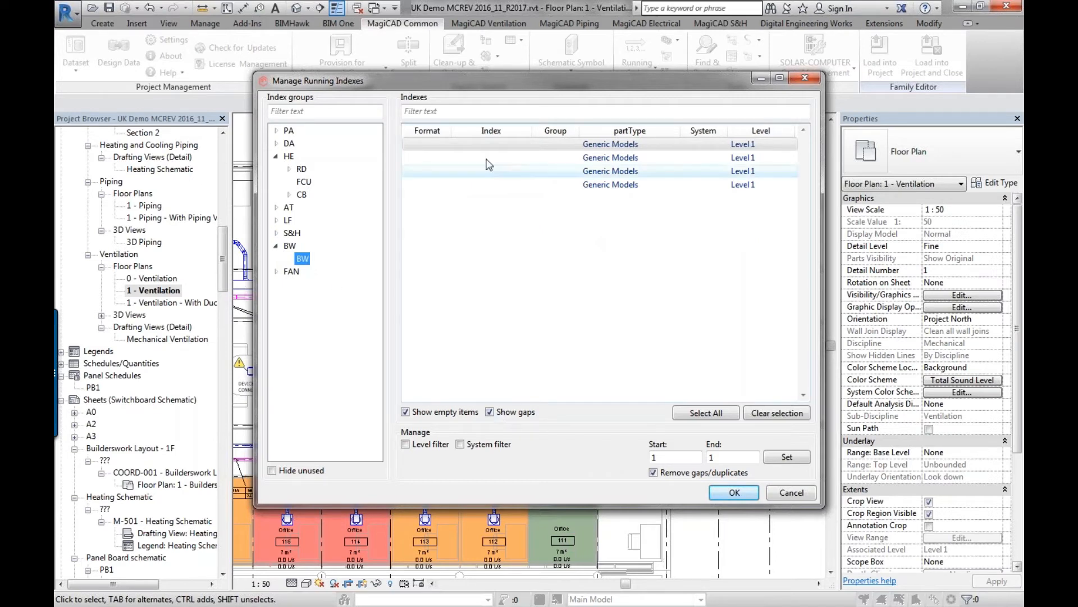
{"action": "left_click", "coordinate": [491, 185]}
{"action": "left_click", "coordinate": [488, 148], "text": "shift"}
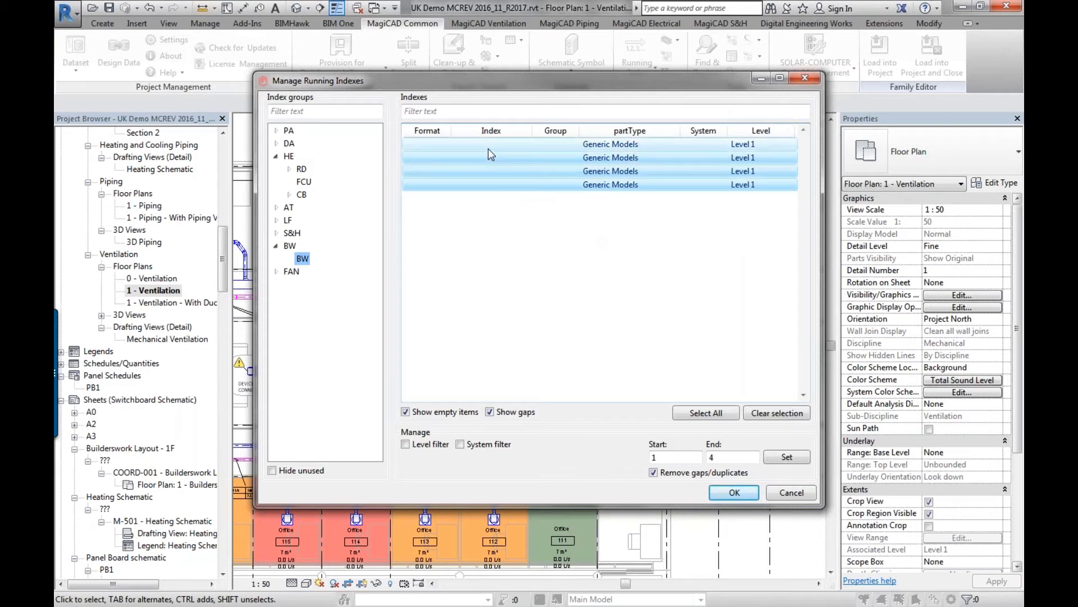
{"action": "left_click", "coordinate": [770, 457]}
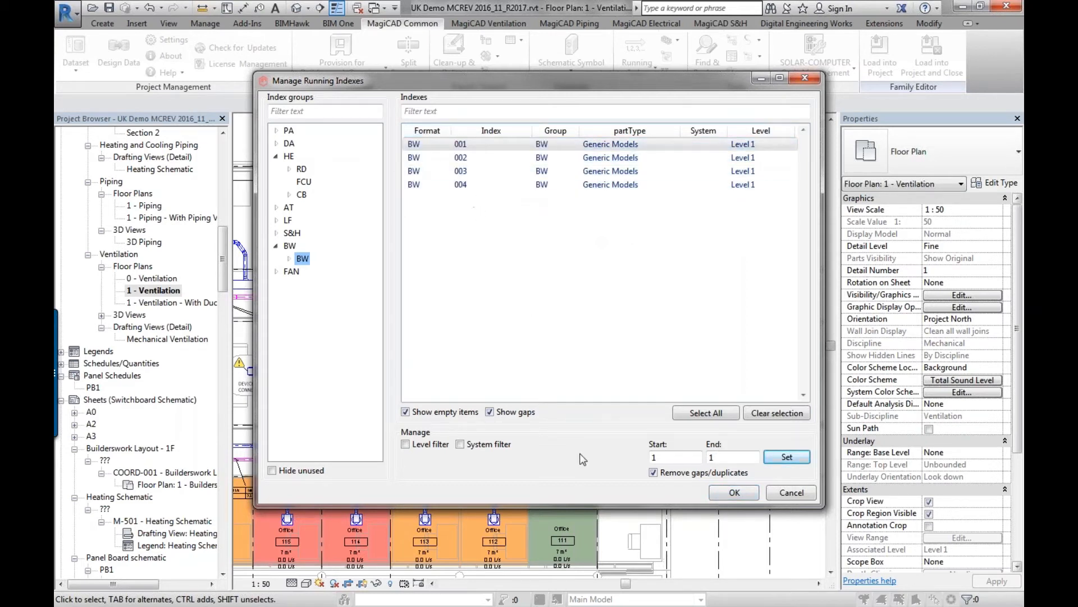
{"action": "left_click", "coordinate": [735, 493]}
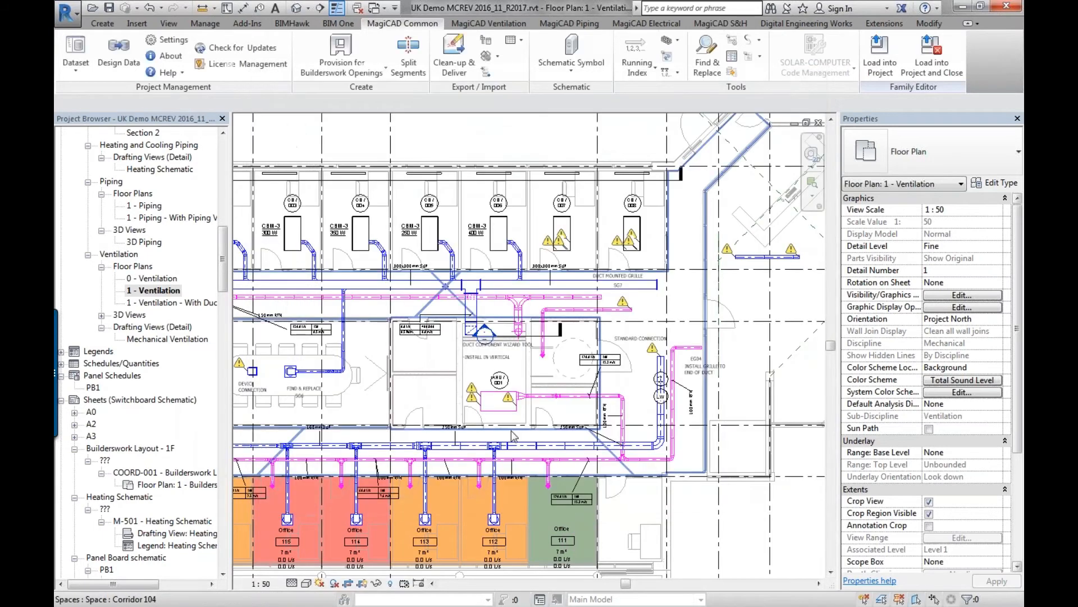
Step: In the Air Terminal Size merge parameter configuration, order the entries as Air Terminal Width, W, x, Air Terminal Length, L
{"action": "middle_click_drag", "start_coordinate": [404, 327], "coordinate": [442, 310]}
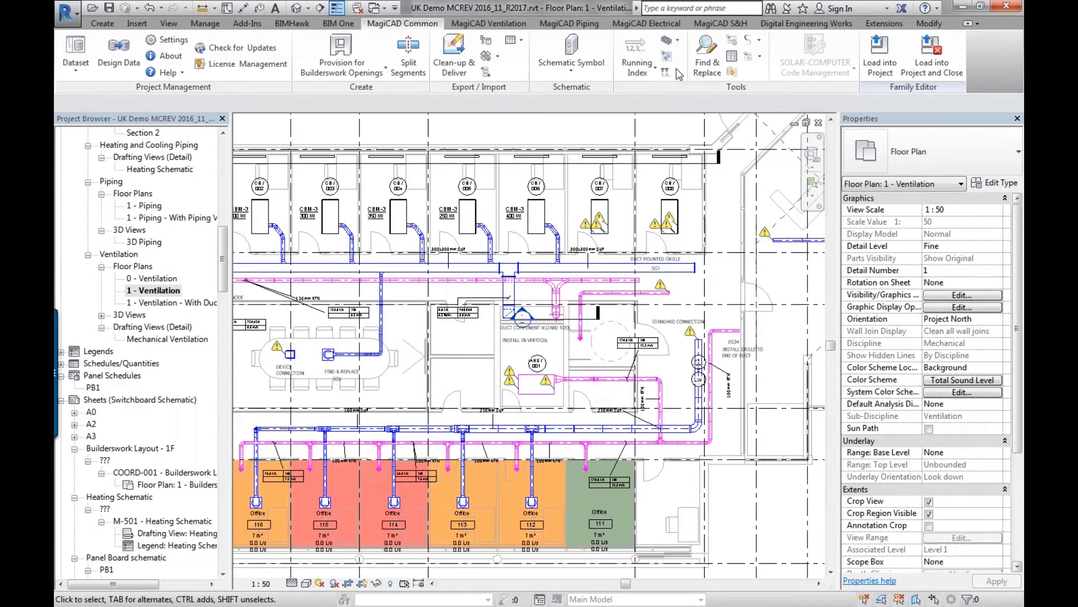
{"action": "left_click", "coordinate": [675, 43]}
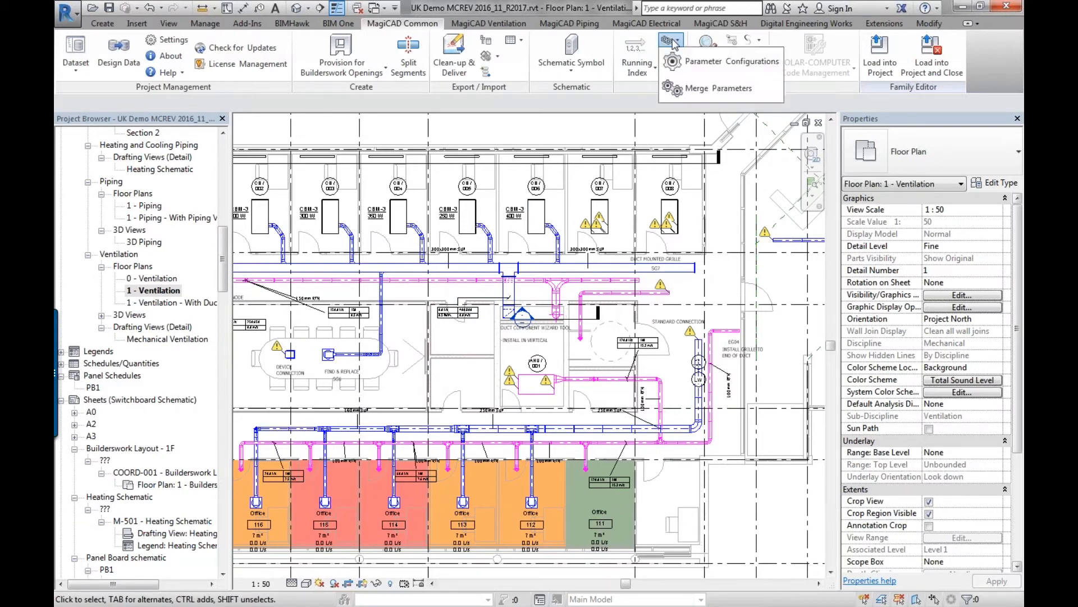
{"action": "left_click", "coordinate": [709, 88]}
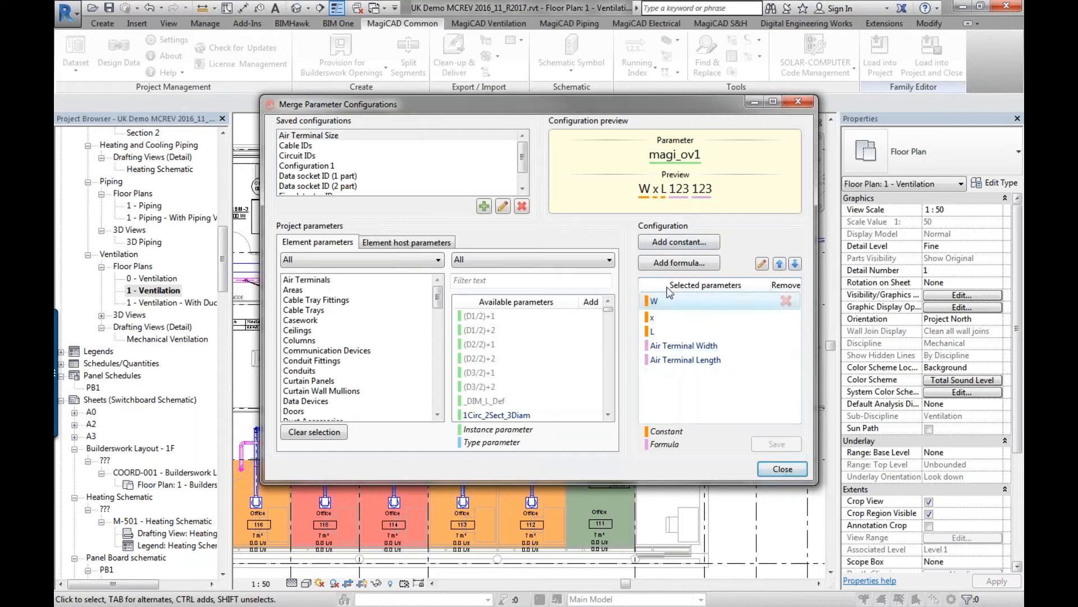
{"action": "left_click", "coordinate": [703, 345]}
{"action": "left_click", "coordinate": [779, 264]}
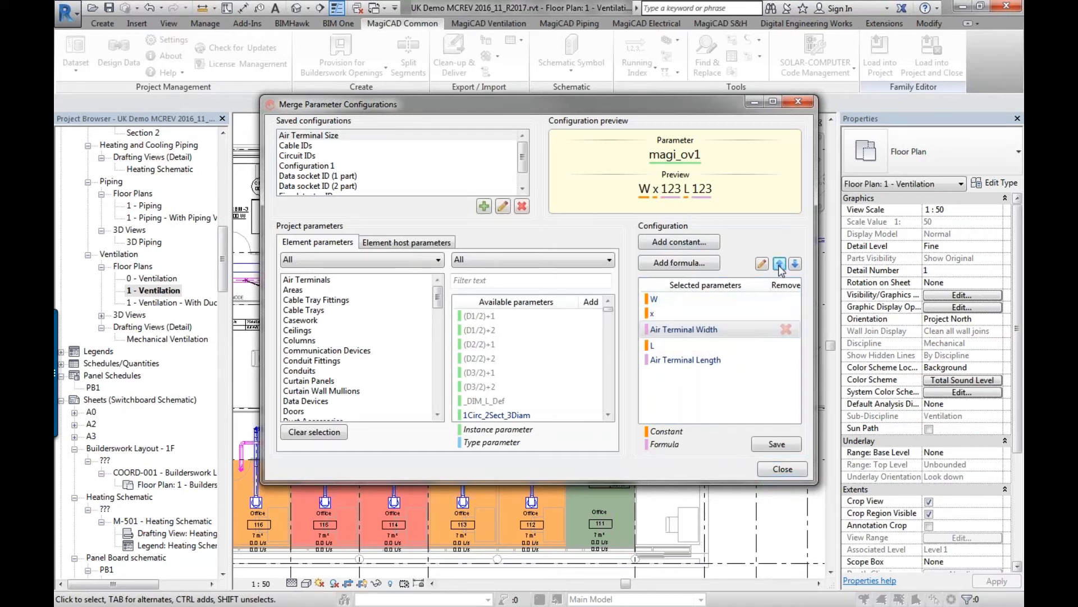
{"action": "left_click", "coordinate": [779, 264]}
{"action": "left_click", "coordinate": [714, 358]}
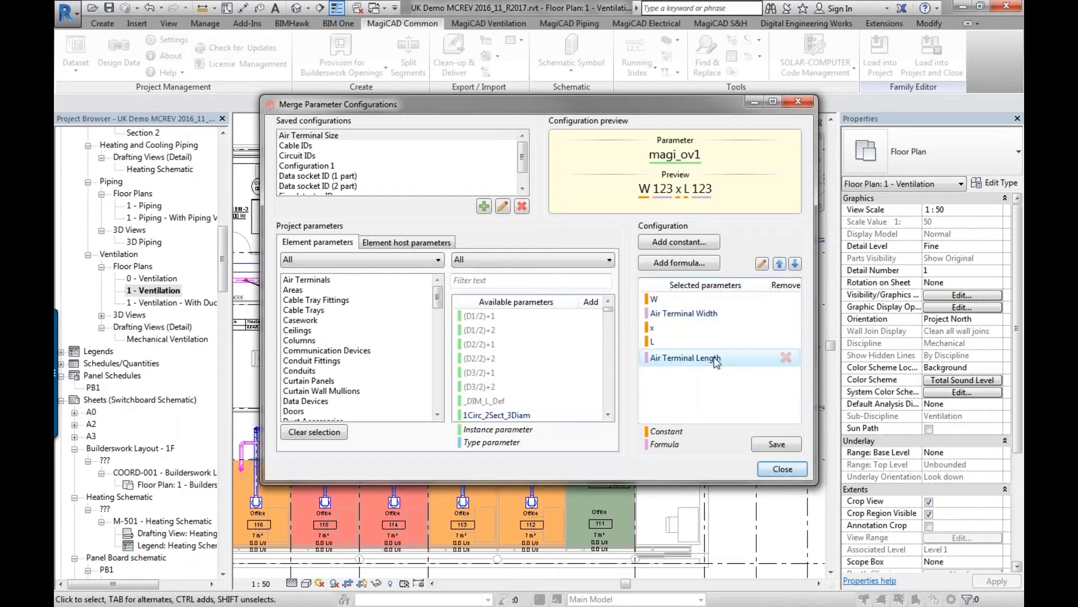
{"action": "left_click", "coordinate": [719, 314]}
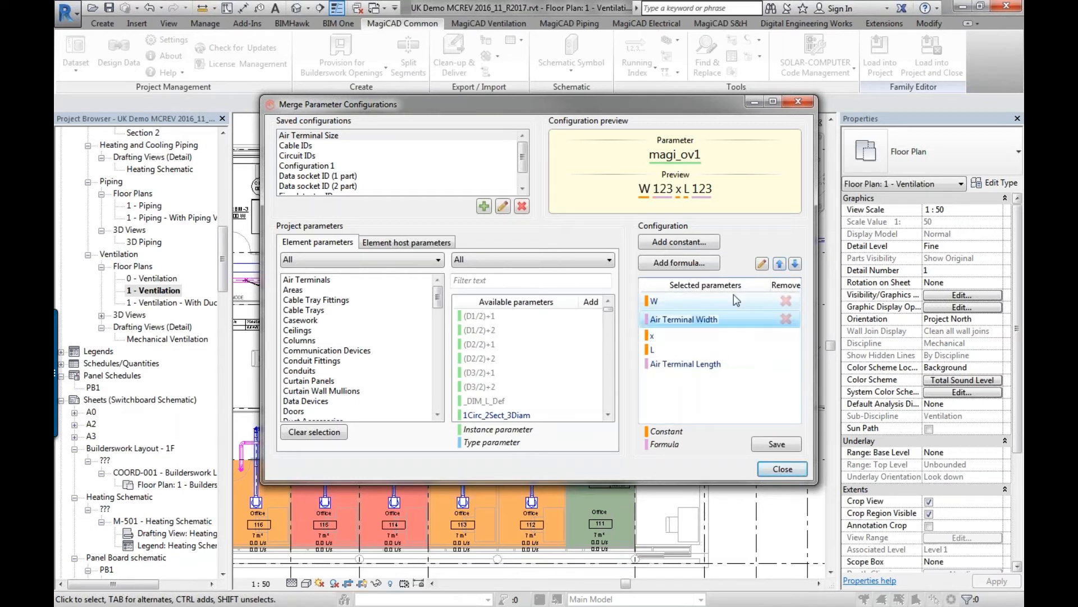
{"action": "left_click", "coordinate": [780, 264]}
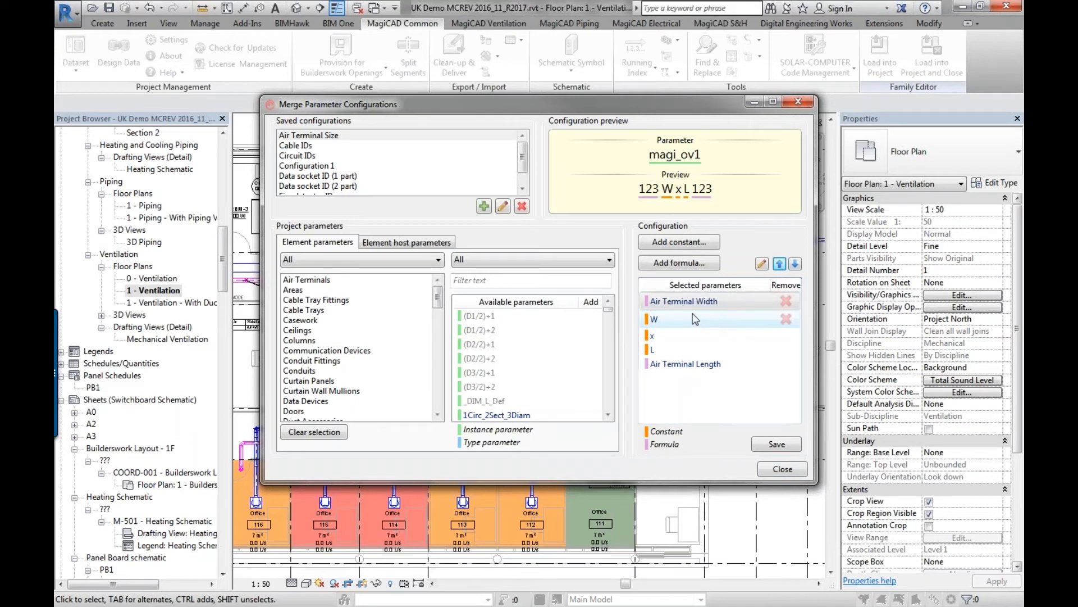
{"action": "left_click", "coordinate": [691, 364]}
{"action": "left_click", "coordinate": [779, 264]}
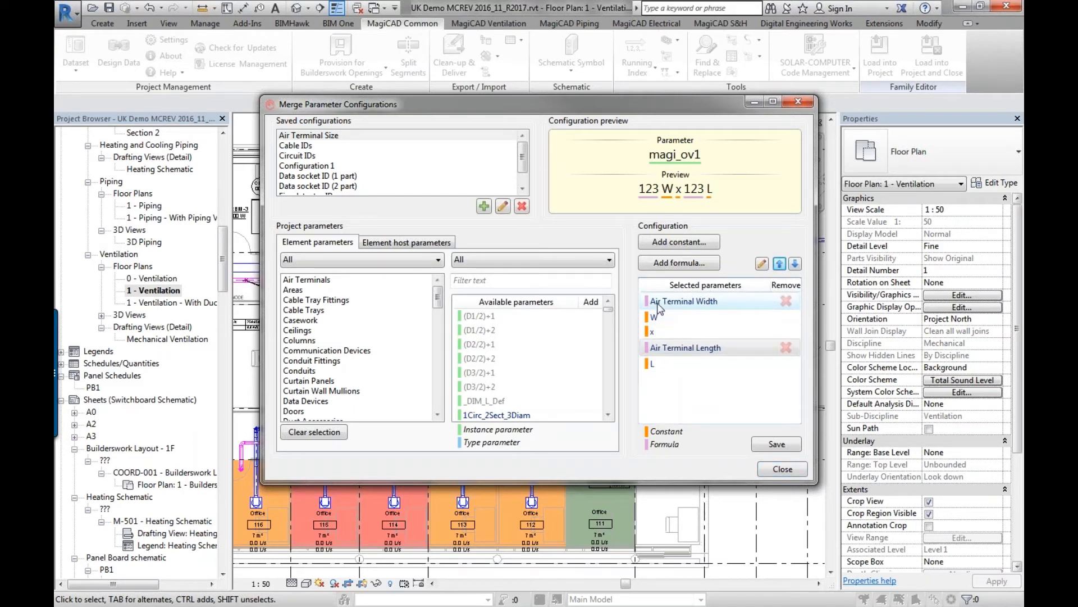
Step: Review the order of the merged parameters against the magi_ov1 preview and close the merge parameter configurations
{"action": "left_click", "coordinate": [658, 305]}
{"action": "key", "text": "Down"}
{"action": "key", "text": "Down"}
{"action": "key", "text": "Down"}
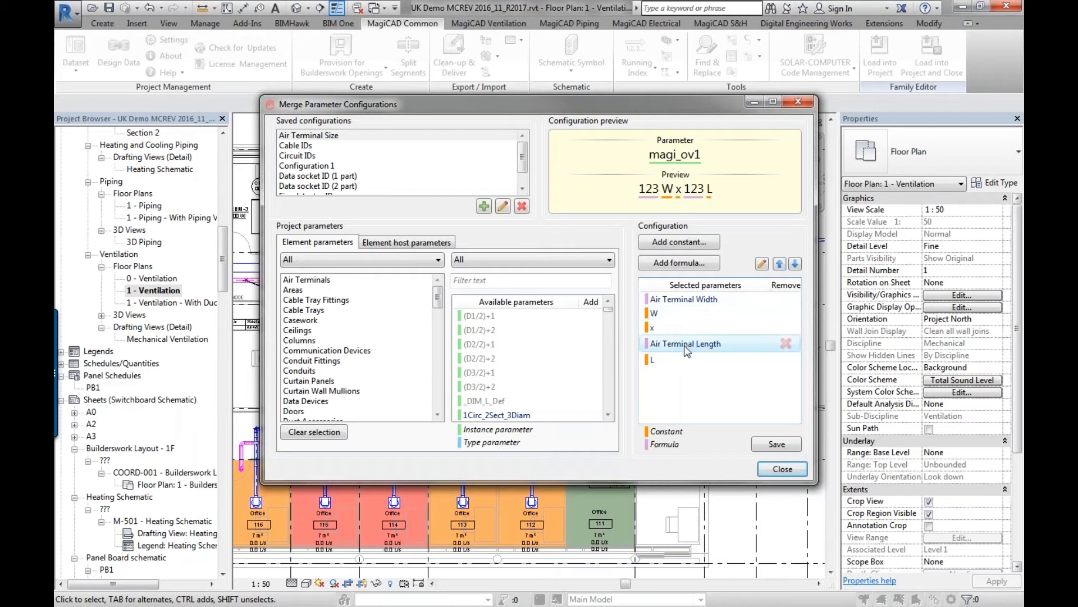
{"action": "left_click", "coordinate": [685, 197]}
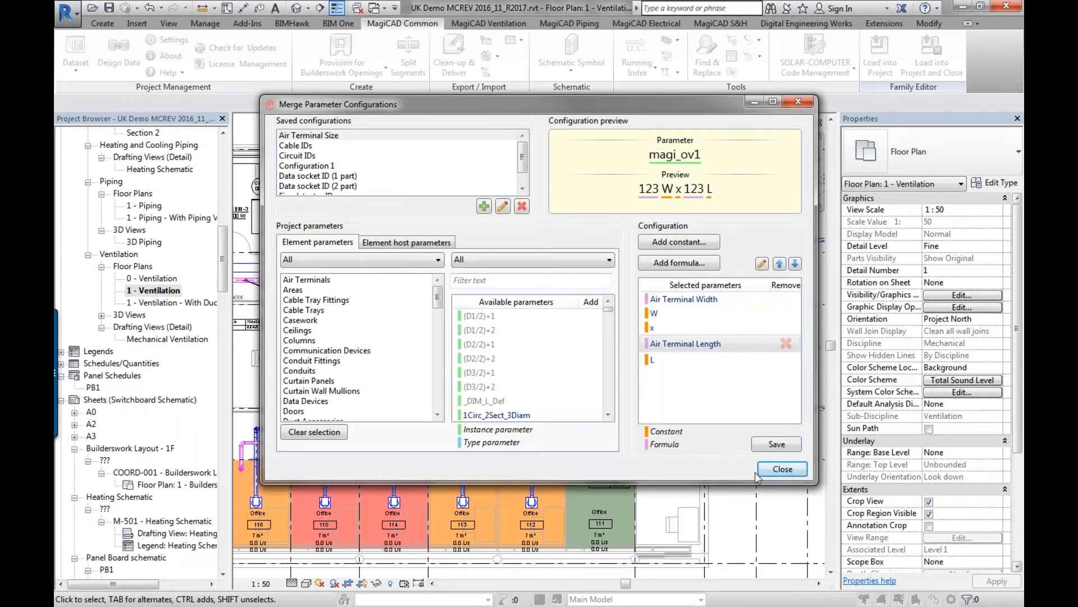
{"action": "left_click", "coordinate": [784, 471]}
{"action": "left_click", "coordinate": [527, 323]}
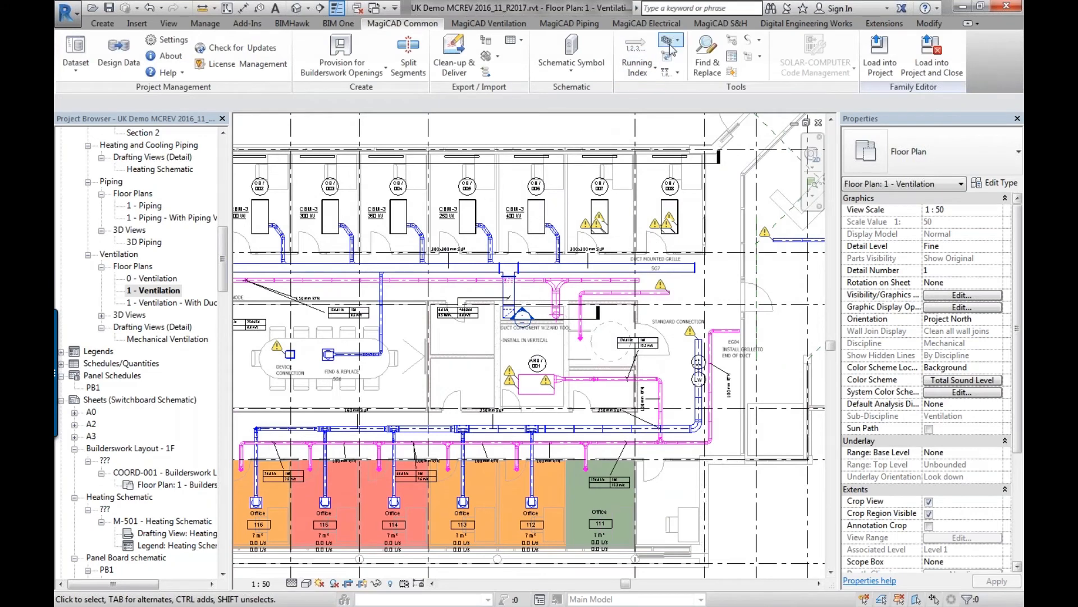
Step: Start Find and Replace for the project and choose the SG1 supply air device COLIBRI CCa 125-400-OR+ALSd 100-125 as the item to find
{"action": "left_click", "coordinate": [705, 66]}
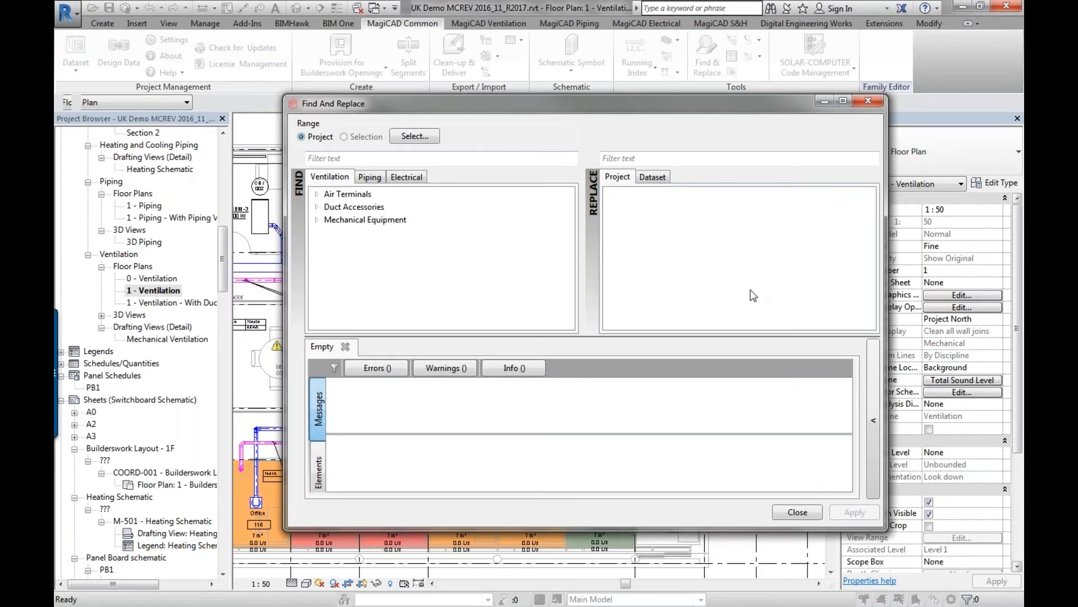
{"action": "left_click_drag", "start_coordinate": [649, 110], "coordinate": [531, 113]}
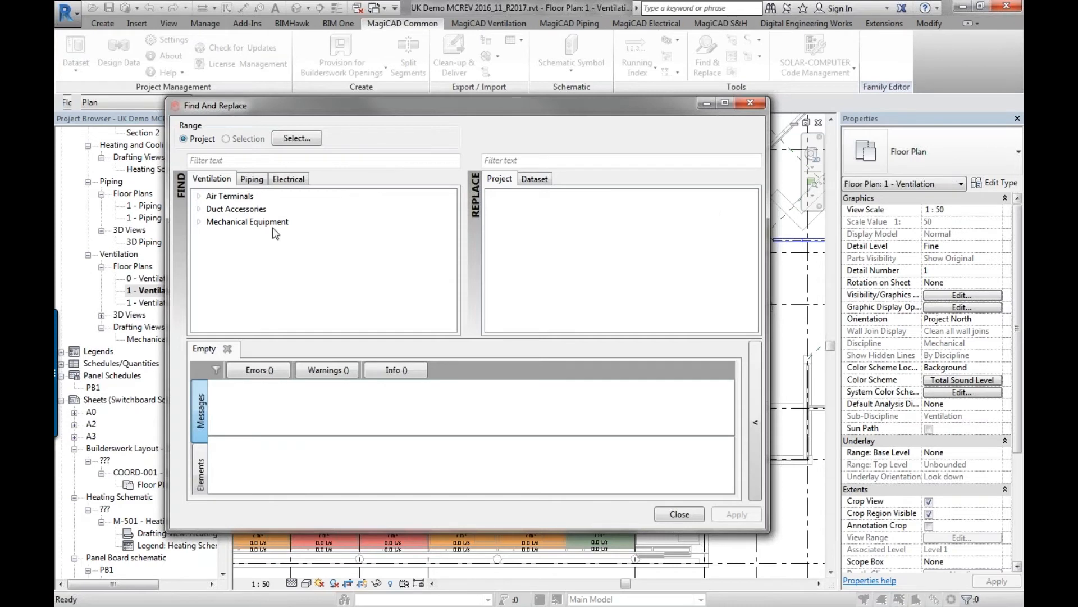
{"action": "left_click", "coordinate": [200, 196]}
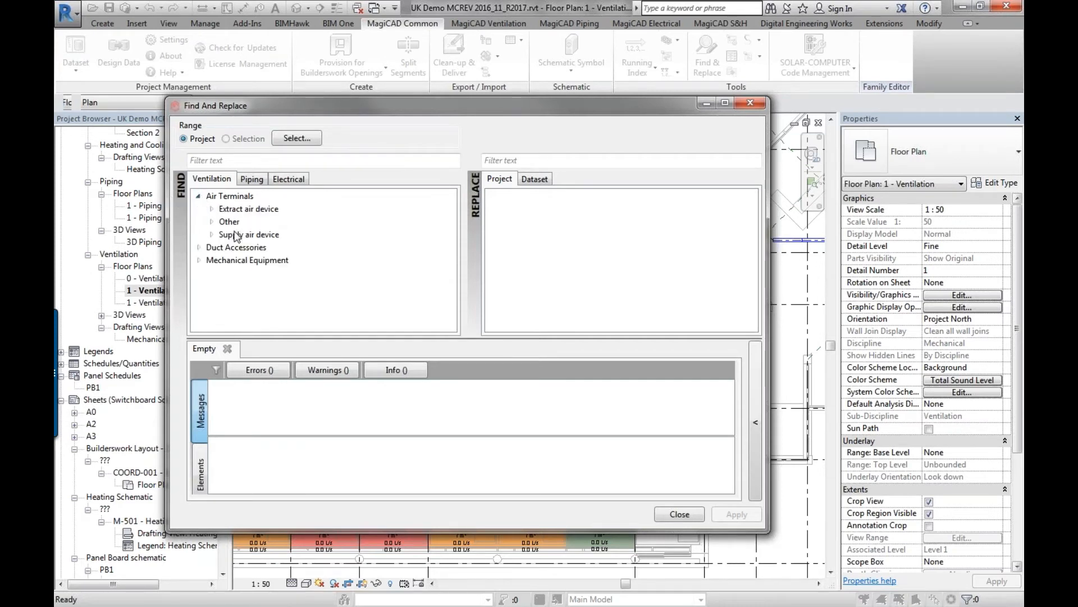
{"action": "left_click", "coordinate": [213, 235]}
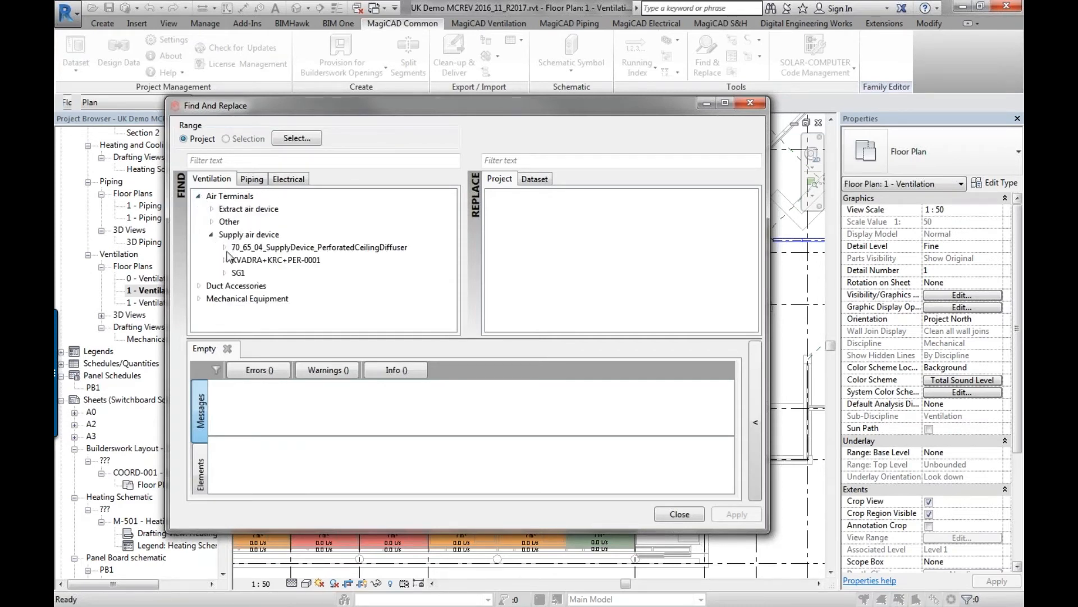
{"action": "left_click", "coordinate": [224, 273]}
{"action": "left_click", "coordinate": [301, 285]}
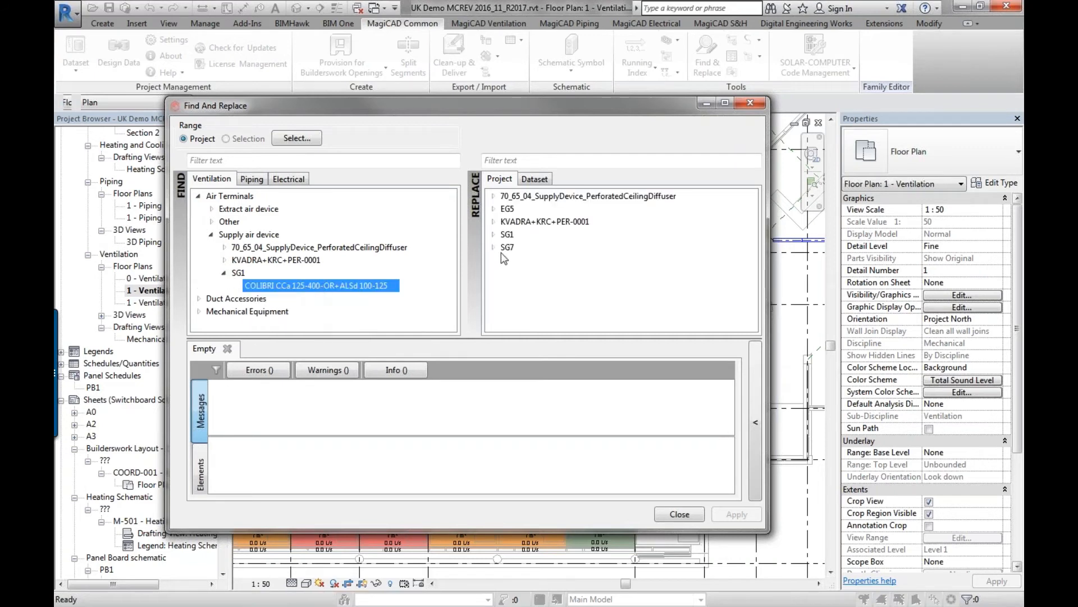
Step: Try the project's ADLQL-K-H-D-S/300 1w diffuser and the dataset's SI-1-1/4R-100 displacement device as replacements
{"action": "left_click", "coordinate": [493, 196]}
{"action": "left_click", "coordinate": [556, 208]}
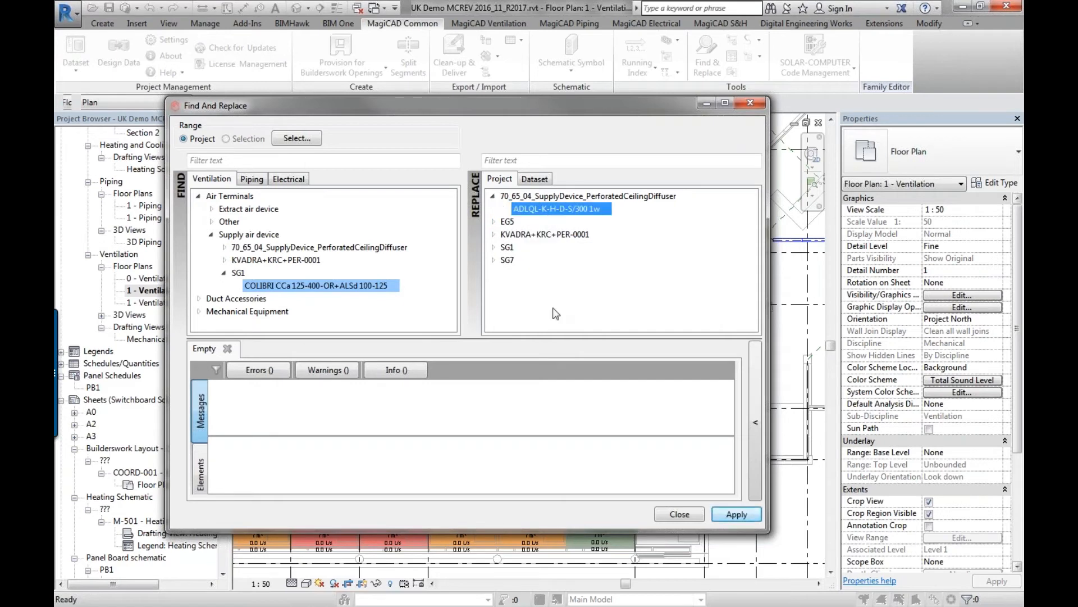
{"action": "left_click", "coordinate": [536, 179]}
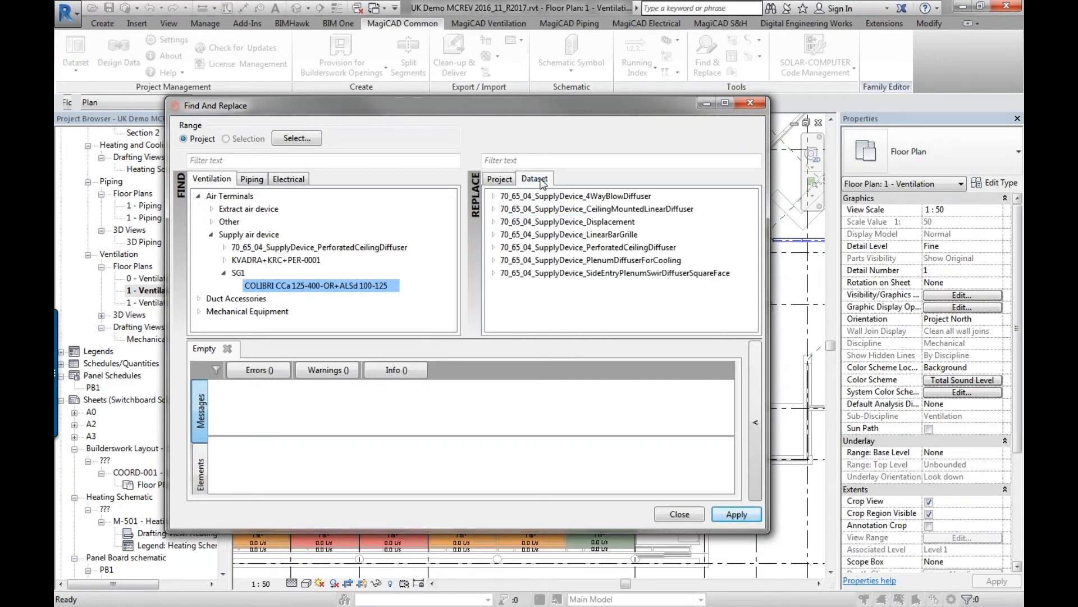
{"action": "left_click", "coordinate": [493, 222]}
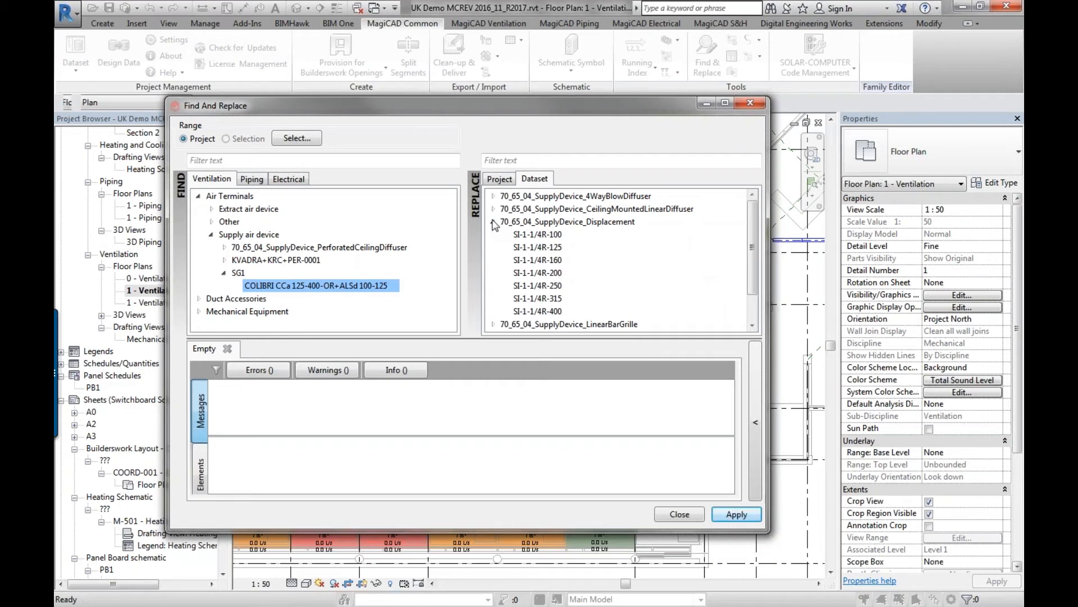
{"action": "left_click", "coordinate": [538, 236]}
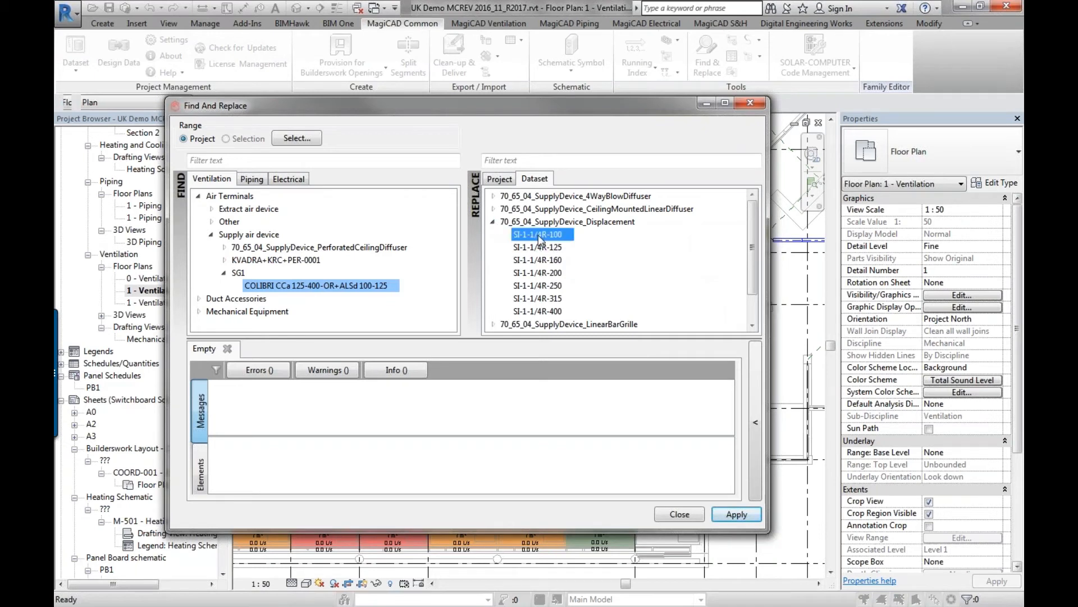
Step: Select dataset grille ALGc 200-100-1V+TRGc 200-100-125-K as replacement and inspect the diagram and dimensions of ALGc 300-150-1V+TRGc 300-150-200-K in its product properties
{"action": "left_click", "coordinate": [493, 324]}
{"action": "left_click", "coordinate": [550, 272]}
{"action": "right_click", "coordinate": [549, 273]}
{"action": "left_click", "coordinate": [584, 281]}
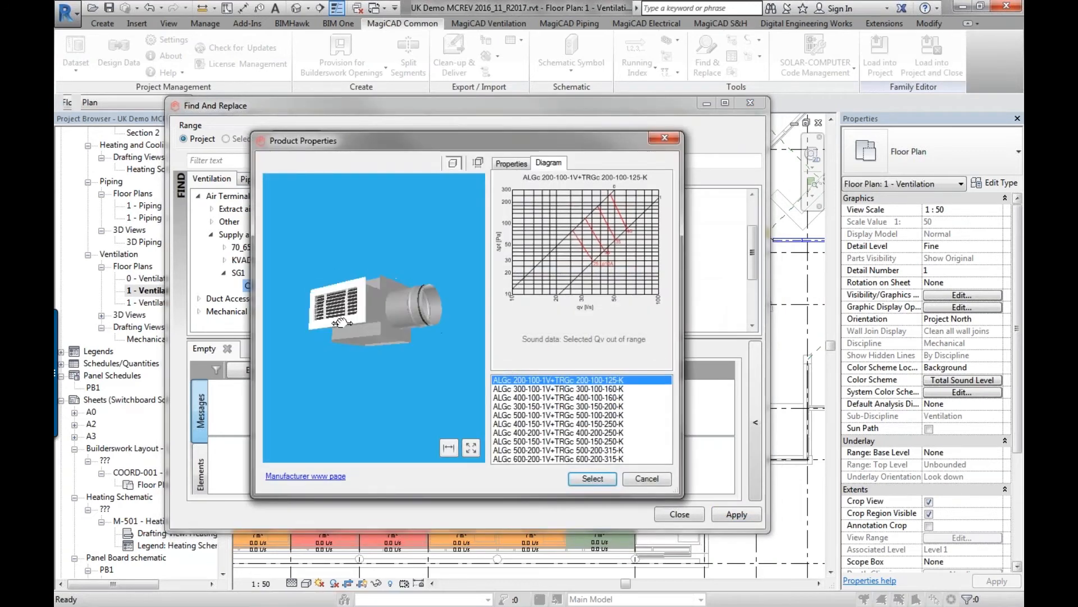
{"action": "left_click", "coordinate": [550, 406]}
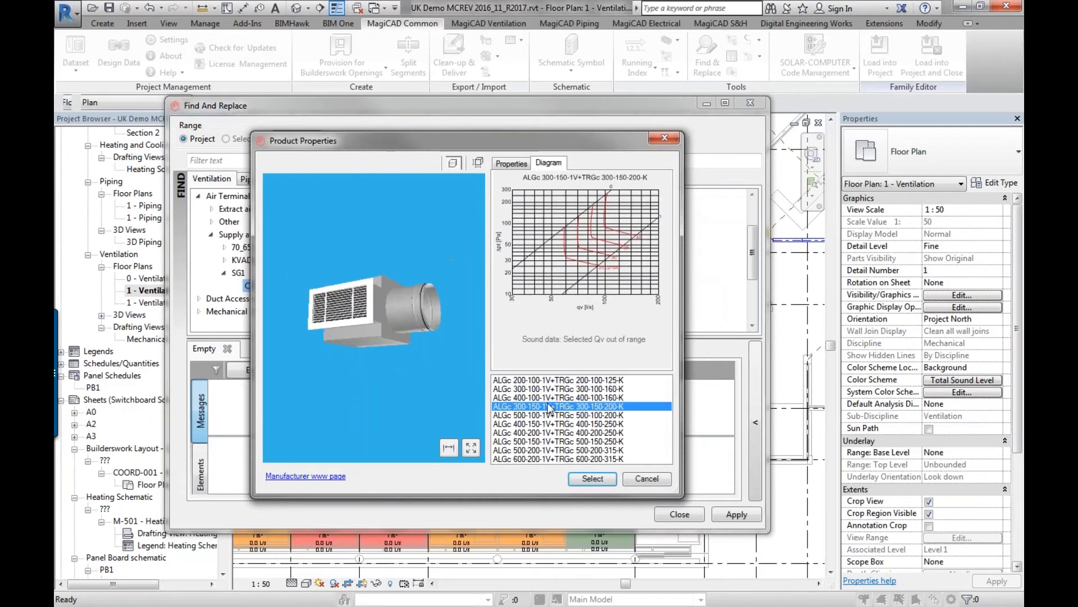
{"action": "left_click", "coordinate": [449, 448]}
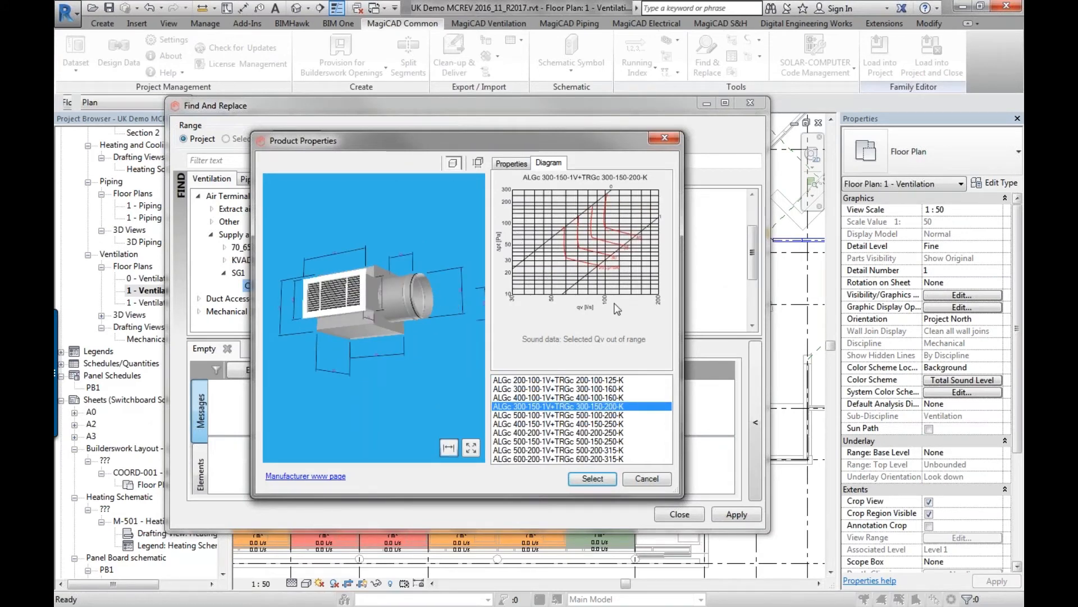
{"action": "left_click", "coordinate": [638, 478]}
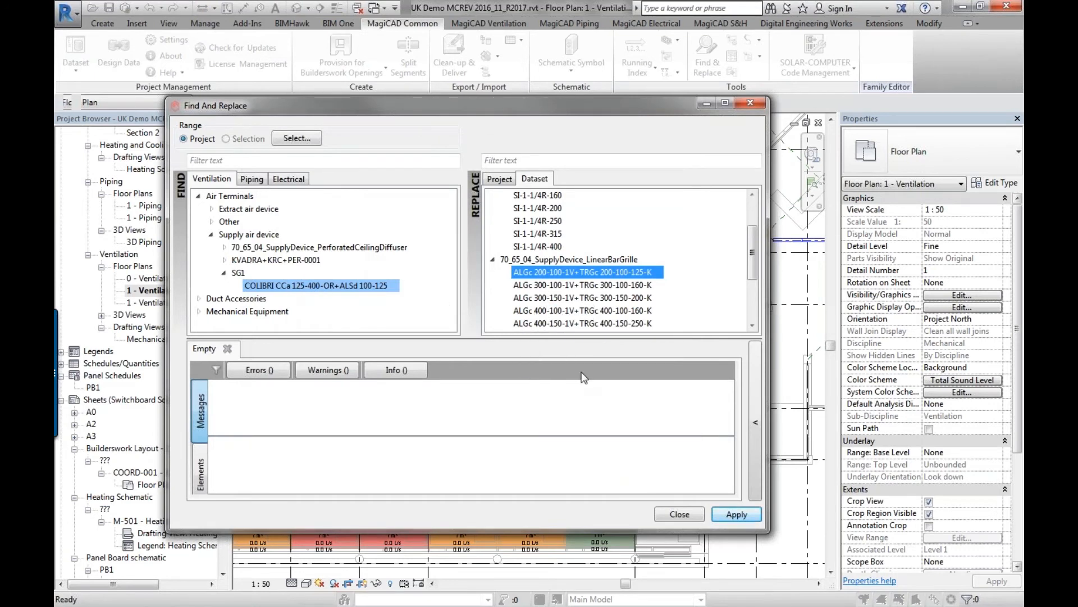
Step: Choose the electrical data device Data socket-2 under Data-socket-2-0001_2011_11 as the item to find
{"action": "left_click", "coordinate": [252, 180]}
{"action": "left_click", "coordinate": [299, 182]}
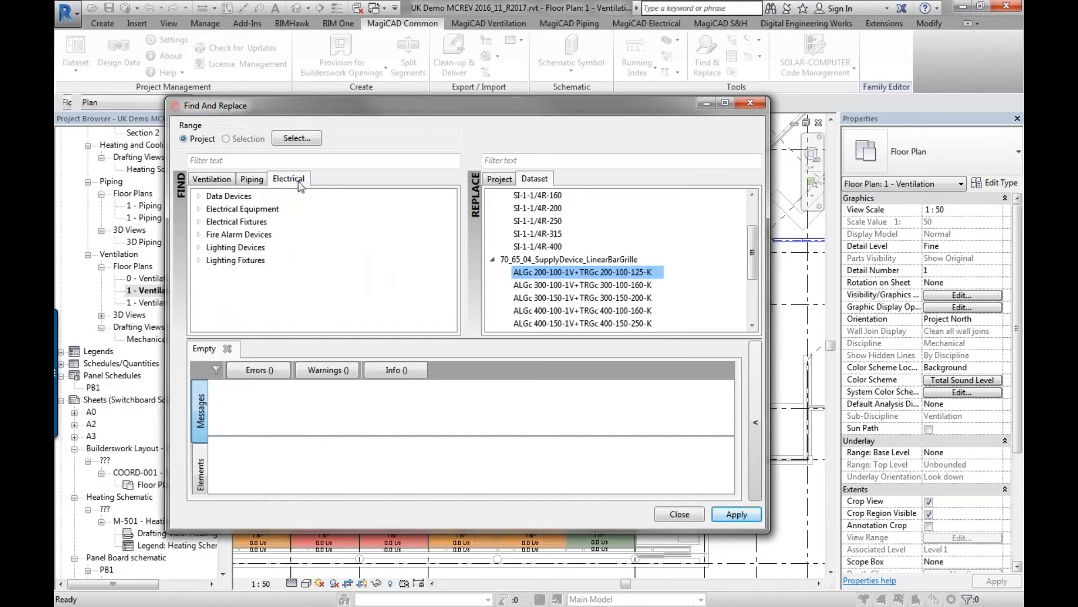
{"action": "left_click", "coordinate": [199, 196]}
{"action": "left_click", "coordinate": [230, 208]}
{"action": "left_click", "coordinate": [211, 208]}
{"action": "left_click", "coordinate": [250, 221]}
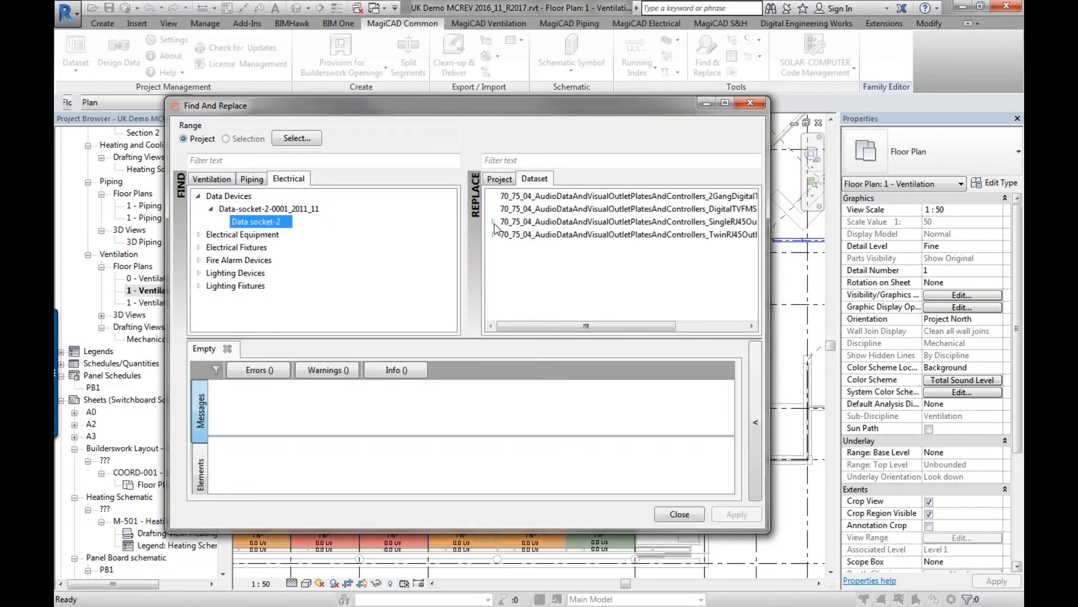
Step: Inspect the product properties of the dataset's 2-gang digital TV/FM outlet plate as a replacement, and leave Find and Replace without applying
{"action": "left_click", "coordinate": [531, 198]}
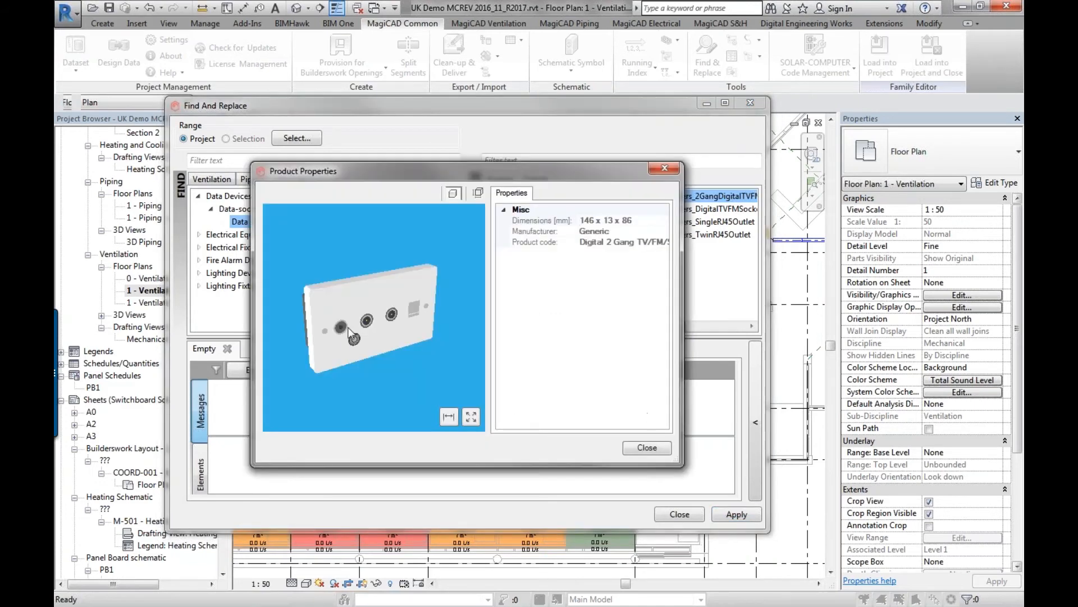
{"action": "left_click", "coordinate": [646, 447]}
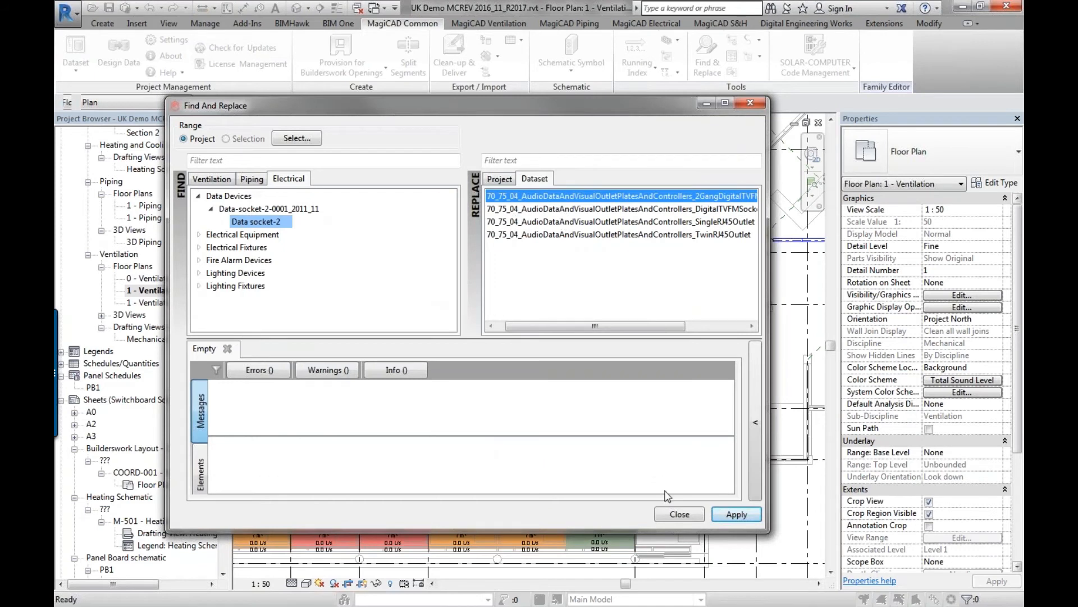
{"action": "left_click", "coordinate": [750, 102]}
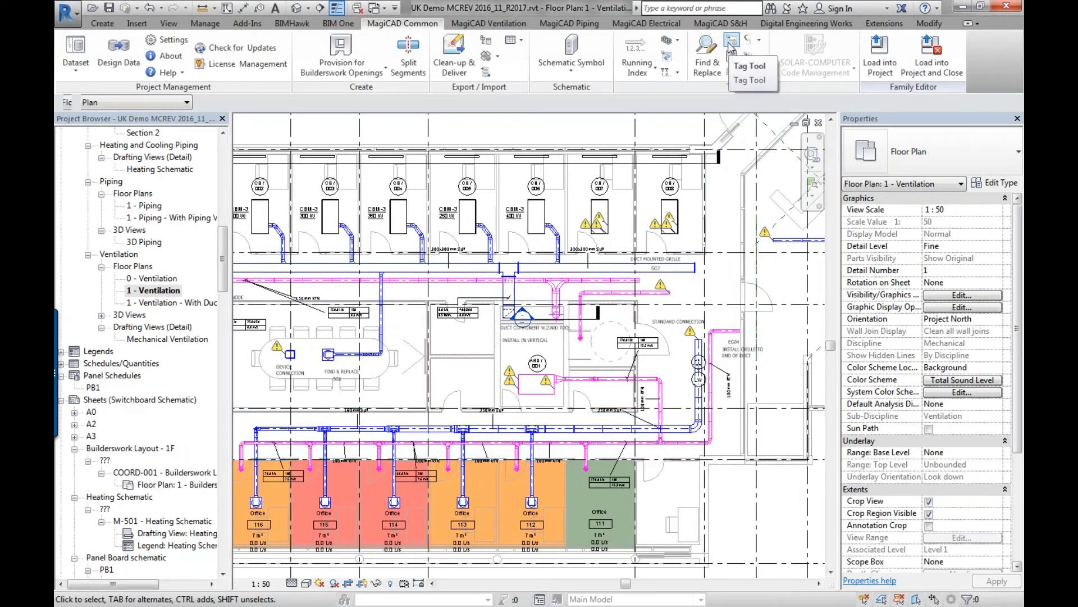
Step: Open the MagiCAD Tag Tool, view the device types under Air Terminals, and cancel the tool
{"action": "left_click", "coordinate": [731, 43]}
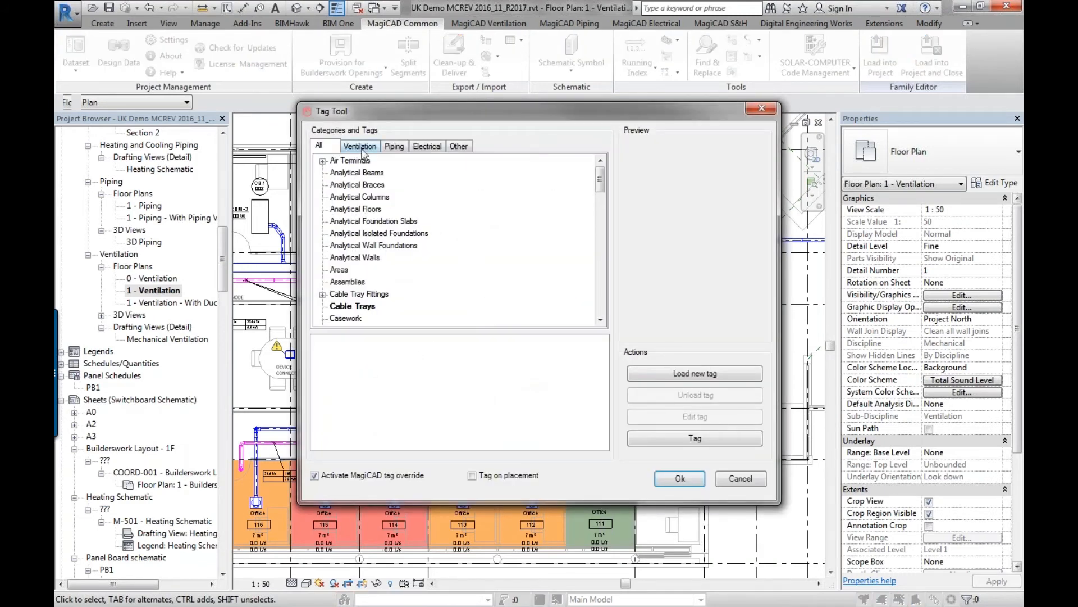
{"action": "left_click", "coordinate": [322, 162]}
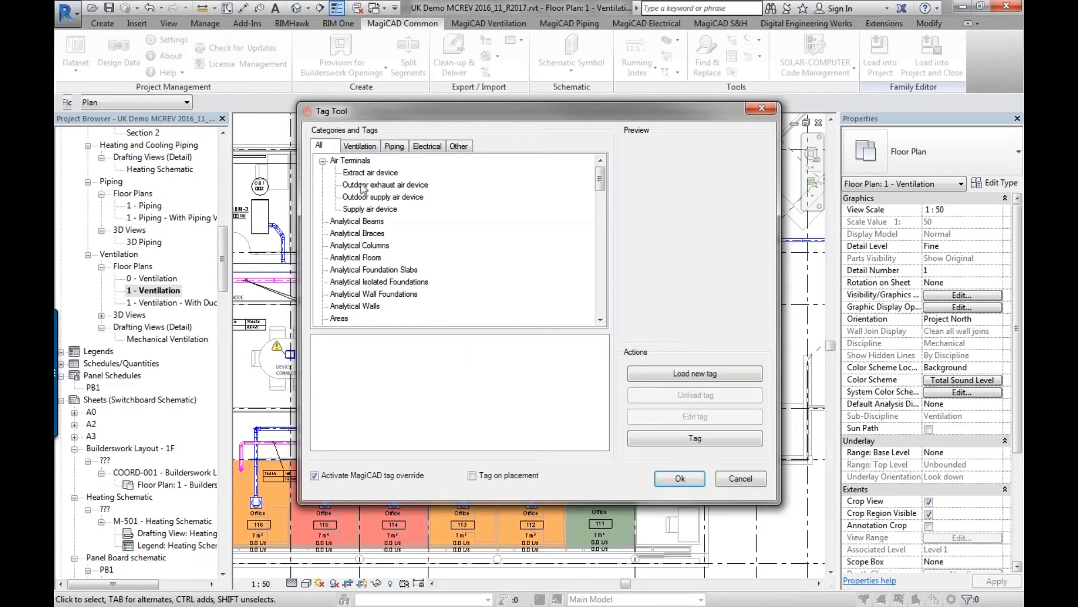
{"action": "left_click", "coordinate": [741, 477]}
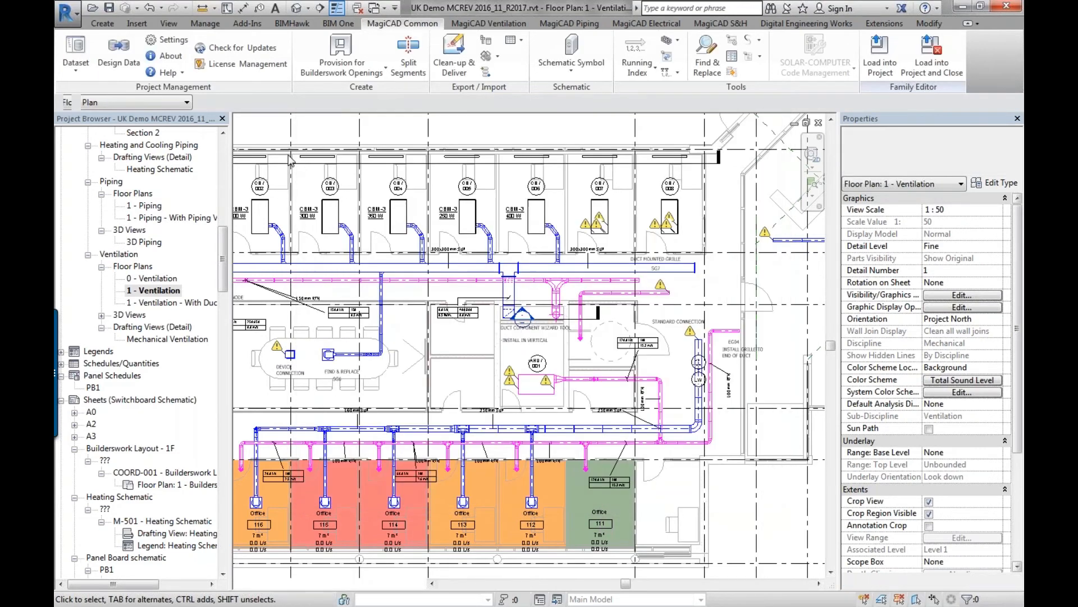
Step: Review Revit's own loaded tags and symbols by category down to Duct Fittings, and leave the tag command
{"action": "left_click", "coordinate": [259, 8]}
{"action": "left_click", "coordinate": [210, 102]}
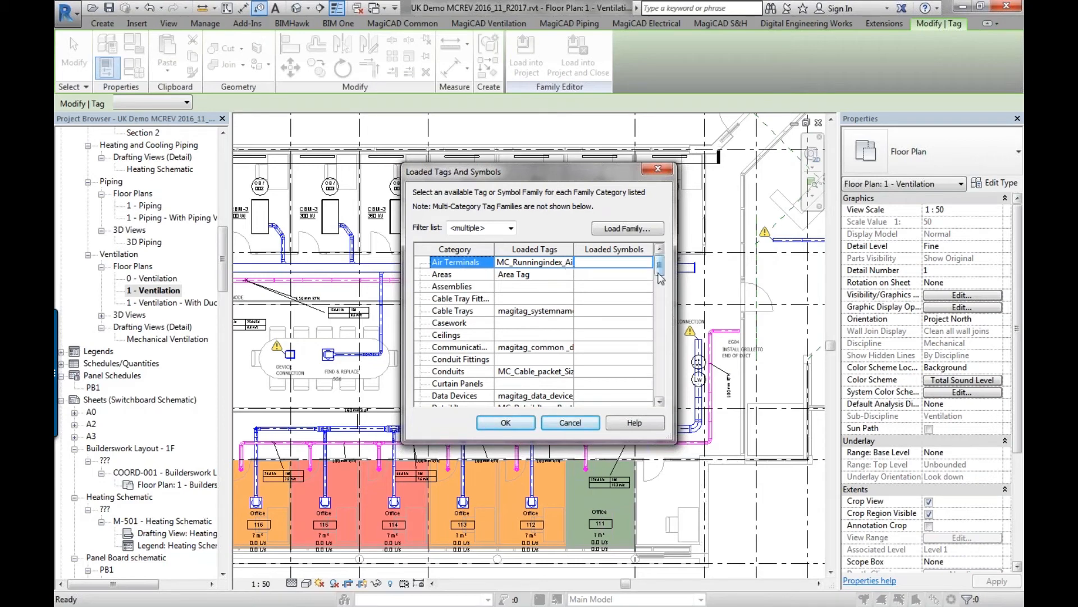
{"action": "left_click_drag", "start_coordinate": [658, 273], "coordinate": [658, 282]}
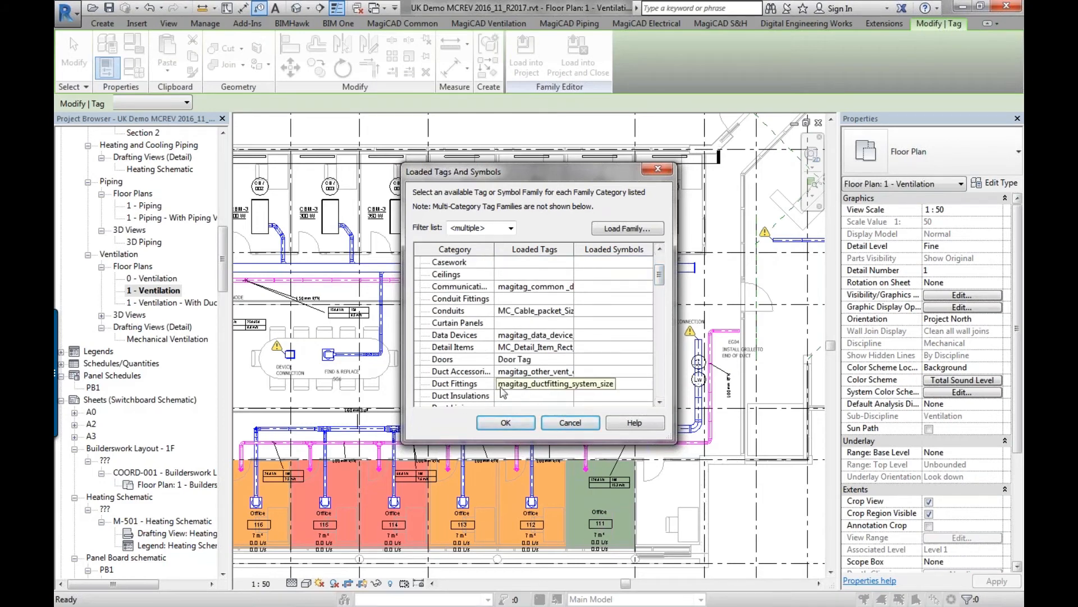
{"action": "left_click", "coordinate": [570, 422]}
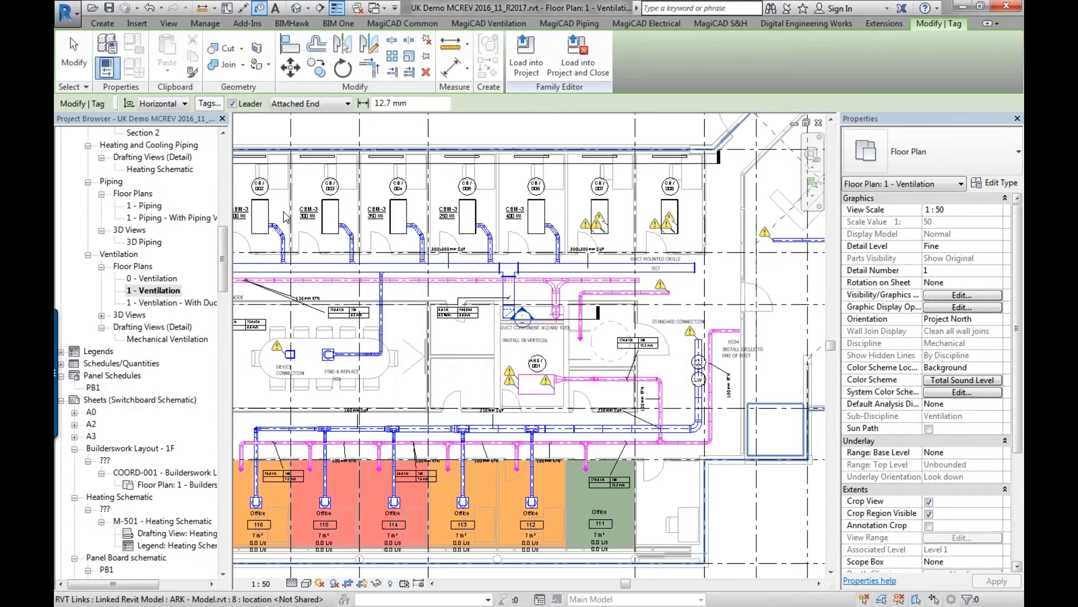
{"action": "key", "text": "Escape"}
{"action": "key", "text": "Escape"}
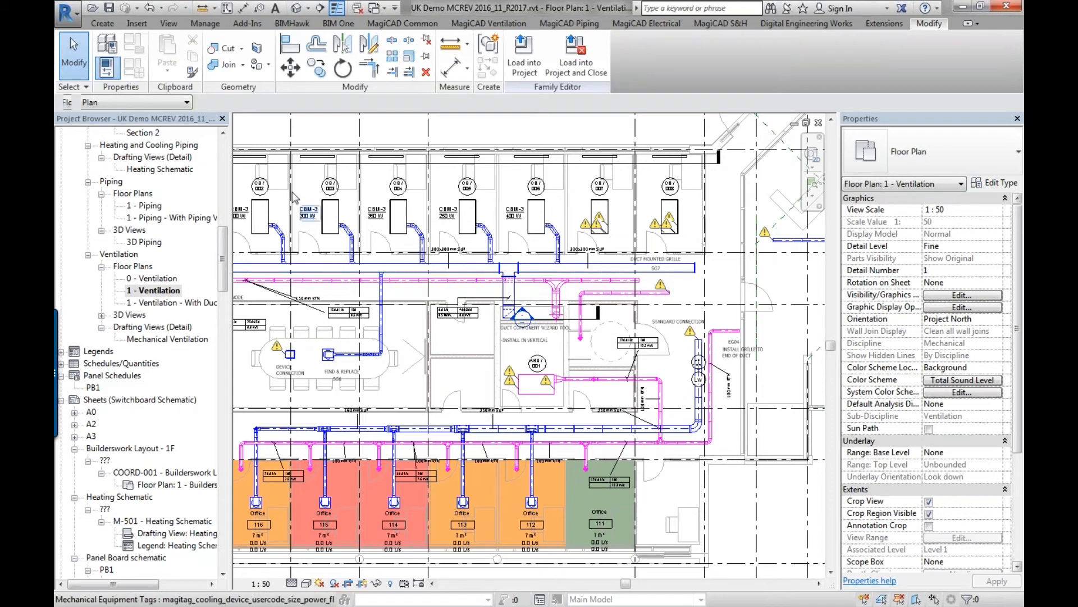
Step: Check which loaded tags Revit's tag command offers for the Air Terminals category, and cancel without changes
{"action": "left_click", "coordinate": [259, 8]}
{"action": "left_click", "coordinate": [210, 103]}
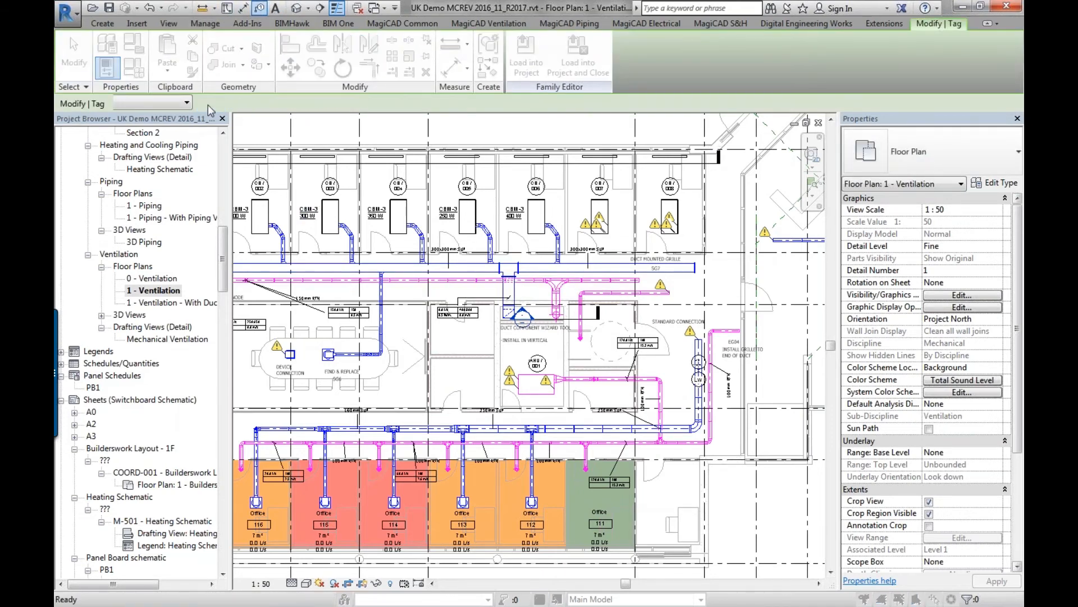
{"action": "left_click", "coordinate": [568, 264]}
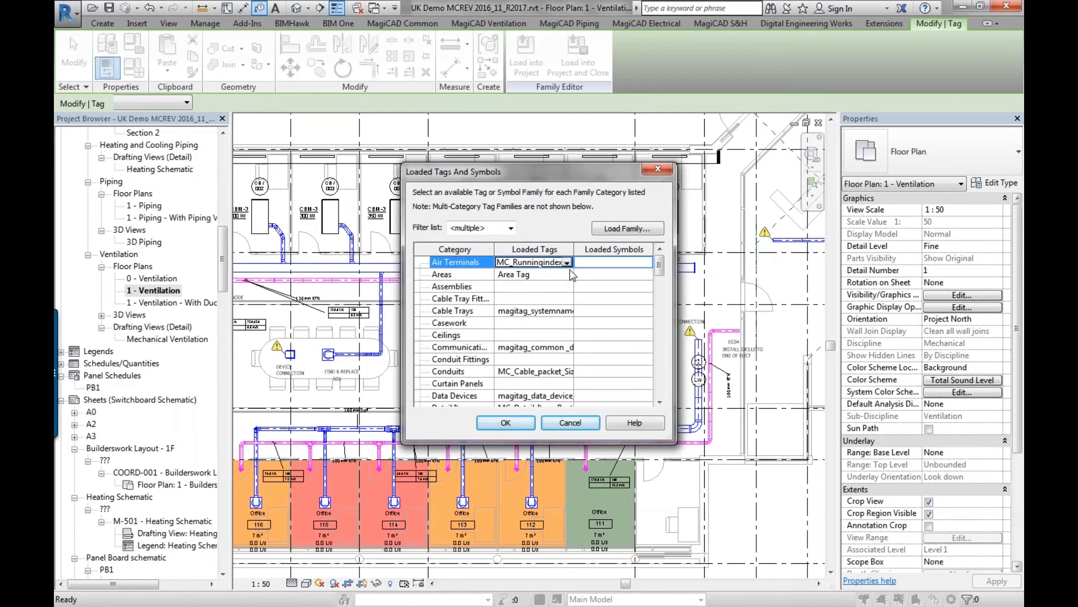
{"action": "left_click", "coordinate": [567, 262]}
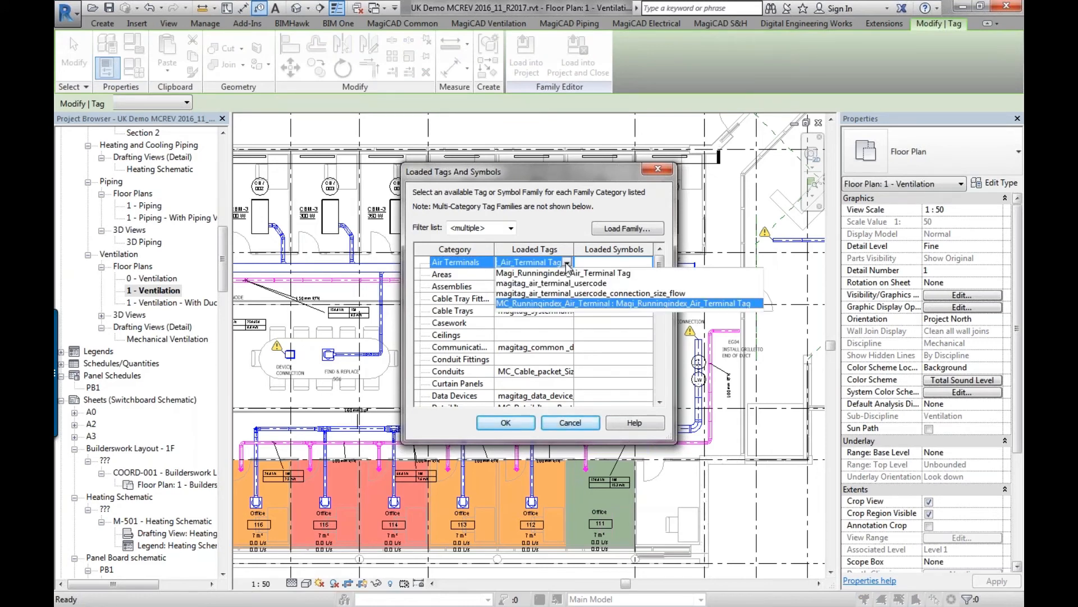
{"action": "left_click", "coordinate": [548, 184]}
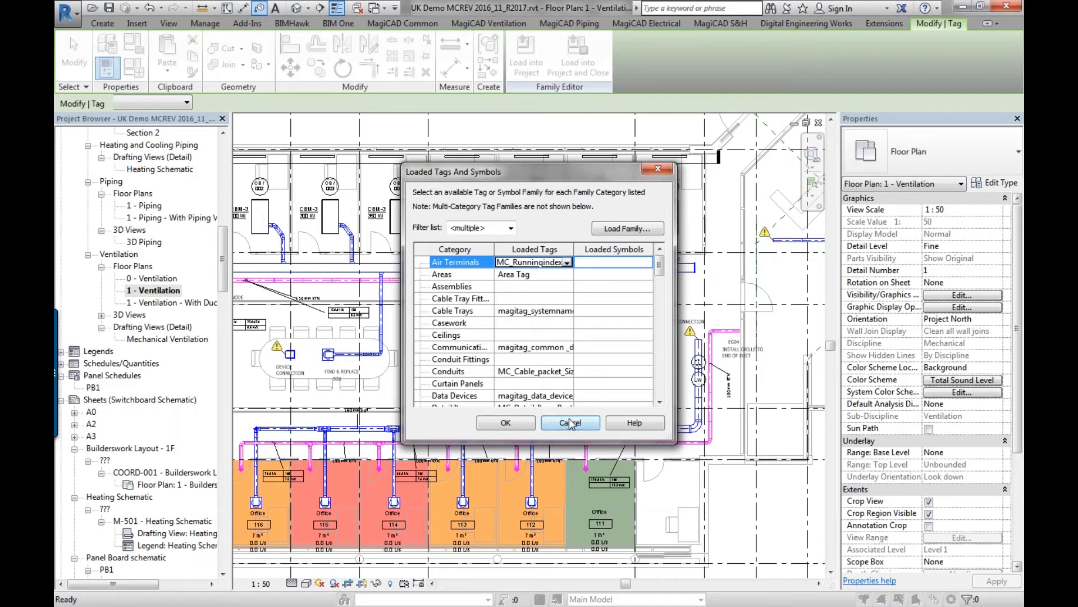
{"action": "left_click", "coordinate": [571, 424]}
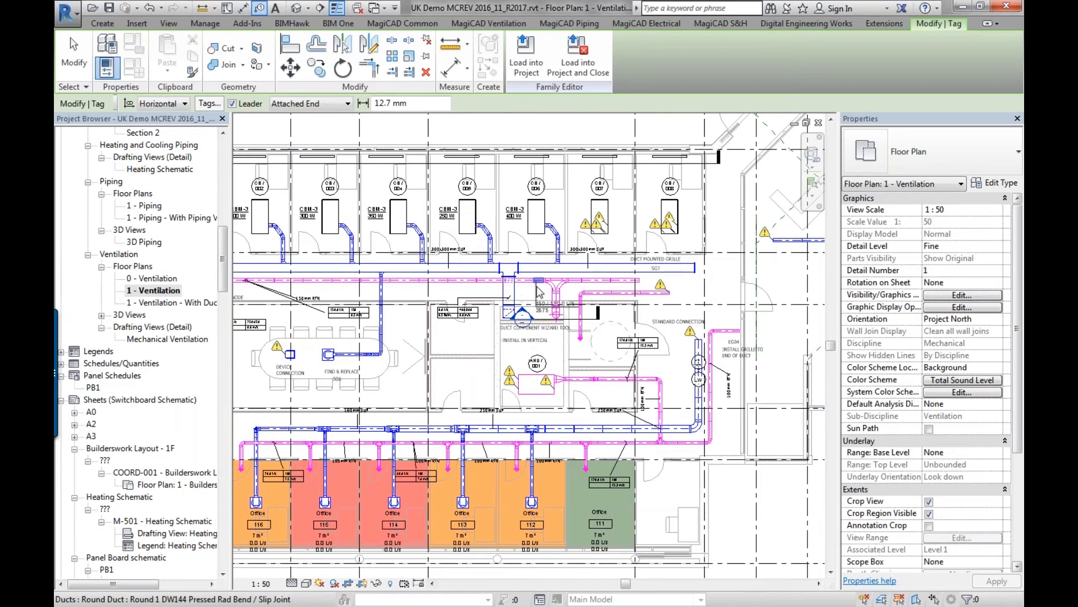
{"action": "key", "text": "Escape"}
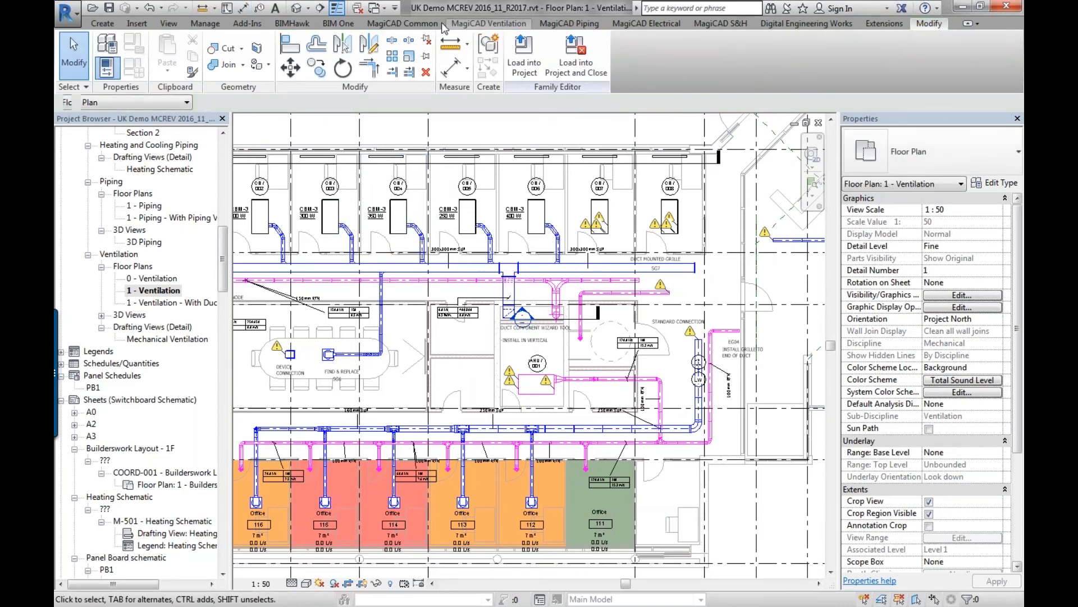
Step: In the MagiCAD Tag Tool, compare the tags available for ventilation duct fittings, including bend, reducer, S-part and T-branch
{"action": "left_click", "coordinate": [415, 24]}
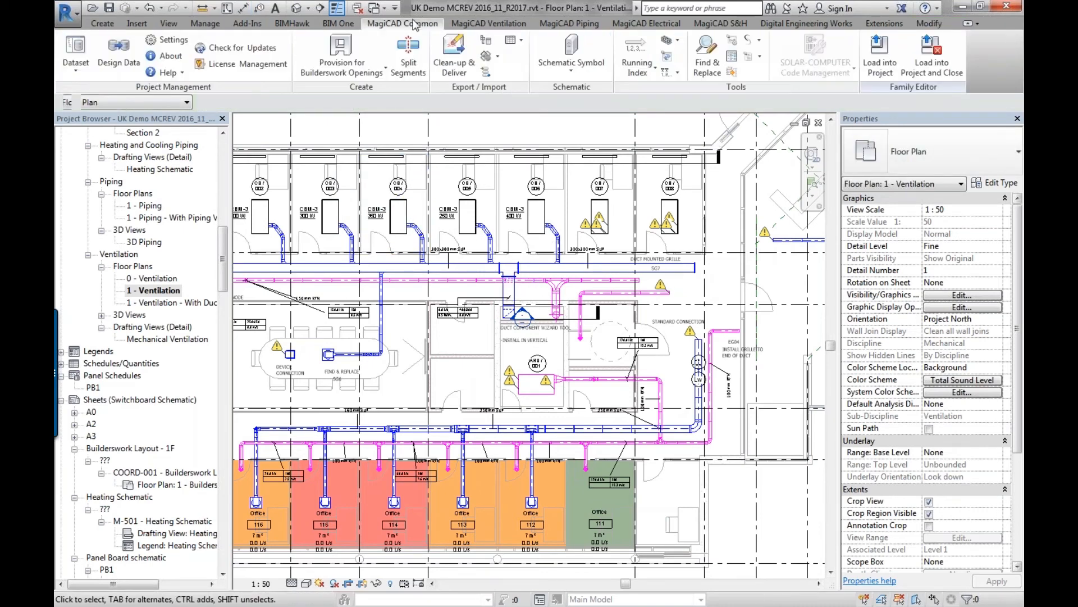
{"action": "left_click", "coordinate": [731, 45]}
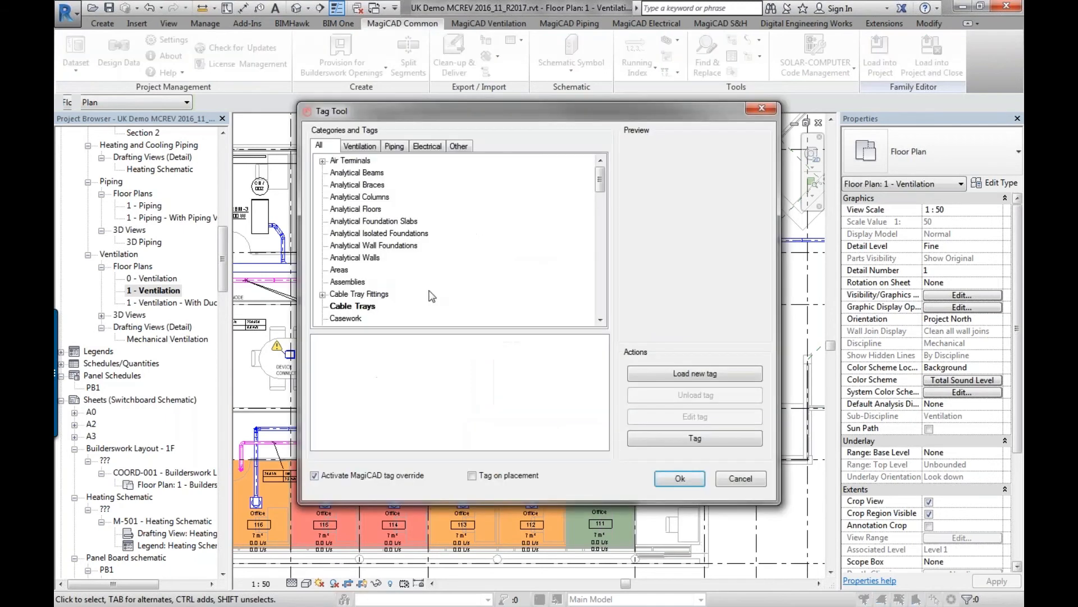
{"action": "left_click", "coordinate": [359, 146]}
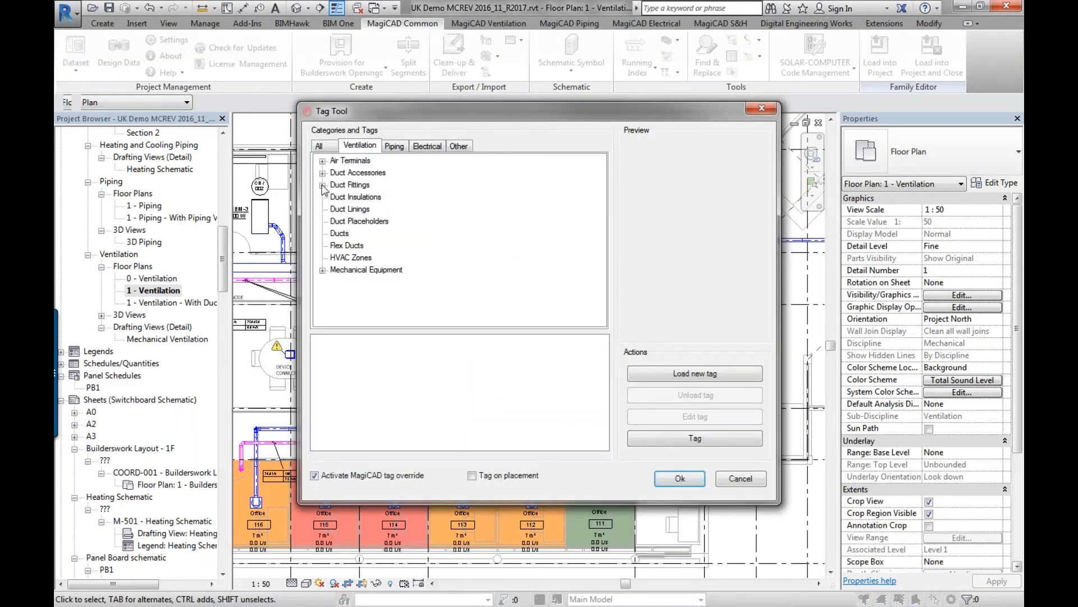
{"action": "left_click", "coordinate": [323, 185]}
{"action": "left_click", "coordinate": [359, 200]}
{"action": "left_click", "coordinate": [368, 233]}
{"action": "left_click", "coordinate": [368, 259]}
{"action": "left_click", "coordinate": [366, 283]}
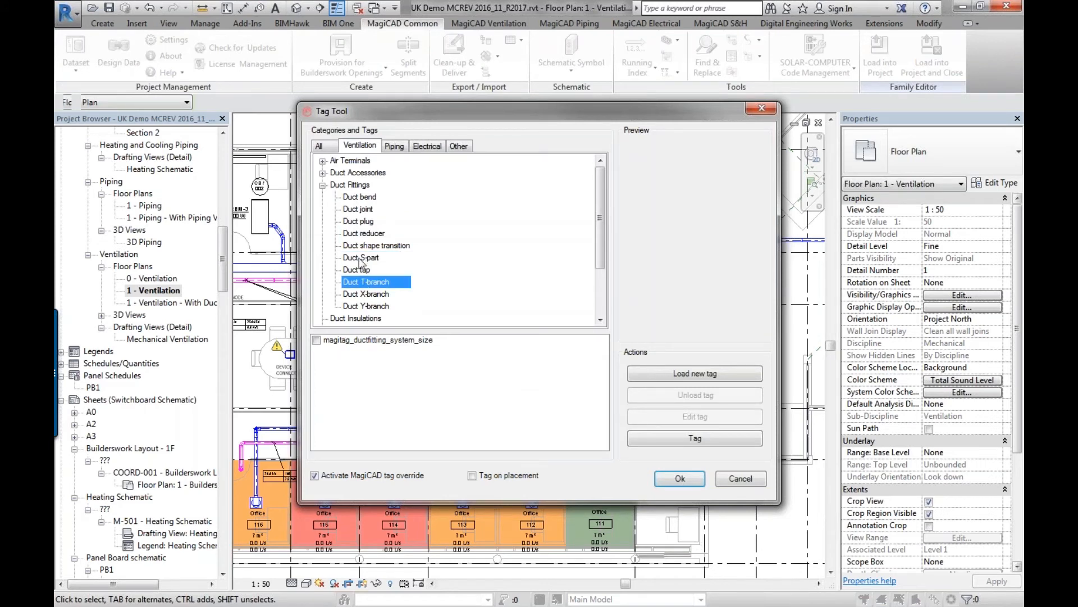
{"action": "left_click", "coordinate": [354, 201]}
{"action": "left_click", "coordinate": [360, 234]}
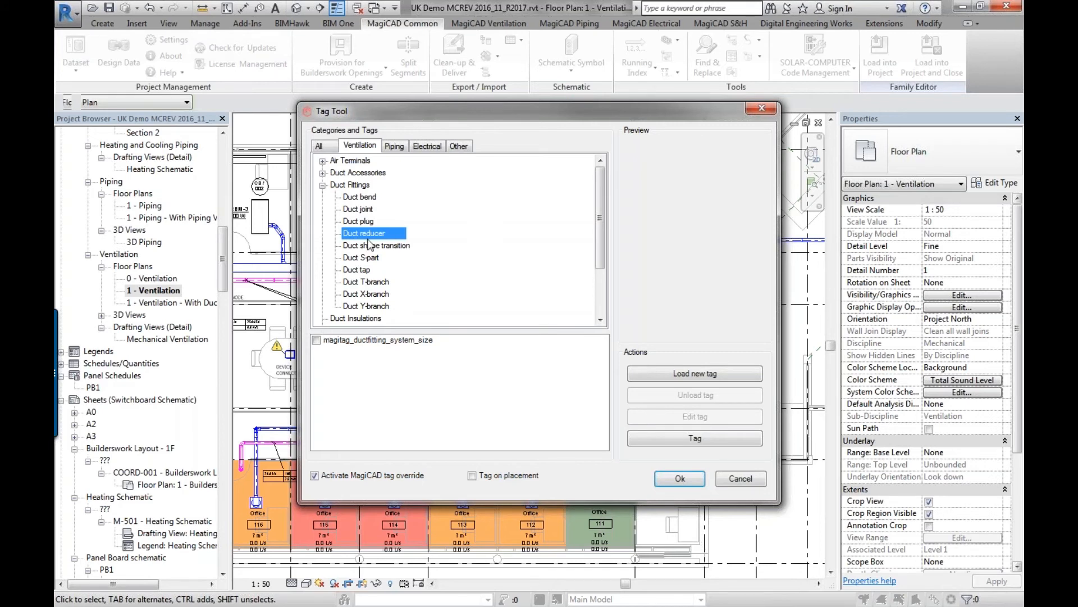
{"action": "left_click", "coordinate": [355, 185]}
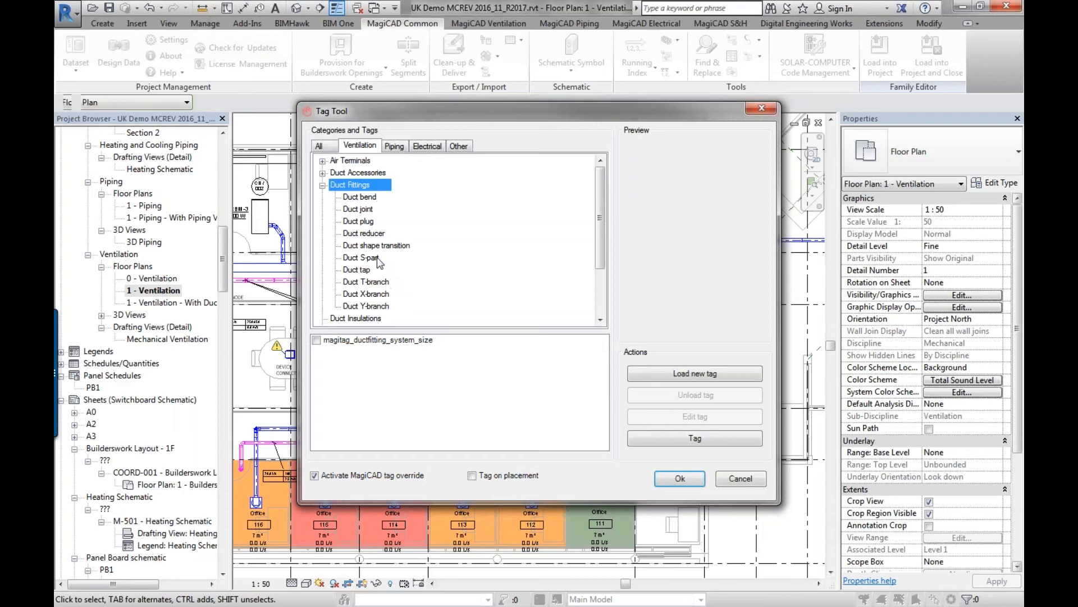
Step: Examine the tags available for the outdoor exhaust, supply and extract air devices under Air Terminals
{"action": "left_click", "coordinate": [323, 161]}
{"action": "left_click", "coordinate": [373, 185]}
{"action": "left_click", "coordinate": [375, 209]}
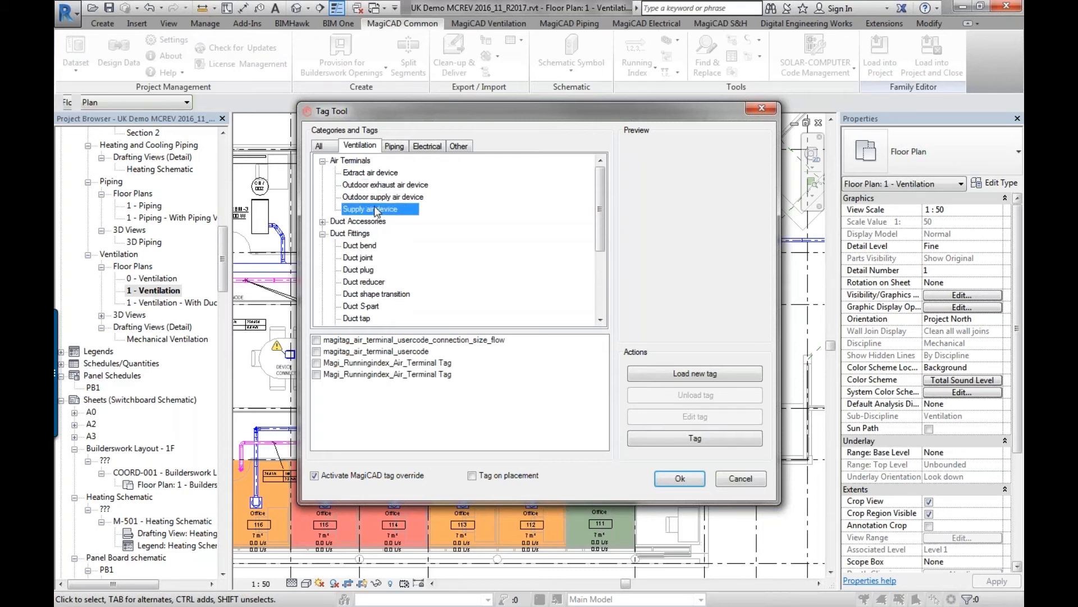
{"action": "left_click", "coordinate": [365, 174]}
{"action": "scroll", "coordinate": [367, 225], "scroll_direction": "down", "scroll_amount": 4}
{"action": "scroll", "coordinate": [367, 228], "scroll_direction": "up", "scroll_amount": 2}
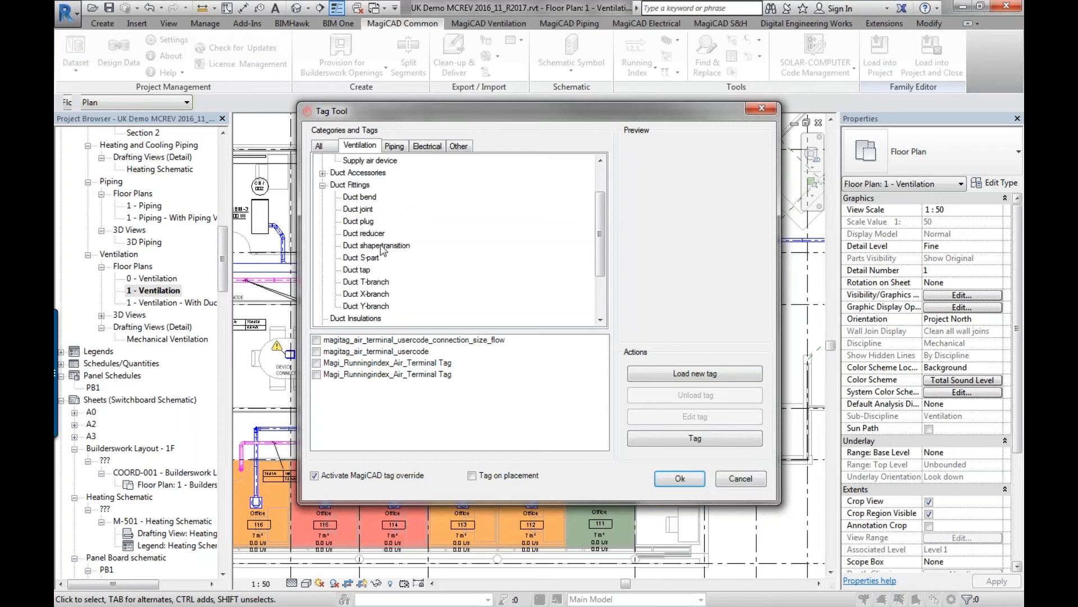
{"action": "scroll", "coordinate": [352, 210], "scroll_direction": "down", "scroll_amount": 3}
{"action": "scroll", "coordinate": [343, 212], "scroll_direction": "up", "scroll_amount": 4}
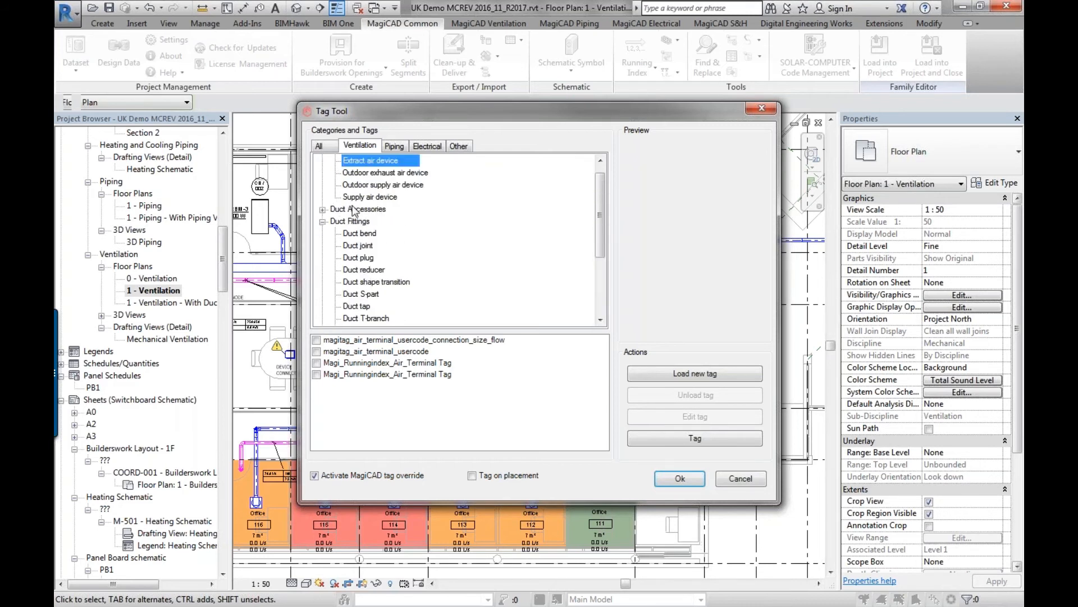
Step: Compare the tag assignments of the air flow damper and fire damper under Duct Accessories, preview the air flow damper tag, and cancel the Tag Tool
{"action": "left_click", "coordinate": [323, 209]}
{"action": "left_click", "coordinate": [371, 222]}
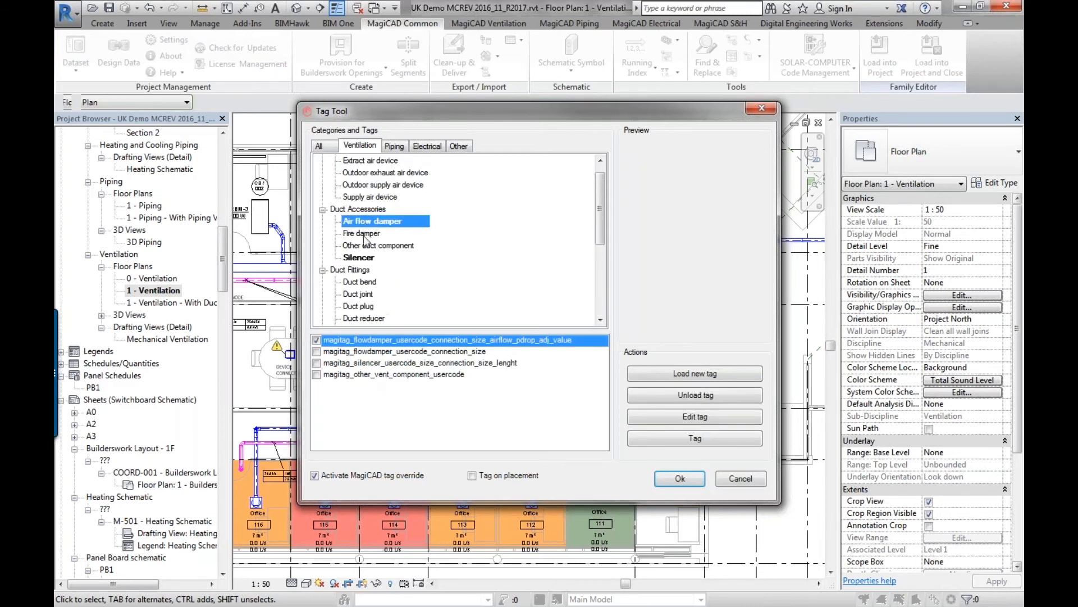
{"action": "left_click", "coordinate": [362, 233]}
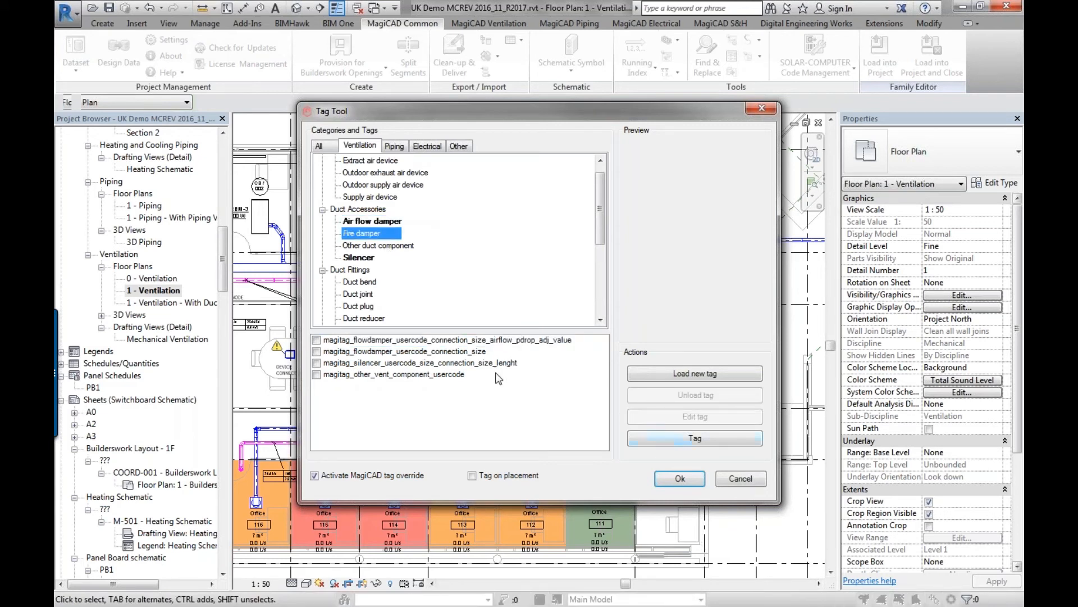
{"action": "left_click", "coordinate": [357, 223]}
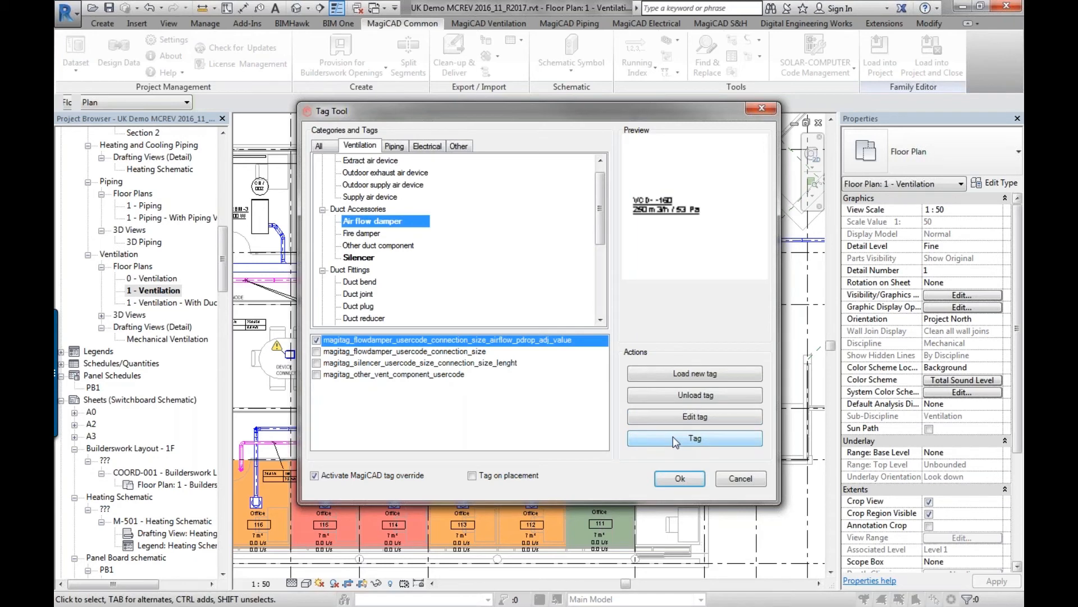
{"action": "left_click", "coordinate": [740, 479]}
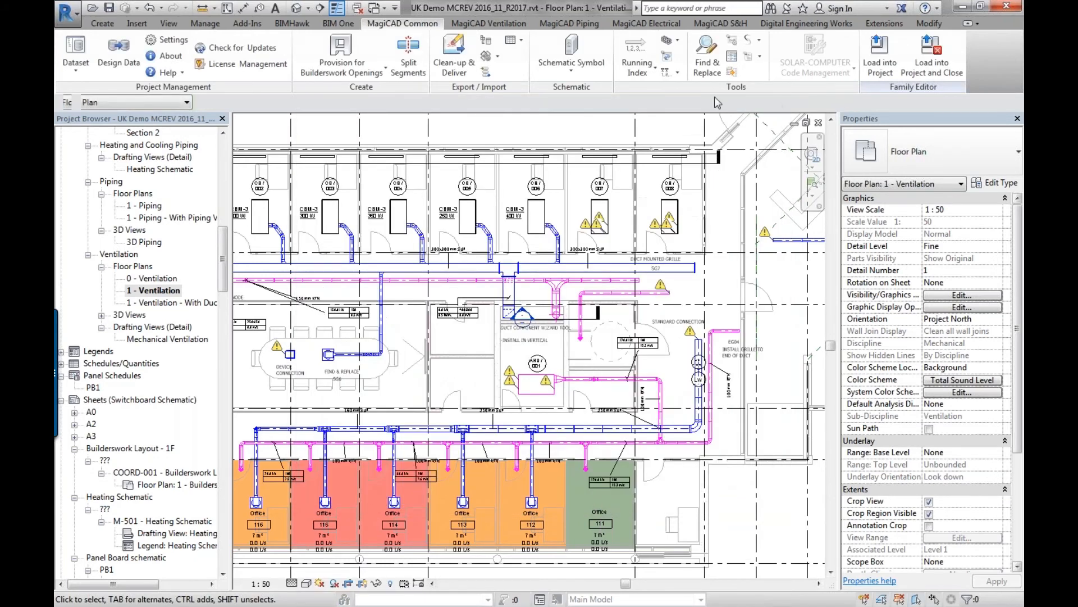
Step: Set up the Legend Tool for the Ventilation legend view with the Ventilation Legend - S&E Ventilation template and a scale of 1:20
{"action": "left_click", "coordinate": [733, 58]}
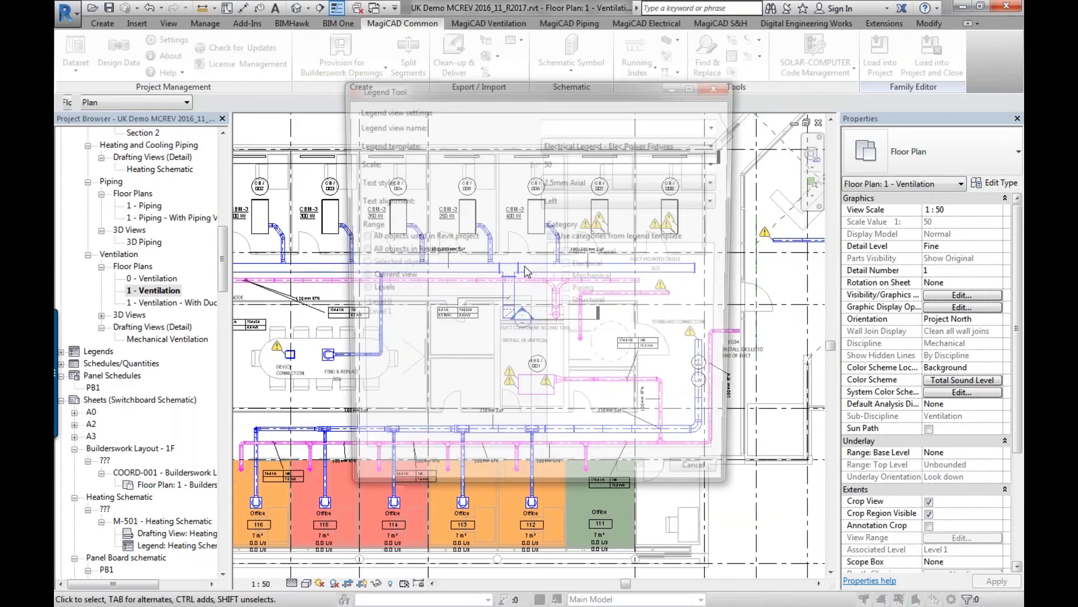
{"action": "left_click", "coordinate": [718, 124]}
{"action": "left_click", "coordinate": [645, 182]}
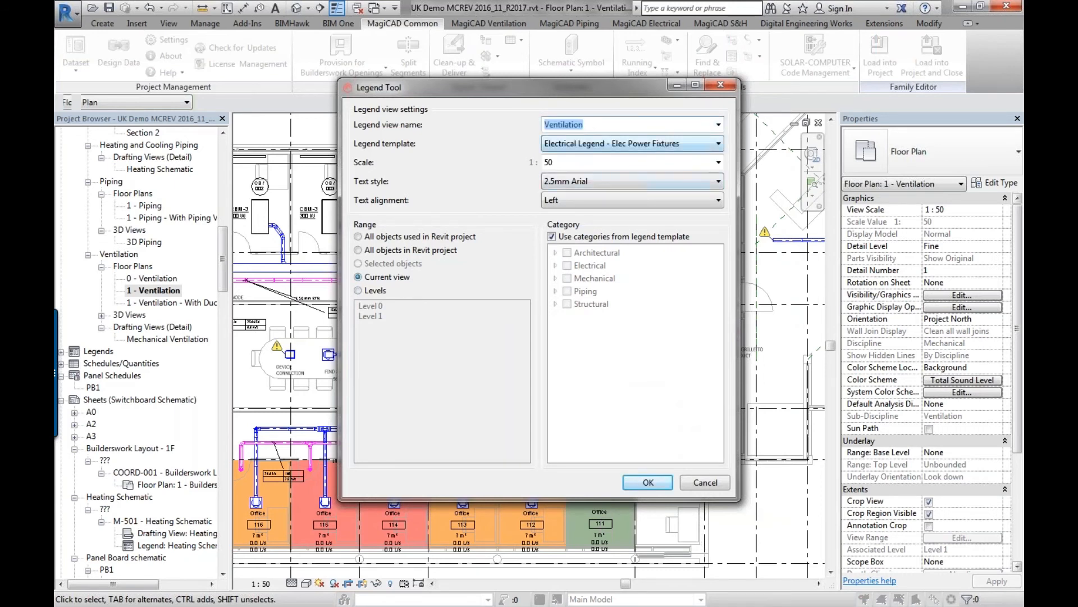
{"action": "left_click", "coordinate": [676, 145]}
{"action": "left_click", "coordinate": [644, 209]}
{"action": "double_click", "coordinate": [563, 162]}
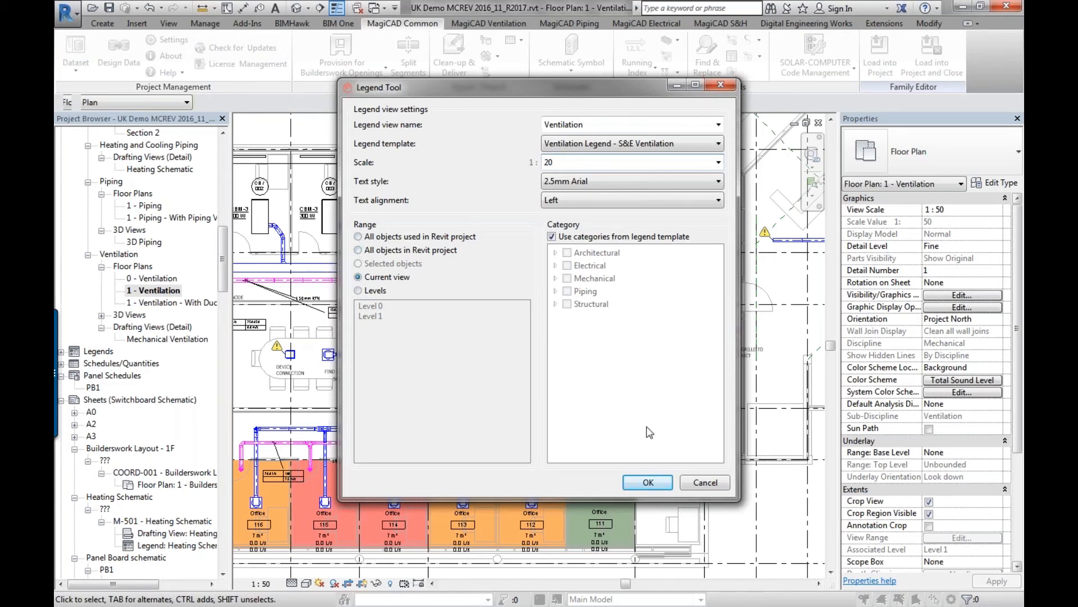
Step: Generate the ventilation legend, deleting all existing data and adding the new legend table to the existing view
{"action": "left_click", "coordinate": [646, 483]}
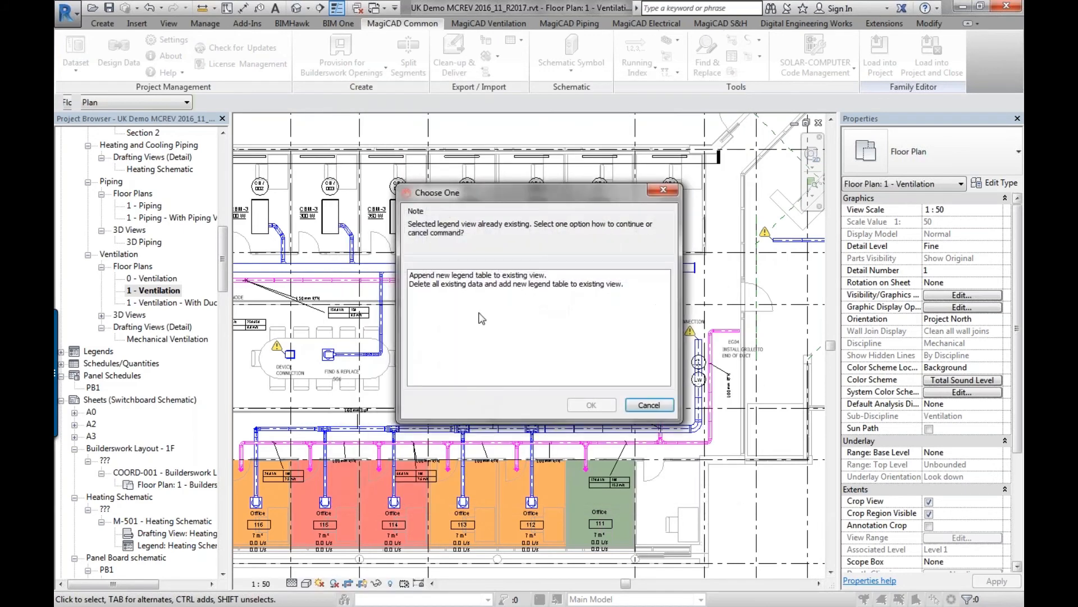
{"action": "left_click", "coordinate": [475, 285]}
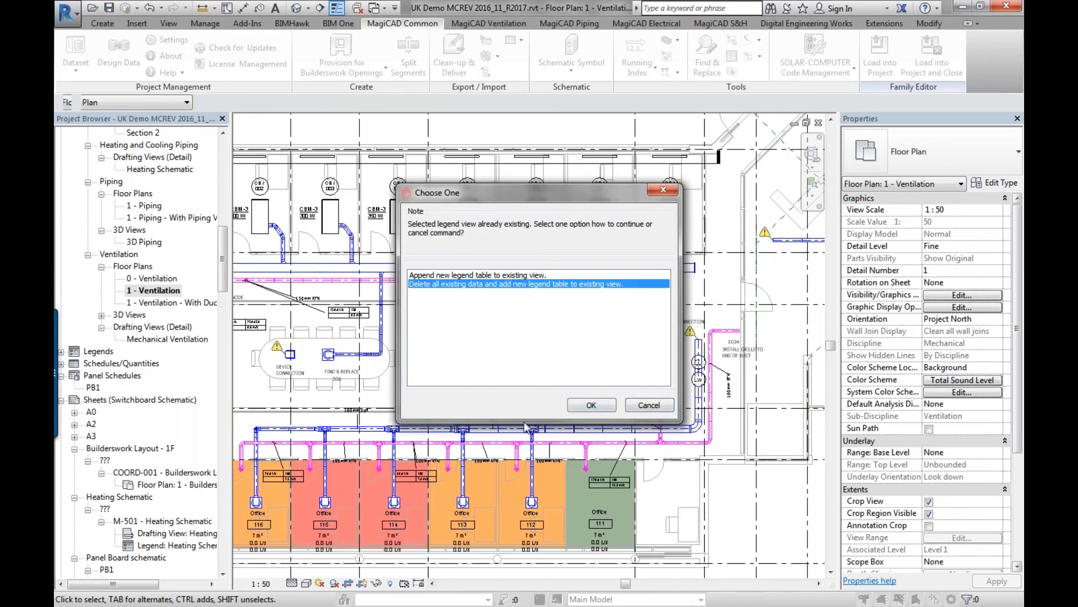
{"action": "left_click", "coordinate": [580, 408]}
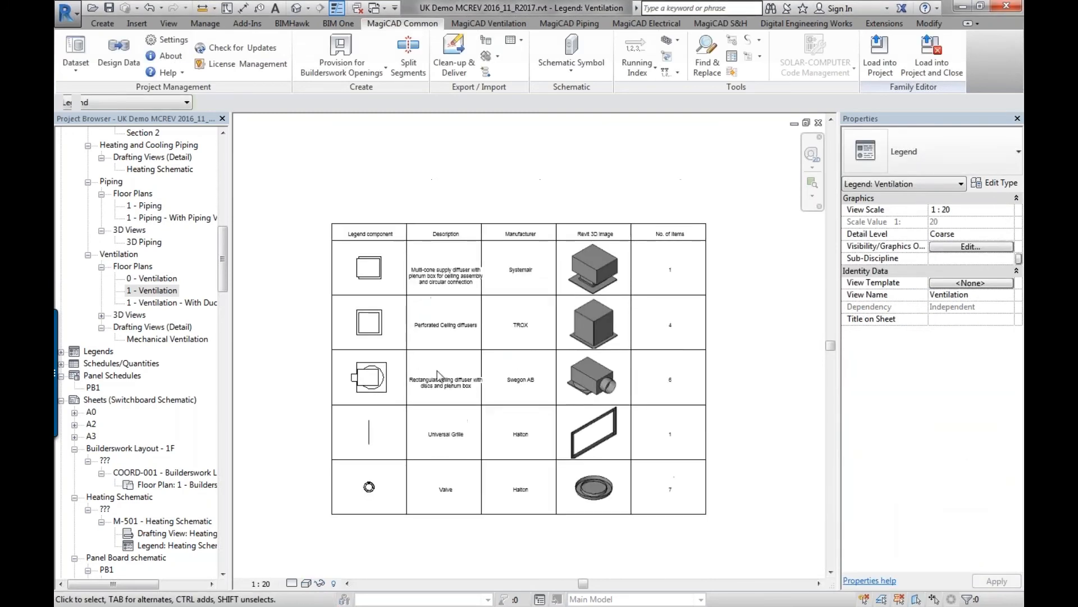
Step: Examine the descriptions, manufacturers and 3D images listed in the generated ventilation legend table
{"action": "scroll", "coordinate": [427, 272], "scroll_direction": "up", "scroll_amount": 3}
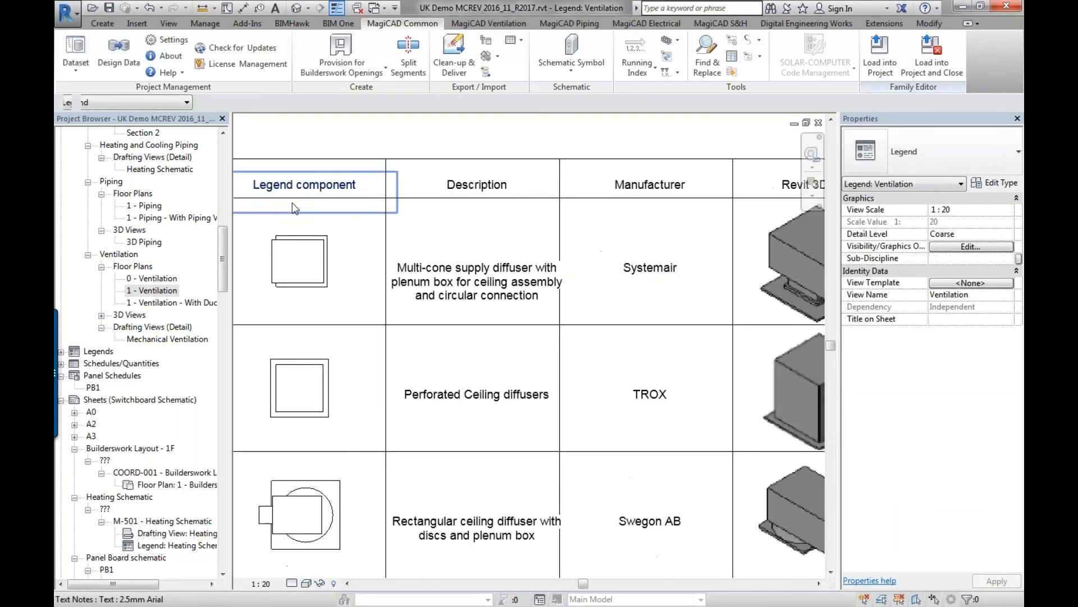
{"action": "middle_click_drag", "start_coordinate": [545, 299], "coordinate": [397, 389]}
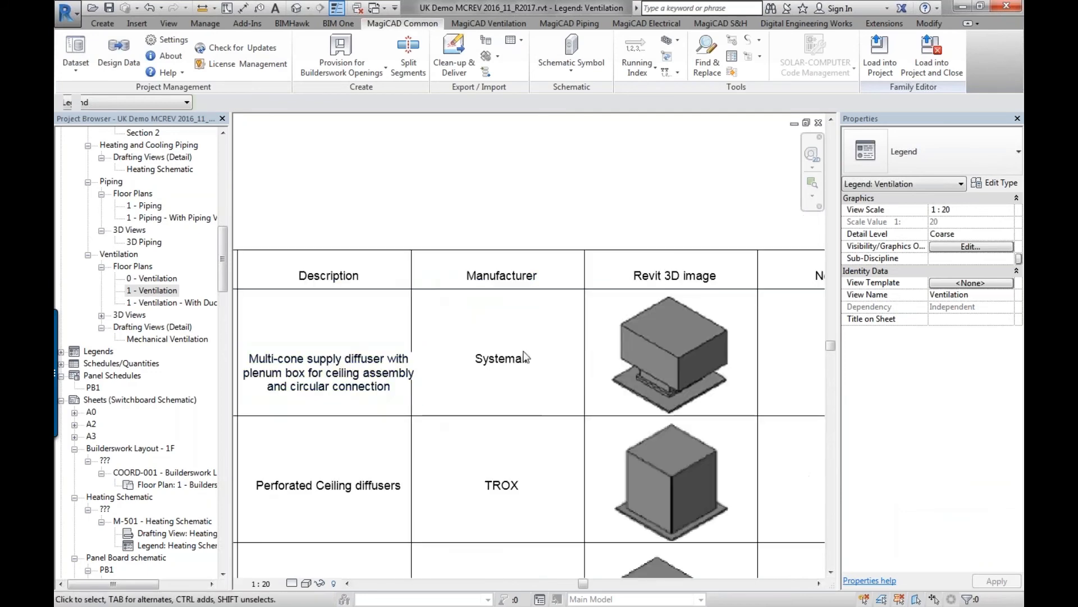
{"action": "scroll", "coordinate": [483, 332], "scroll_direction": "down", "scroll_amount": 1}
{"action": "scroll", "coordinate": [486, 337], "scroll_direction": "down", "scroll_amount": 1}
{"action": "middle_click_drag", "start_coordinate": [489, 337], "coordinate": [507, 104]}
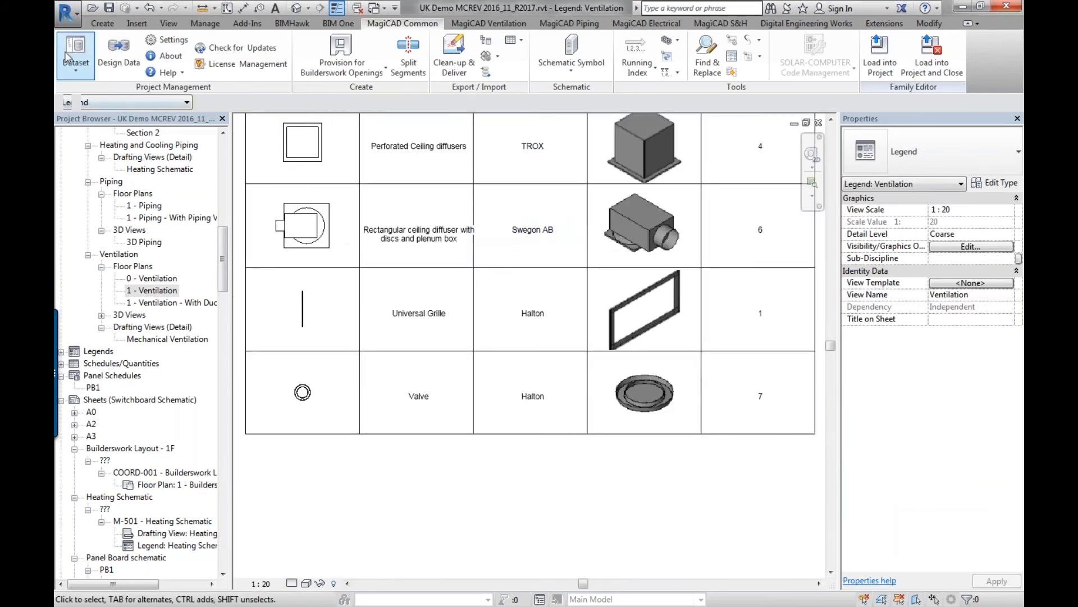
Step: Review the selection and available columns of the Ventilation Legend - S&E Ventilation template in the dataset, and close it without changes
{"action": "left_click", "coordinate": [67, 74]}
{"action": "left_click", "coordinate": [89, 119]}
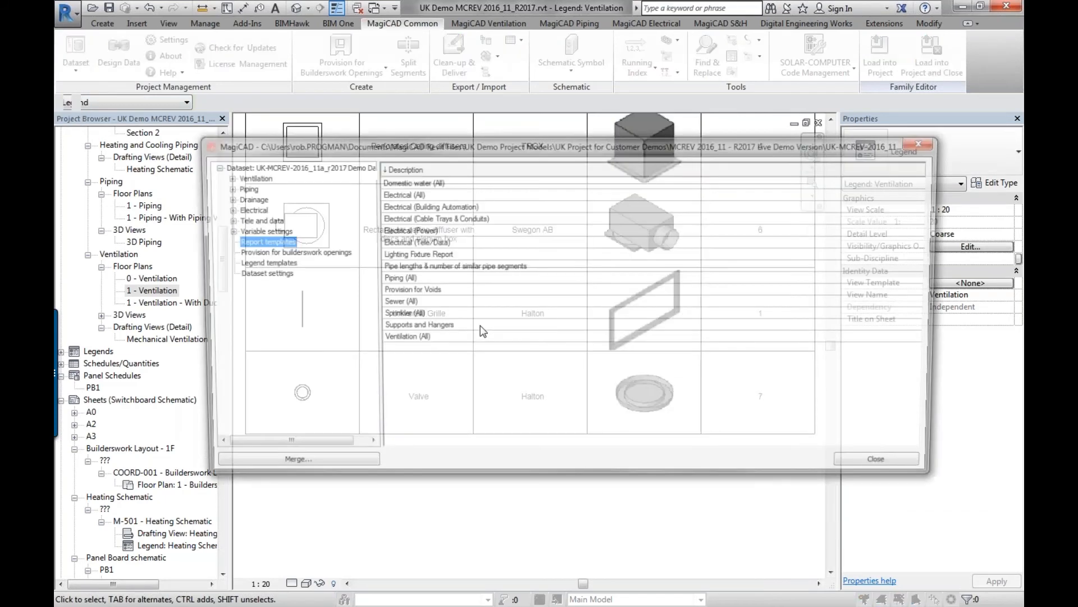
{"action": "left_click", "coordinate": [278, 263]}
{"action": "double_click", "coordinate": [495, 242]}
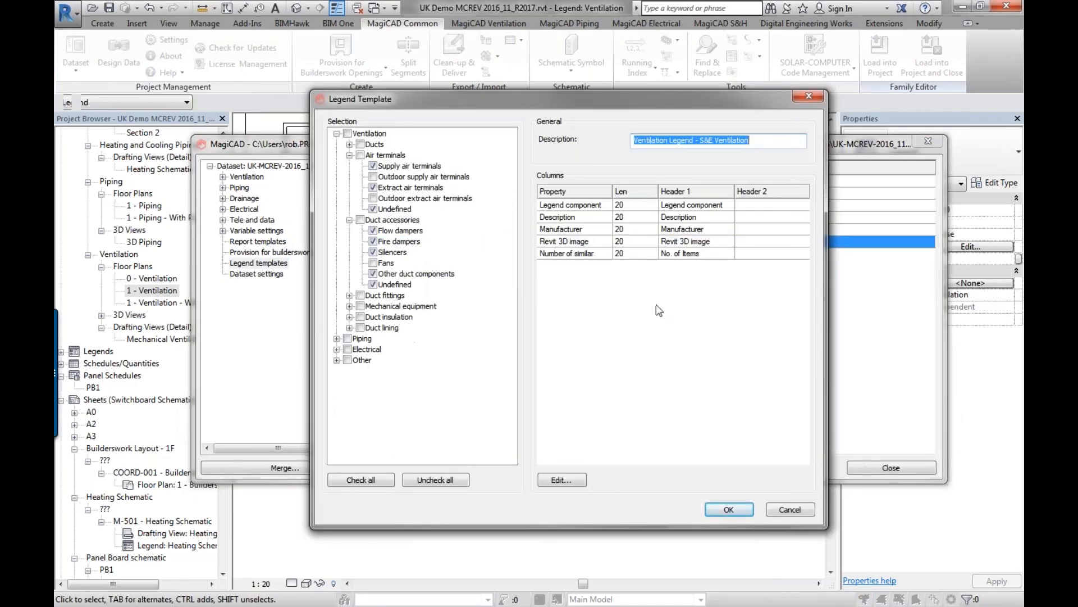
{"action": "left_click", "coordinate": [574, 480]}
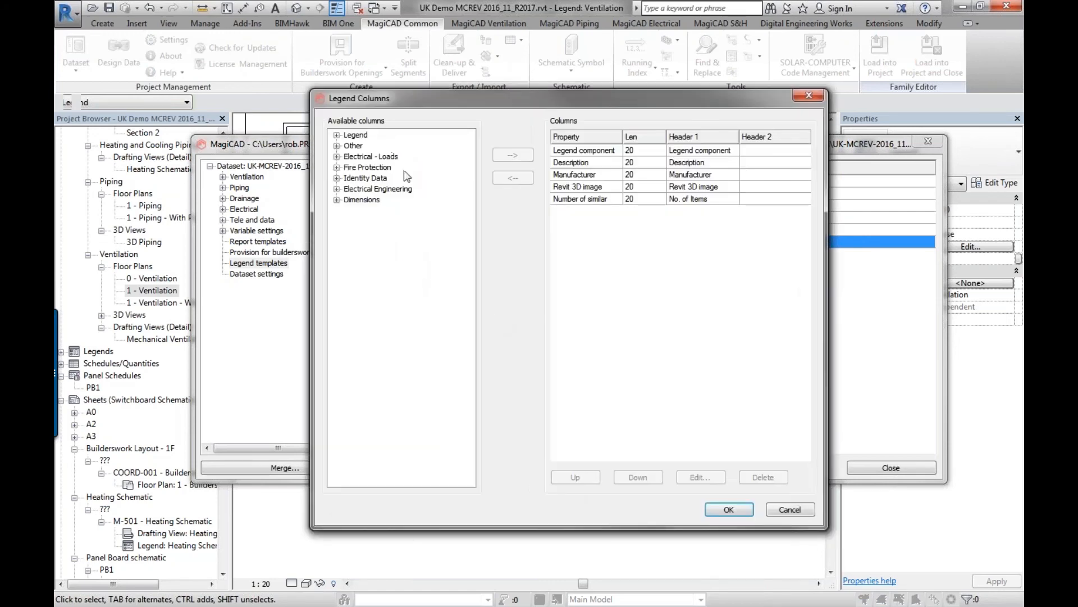
{"action": "left_click", "coordinate": [792, 509]}
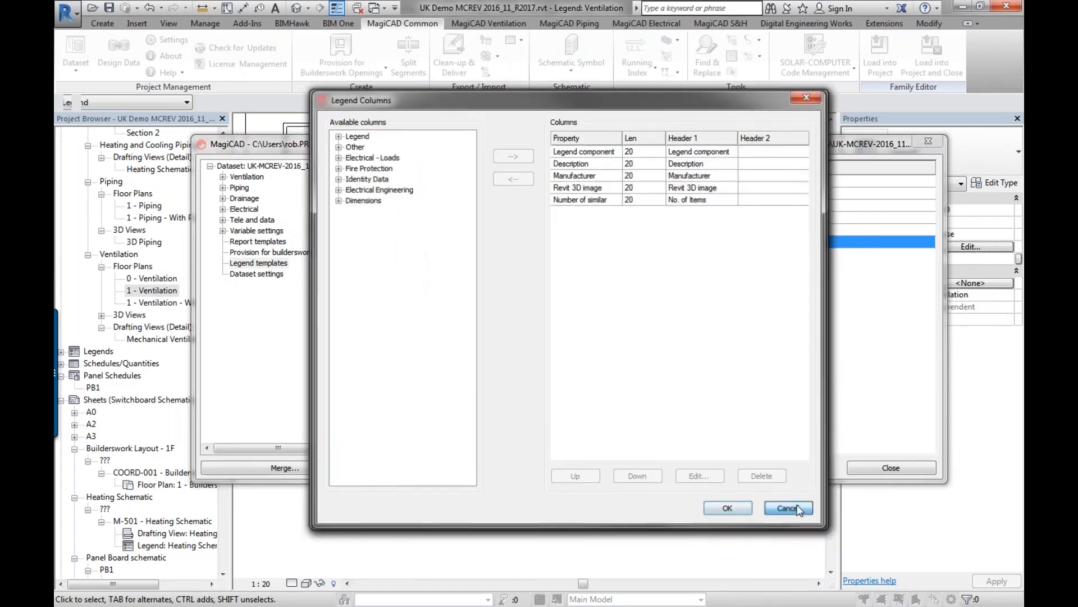
{"action": "left_click", "coordinate": [786, 509]}
{"action": "left_click", "coordinate": [864, 467]}
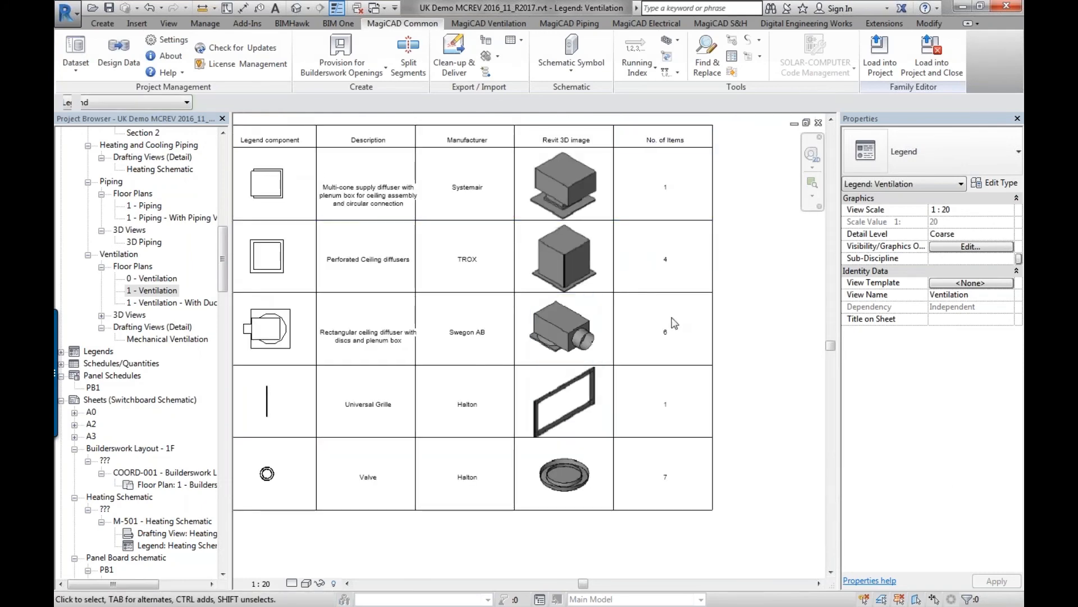
Step: Inspect the Revit 3D image and No. of Items columns of the ventilation legend, and close the legend view
{"action": "scroll", "coordinate": [666, 339], "scroll_direction": "up", "scroll_amount": 3}
{"action": "middle_click_drag", "start_coordinate": [662, 346], "coordinate": [637, 591]}
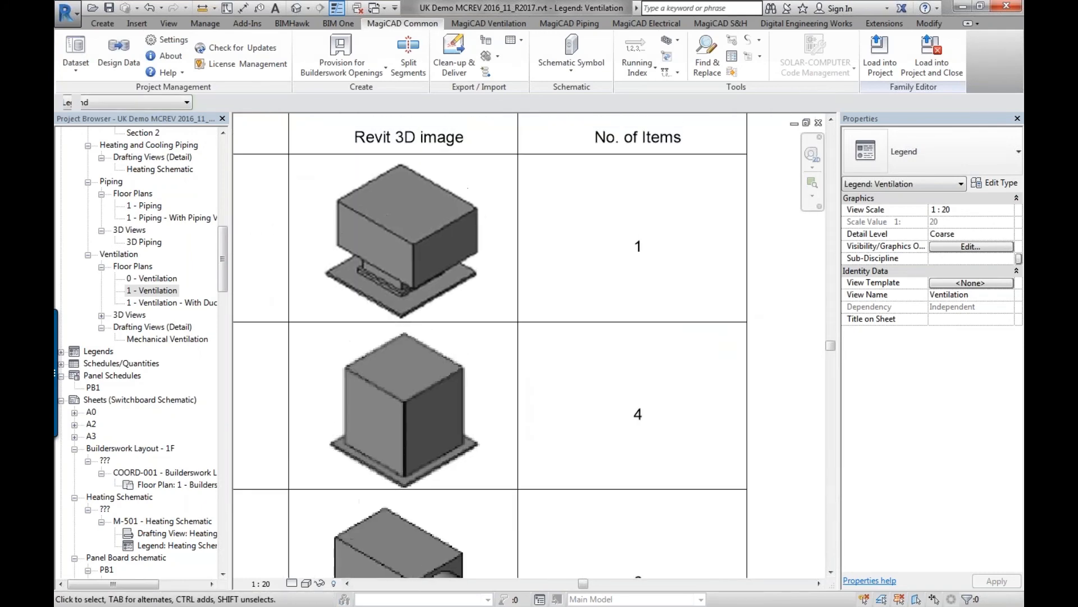
{"action": "middle_click_drag", "start_coordinate": [564, 290], "coordinate": [564, 389]}
{"action": "scroll", "coordinate": [563, 388], "scroll_direction": "down", "scroll_amount": 2}
{"action": "middle_click_drag", "start_coordinate": [508, 412], "coordinate": [551, 237]}
{"action": "scroll", "coordinate": [553, 295], "scroll_direction": "down", "scroll_amount": 3}
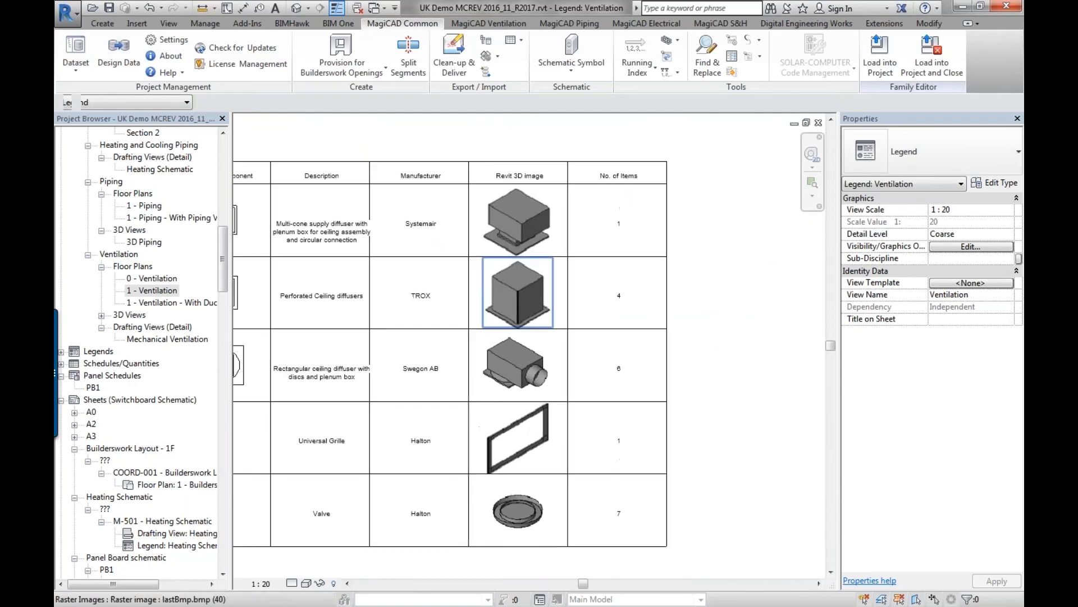
{"action": "left_click", "coordinate": [818, 123]}
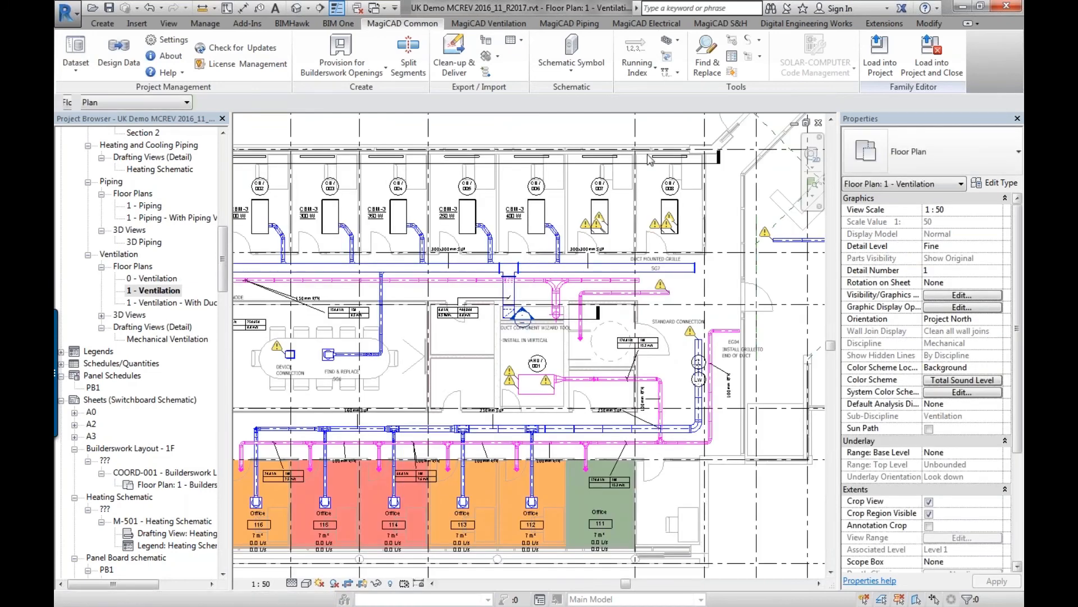
Step: Open the Sheet Manager and compare the template sheets E-PB1-03, MEP-102, M-501, M-500 and Vertical-01
{"action": "left_click", "coordinate": [732, 72]}
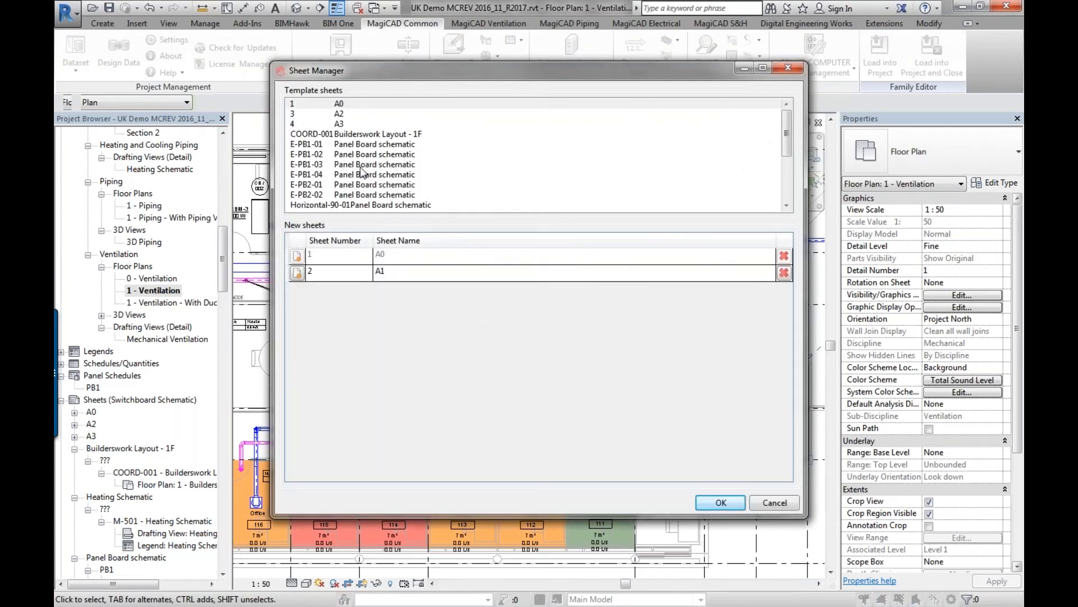
{"action": "left_click", "coordinate": [354, 165]}
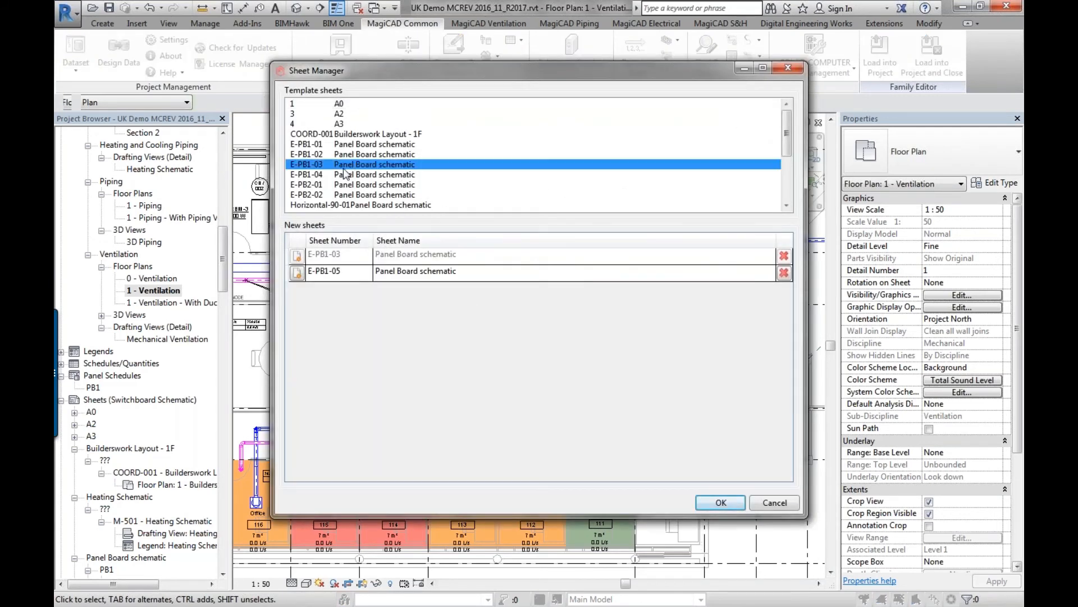
{"action": "scroll", "coordinate": [344, 175], "scroll_direction": "down", "scroll_amount": 2}
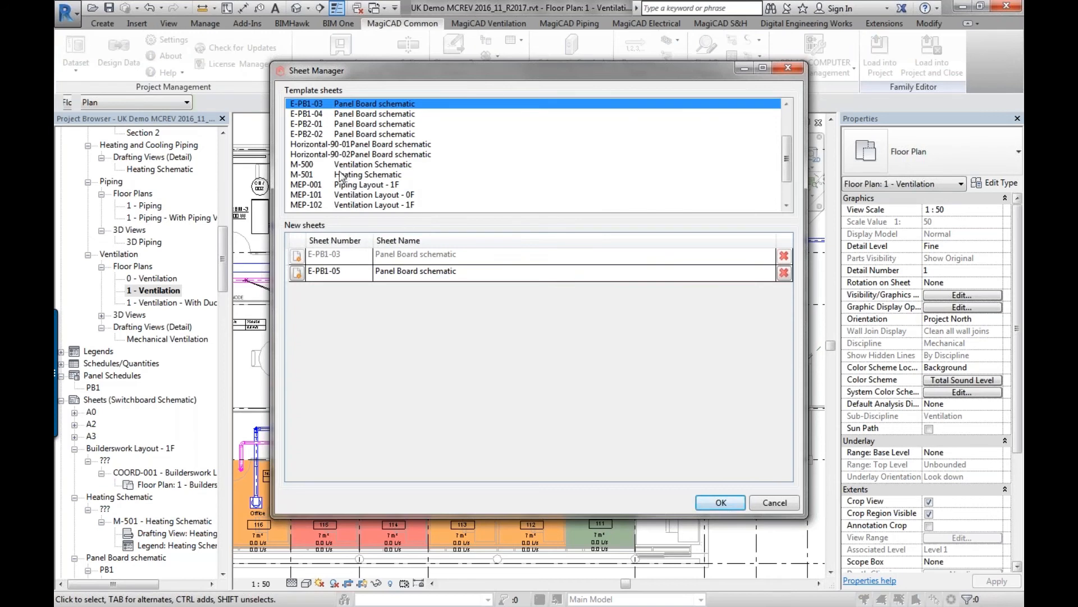
{"action": "scroll", "coordinate": [342, 175], "scroll_direction": "down", "scroll_amount": 1}
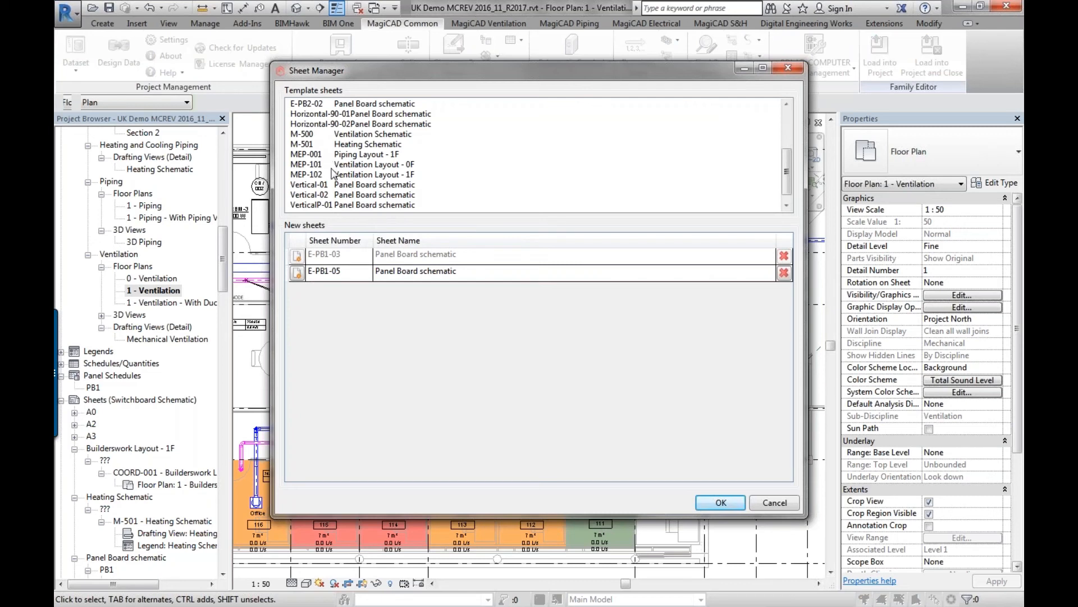
{"action": "left_click", "coordinate": [334, 174]}
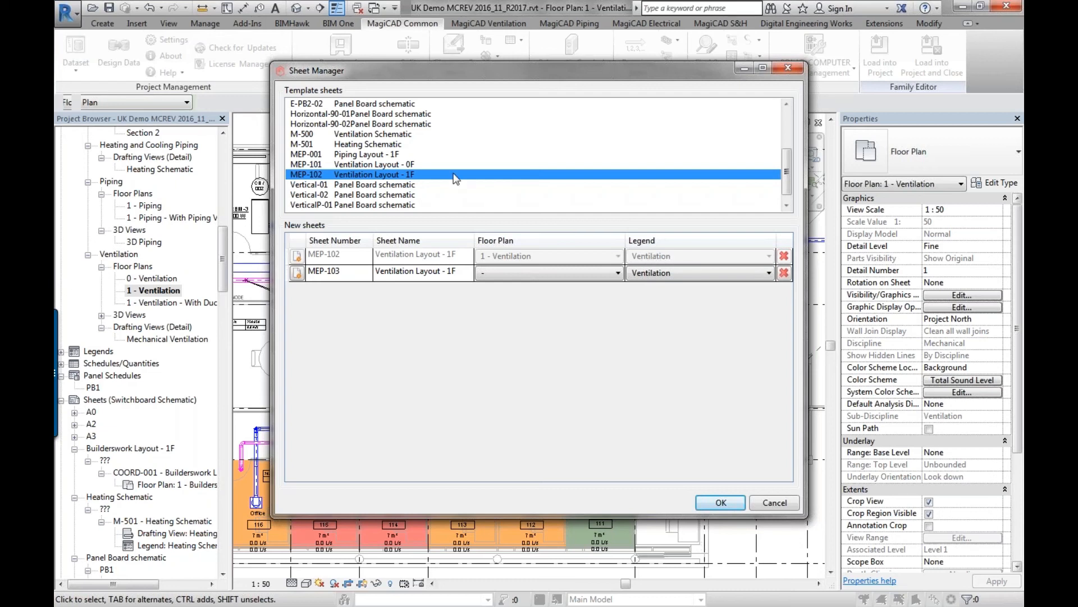
{"action": "left_click", "coordinate": [358, 144]}
{"action": "left_click", "coordinate": [355, 135]}
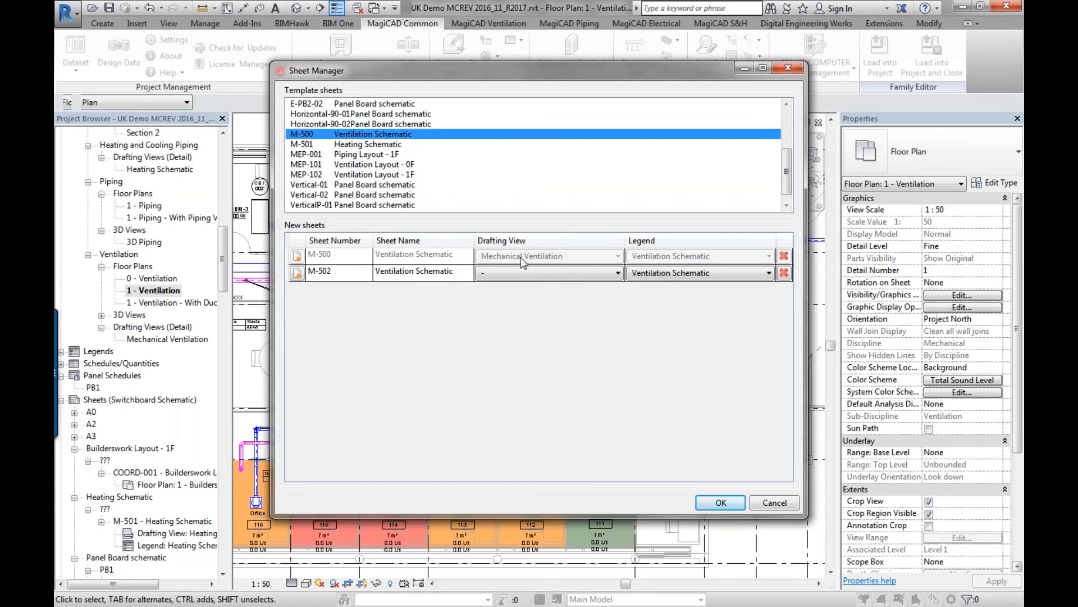
{"action": "left_click", "coordinate": [348, 185]}
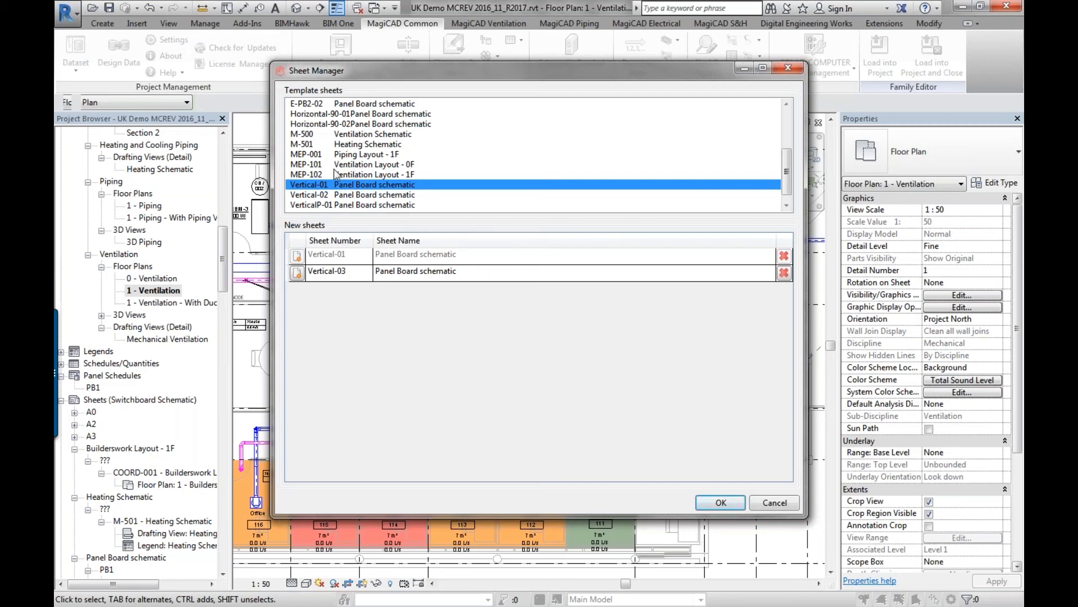
Step: Select MEP-102 Ventilation Layout - 1F as the template sheet and add new sheet rows MEP-104 to MEP-107
{"action": "left_click", "coordinate": [337, 164]}
{"action": "left_click", "coordinate": [370, 176]}
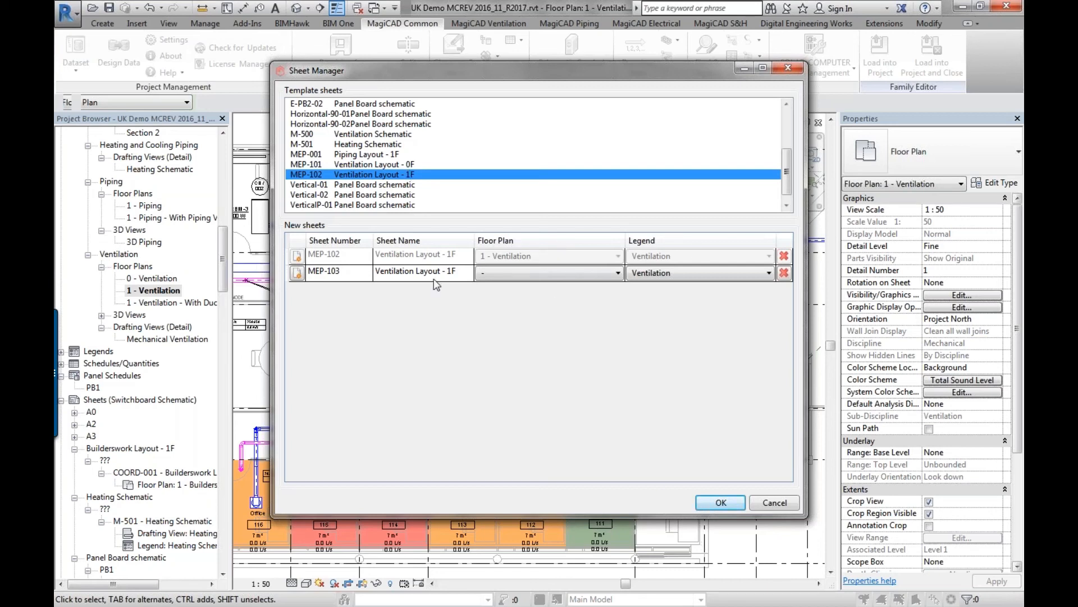
{"action": "left_click", "coordinate": [296, 274]}
{"action": "left_click", "coordinate": [294, 292]}
{"action": "left_click", "coordinate": [297, 306]}
{"action": "left_click", "coordinate": [296, 323]}
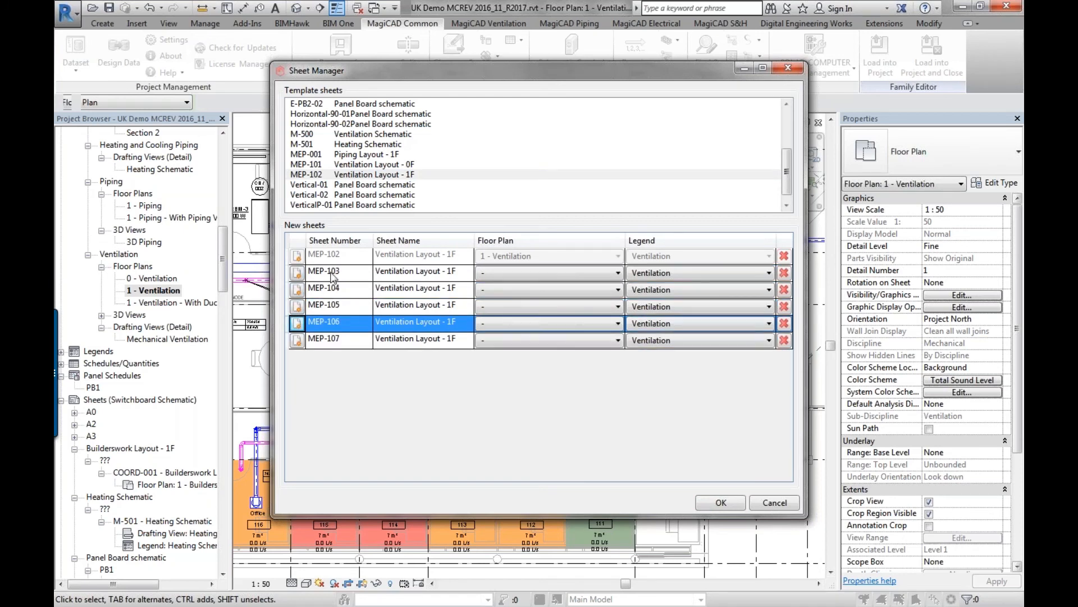
Step: Name new sheet MEP-103 Ventilation Layout - 2F and assign it the 1 - Containment floor plan
{"action": "double_click", "coordinate": [453, 275]}
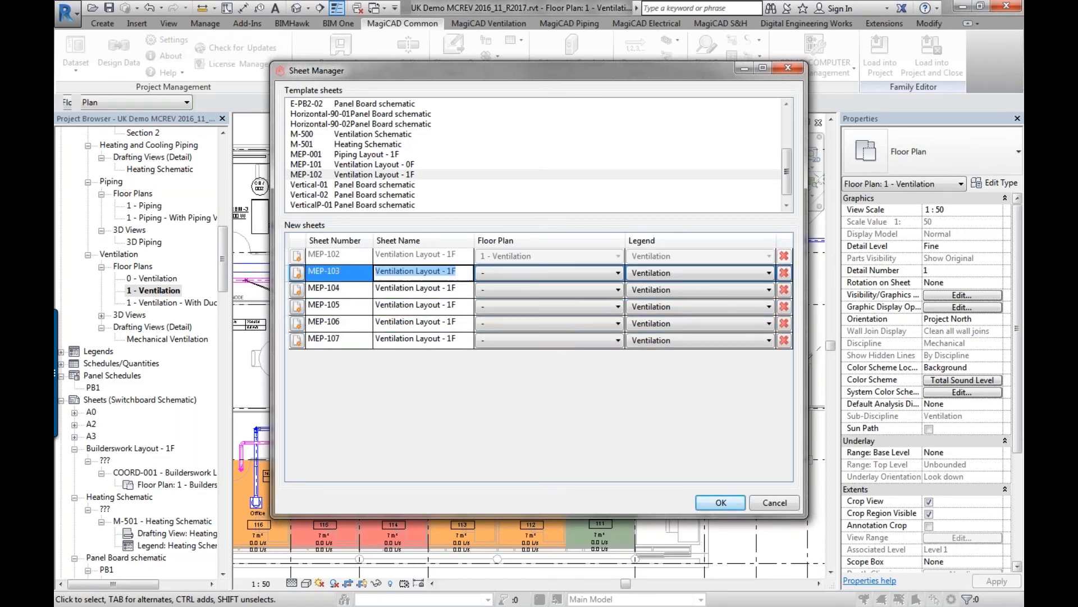
{"action": "left_click", "coordinate": [453, 273]}
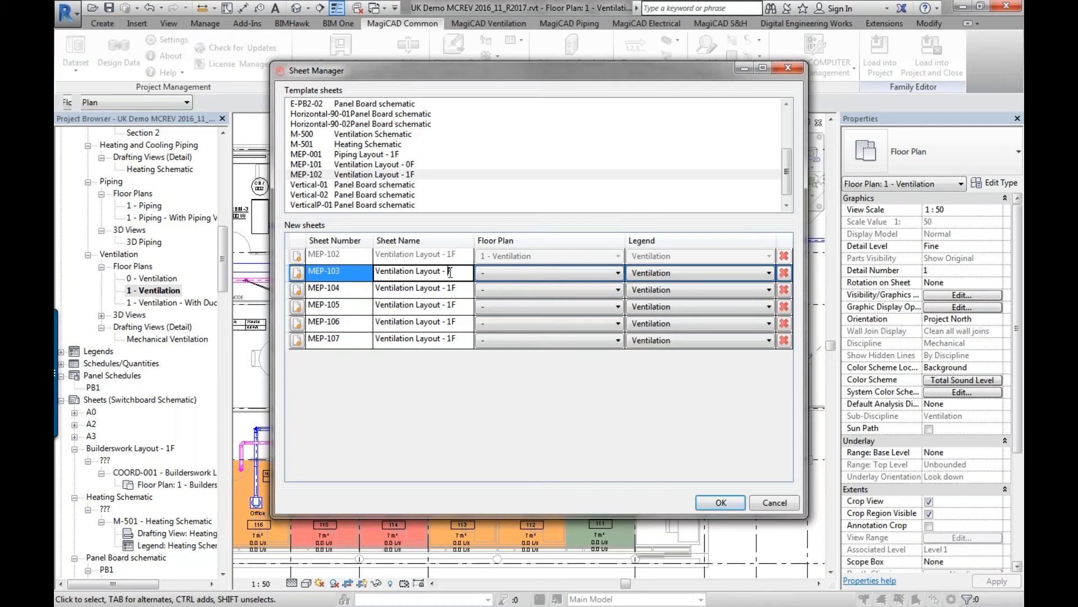
{"action": "left_click", "coordinate": [525, 273]}
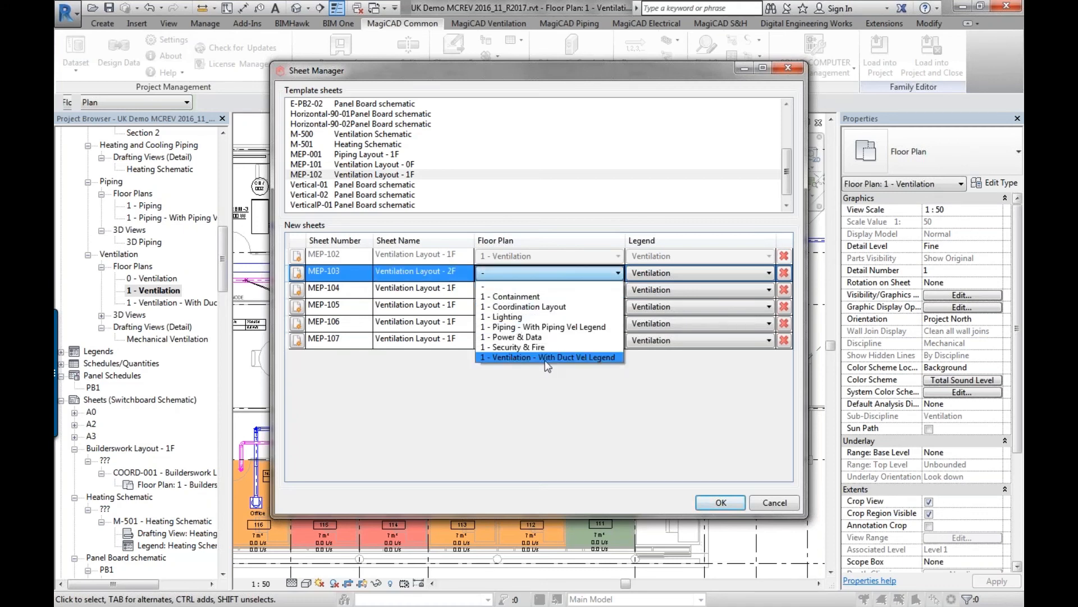
{"action": "left_click", "coordinate": [619, 403]}
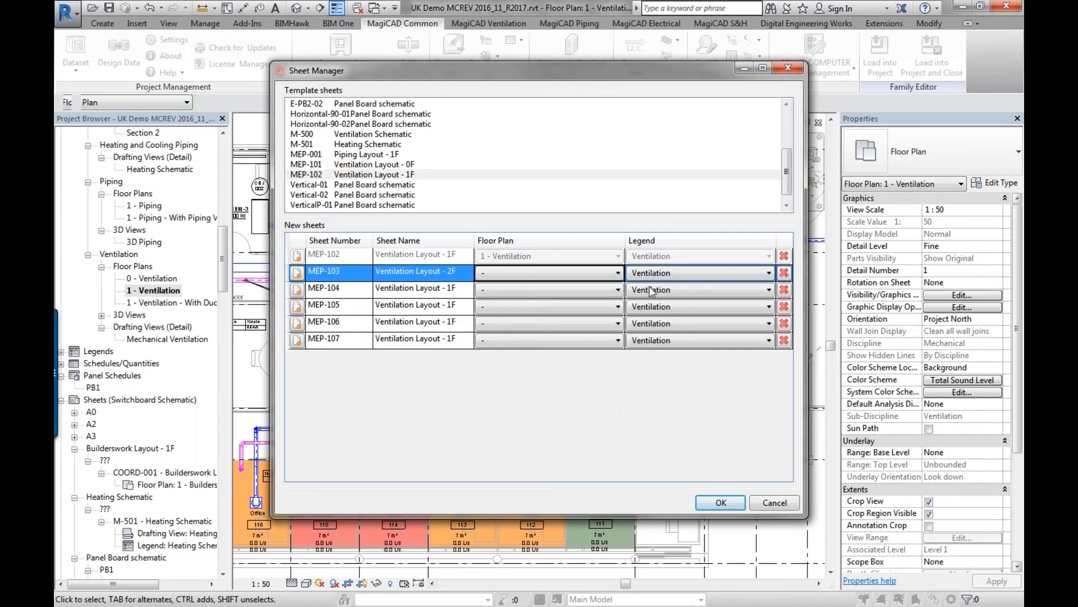
{"action": "left_click", "coordinate": [563, 273]}
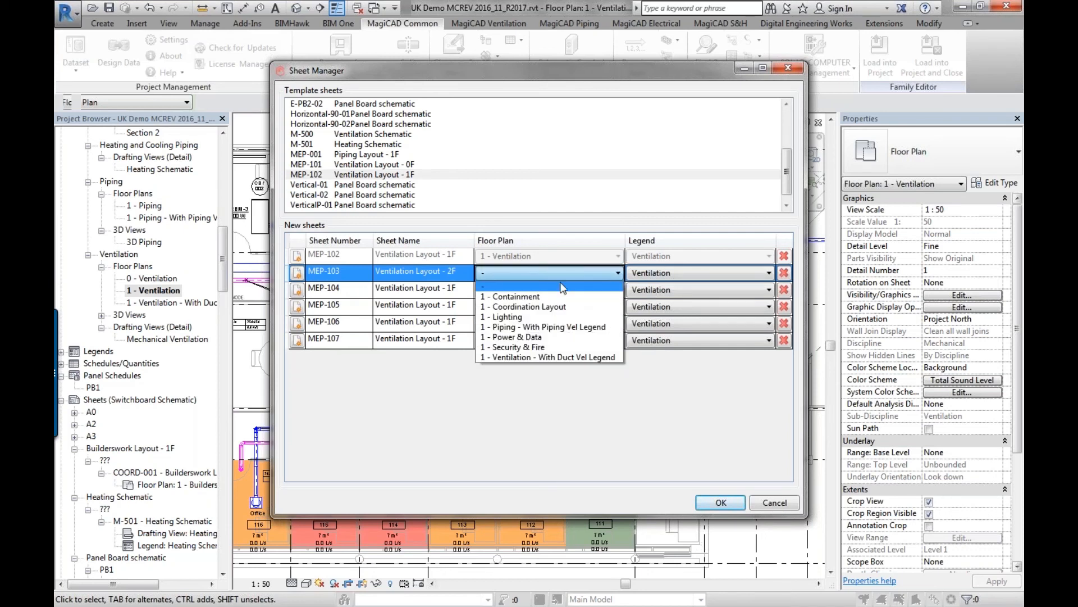
{"action": "left_click", "coordinate": [559, 299]}
Step: Assign floor plans Coordination Layout, Lighting, Security & Fire and Power & Data to MEP-104 through MEP-107 respectively, and create the sheets
{"action": "left_click", "coordinate": [559, 289]}
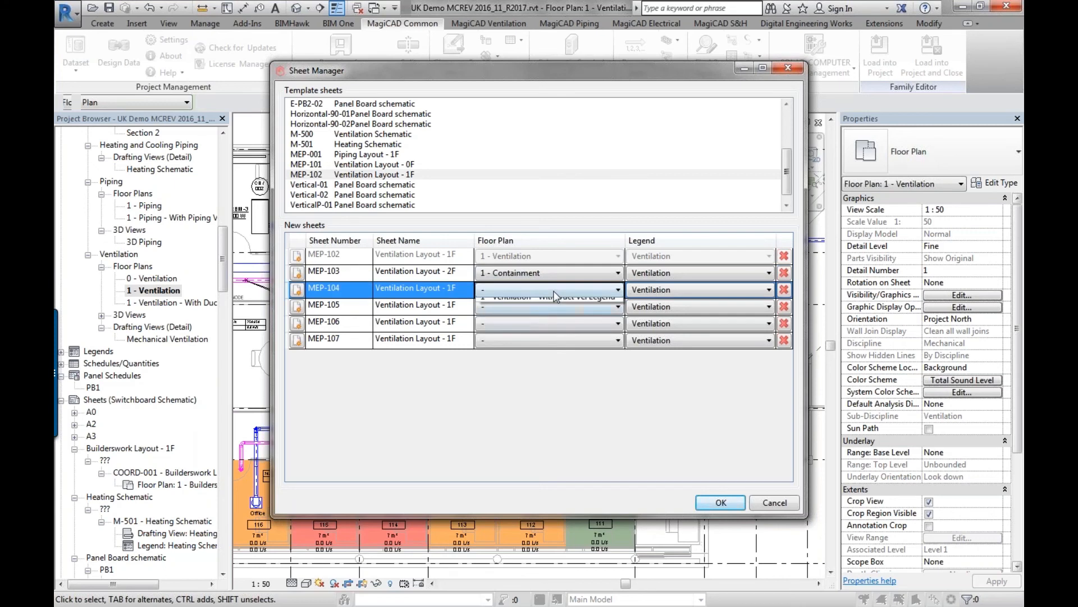
{"action": "left_click", "coordinate": [557, 313]}
{"action": "left_click", "coordinate": [548, 306]}
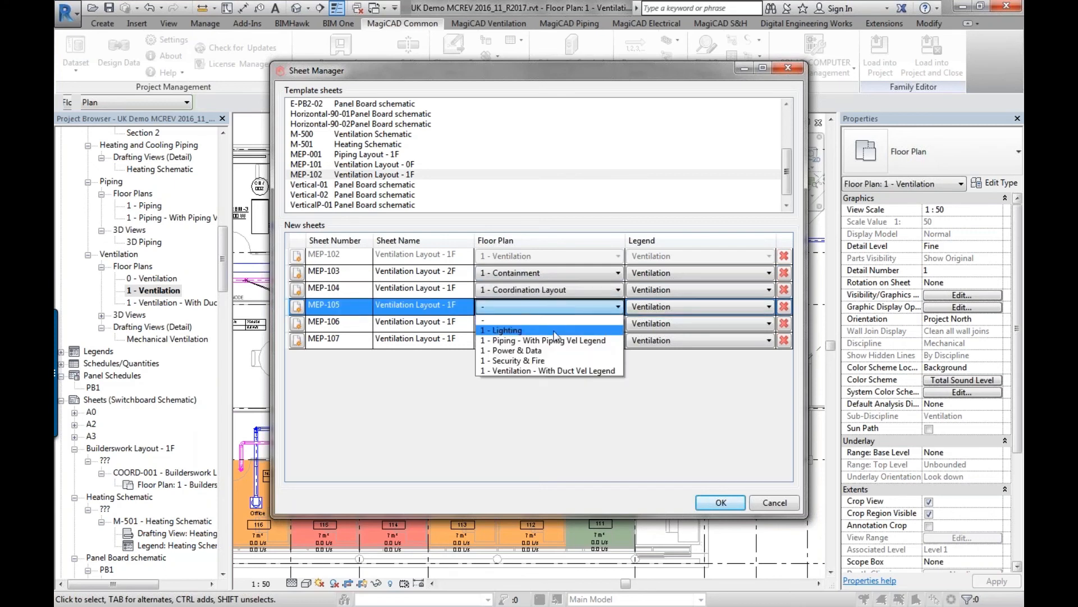
{"action": "left_click", "coordinate": [550, 330]}
{"action": "left_click", "coordinate": [548, 321]}
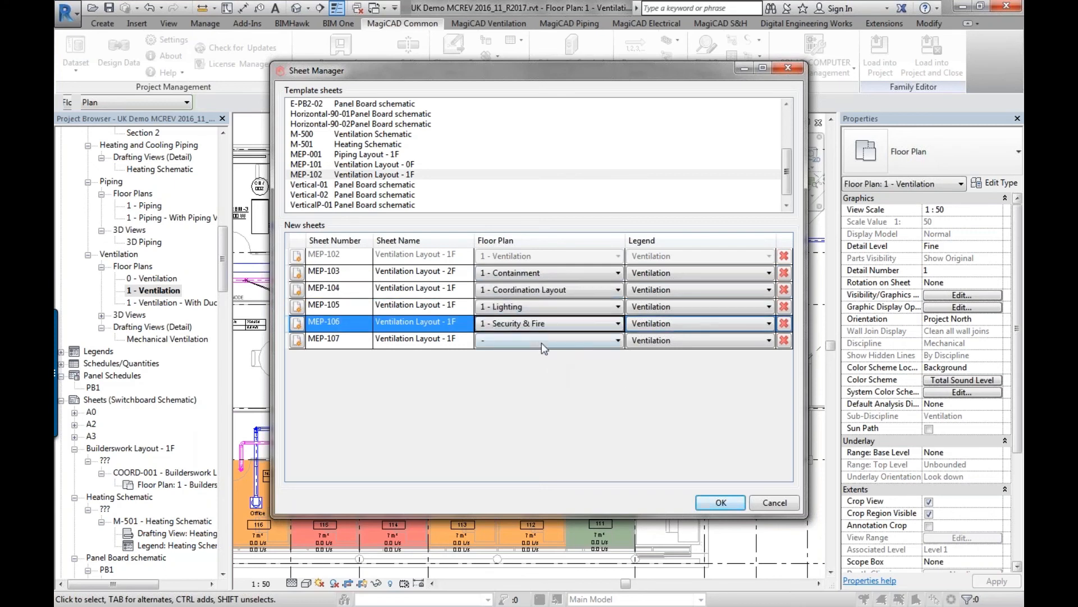
{"action": "left_click", "coordinate": [541, 341]}
{"action": "left_click", "coordinate": [541, 340]}
{"action": "left_click", "coordinate": [533, 359]}
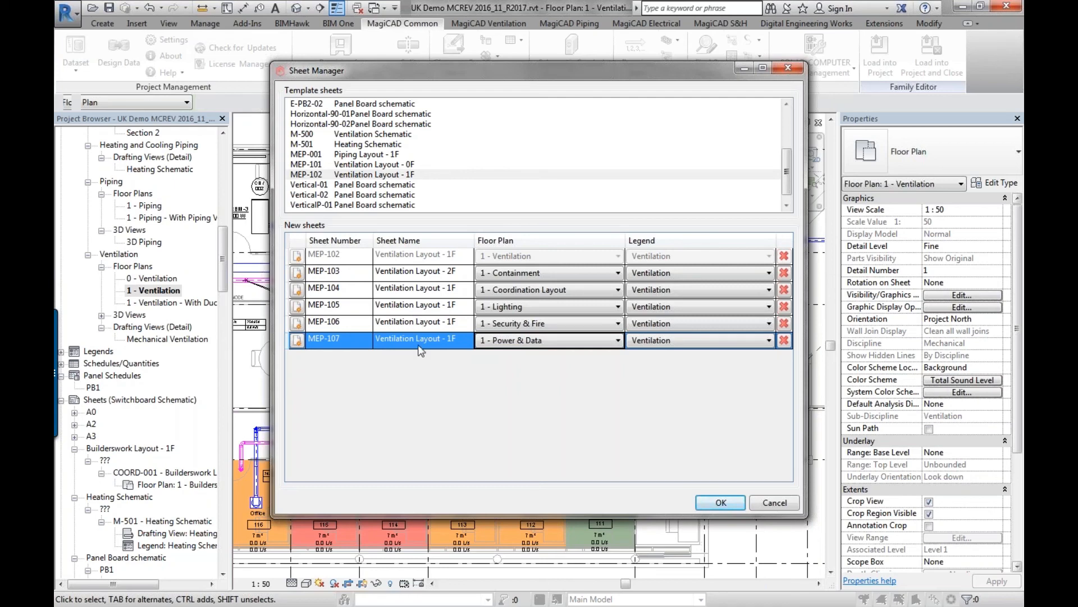
{"action": "left_click", "coordinate": [730, 503]}
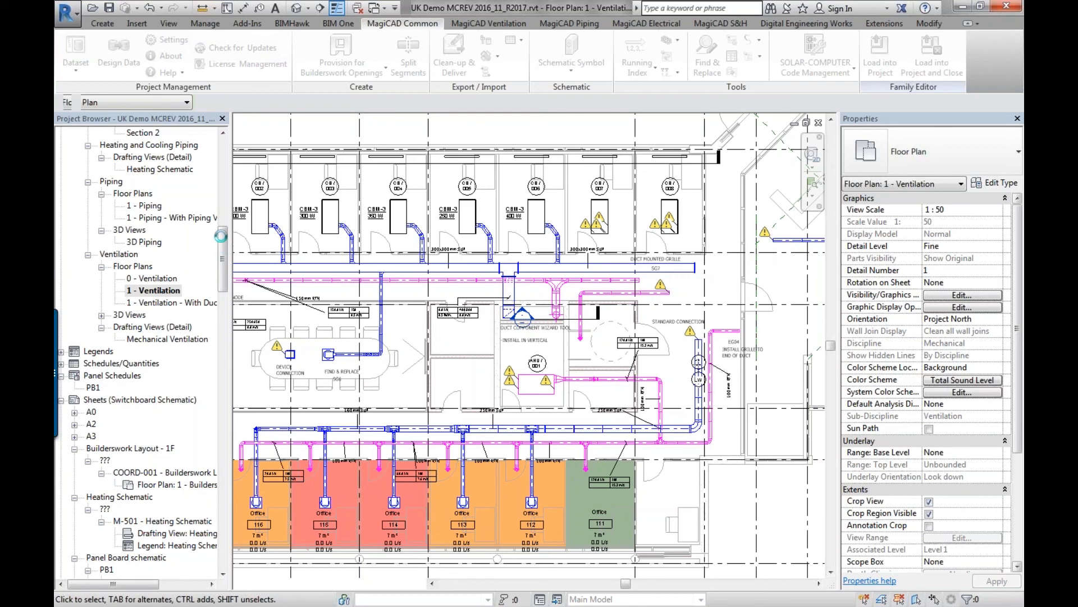
Step: Examine the floor plan and legend on sheet MEP-102 - Ventilation Layout - 1F, and open sheet MEP-101 - Ventilation Layout - 0F
{"action": "left_click_drag", "start_coordinate": [221, 244], "coordinate": [221, 348]}
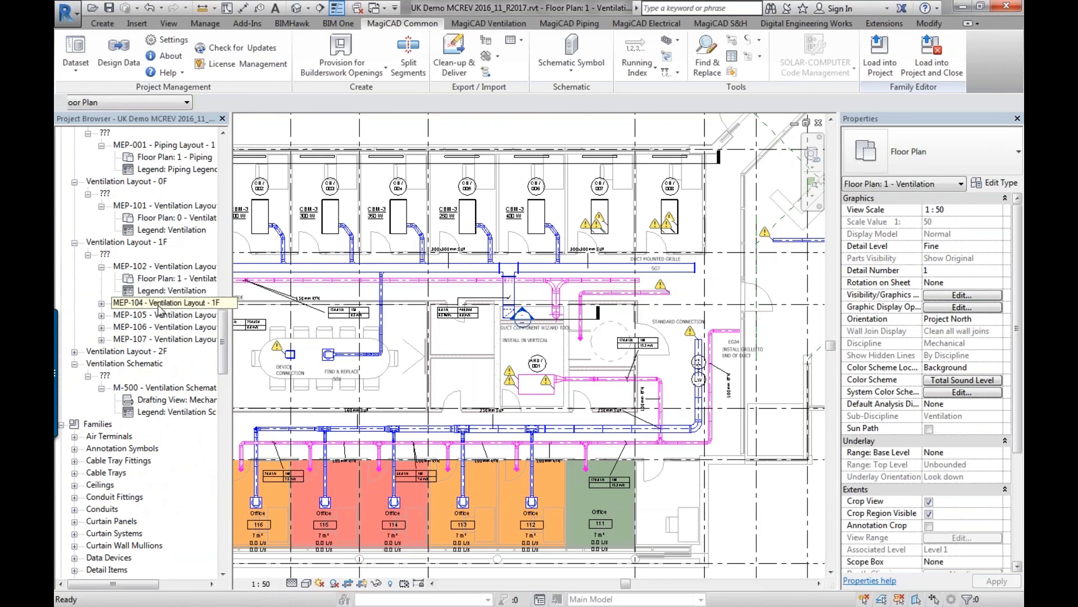
{"action": "double_click", "coordinate": [171, 266]}
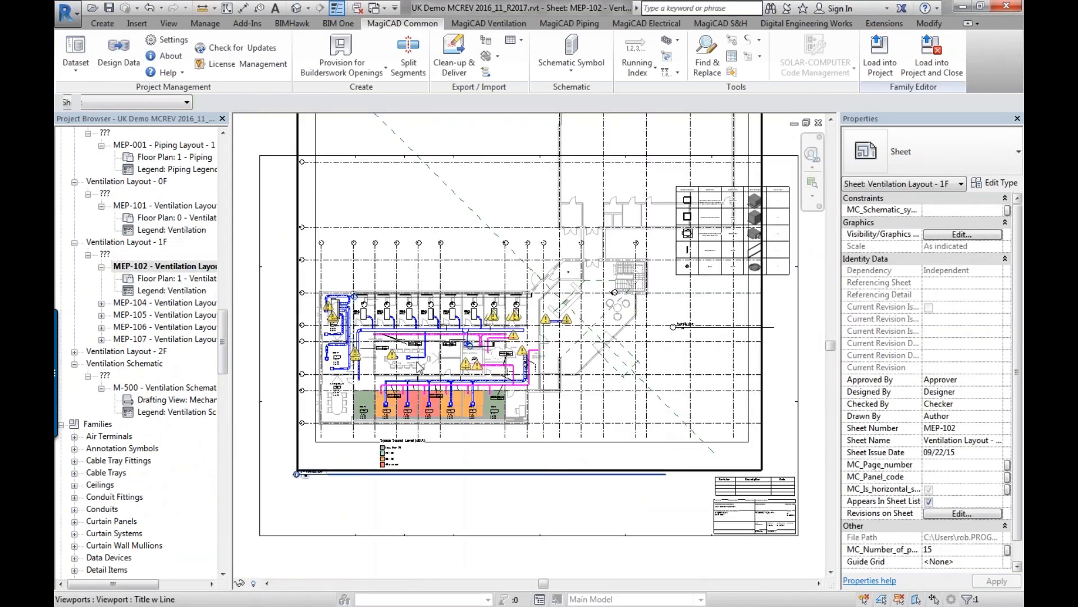
{"action": "scroll", "coordinate": [393, 505], "scroll_direction": "up", "scroll_amount": 2}
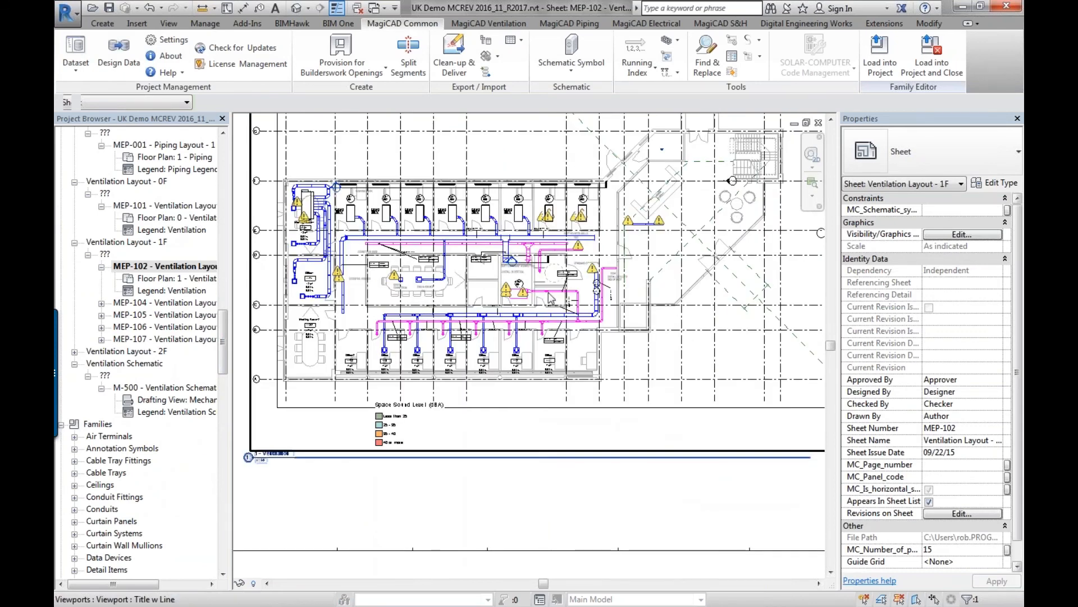
{"action": "middle_click_drag", "start_coordinate": [584, 294], "coordinate": [561, 379]}
{"action": "middle_click_drag", "start_coordinate": [724, 264], "coordinate": [463, 290]}
{"action": "scroll", "coordinate": [646, 189], "scroll_direction": "up", "scroll_amount": 2}
{"action": "middle_click_drag", "start_coordinate": [649, 191], "coordinate": [516, 324]}
{"action": "scroll", "coordinate": [516, 322], "scroll_direction": "up", "scroll_amount": 1}
{"action": "scroll", "coordinate": [514, 317], "scroll_direction": "down", "scroll_amount": 1}
{"action": "scroll", "coordinate": [339, 435], "scroll_direction": "down", "scroll_amount": 1}
{"action": "middle_click_drag", "start_coordinate": [479, 363], "coordinate": [769, 180]}
{"action": "scroll", "coordinate": [354, 419], "scroll_direction": "down", "scroll_amount": 1}
{"action": "middle_click_drag", "start_coordinate": [399, 382], "coordinate": [716, 273]}
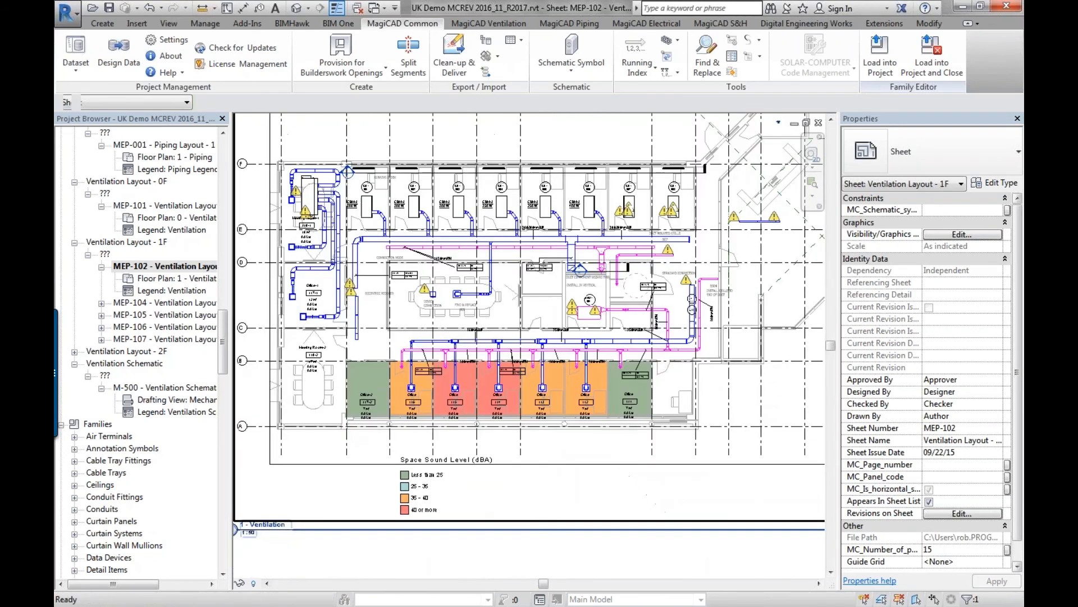
{"action": "scroll", "coordinate": [493, 343], "scroll_direction": "down", "scroll_amount": 1}
{"action": "left_click", "coordinate": [191, 206]}
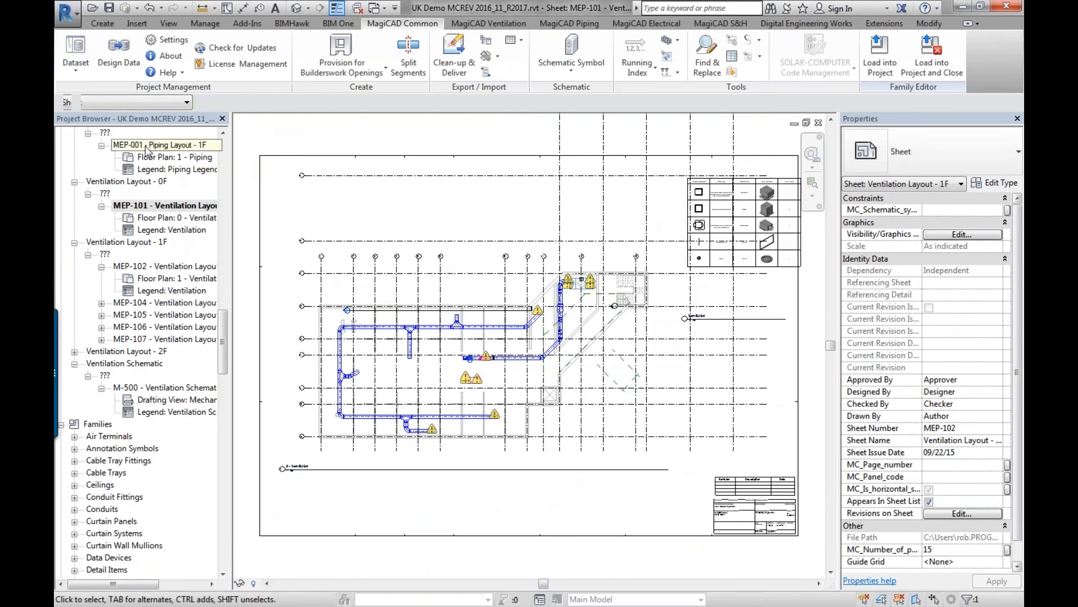
Step: View sheet MEP-001 - Piping Layout - 1F, and close the open sheets and ventilation floor plan to return to the full coordination 3D view
{"action": "left_click_drag", "start_coordinate": [222, 333], "coordinate": [221, 305]}
{"action": "double_click", "coordinate": [169, 326]}
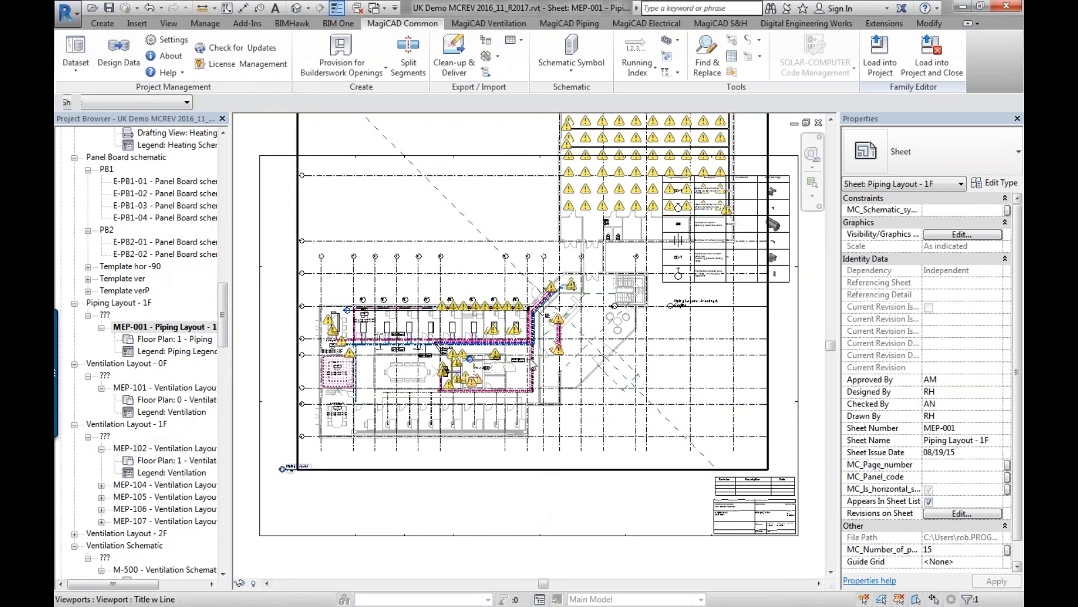
{"action": "left_click", "coordinate": [818, 123]}
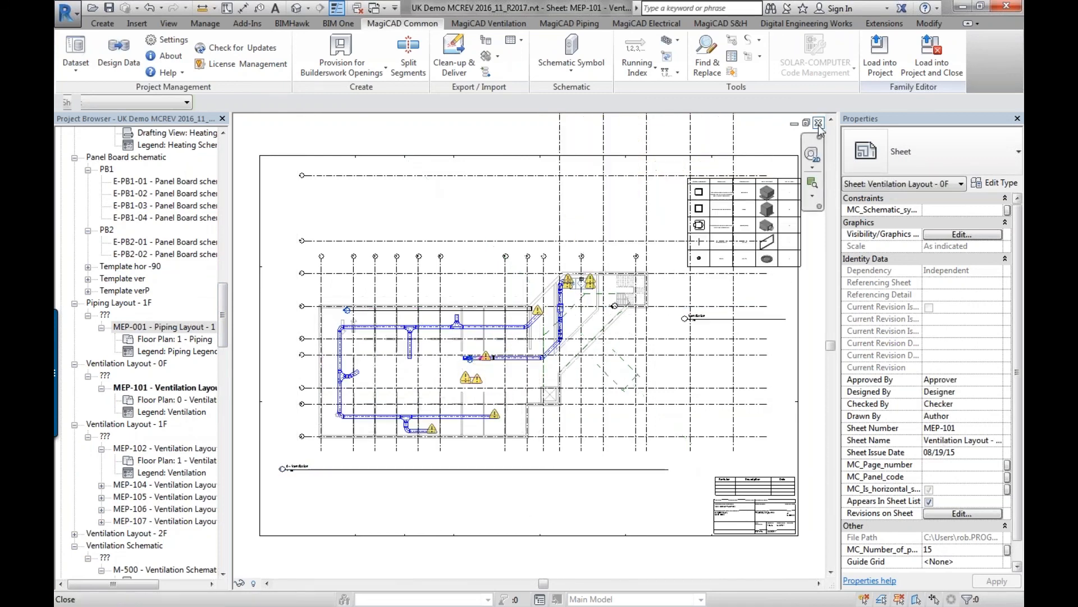
{"action": "left_click", "coordinate": [818, 123]}
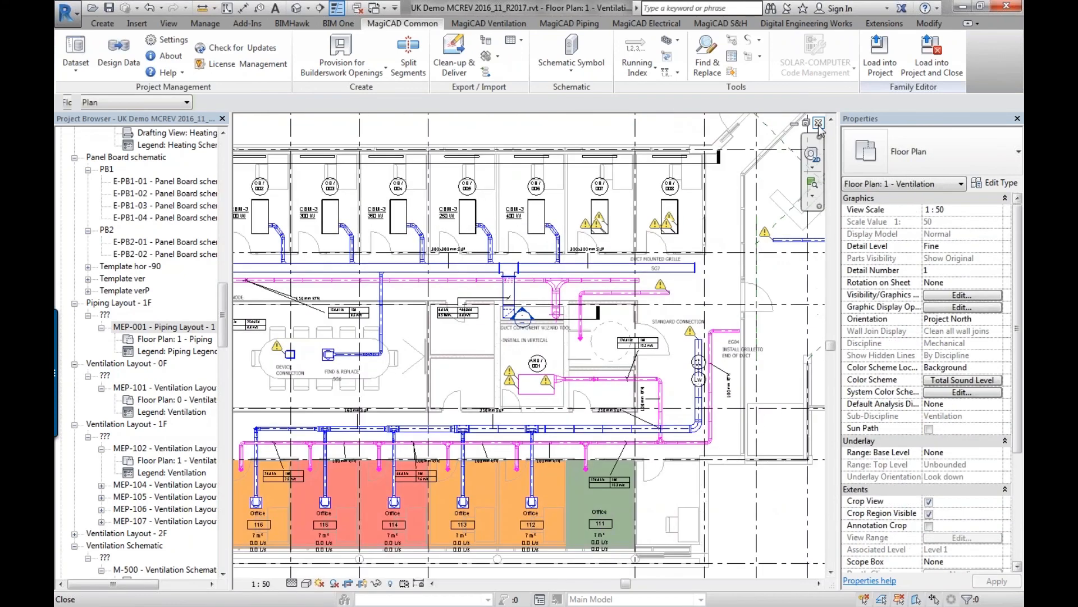
{"action": "left_click", "coordinate": [818, 123]}
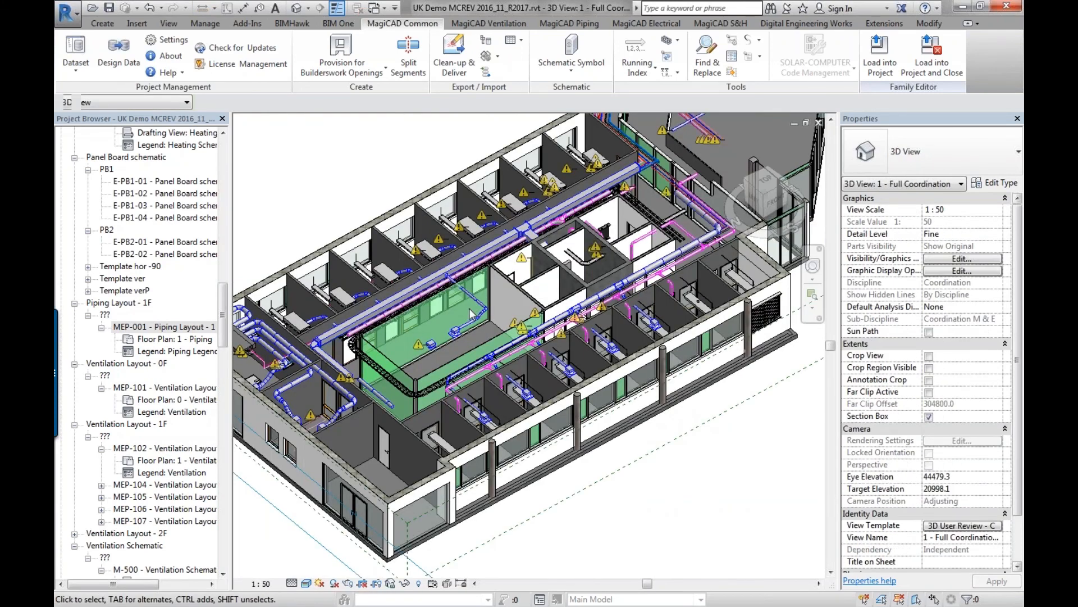
{"action": "middle_click_drag", "start_coordinate": [480, 327], "coordinate": [481, 335]}
{"action": "scroll", "coordinate": [471, 323], "scroll_direction": "down", "scroll_amount": 1}
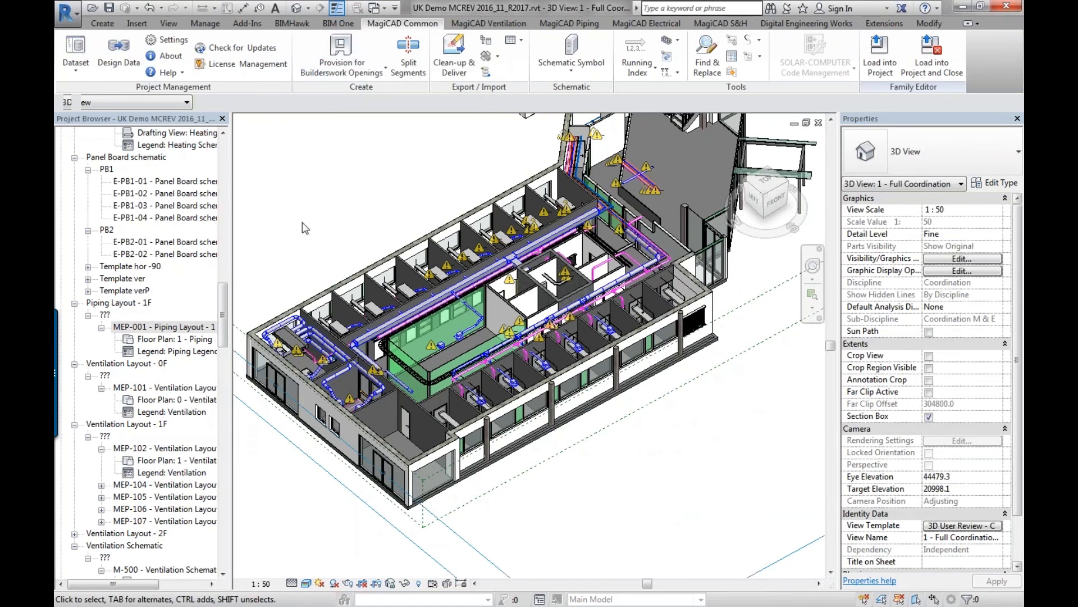
{"action": "left_click", "coordinate": [512, 40]}
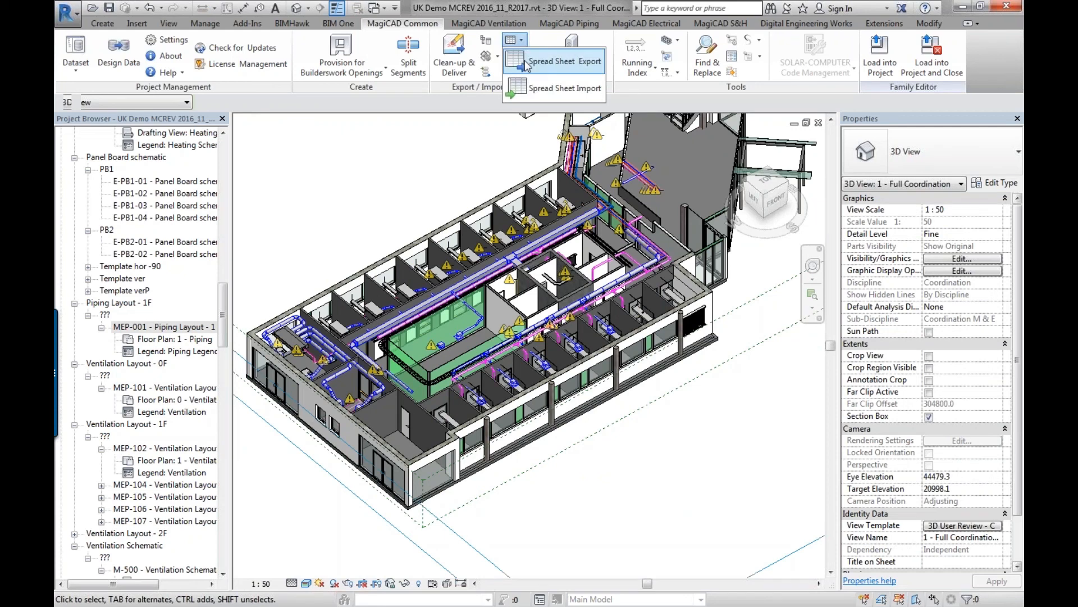
{"action": "left_click", "coordinate": [371, 192]}
{"action": "middle_click_drag", "start_coordinate": [376, 209], "coordinate": [397, 217]}
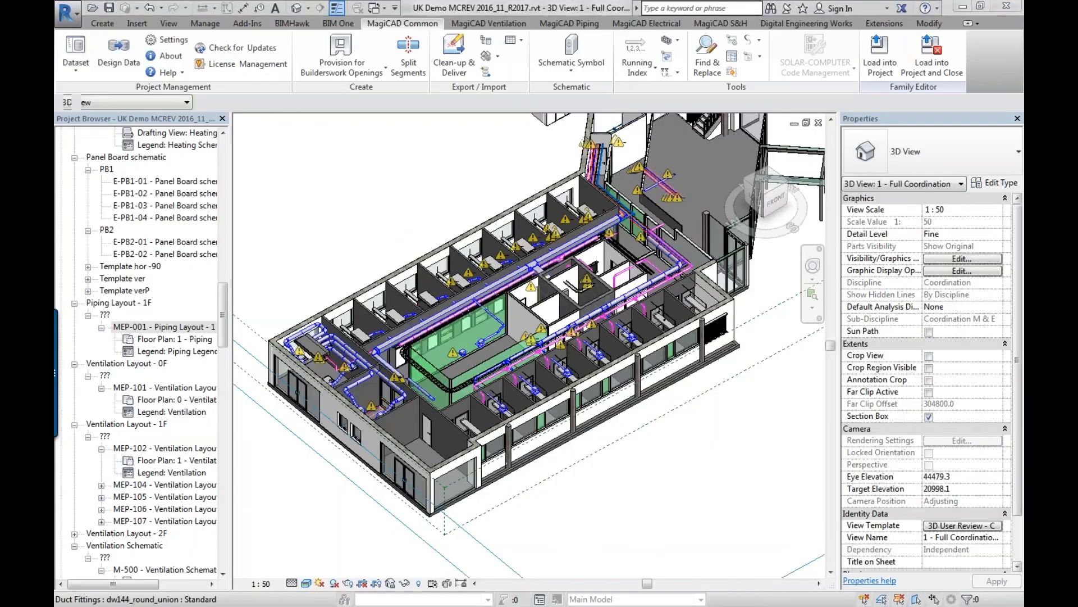
Step: Switch to the webinar presentation in PowerPoint, start its slide show and advance through the online information slide to the closing thank-you slide
{"action": "key", "text": "alt+Tab"}
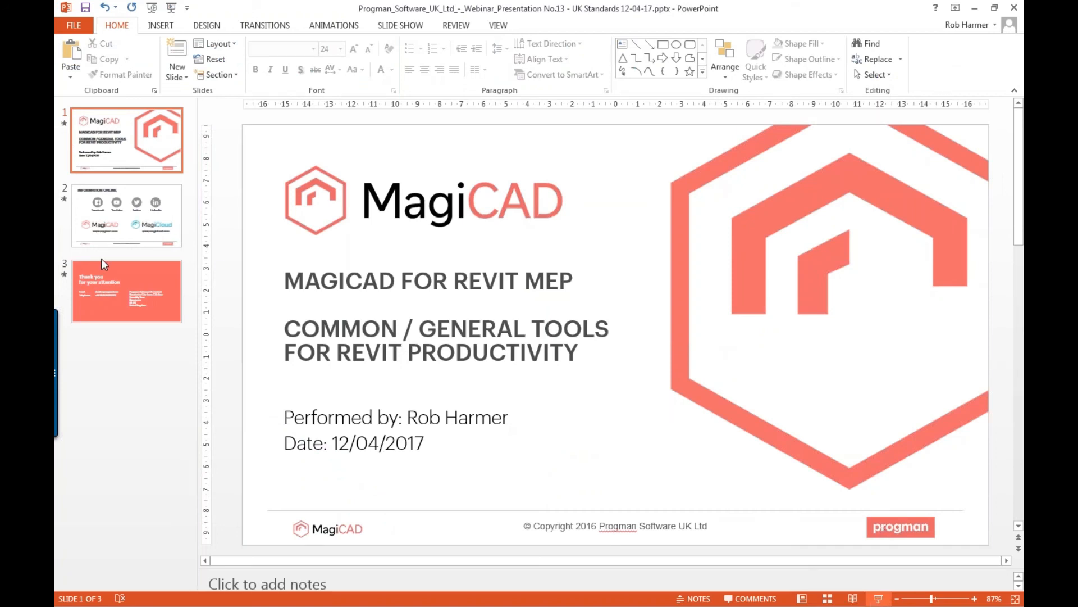
{"action": "key", "text": "F5"}
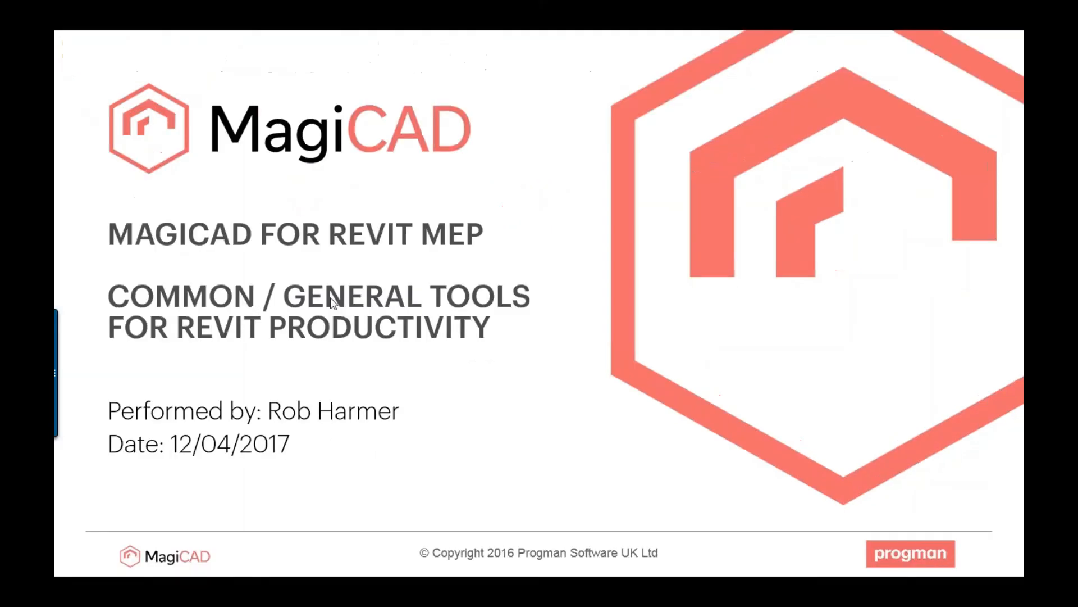
{"action": "left_click", "coordinate": [440, 326]}
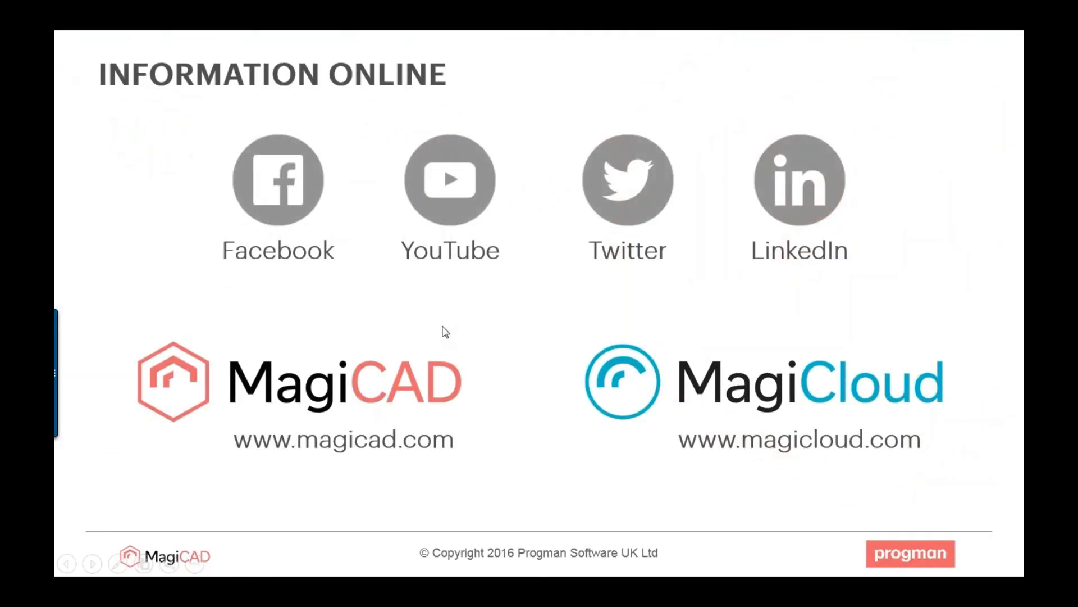
{"action": "key", "text": "Right"}
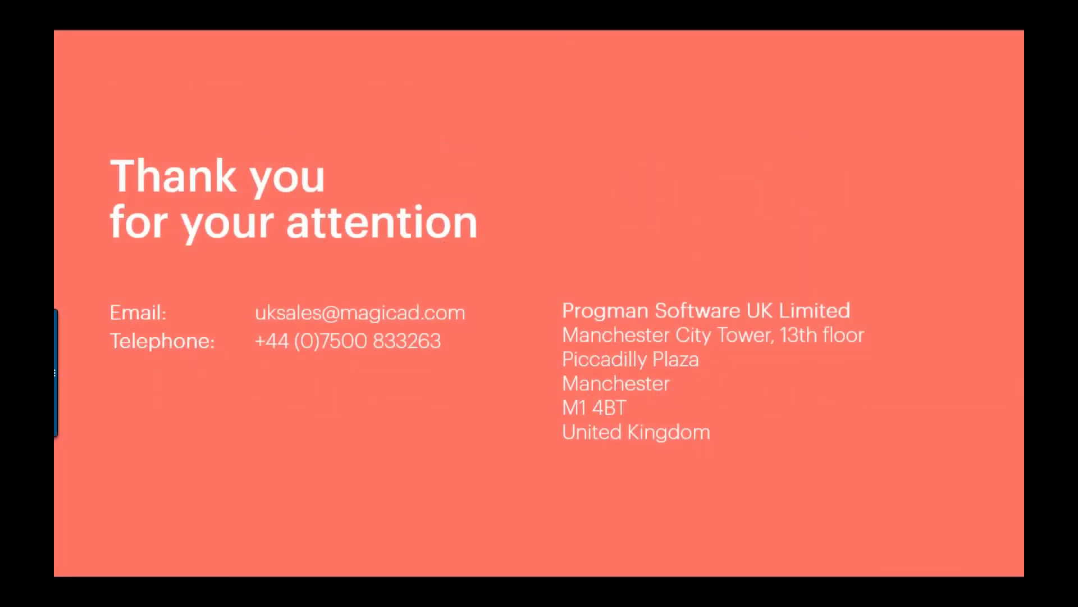